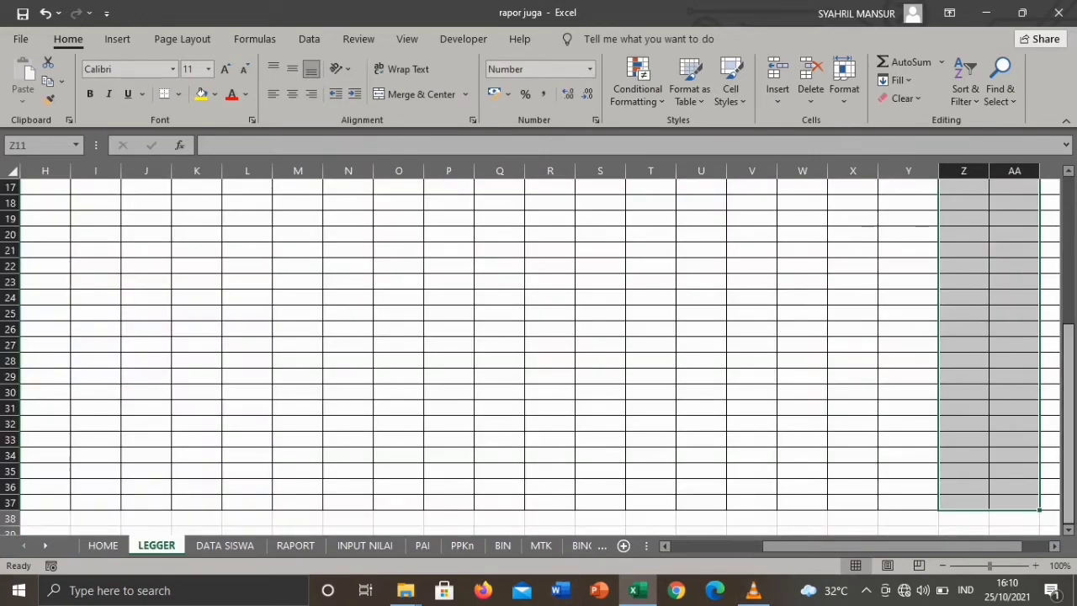
Step: Browse the DATA SISWA, RAPORT and INPUT NILAI sheets
left_click_drag(1069, 495, 1068, 346)
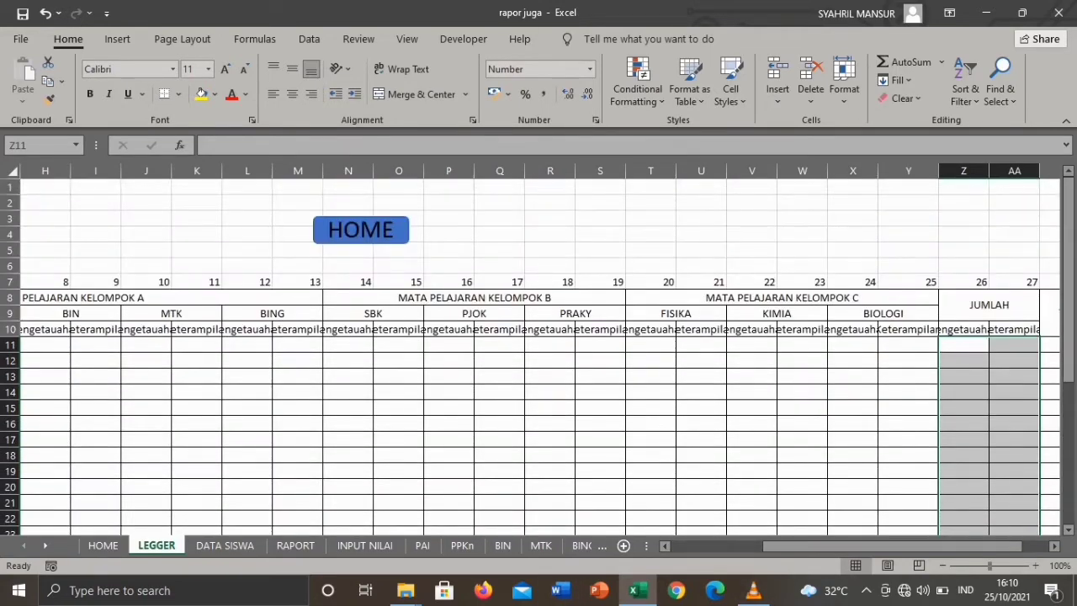
left_click_drag(921, 545, 833, 545)
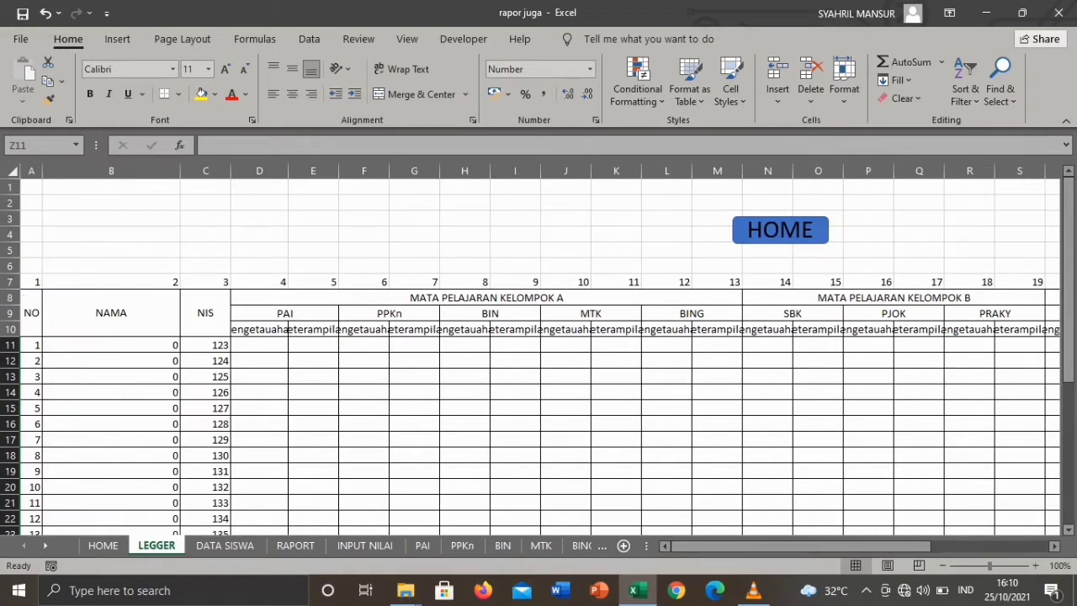
left_click(225, 545)
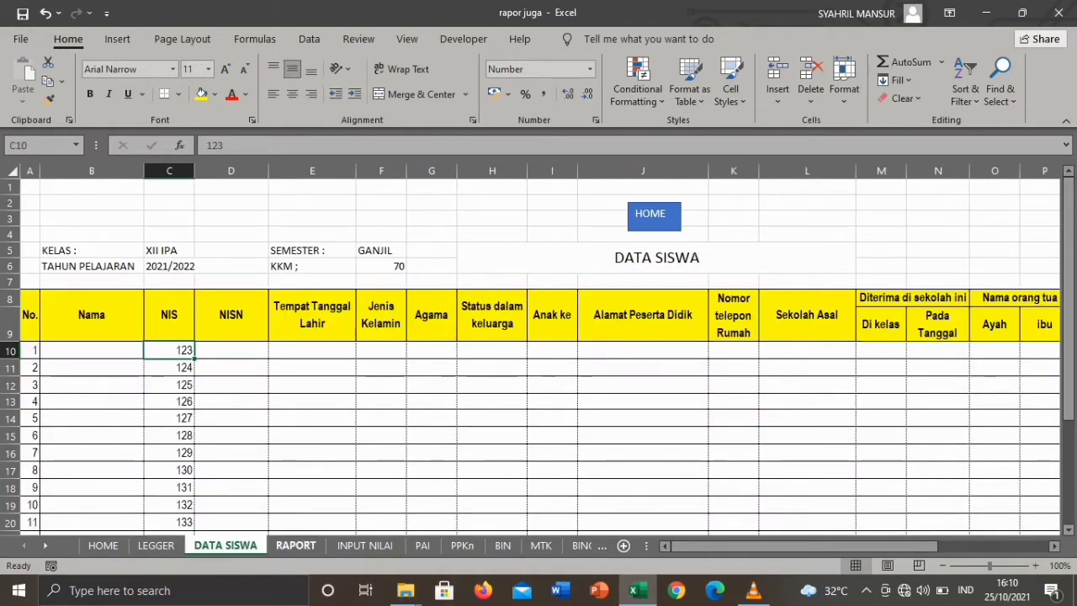
left_click(296, 545)
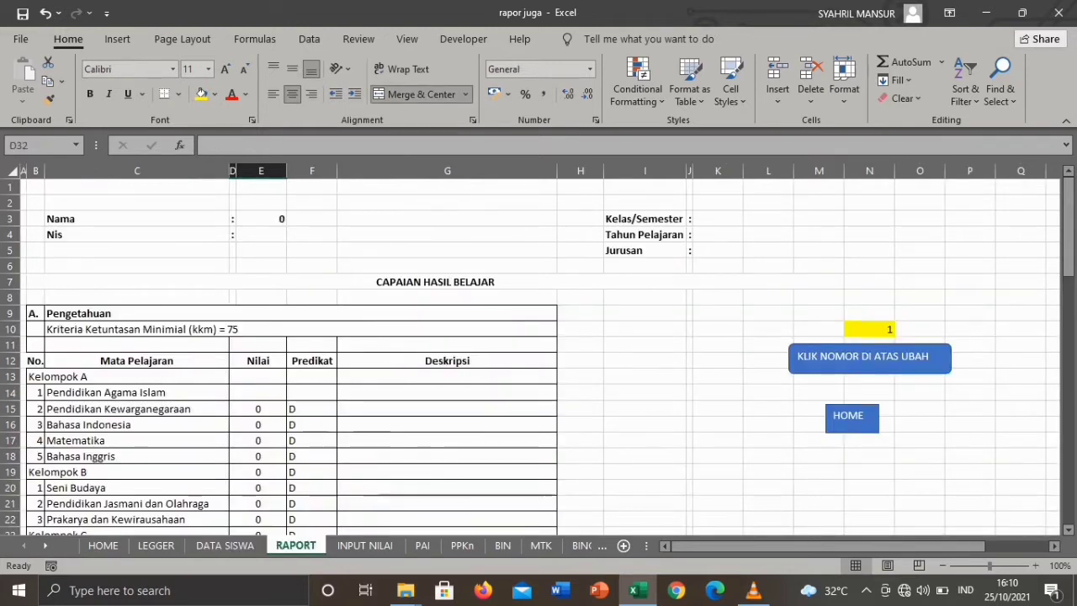
left_click(365, 545)
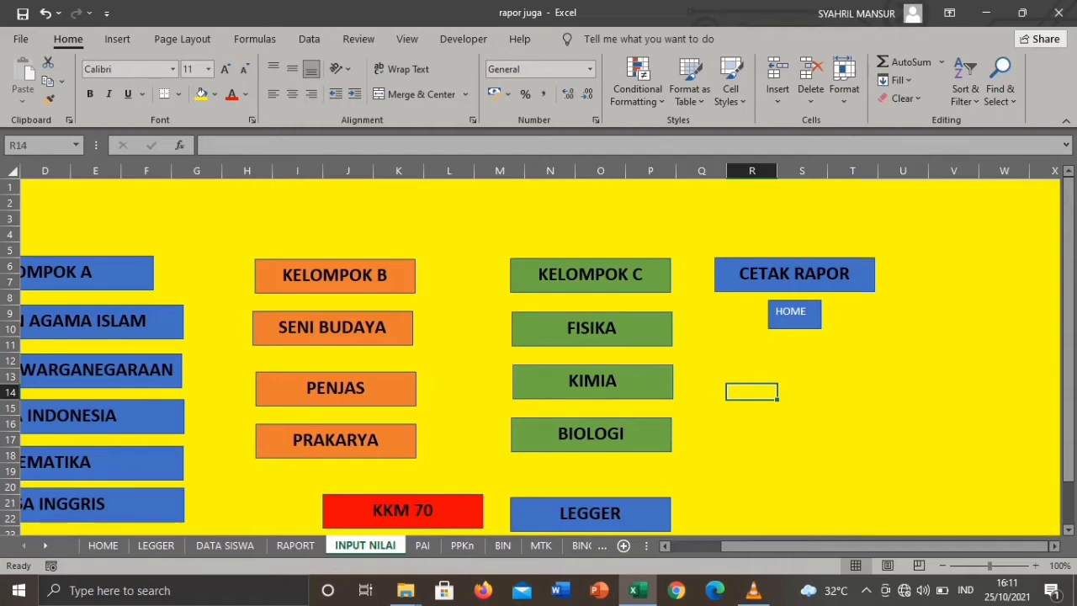
Step: Step through the PAI, PPKn and BIN sheets, then return to HOME
left_click_drag(757, 546, 705, 545)
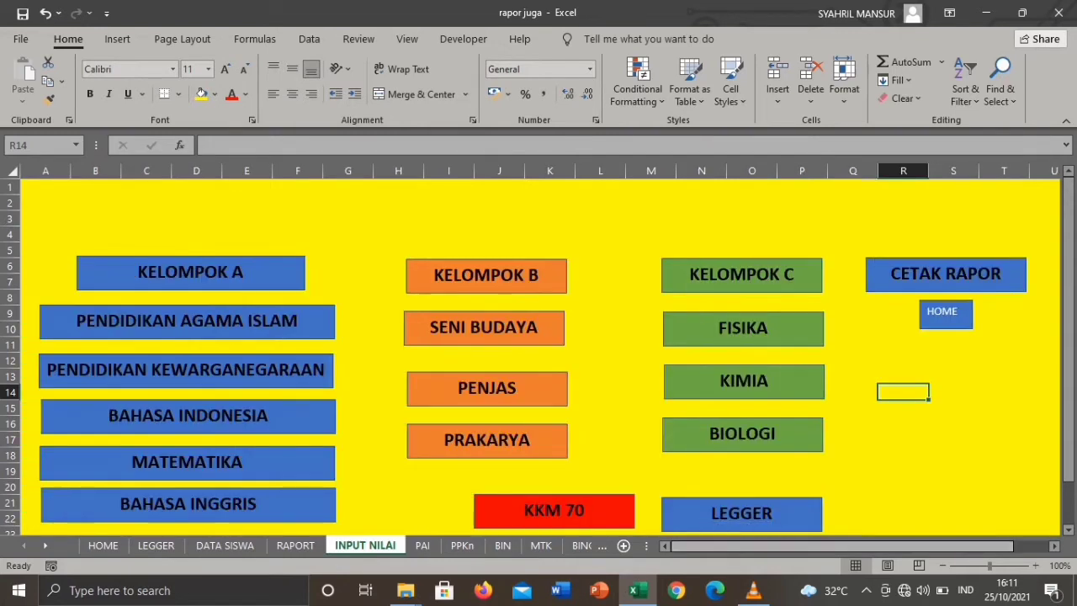
left_click(422, 545)
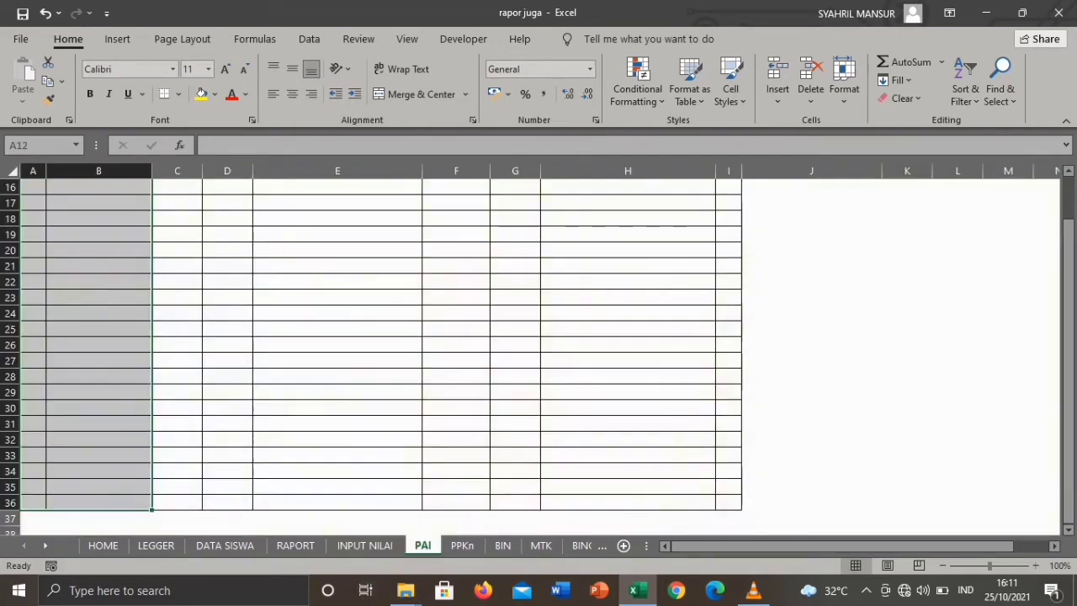
key("ctrl+Page_Down")
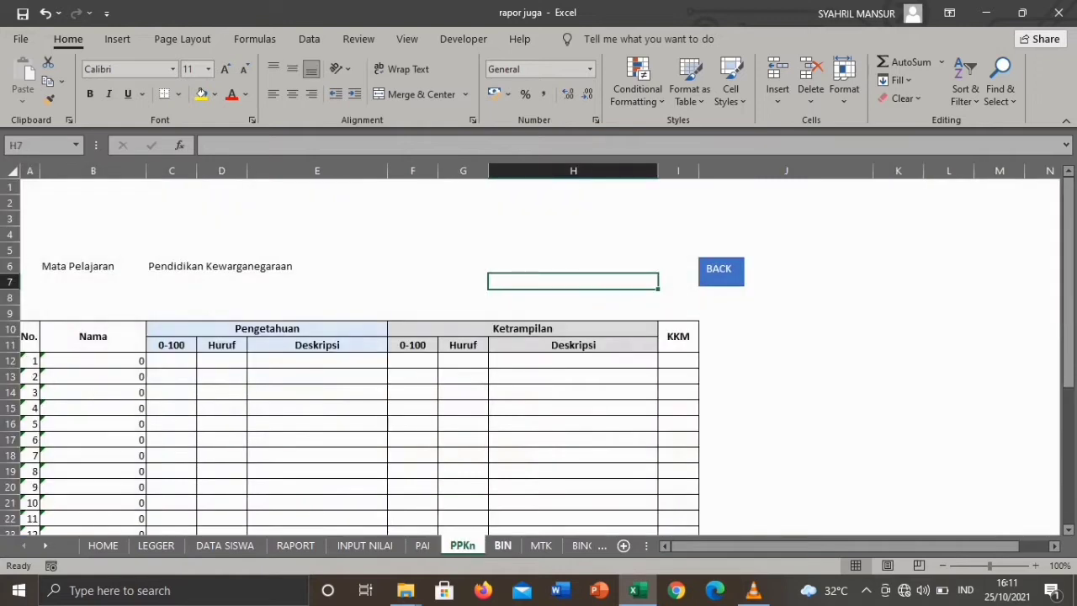
key("ctrl+Page_Down")
key("ctrl+Page_Down")
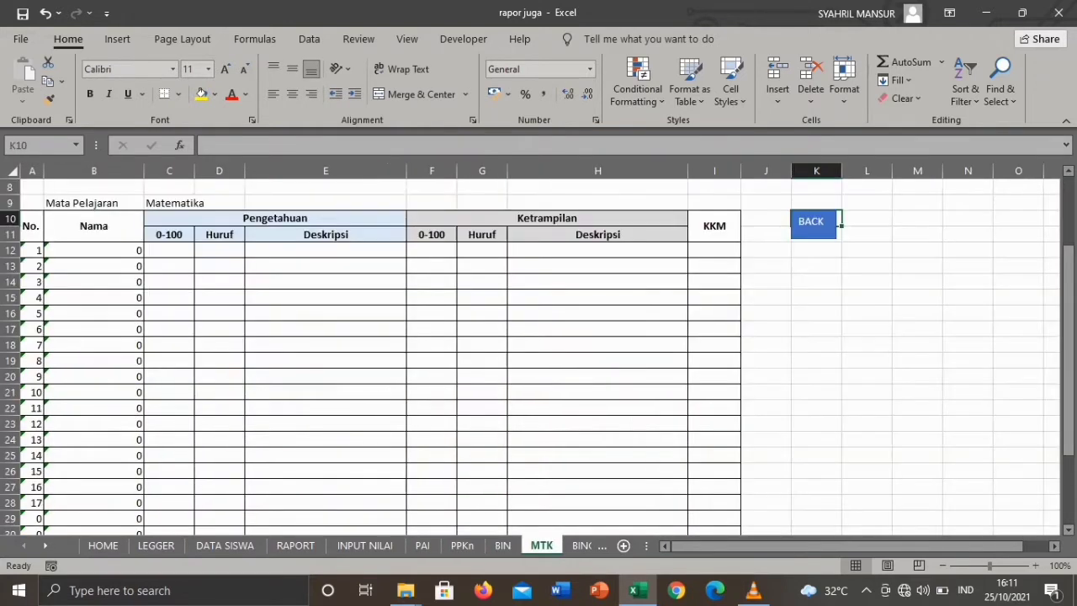
left_click(103, 545)
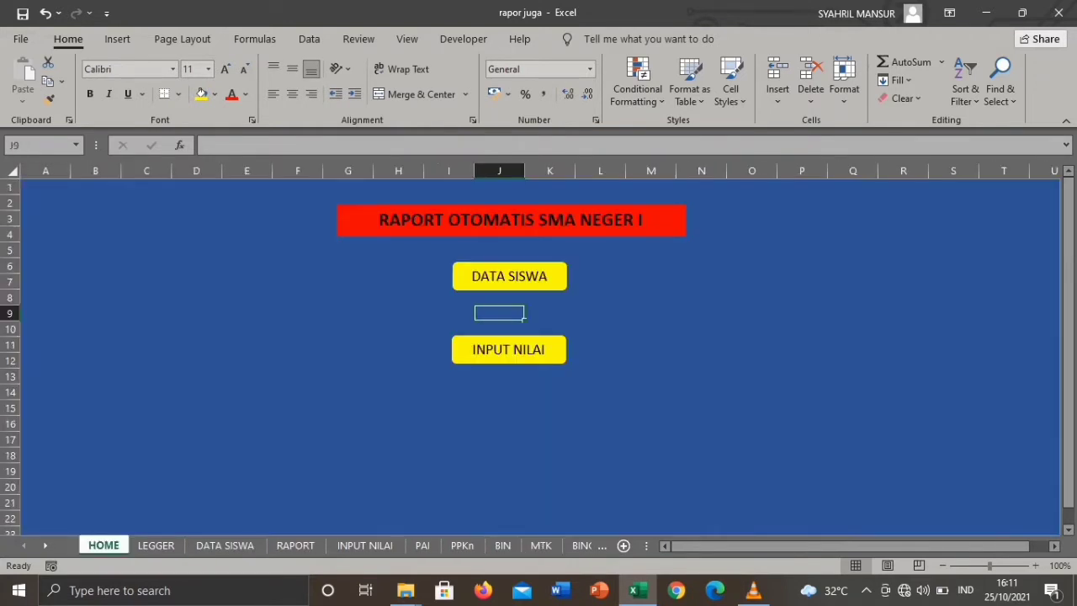
left_click(347, 313)
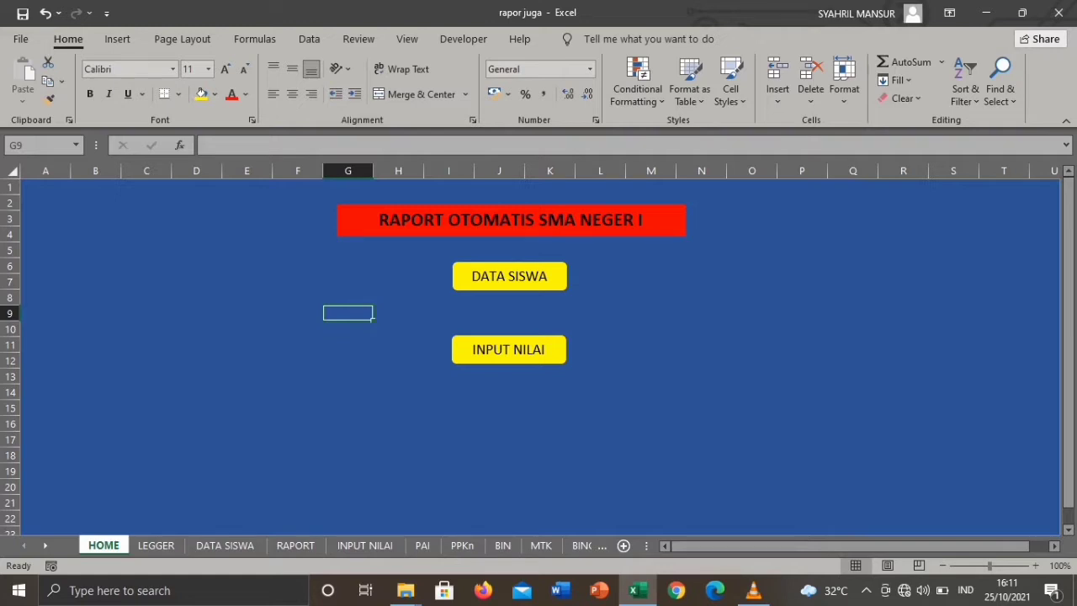
Step: Hyperlink the DATA SISWA button to the DATA SISWA sheet
left_click(509, 276)
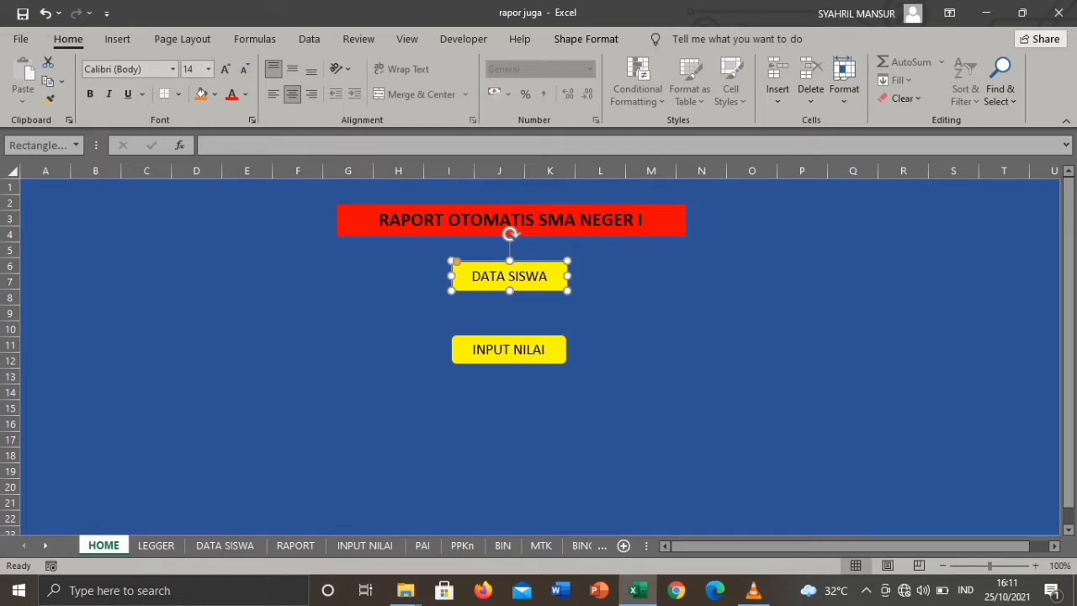
right_click(459, 276)
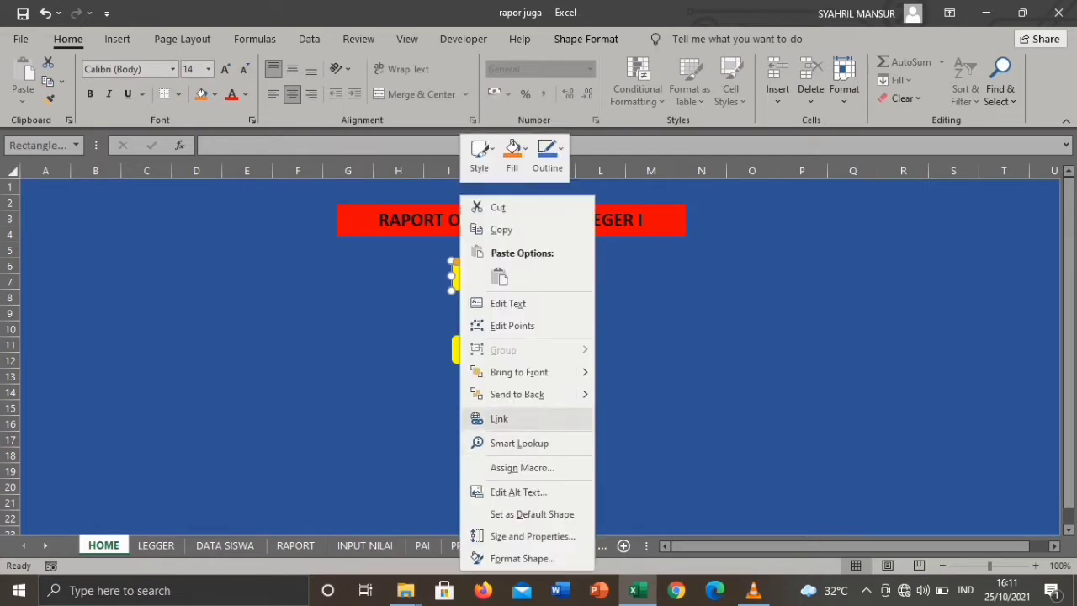
key("Escape")
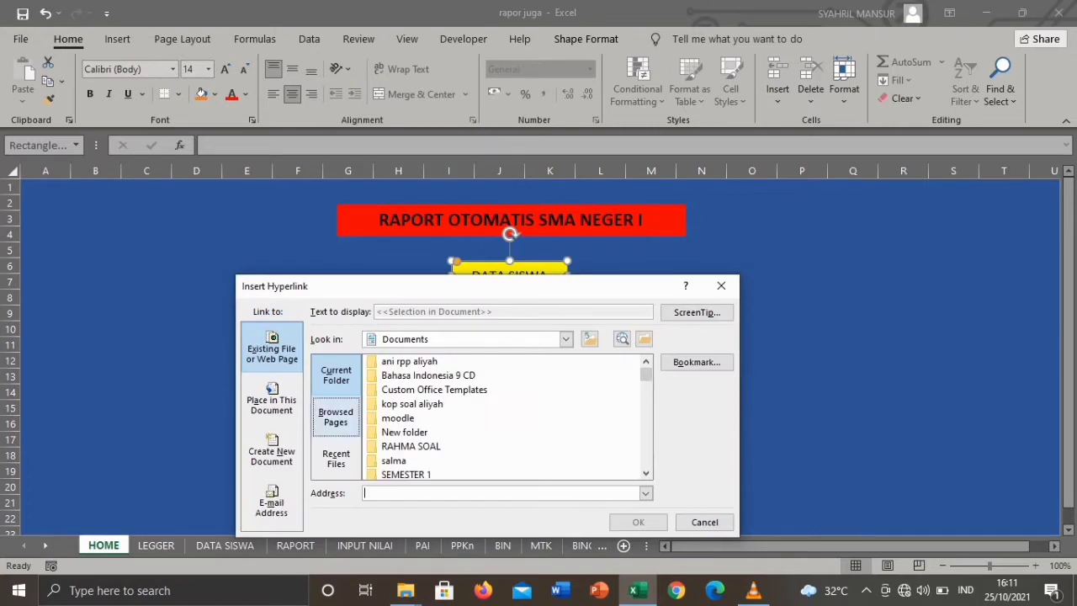
left_click(271, 400)
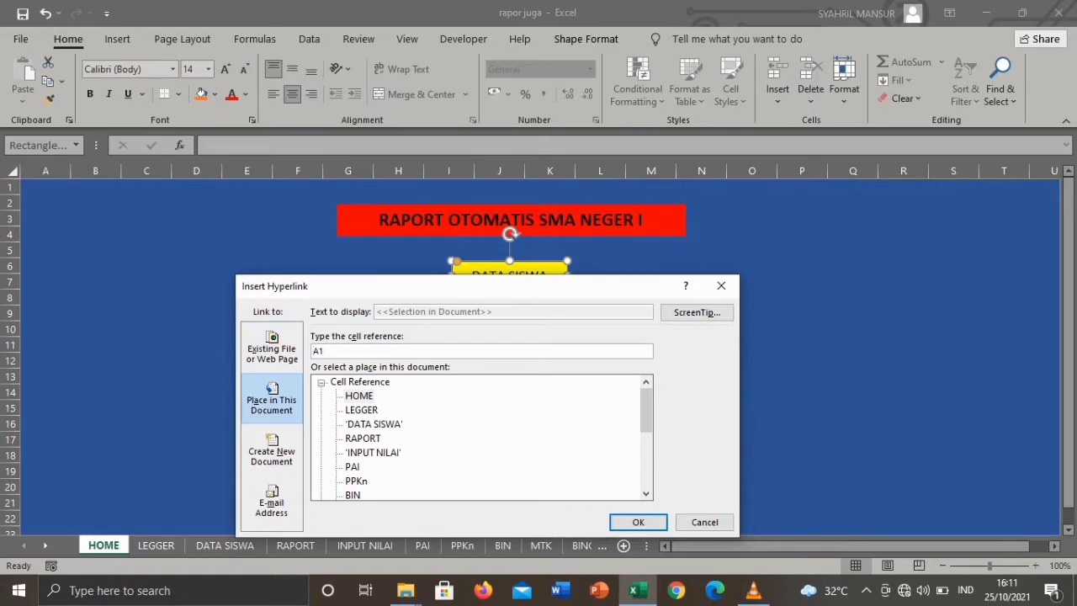
left_click(374, 424)
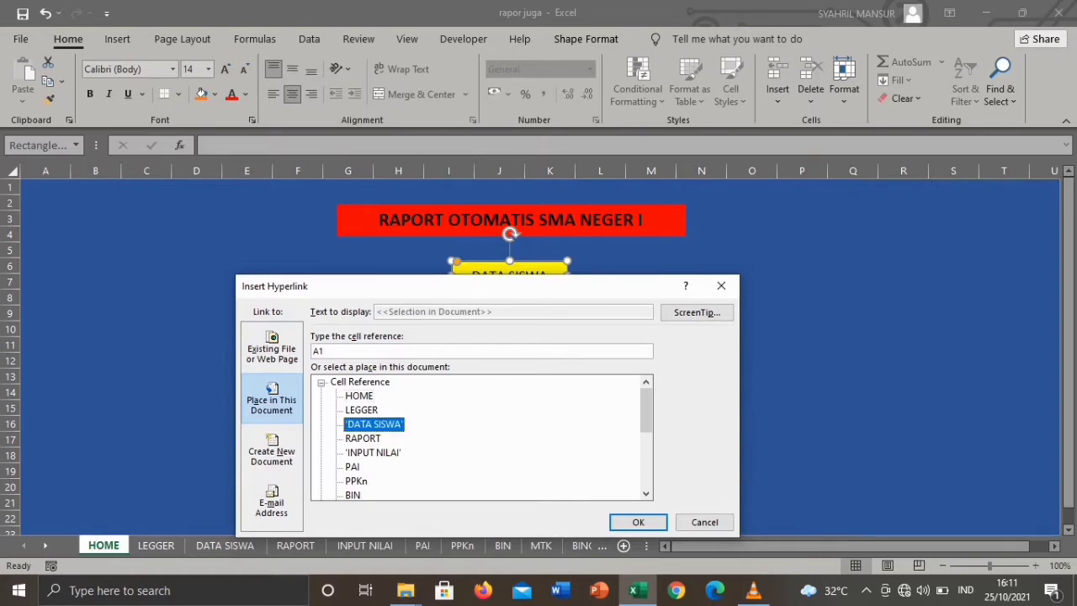
left_click(637, 522)
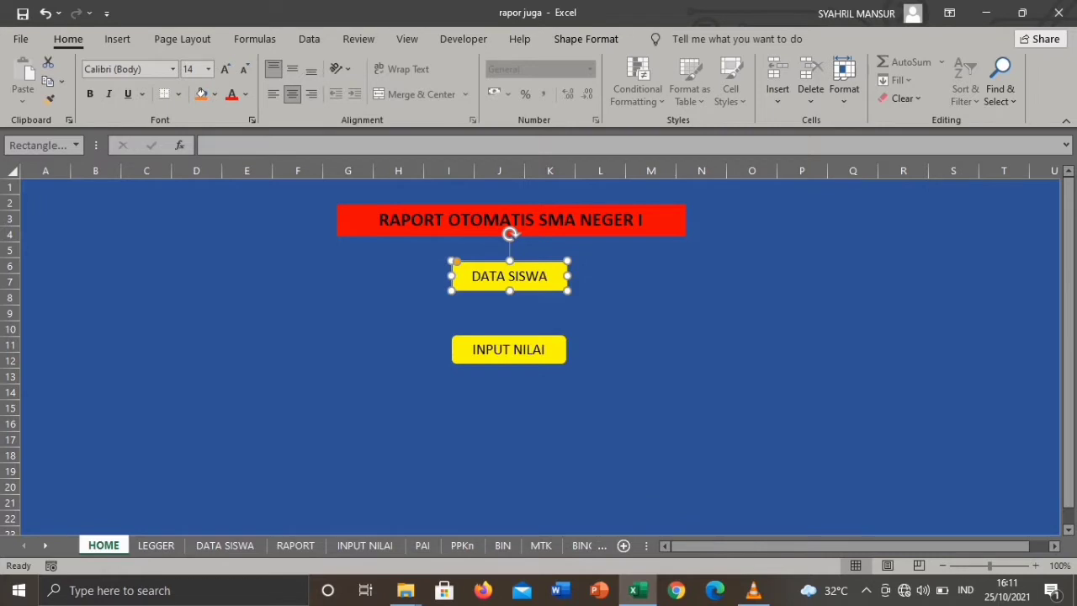
Step: Hyperlink the INPUT NILAI button to the INPUT NILAI sheet
left_click(508, 349)
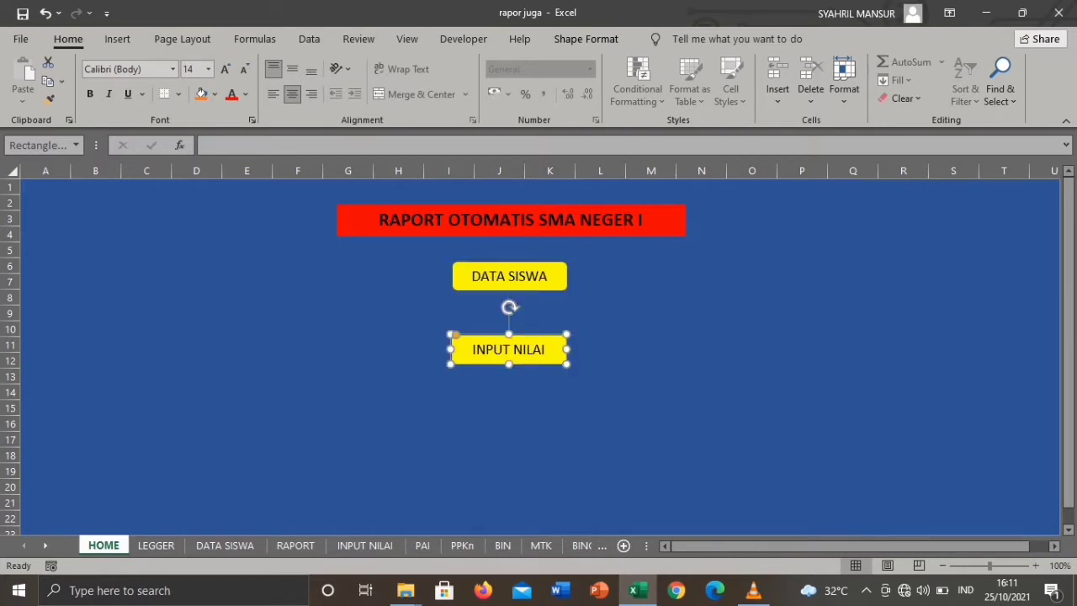
right_click(469, 349)
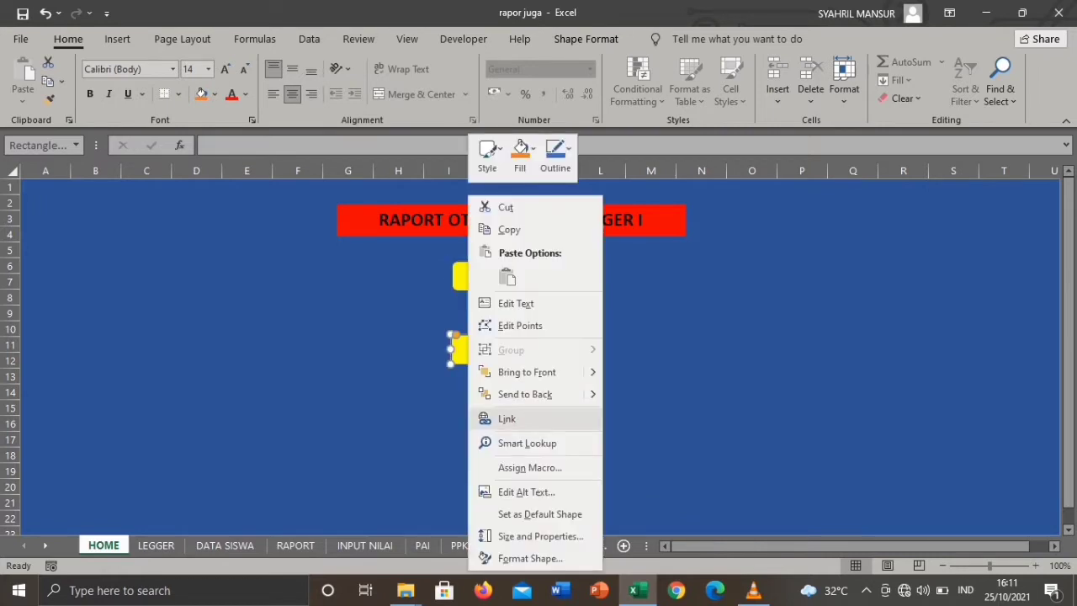
left_click(506, 419)
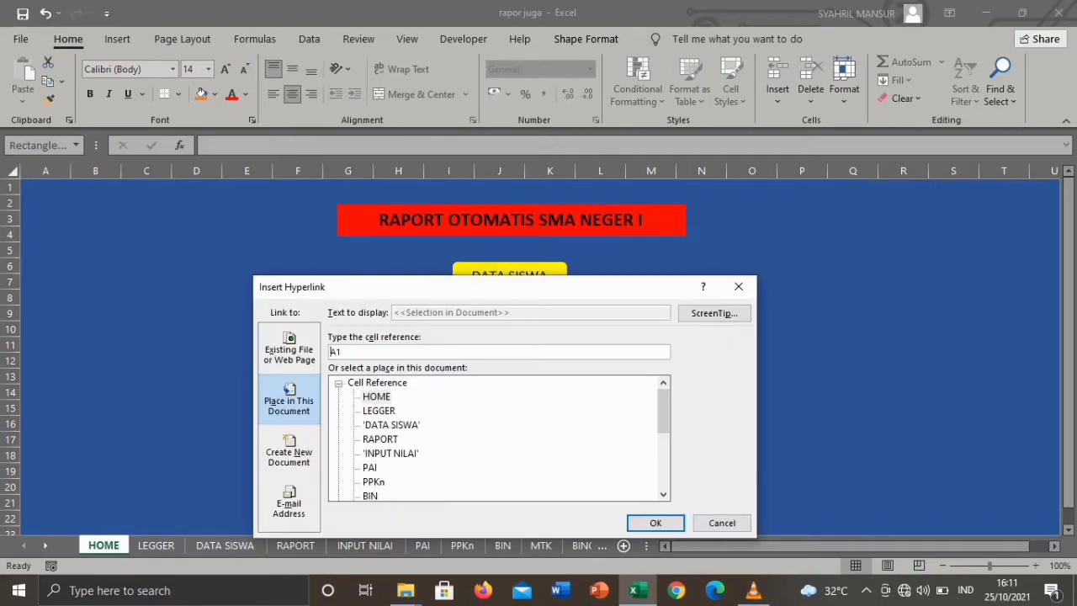
left_click(391, 454)
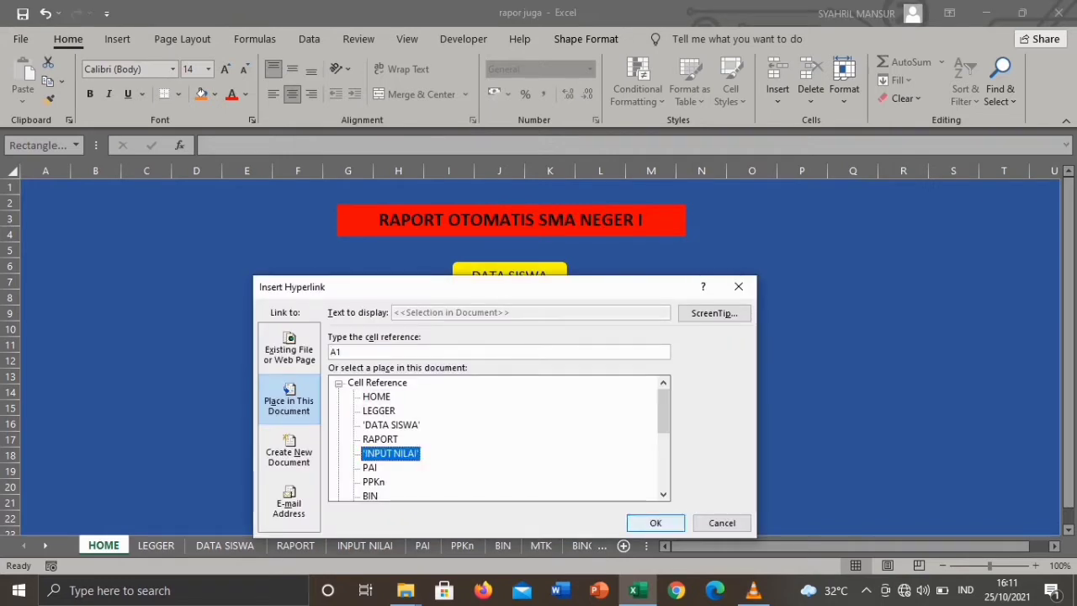
left_click(655, 524)
left_click(550, 455)
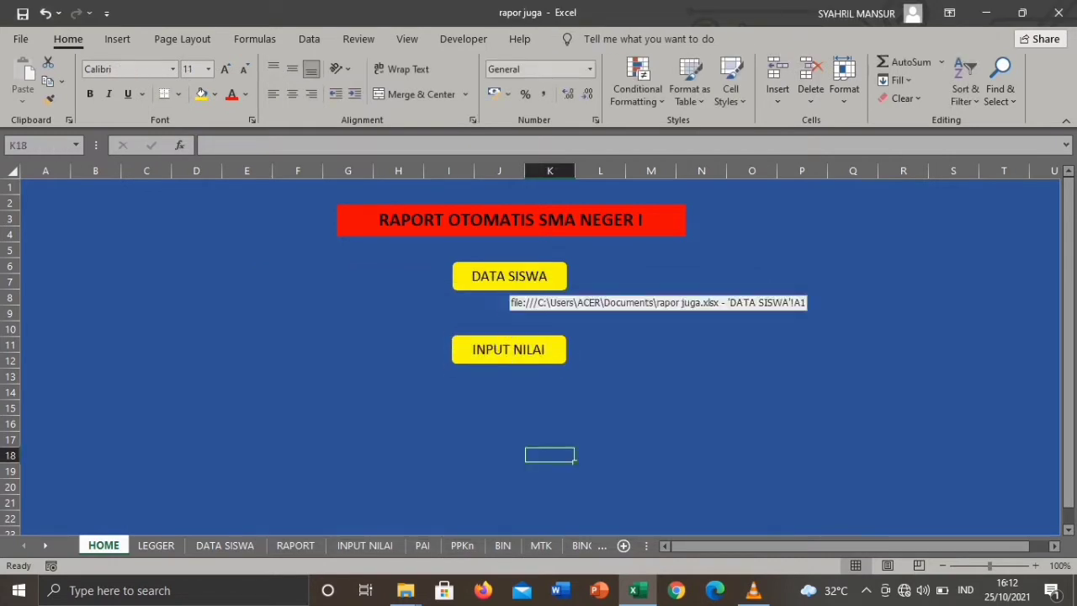
Step: Jump to DATA SISWA via its button, link its HOME shape to HOME!A1, and follow it back
left_click(509, 276)
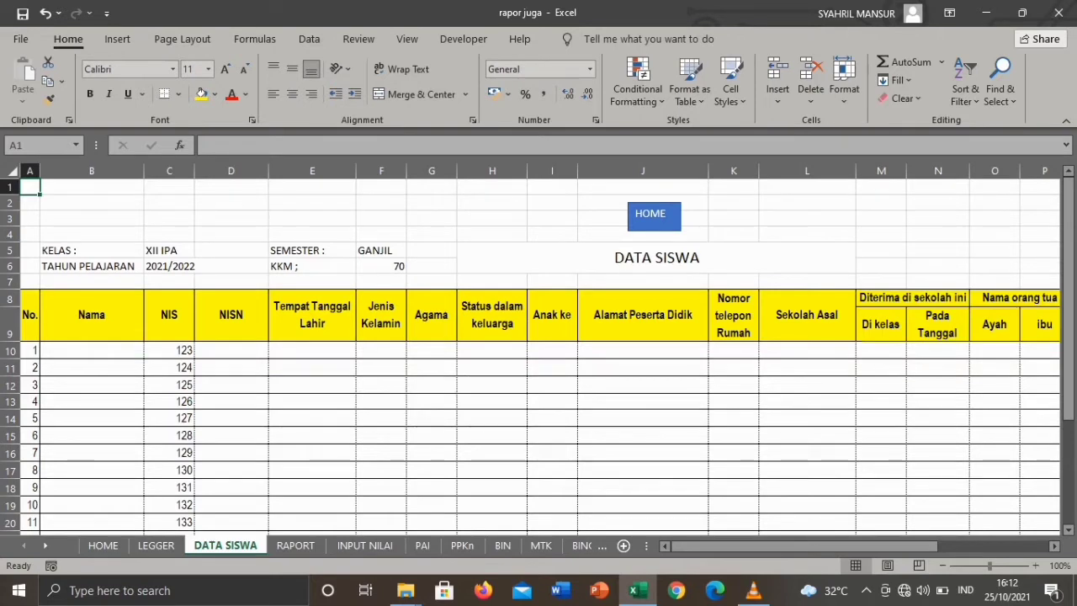
left_click(232, 315)
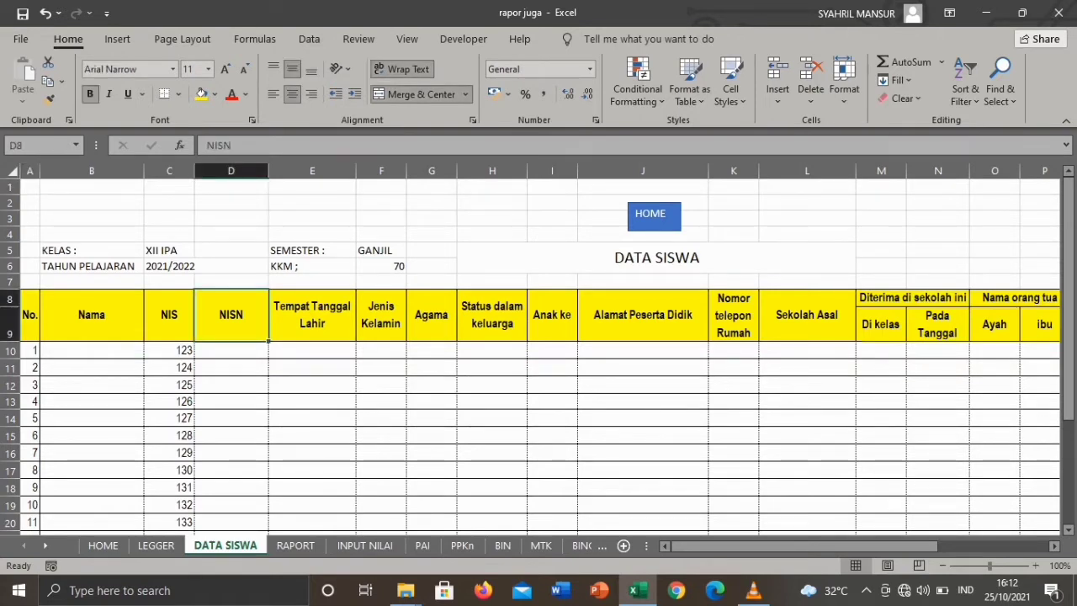
left_click(654, 217)
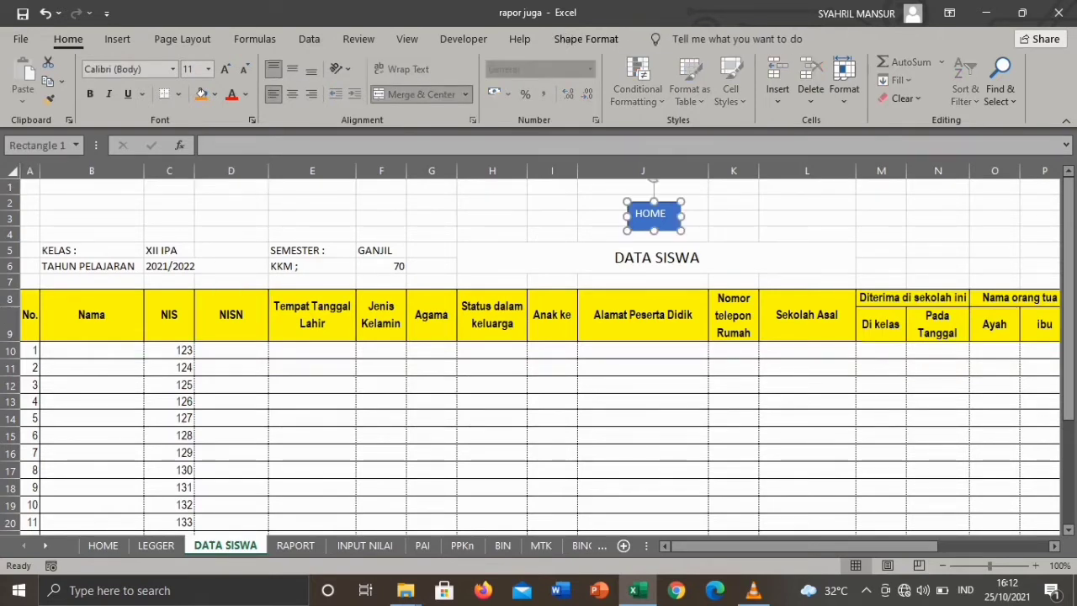
right_click(642, 216)
left_click(680, 418)
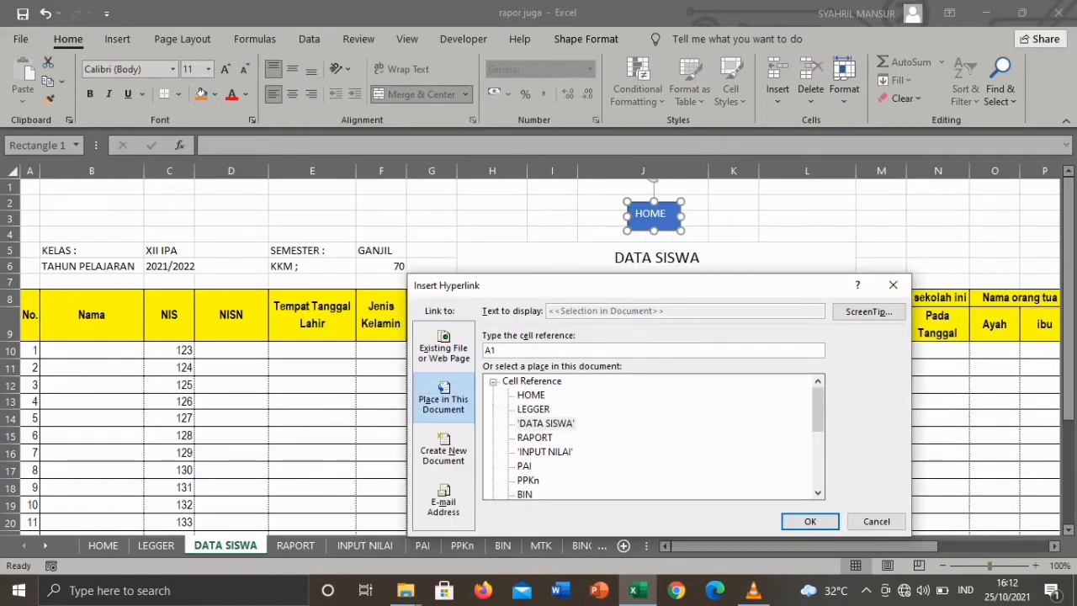
left_click(531, 395)
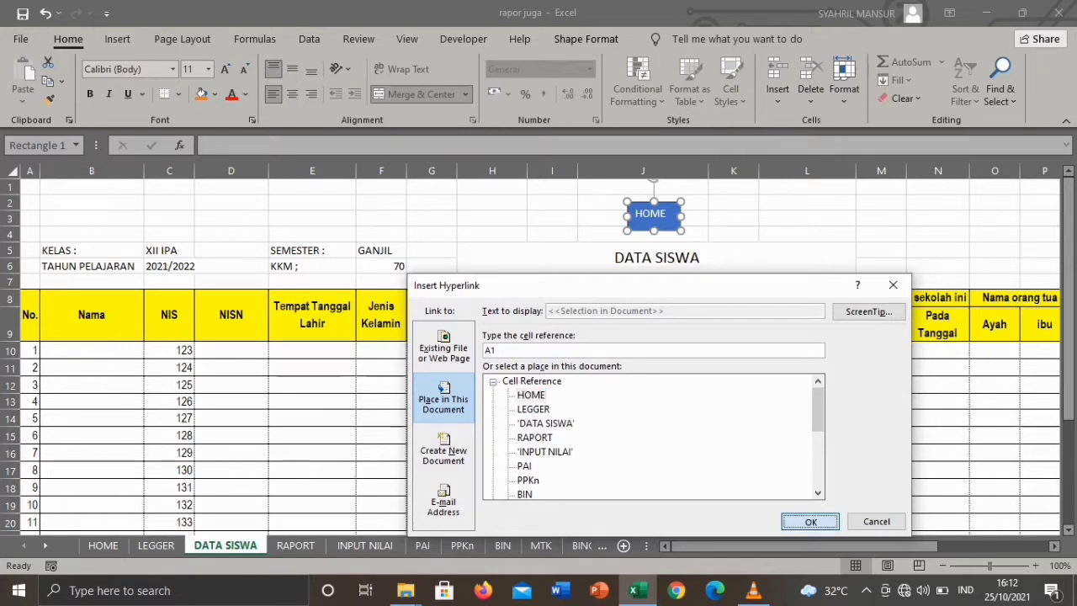
left_click(809, 521)
left_click(492, 368)
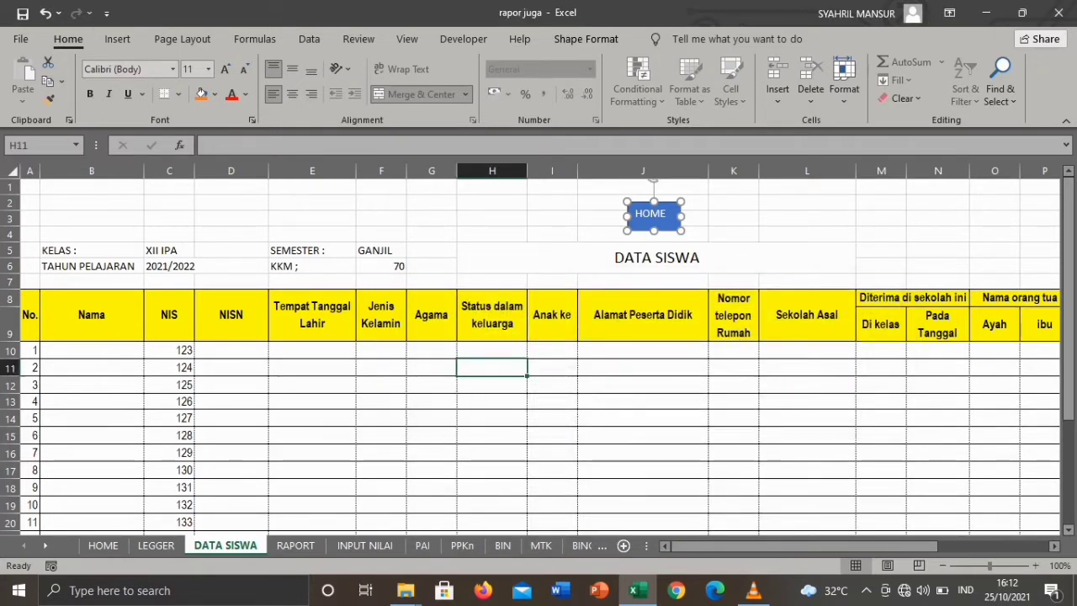
left_click(654, 216)
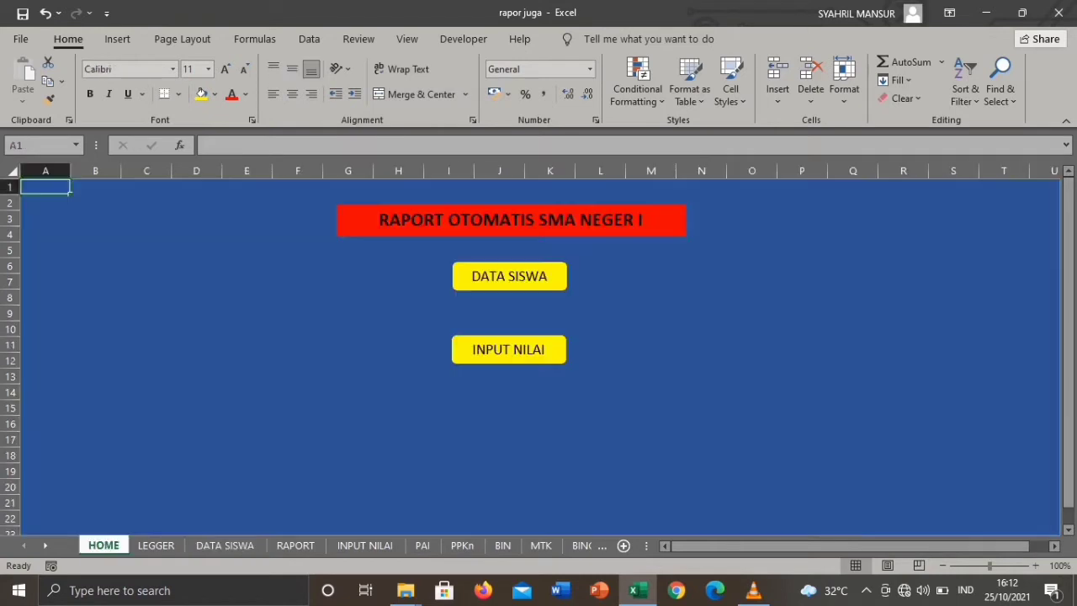
Step: Round-trip to DATA SISWA and back to HOME via the buttons, then jump to INPUT NILAI
left_click(509, 277)
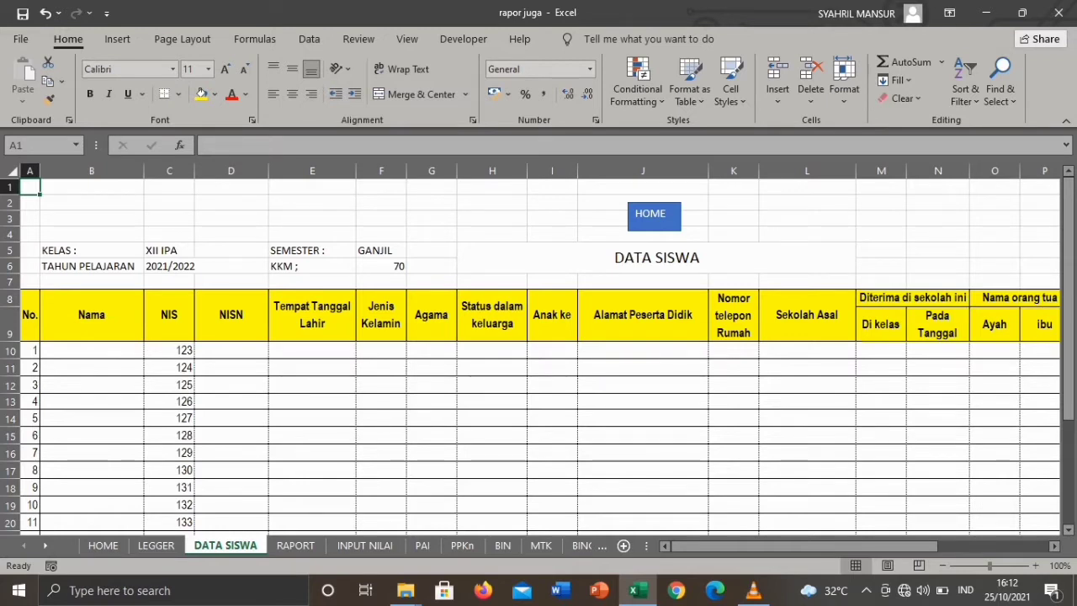
left_click(652, 216)
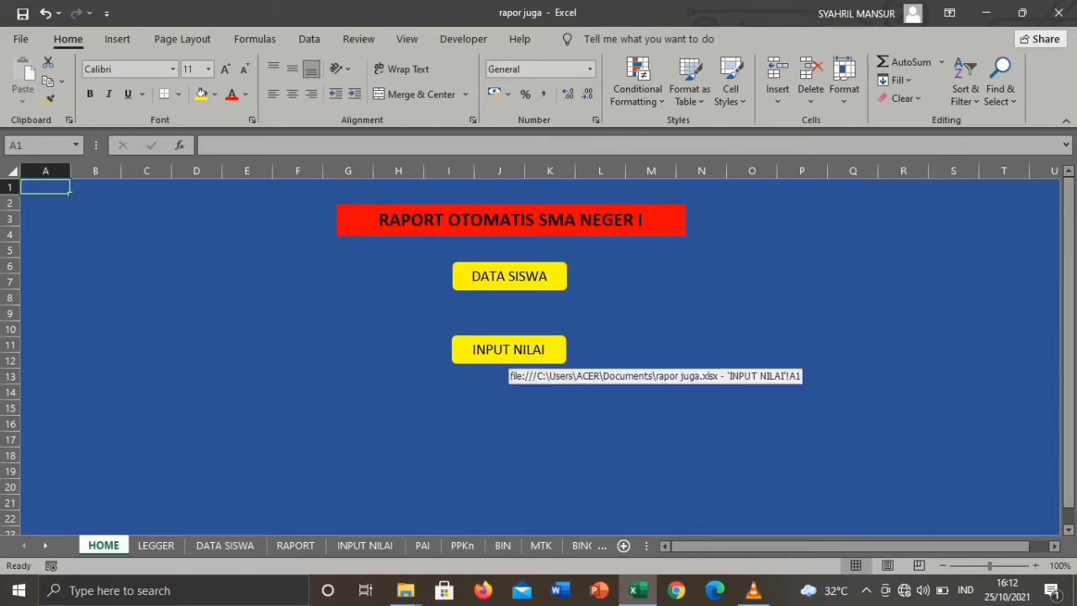
left_click(509, 353)
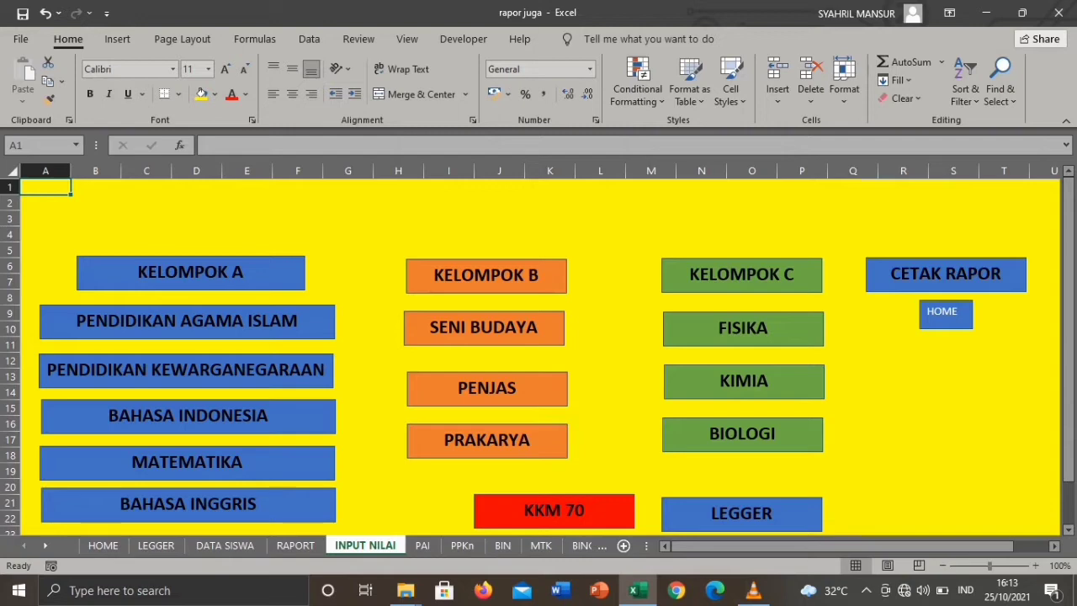
Step: Hyperlink the PENDIDIKAN AGAMA ISLAM button to the PAI sheet
left_click(187, 321, "ctrl")
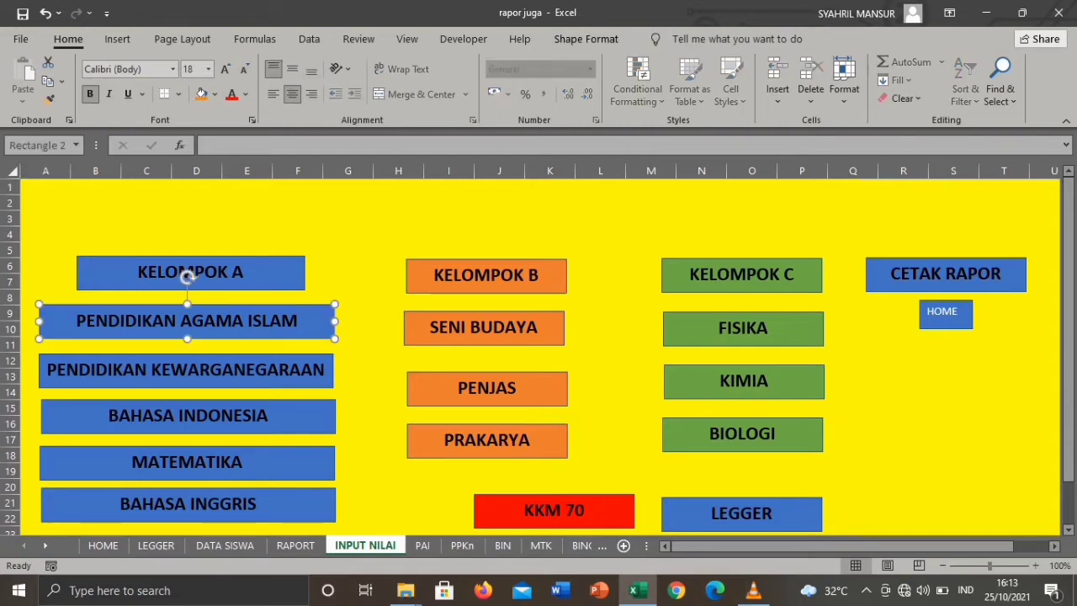
right_click(328, 321)
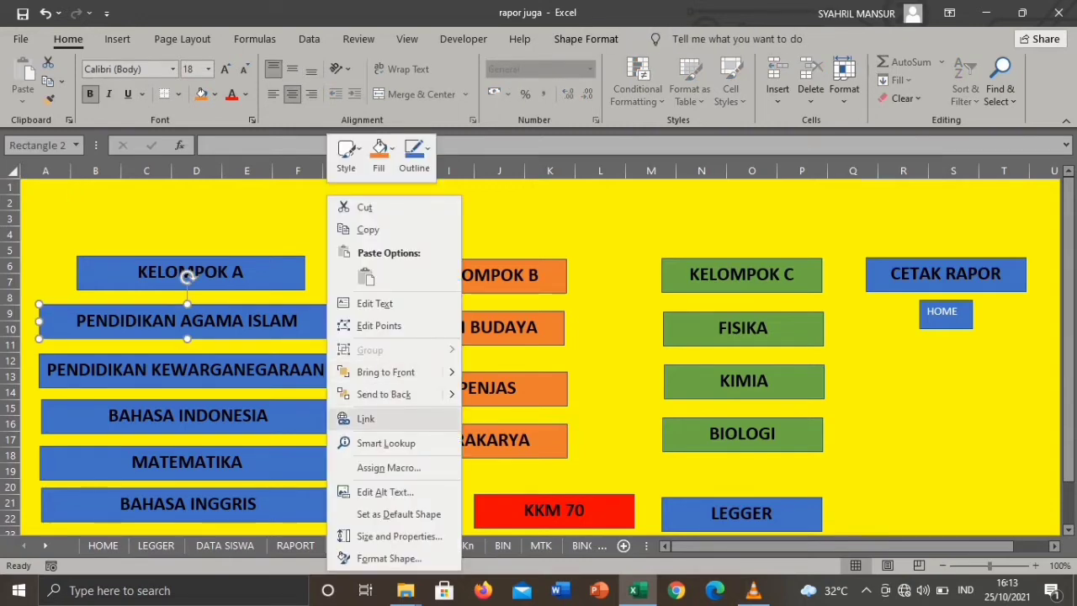
left_click(370, 418)
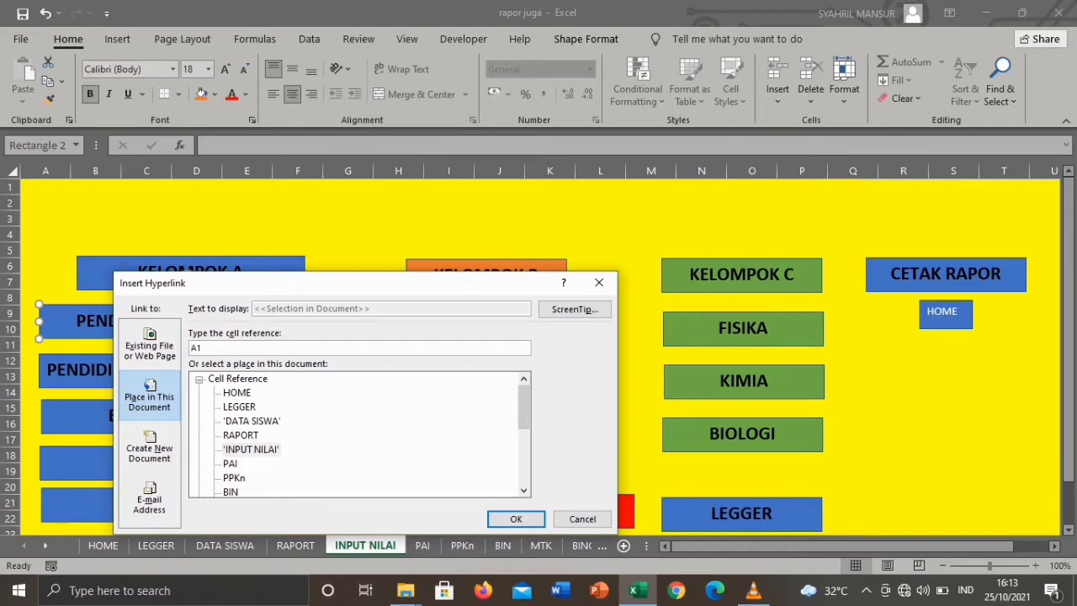
left_click(251, 449)
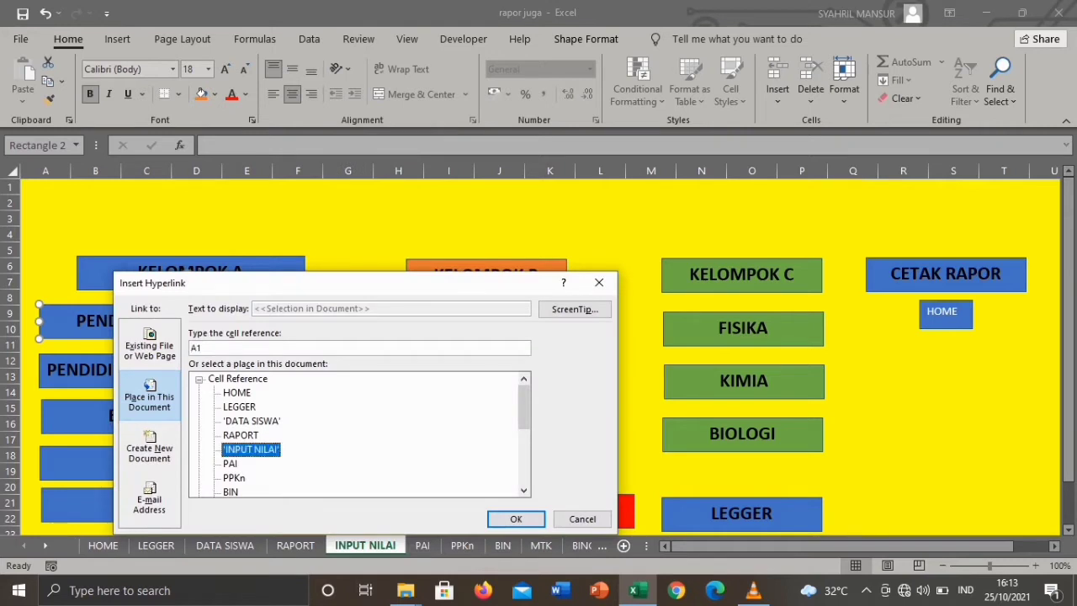
left_click(231, 464)
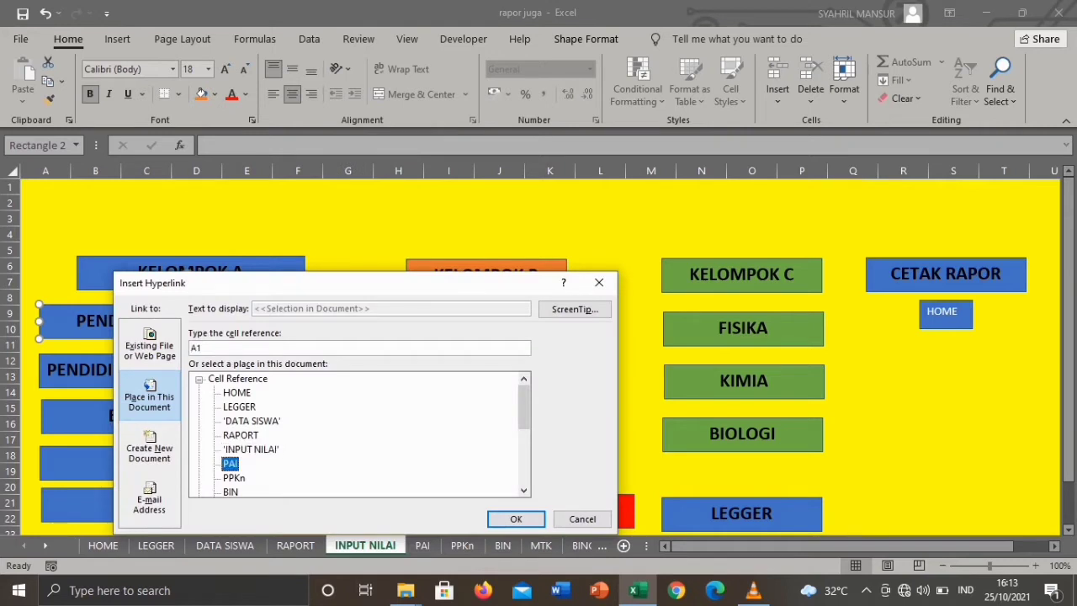
left_click(515, 518)
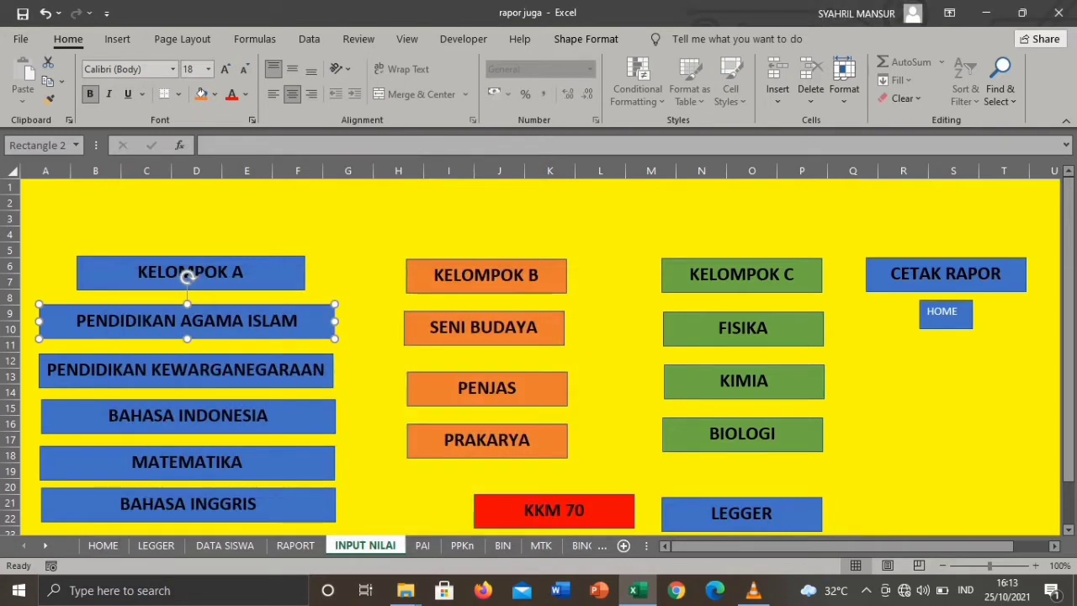
Step: Hyperlink the LEGGER button to the LEGGER sheet
left_click(781, 515)
right_click(781, 515)
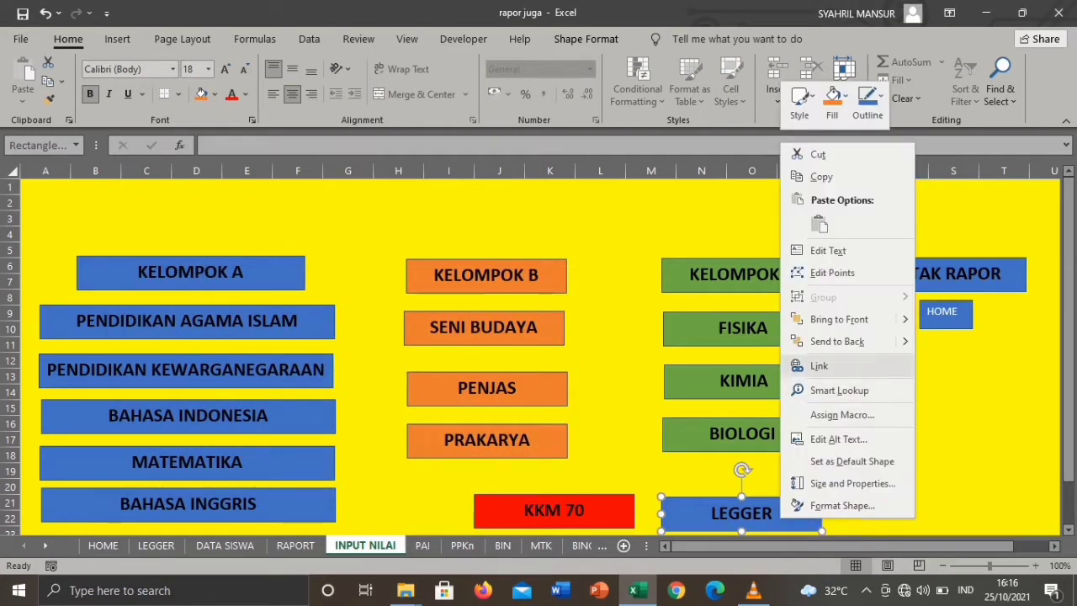
left_click(819, 365)
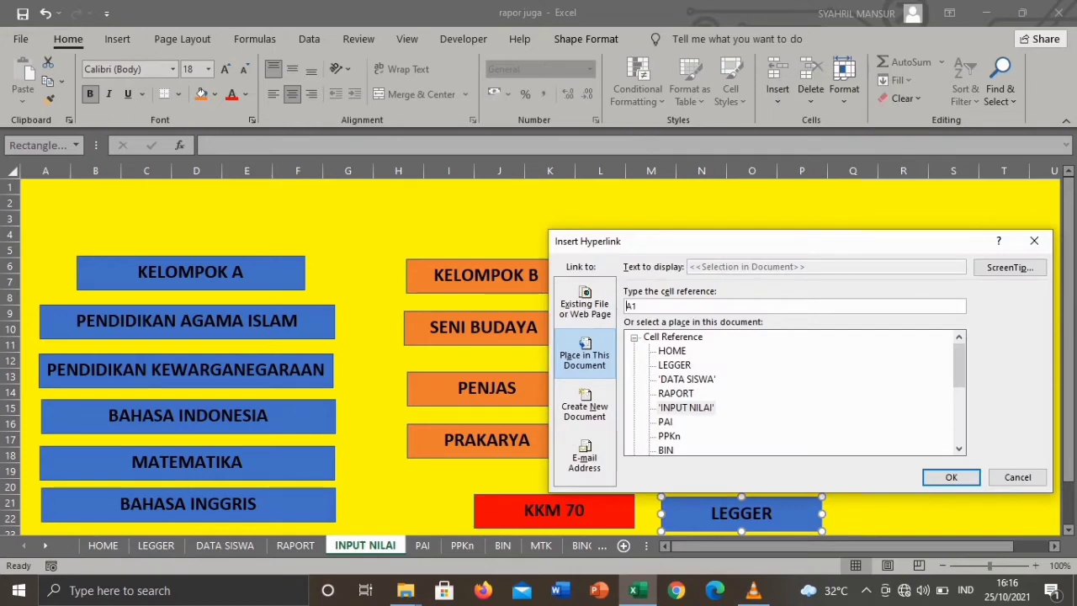
left_click(671, 350)
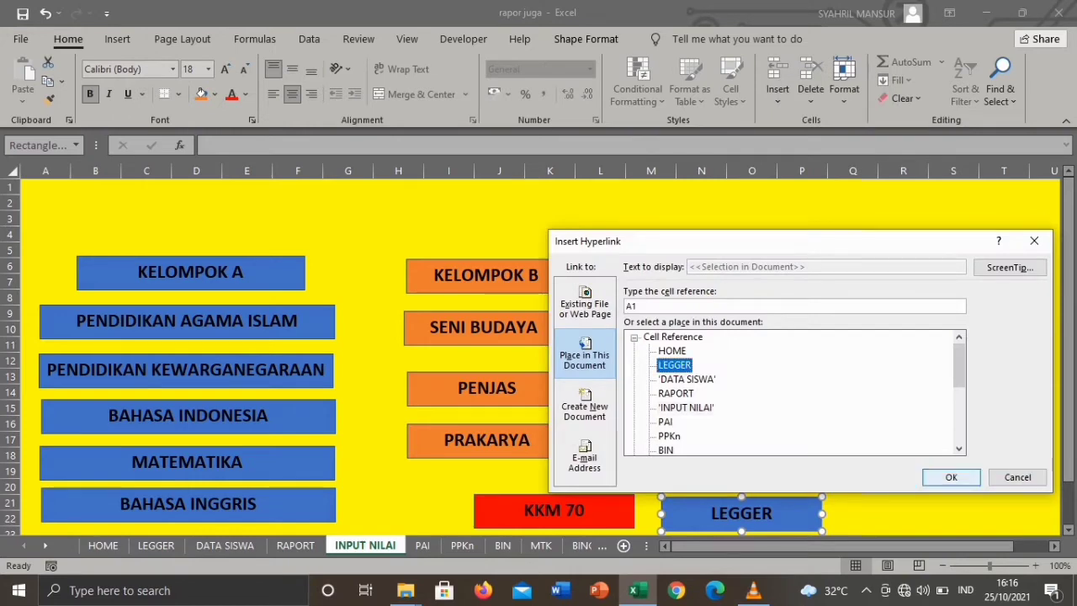
left_click(951, 477)
Step: Hyperlink the small HOME button on INPUT NILAI to the HOME sheet
left_click(944, 314)
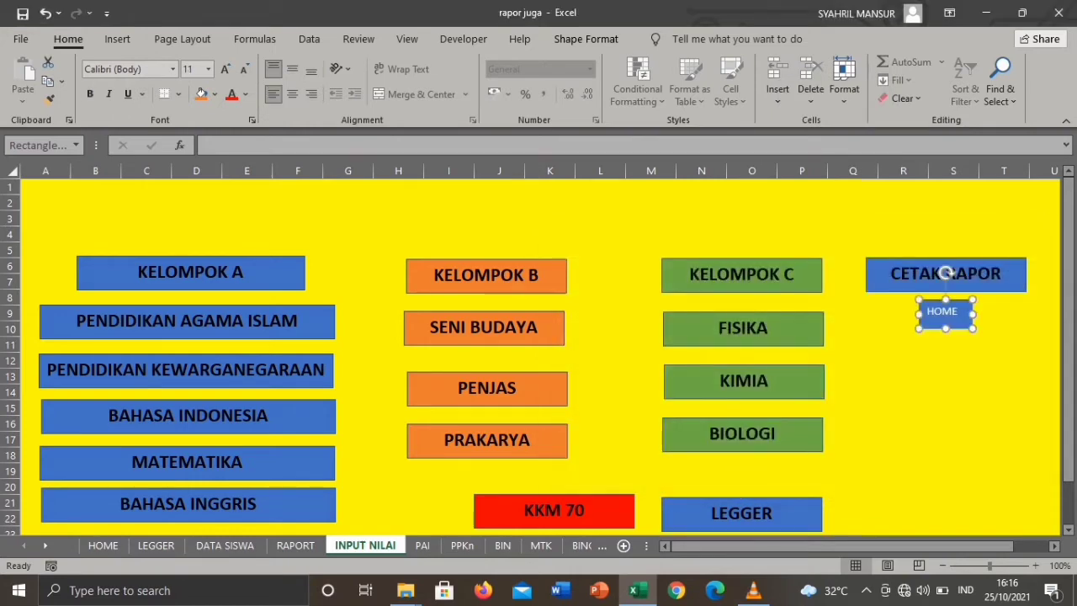
right_click(939, 318)
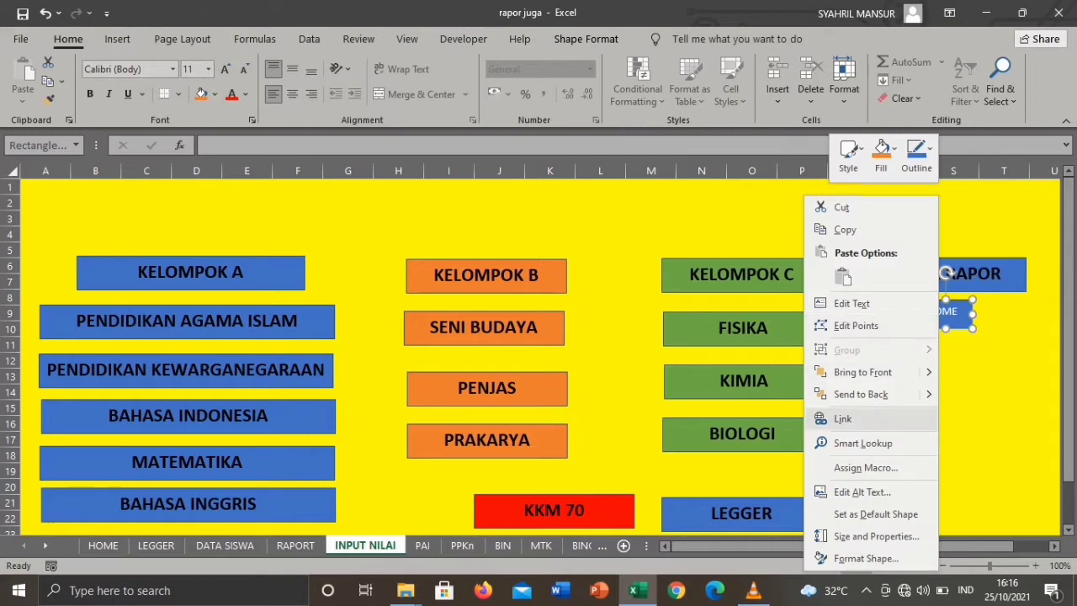
left_click(843, 418)
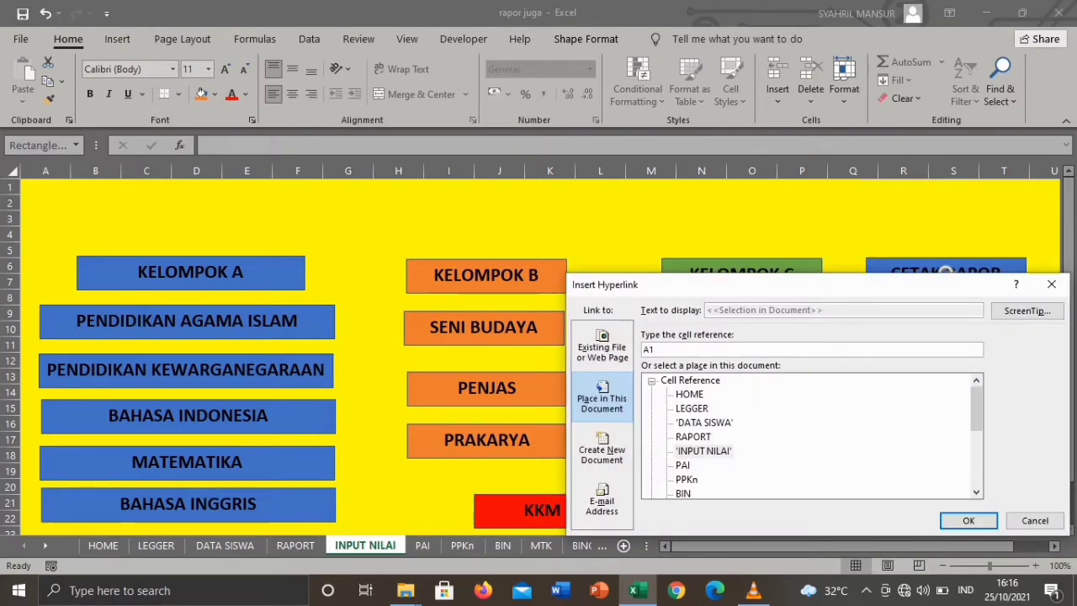
left_click(689, 394)
left_click(969, 521)
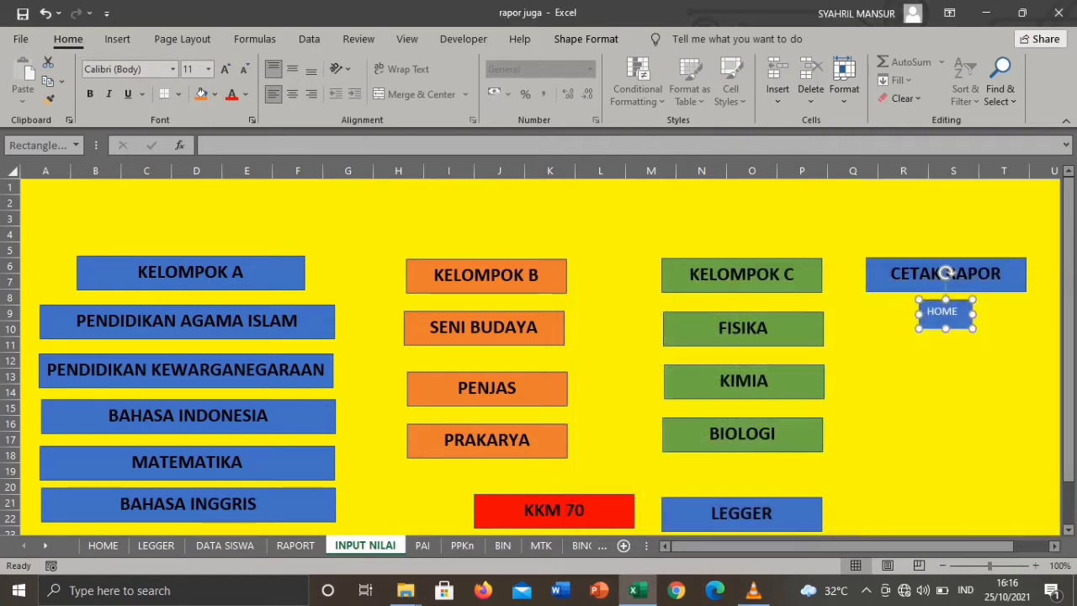
left_click_drag(1069, 352, 1069, 380)
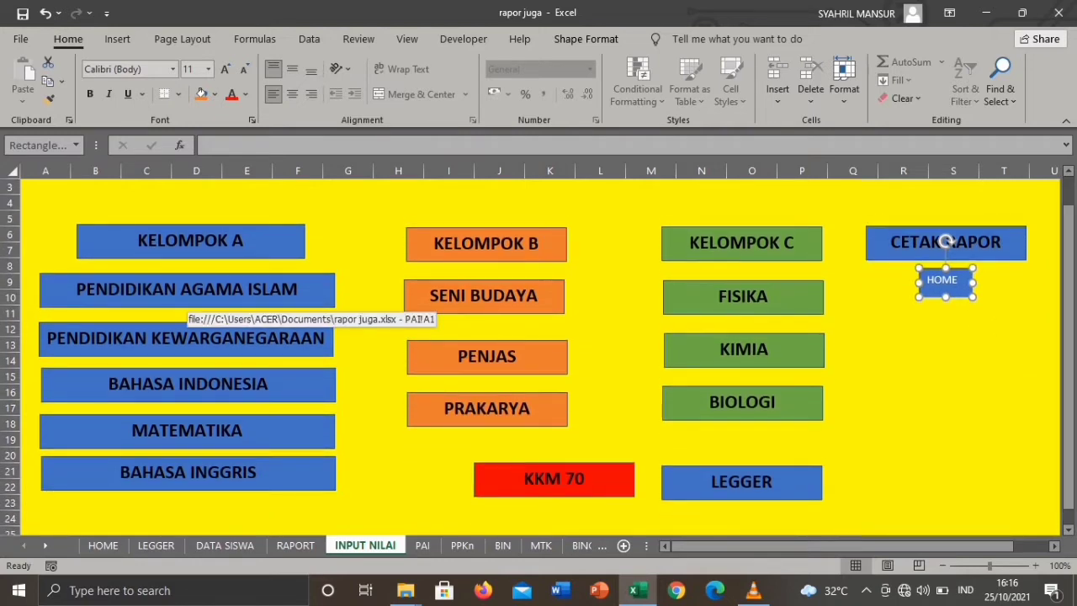
Step: Follow the PENDIDIKAN AGAMA ISLAM button to PAI and enter ='DATA SISWA'!A10 in cell A12
left_click(187, 297)
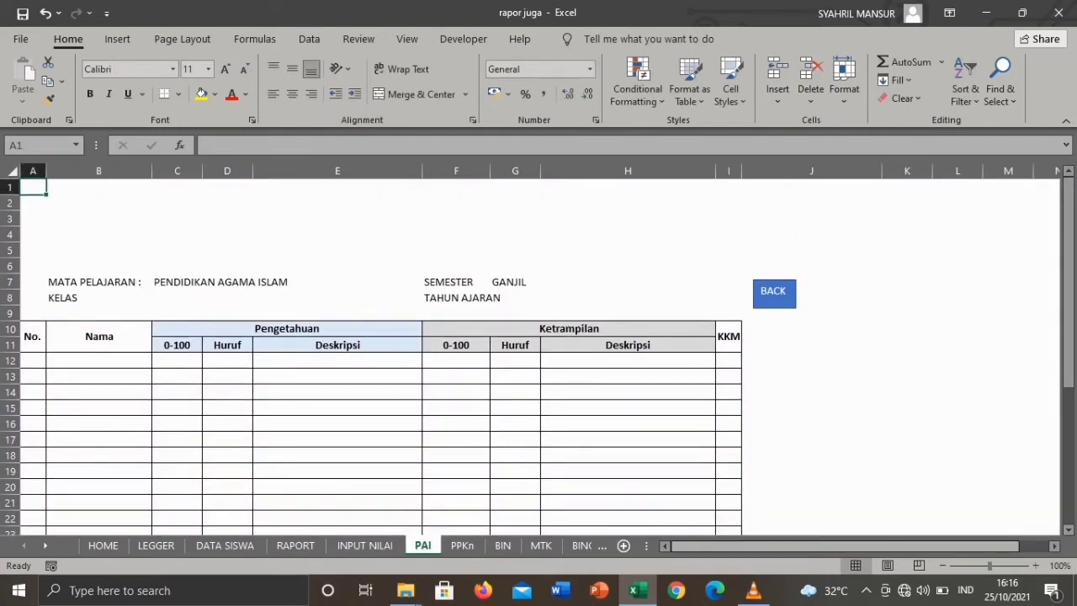
mouse_move(797, 546)
left_mouse_down()
mouse_move(811, 546)
mouse_move(798, 546)
left_mouse_up()
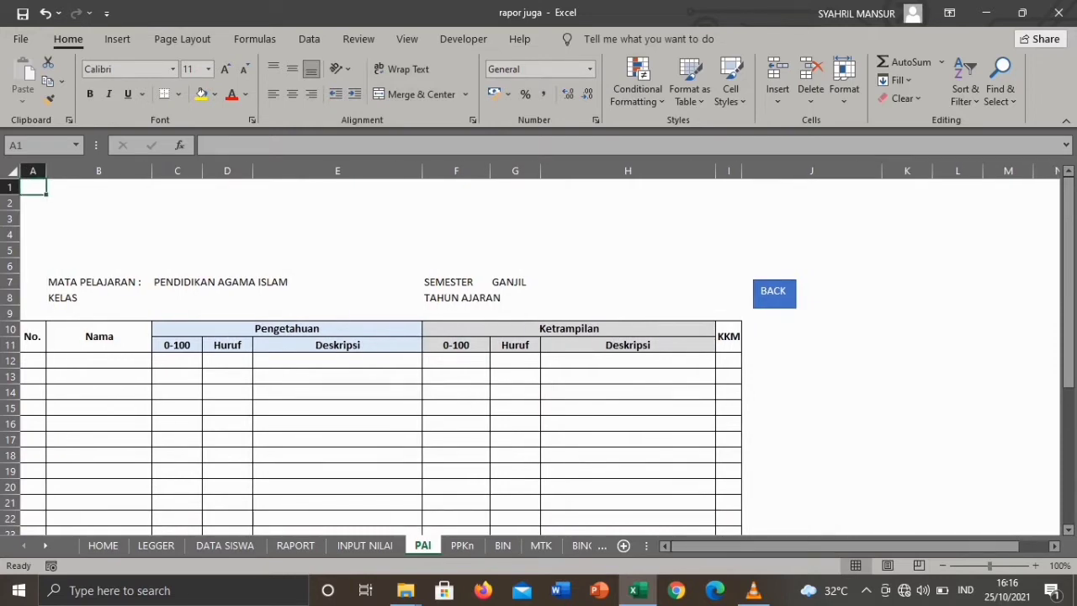
left_click(32, 360)
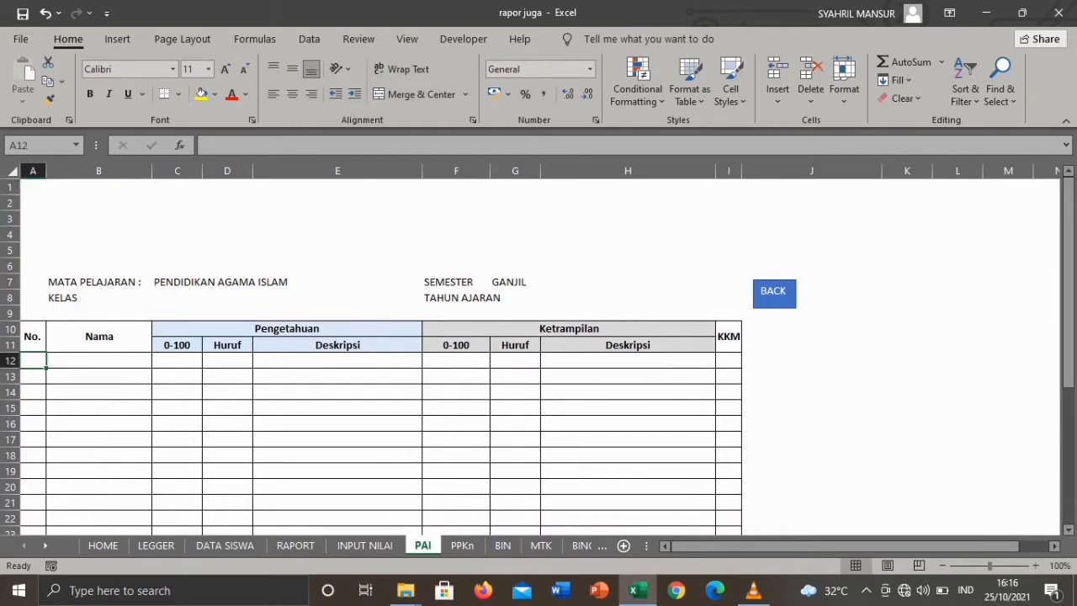
left_click(99, 360)
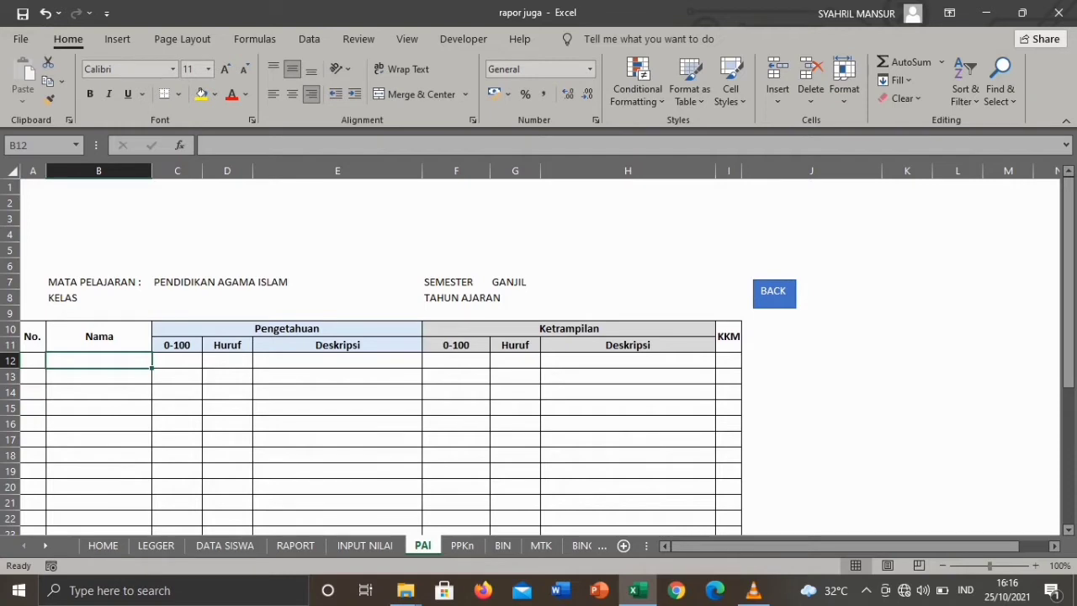
left_click(33, 360)
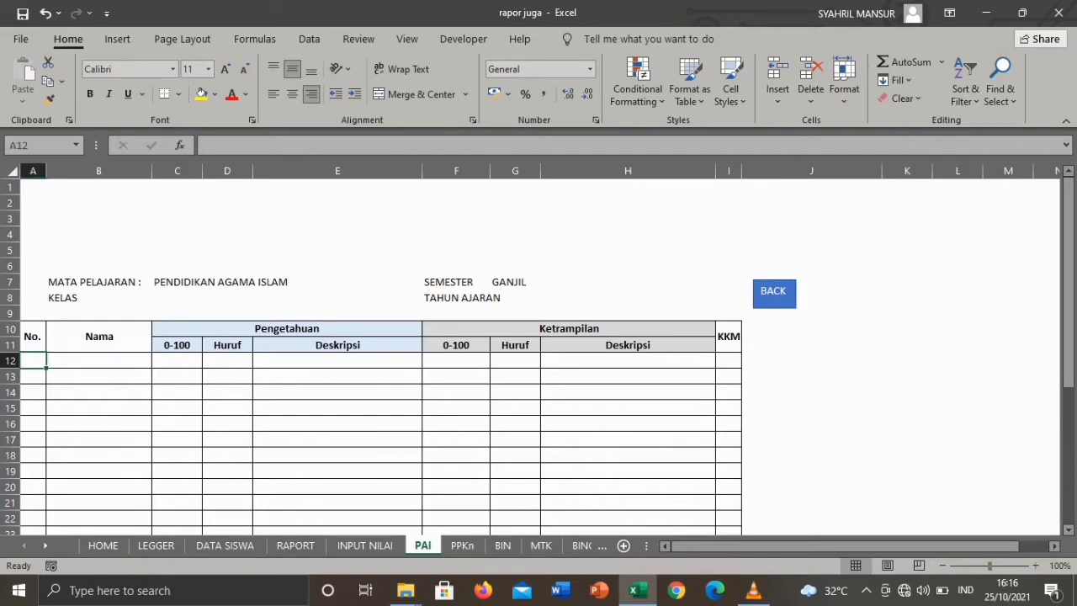
type("=")
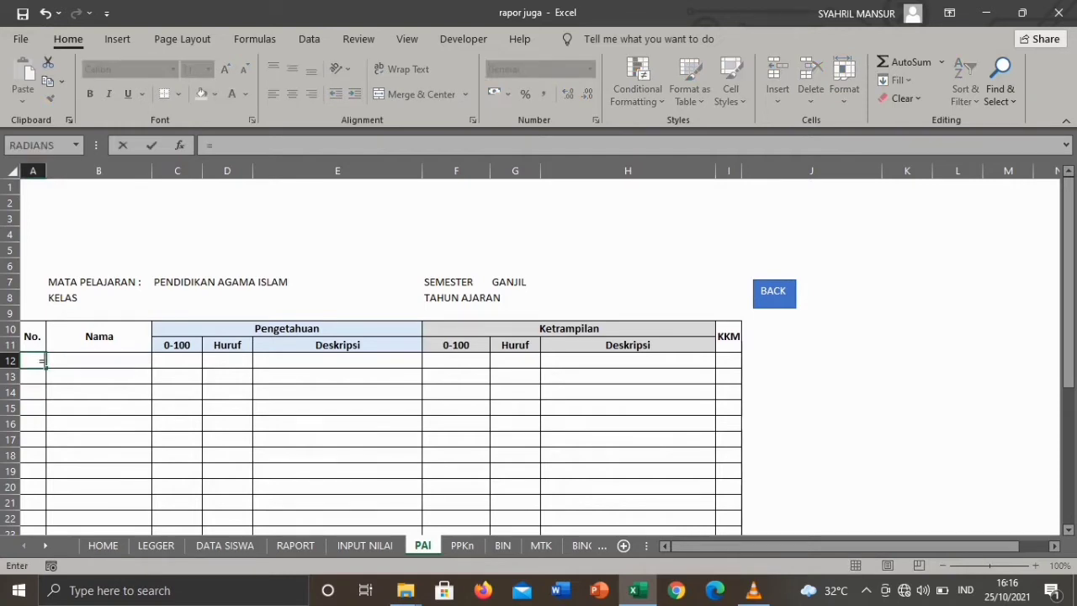
left_click(225, 546)
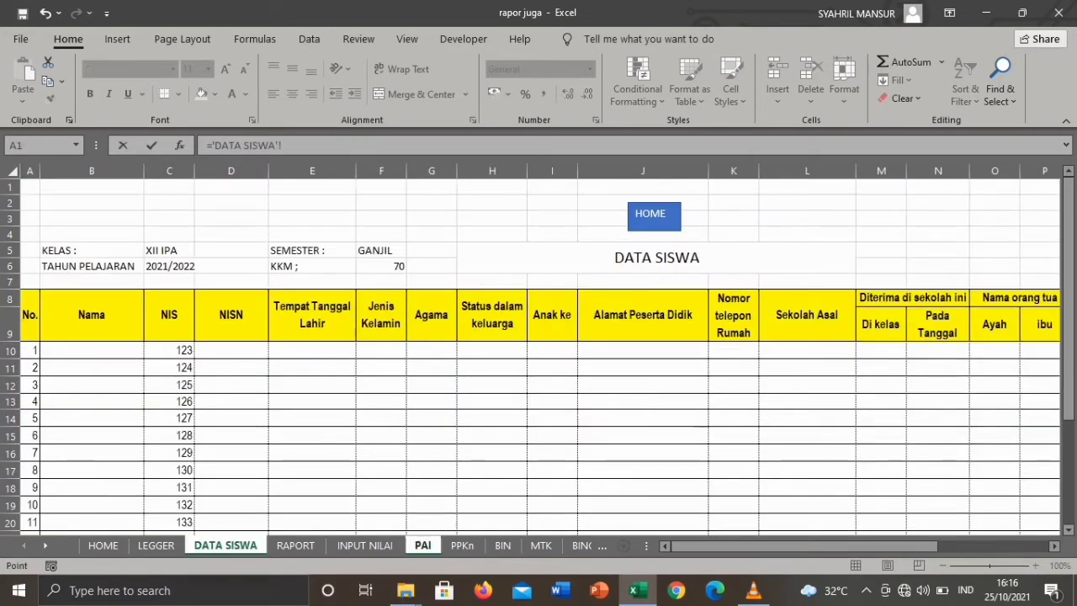
left_click(30, 350)
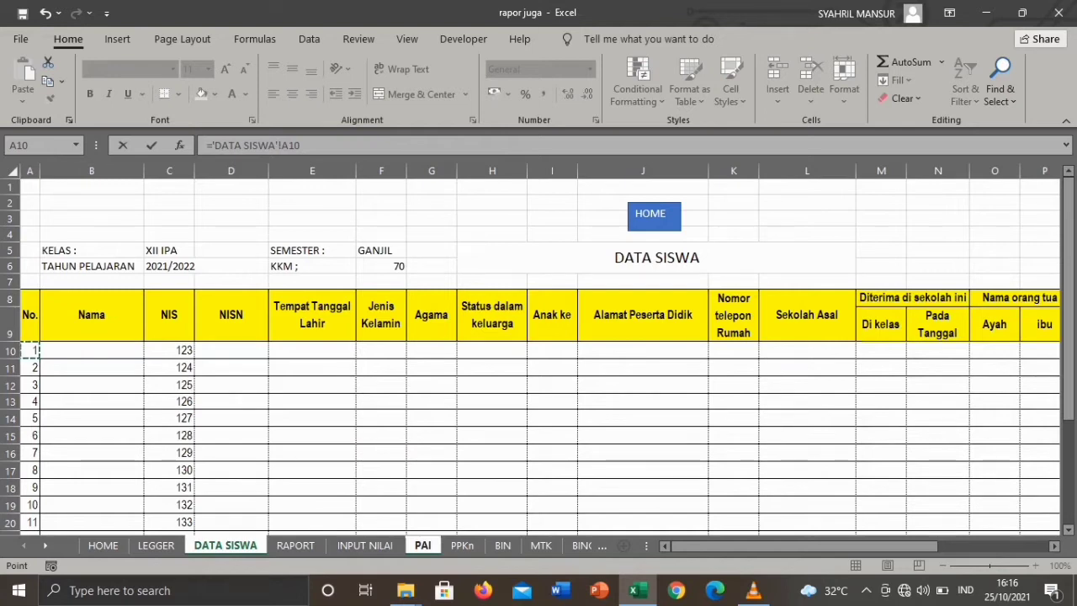
key("Return")
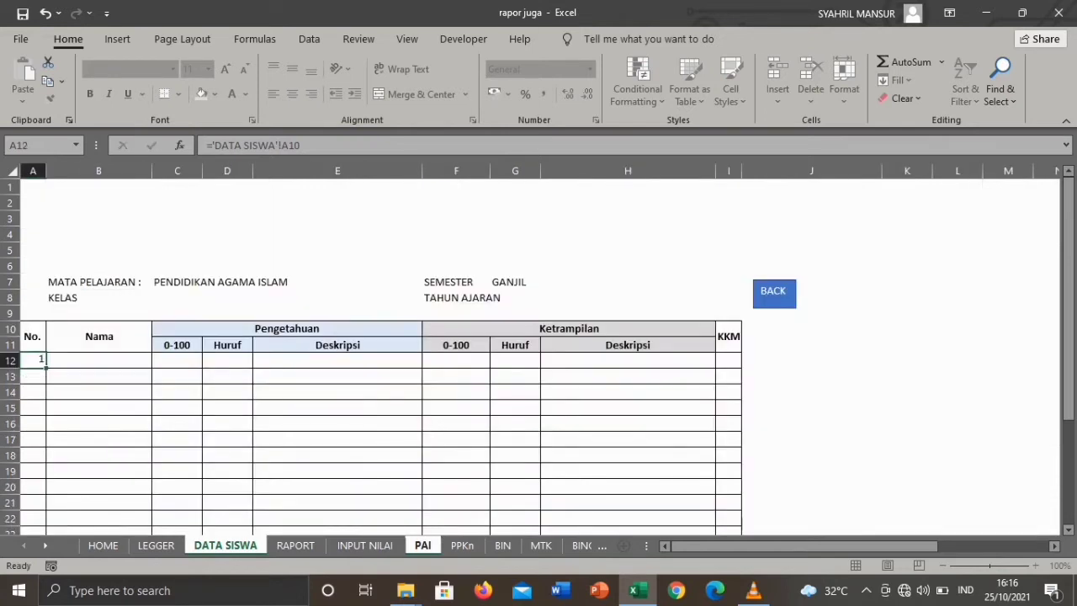
left_click(33, 361)
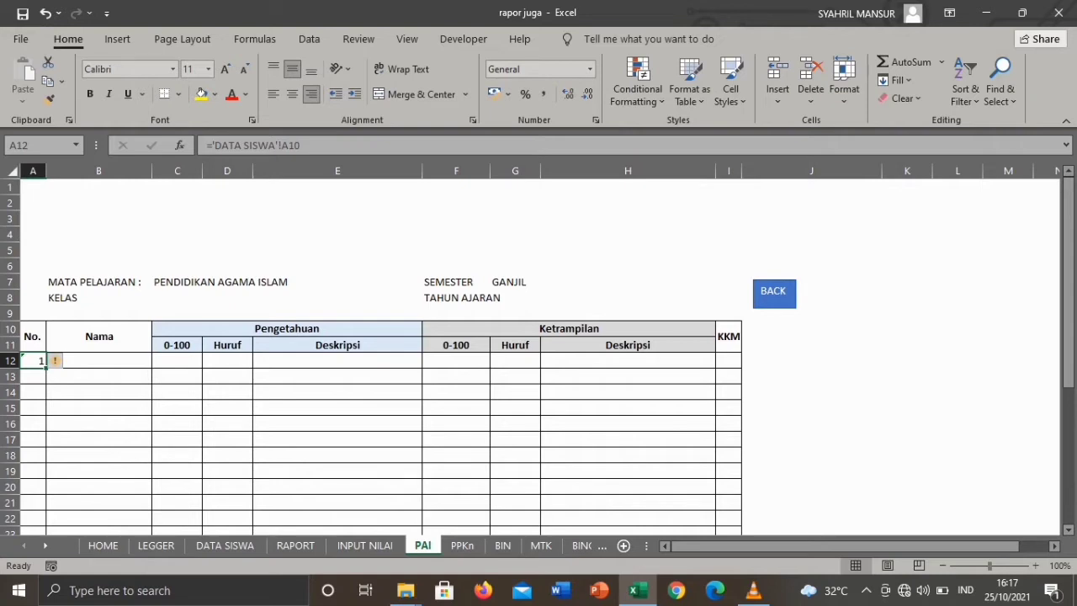
Step: Fill the ='DATA SISWA'!B10 name formula down B12:B36 and bring up Format Cells for it
left_click_drag(46, 368, 152, 478)
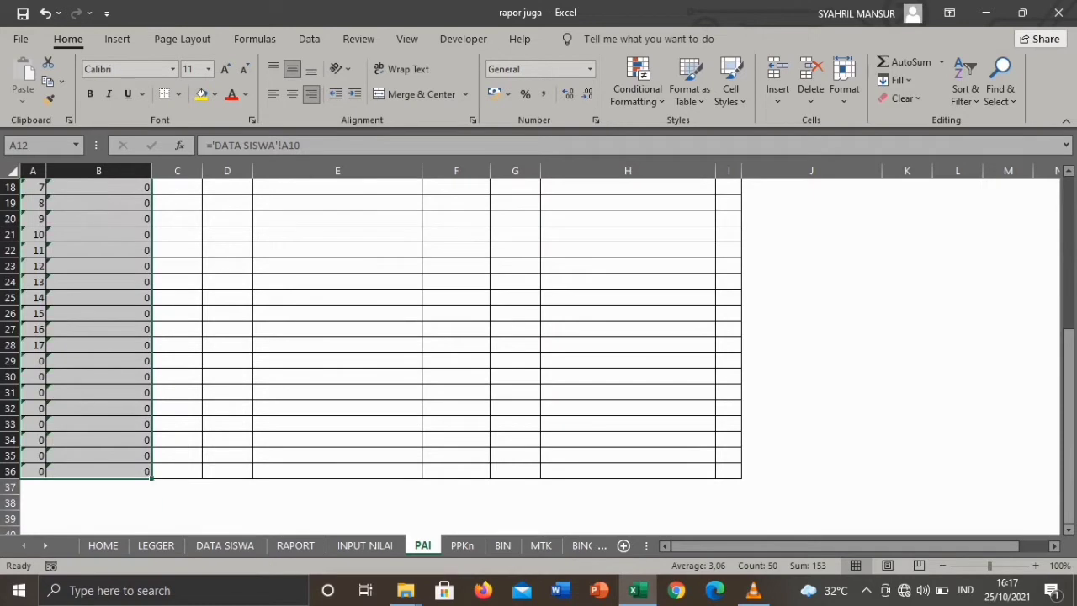
key("ctrl+Home")
left_click(99, 361)
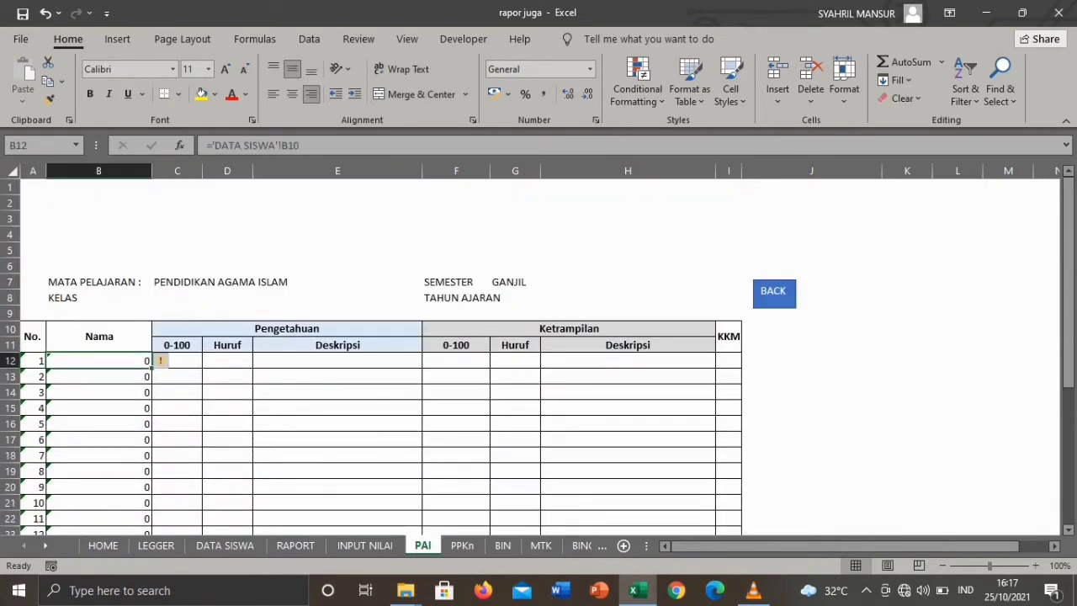
left_click_drag(144, 368, 151, 528)
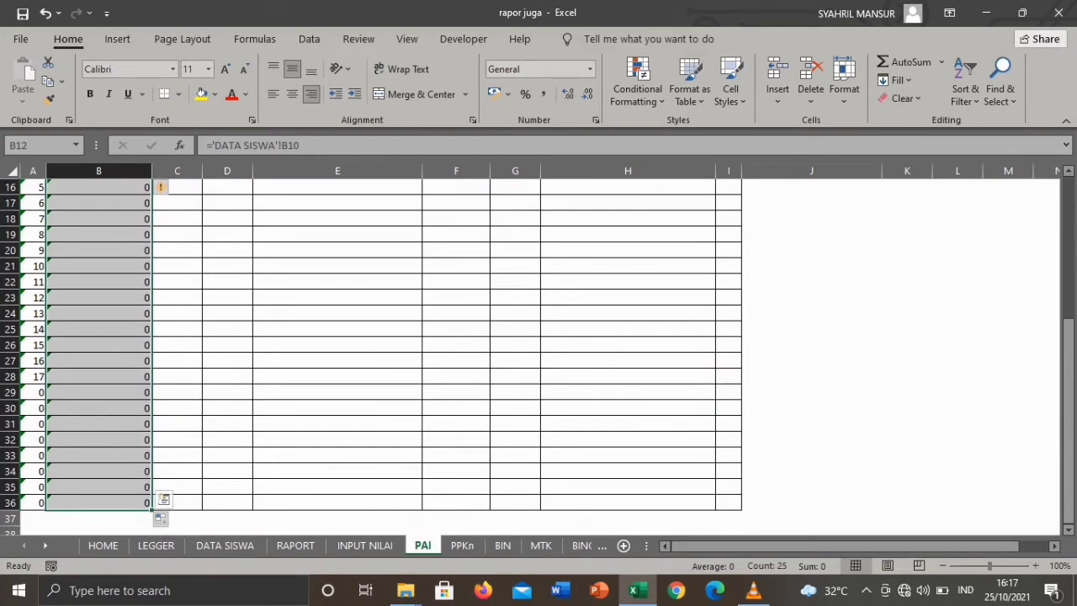
right_click(107, 426)
left_click(166, 492)
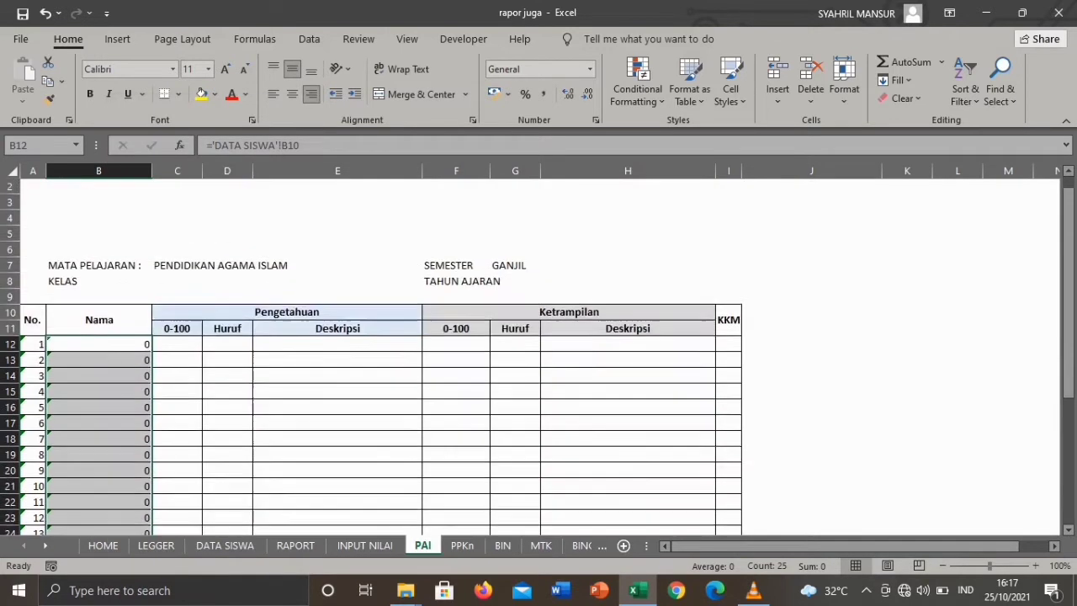
scroll(539, 356, "up", 1)
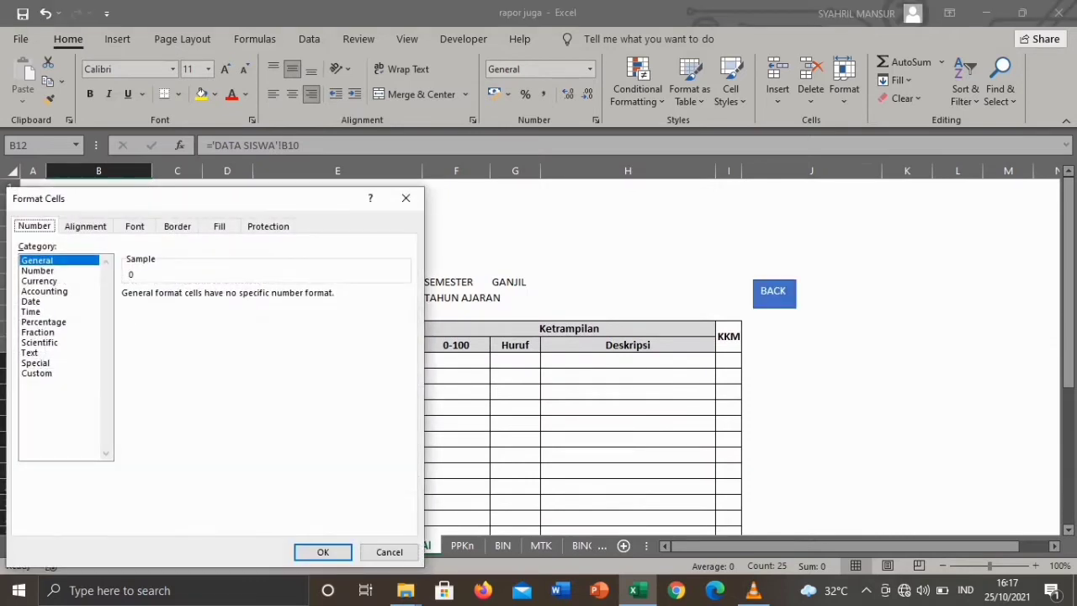
Step: Apply the custom number format 0;0; to the PAI name cells so zeros show blank
left_click(37, 373)
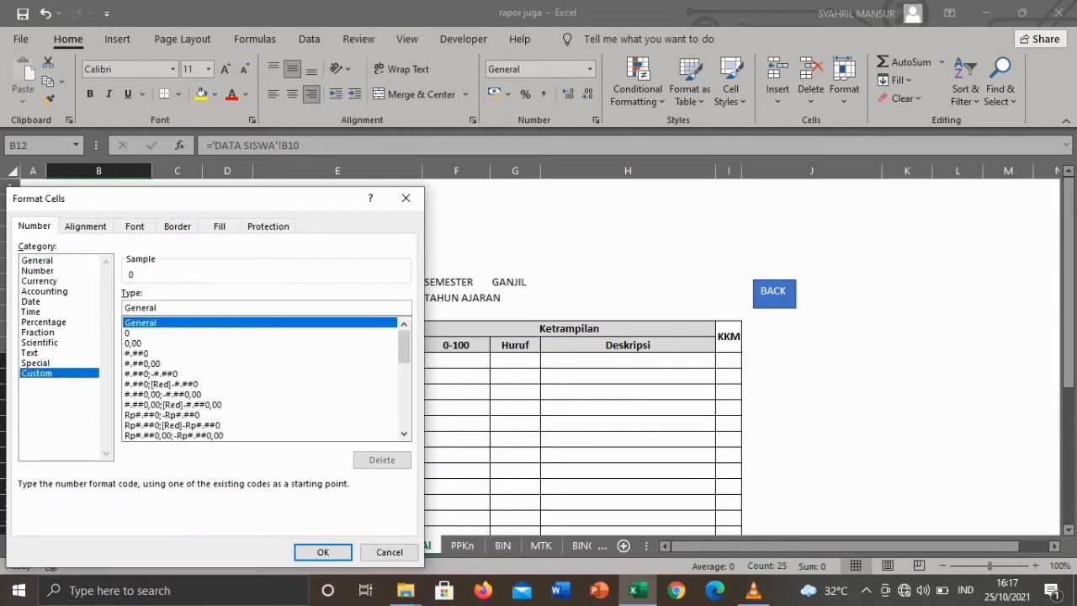
left_click(128, 333)
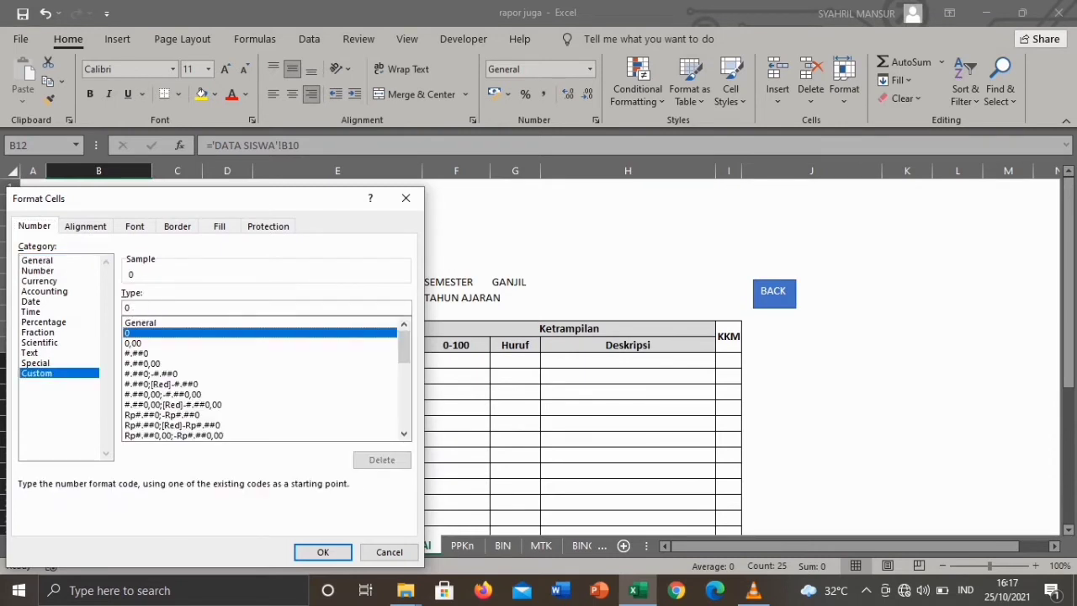
left_click(132, 308)
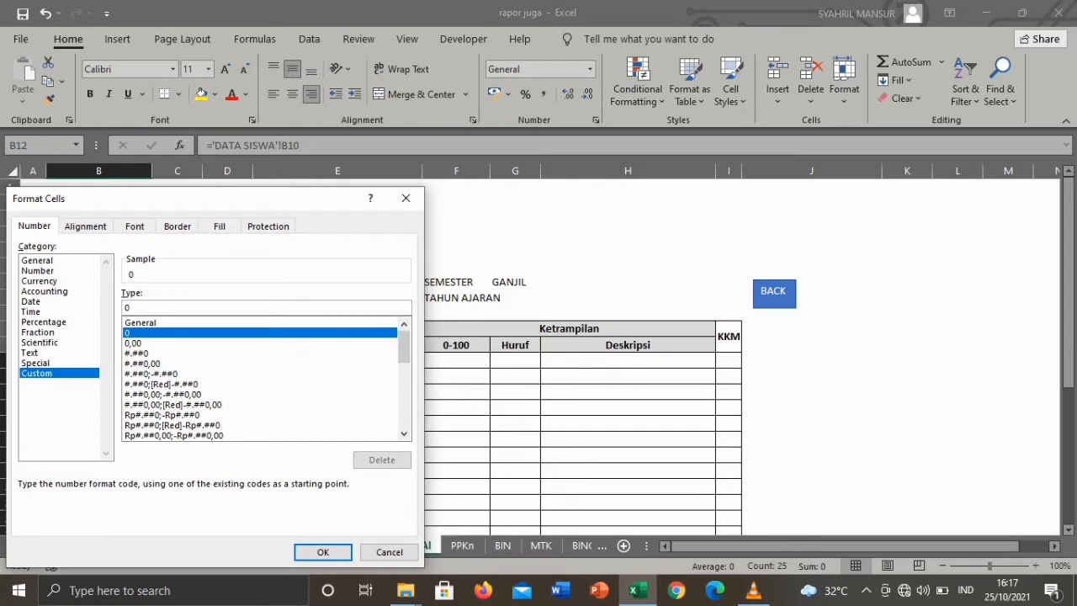
type(";0;")
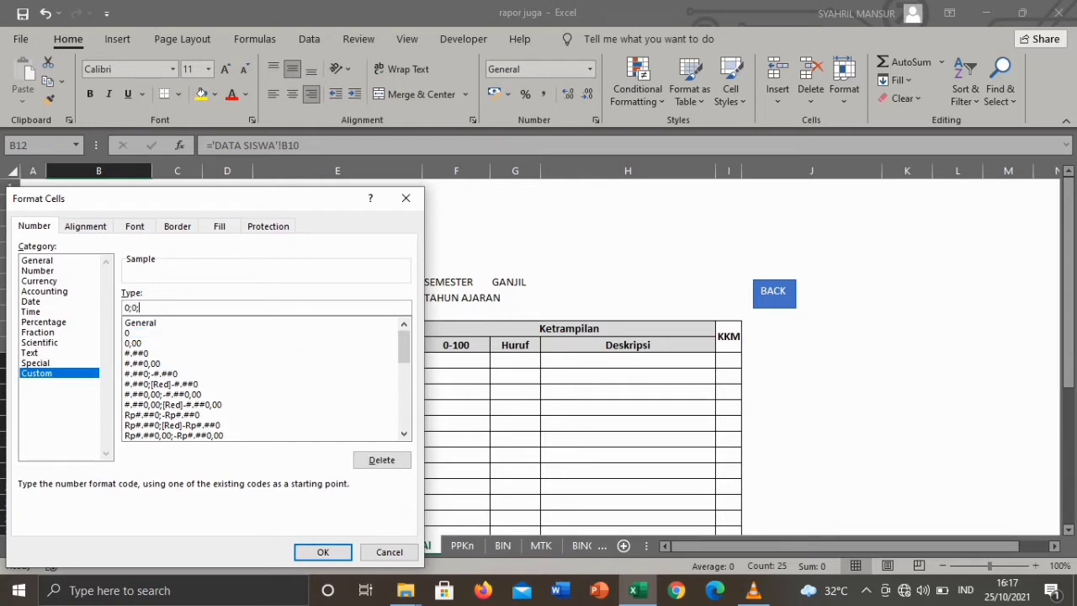
key("Return")
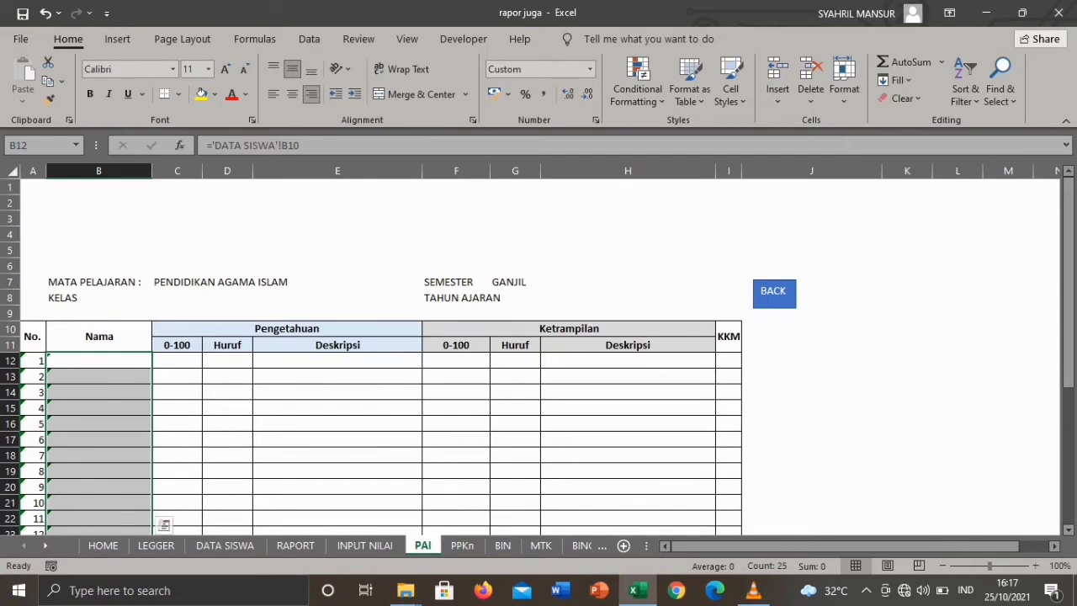
key("Down")
key("Down")
key("Down")
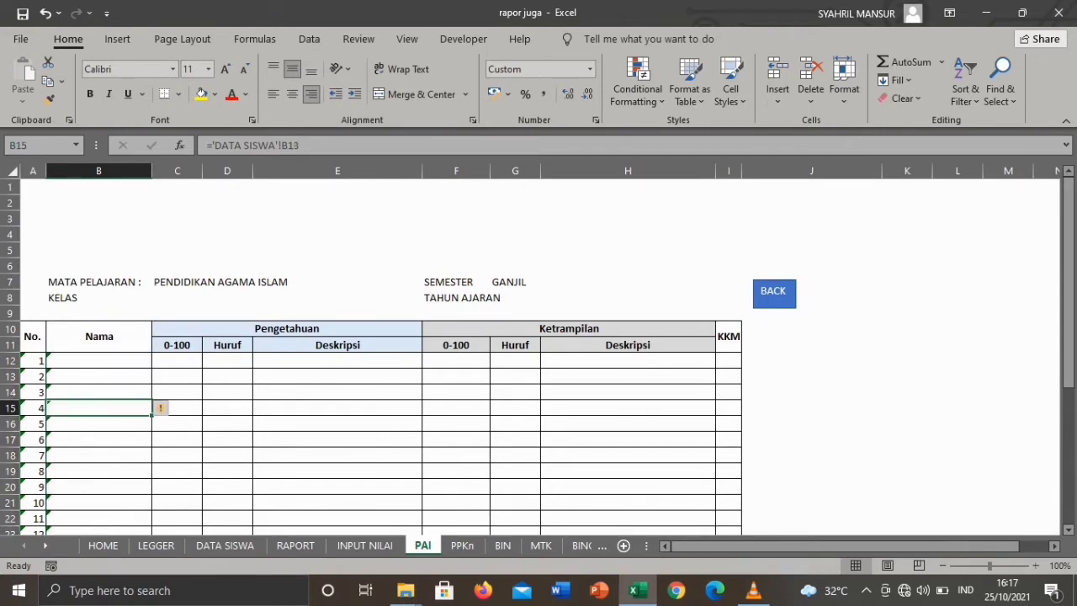
Step: Hyperlink the PAI sheet's BACK button to the INPUT NILAI sheet
right_click(774, 292)
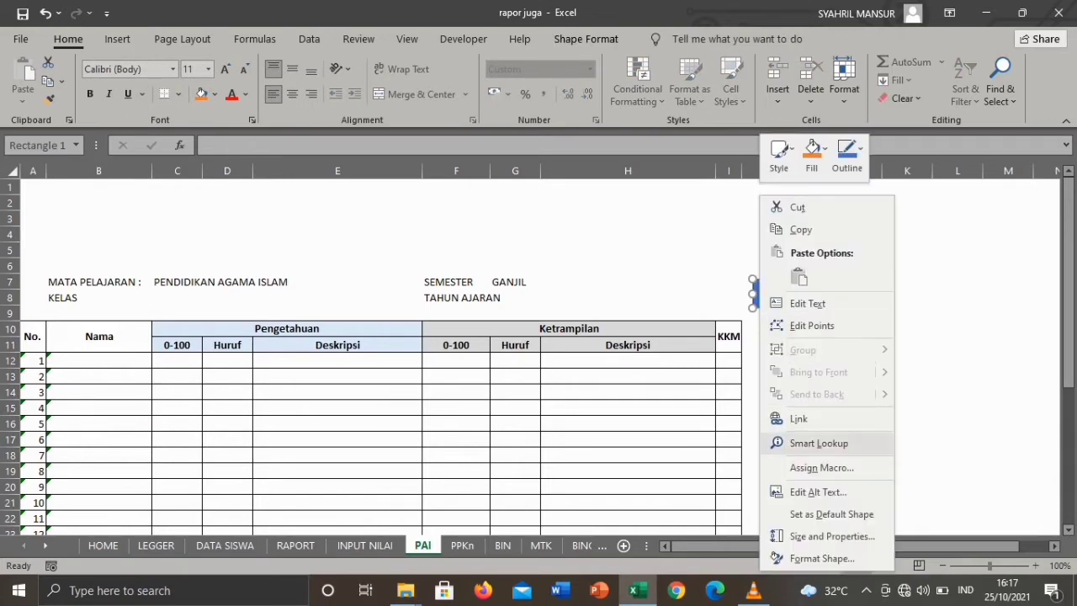
left_click(799, 419)
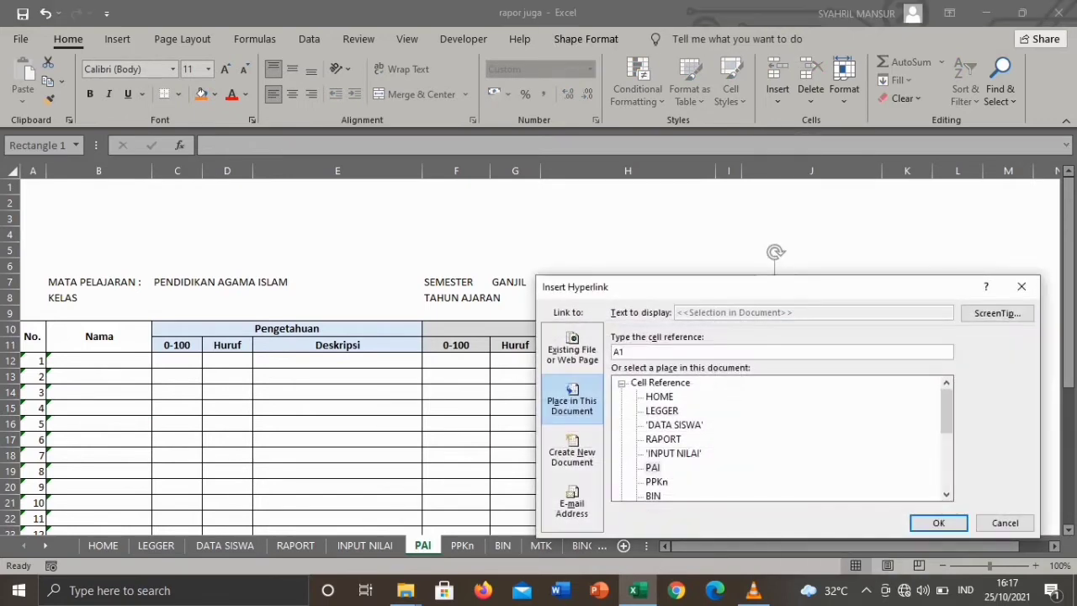
left_click(673, 453)
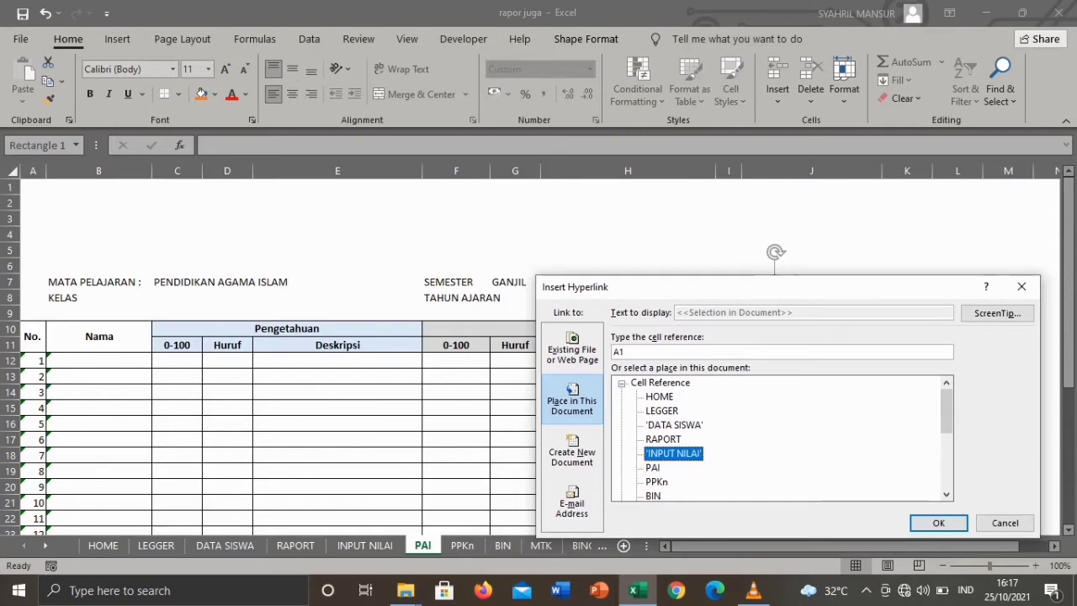
left_click(938, 523)
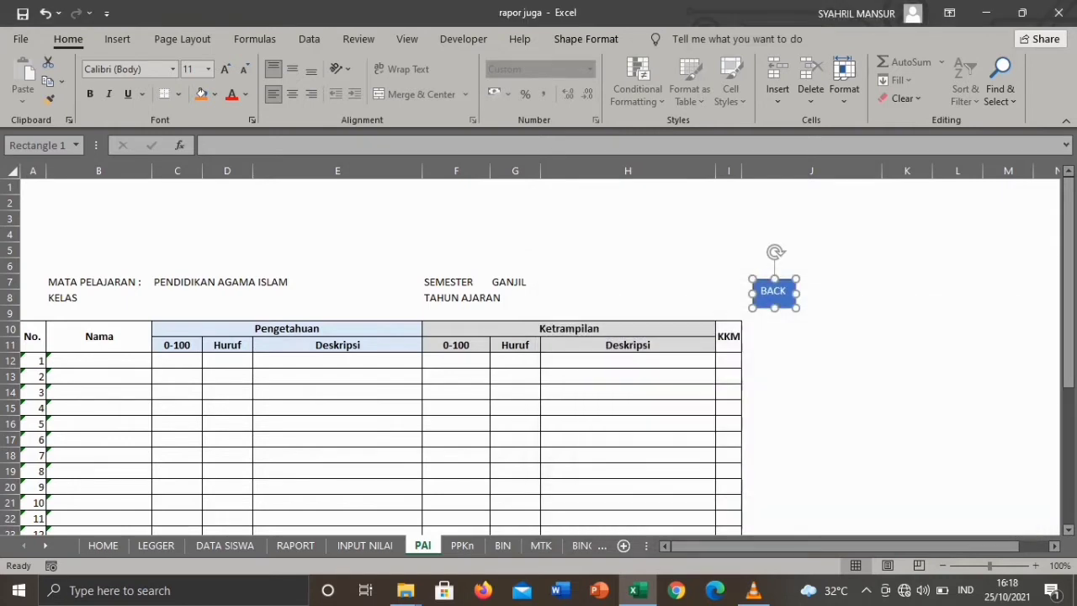
left_click_drag(1068, 277, 1069, 298)
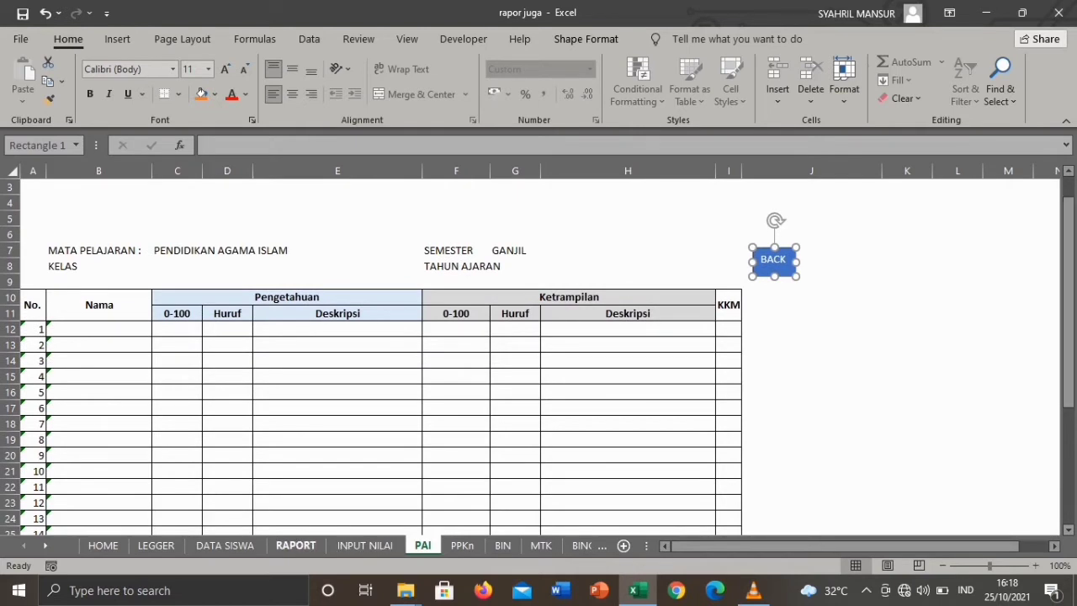
left_click(224, 545)
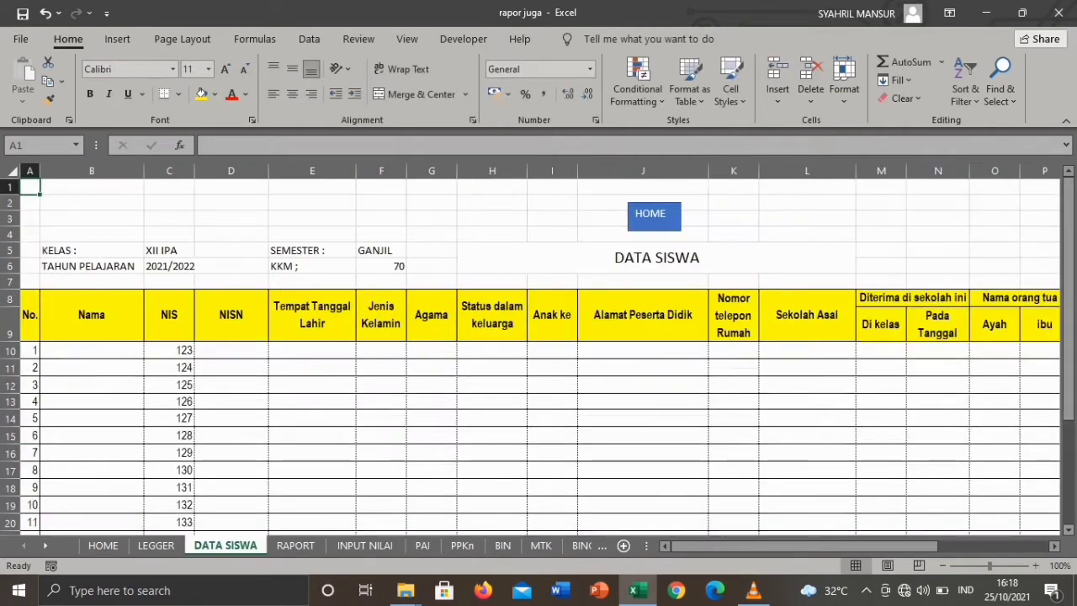
Step: Type three student names in capitals into DATA SISWA B10:B12, then check them on PAI
double_click(92, 350)
type("s")
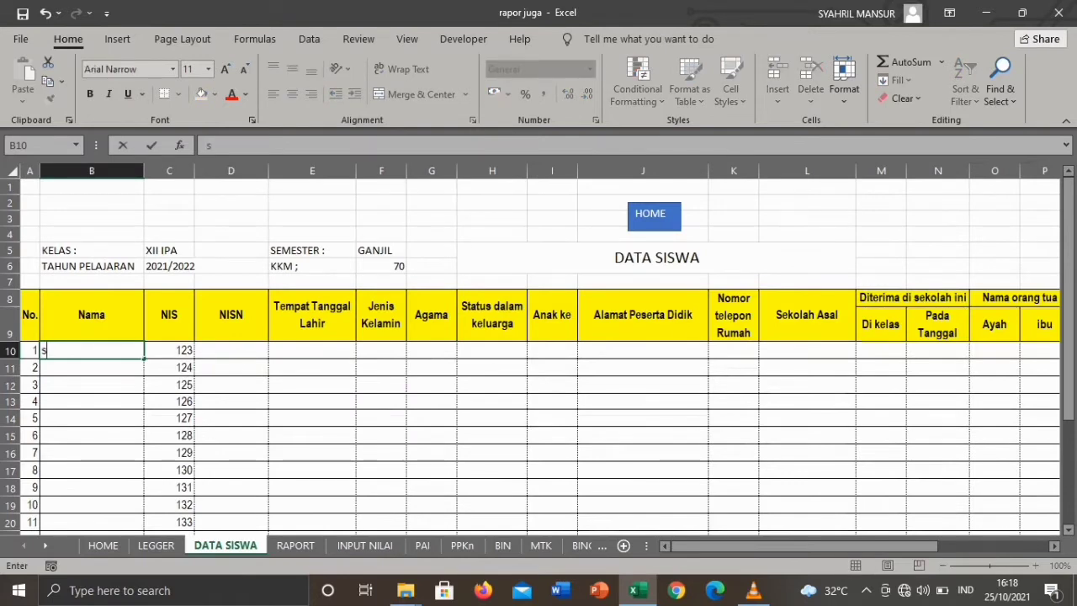
key("BackSpace")
key("Caps_Lock")
type("SY")
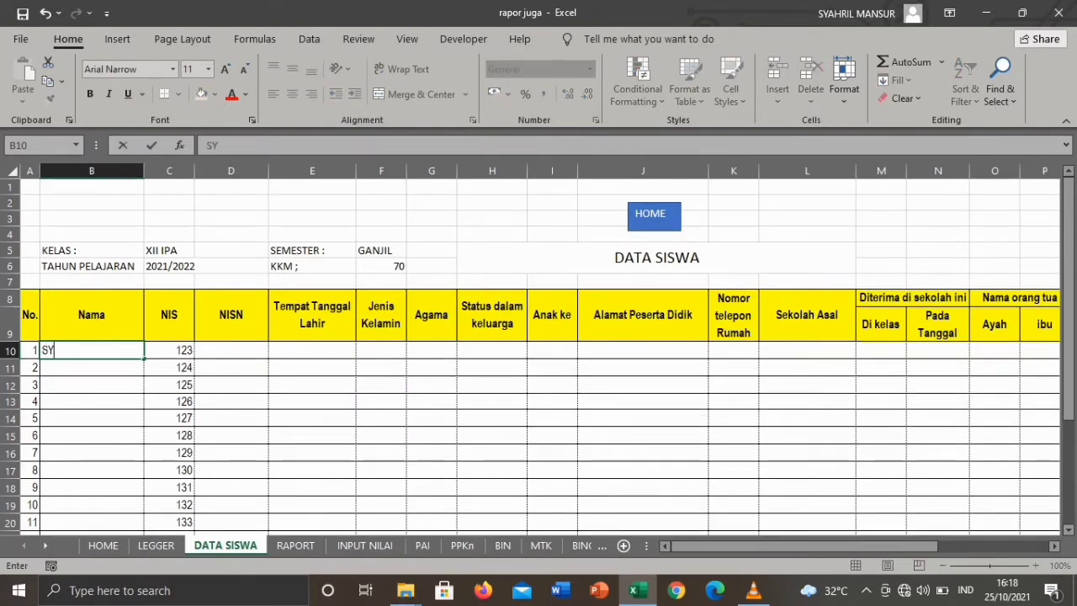
type("AHRIL")
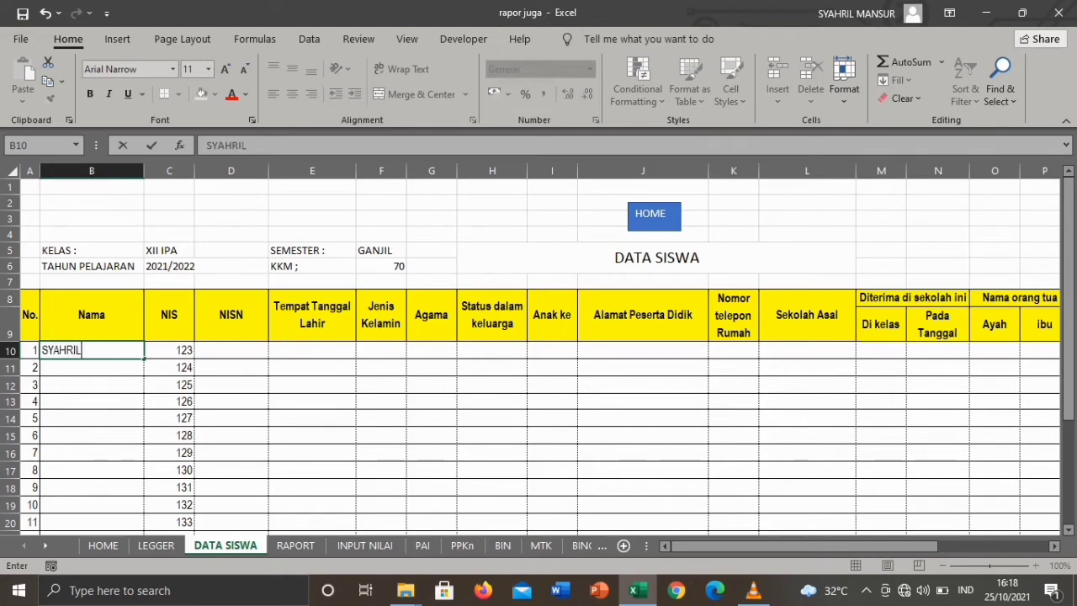
key("Return")
type("NURK")
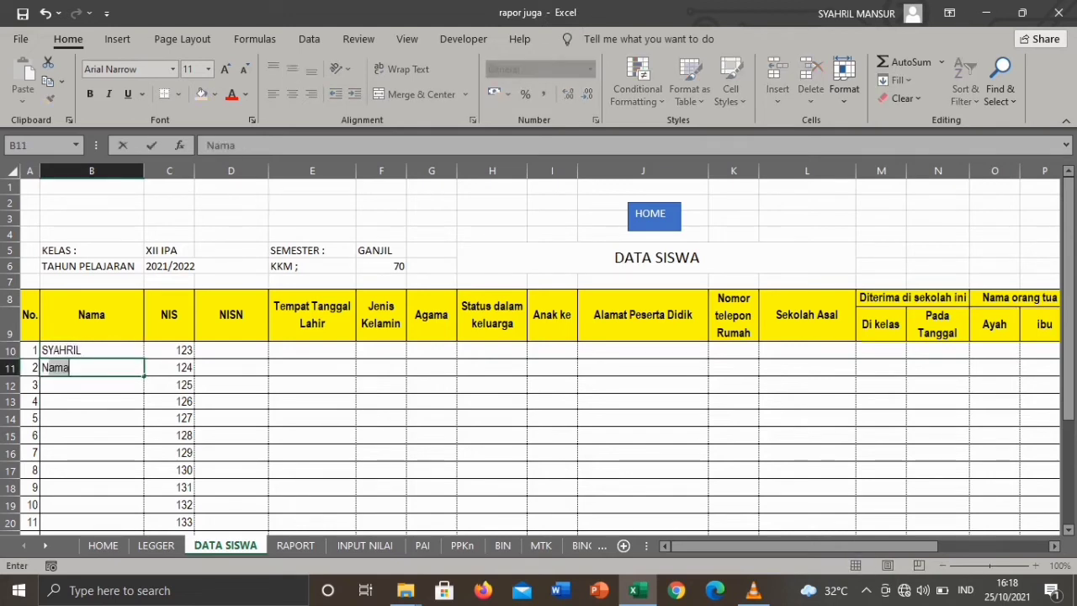
type("AYA")
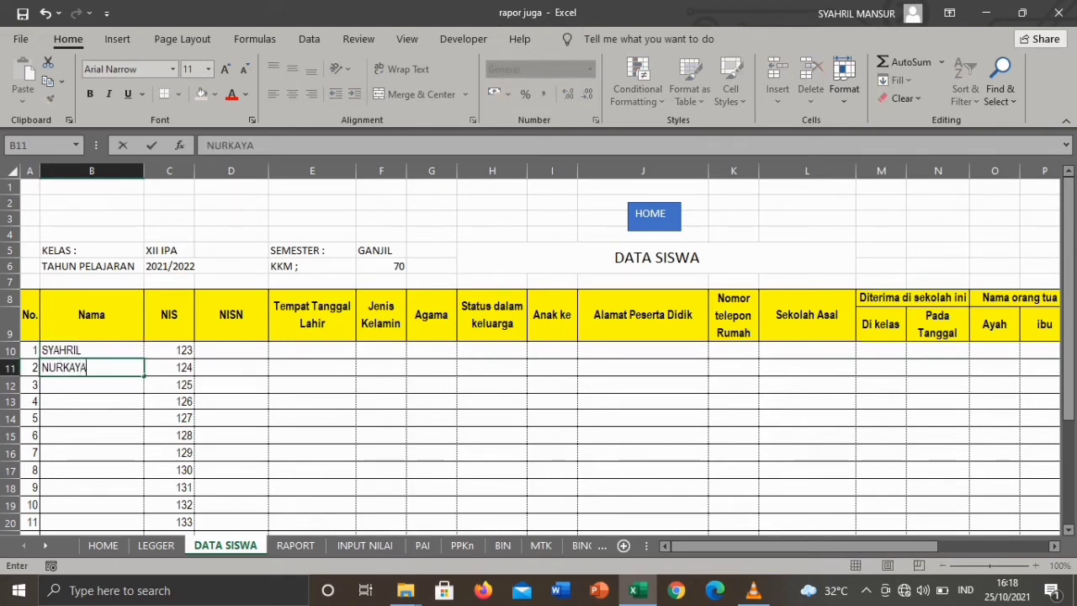
key("Return")
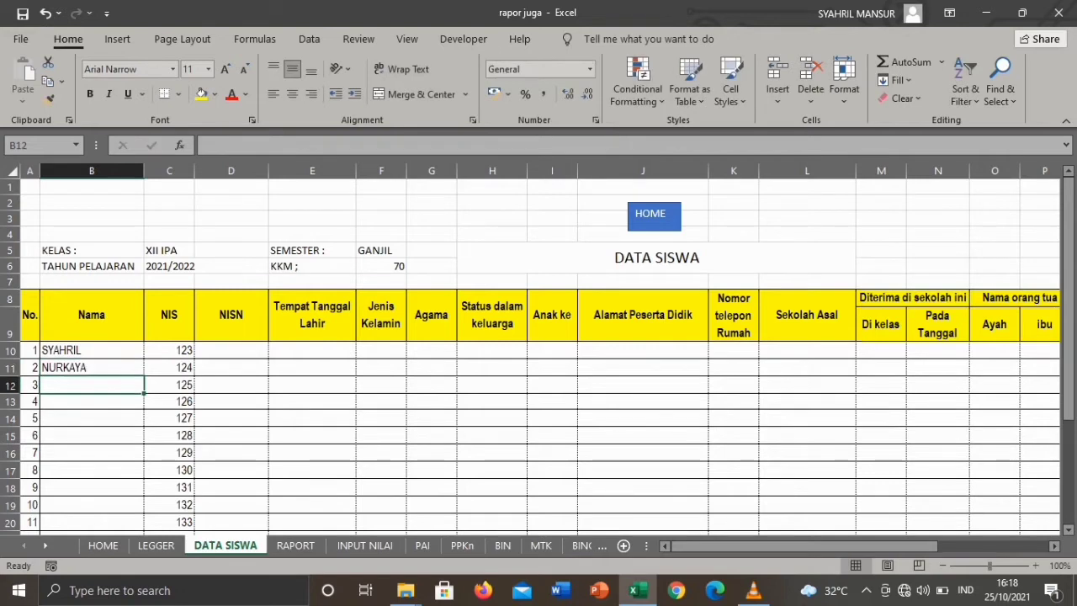
type("PARTI")
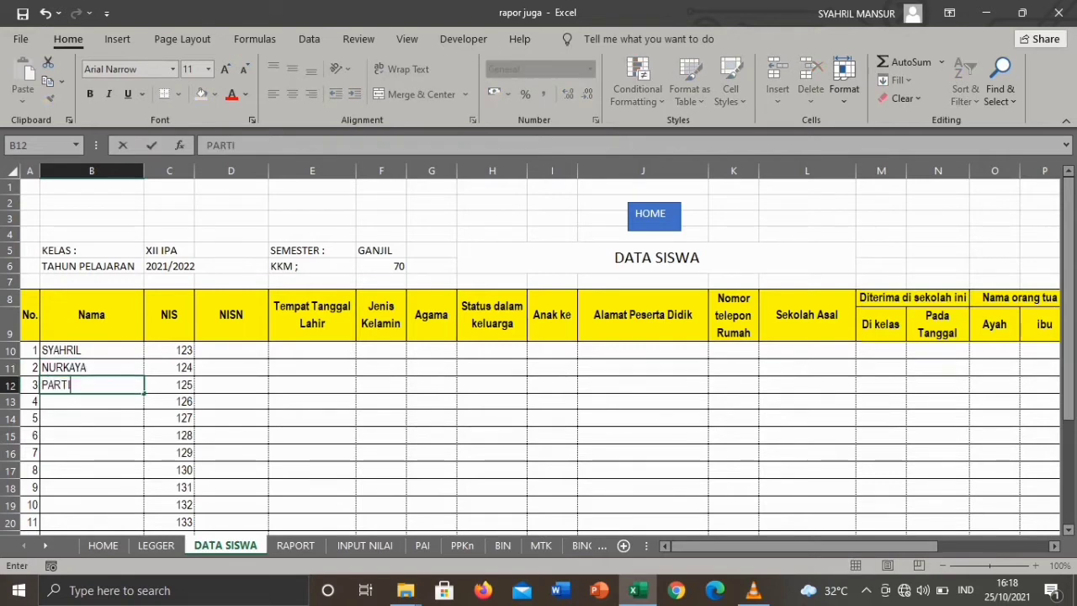
type(" NUR")
key("Return")
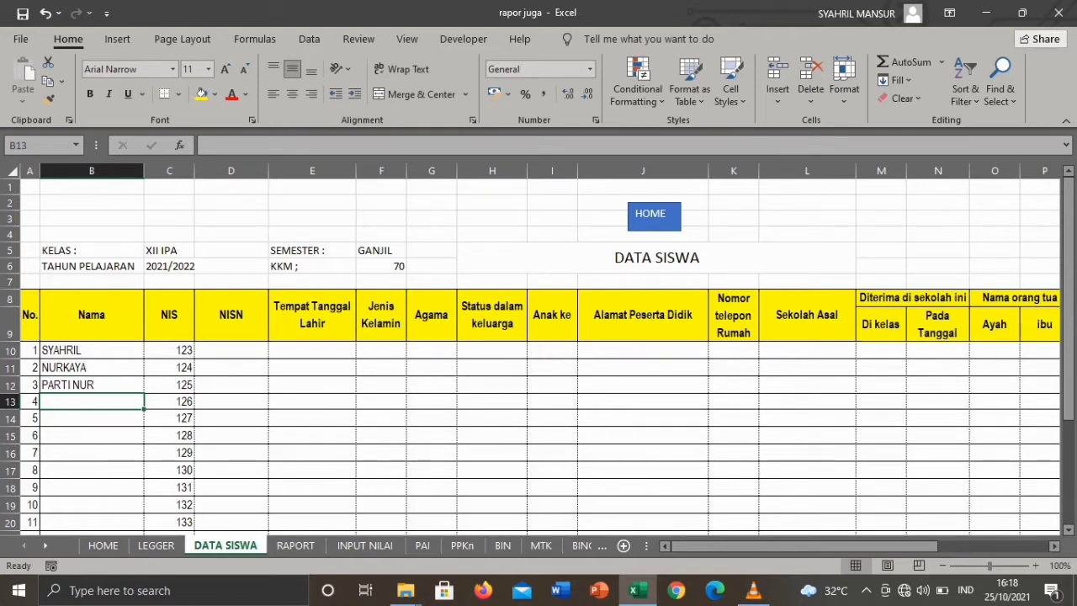
left_click(422, 545)
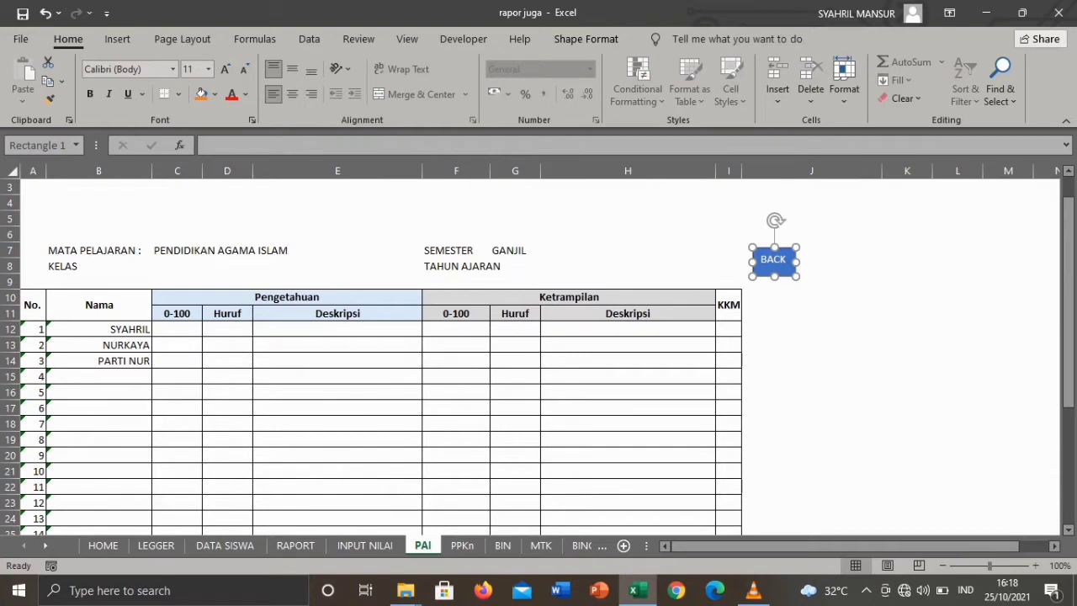
Step: Check the three students' linked names, then look over the PPKn, BIN, MTK and BING score sheets
left_click(98, 329)
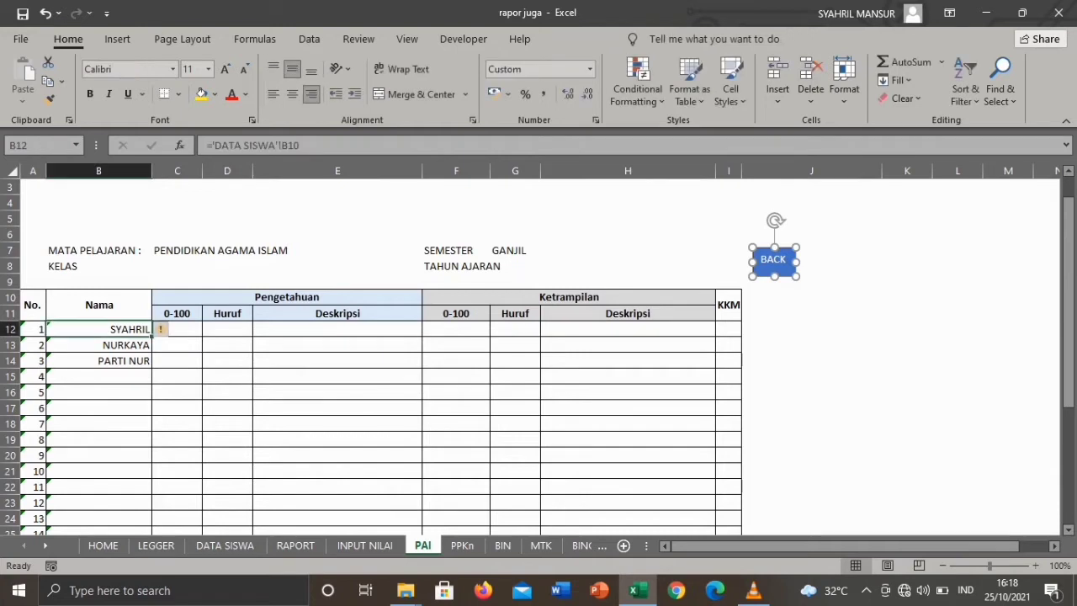
left_click(99, 345)
left_click(98, 361)
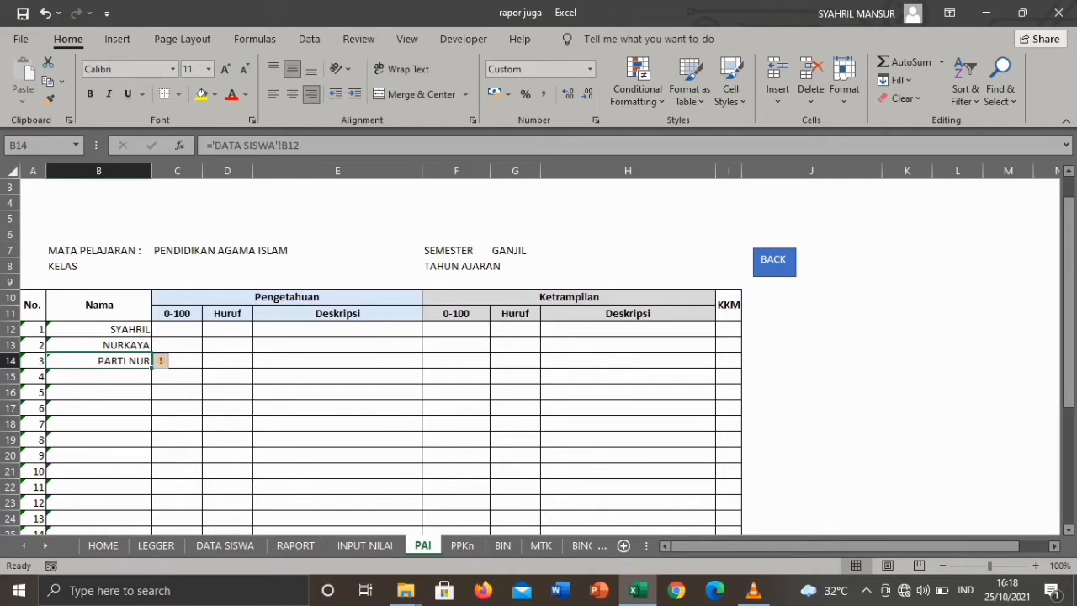
left_click(462, 545)
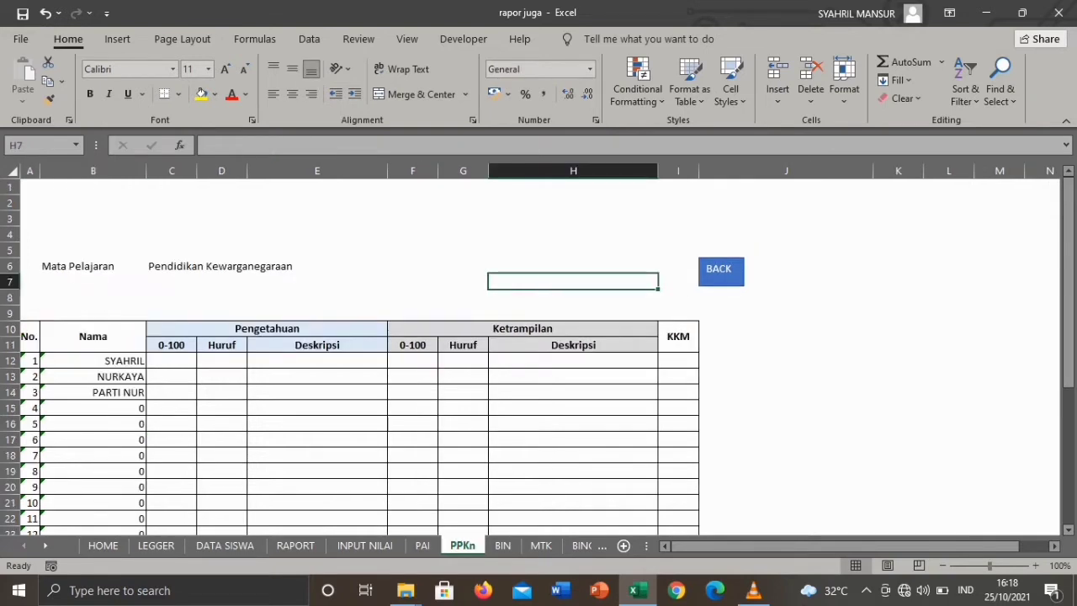
left_click(502, 546)
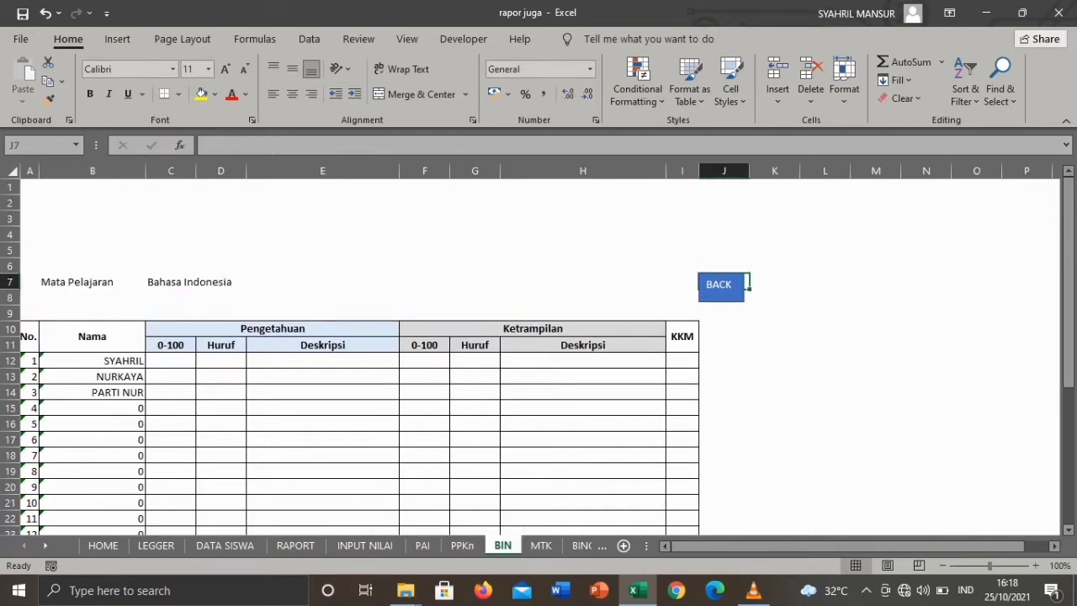
left_click(541, 545)
left_click(581, 546)
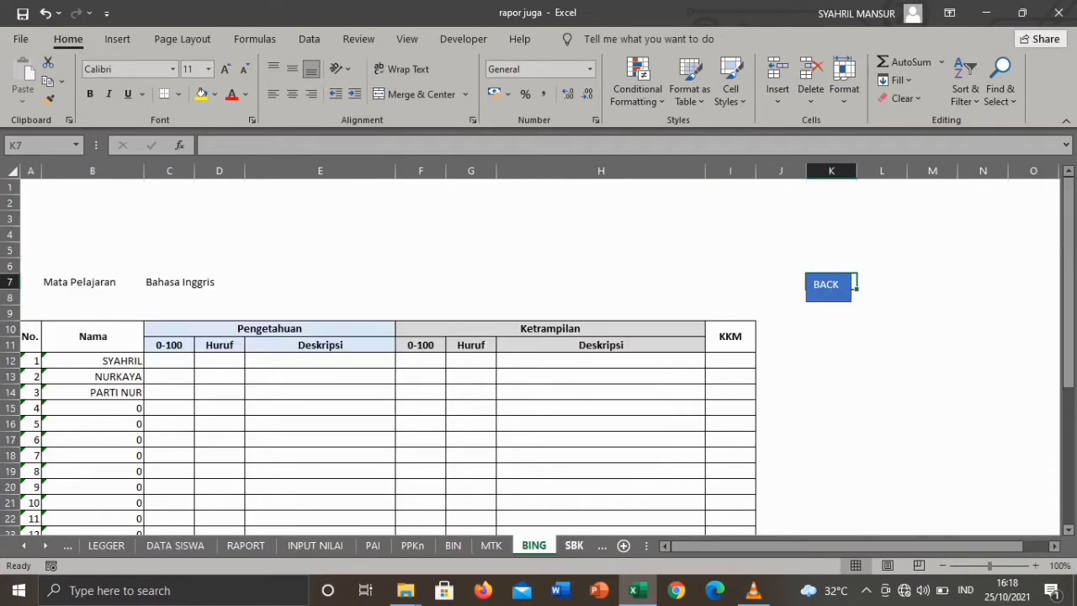
Step: On the PAI sheet, try 90 in C12 and erase it, then go to LEGGER via INPUT NILAI
left_click(373, 545)
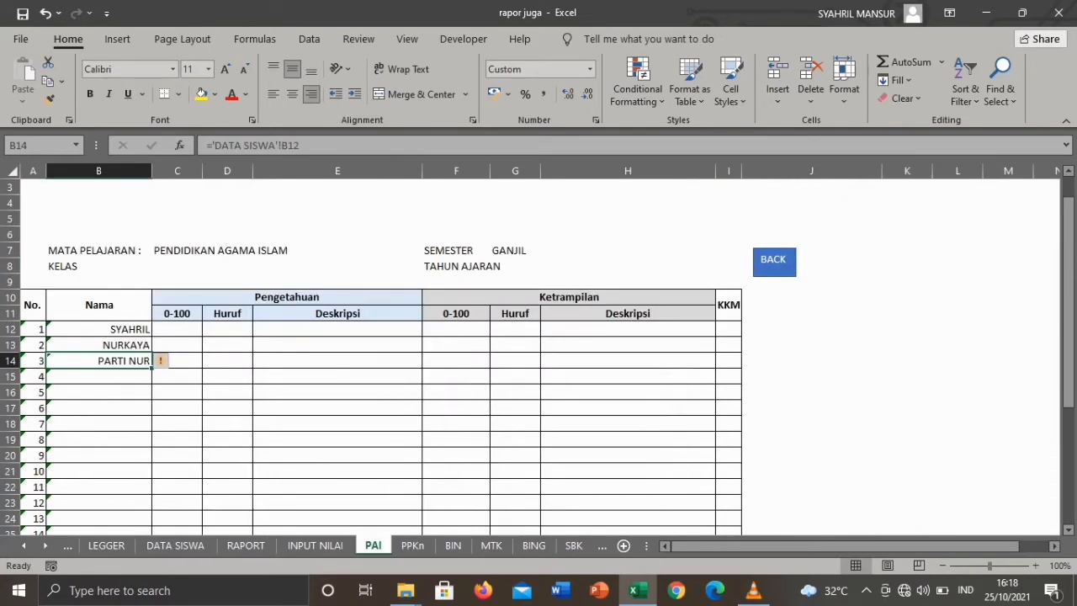
left_click(177, 329)
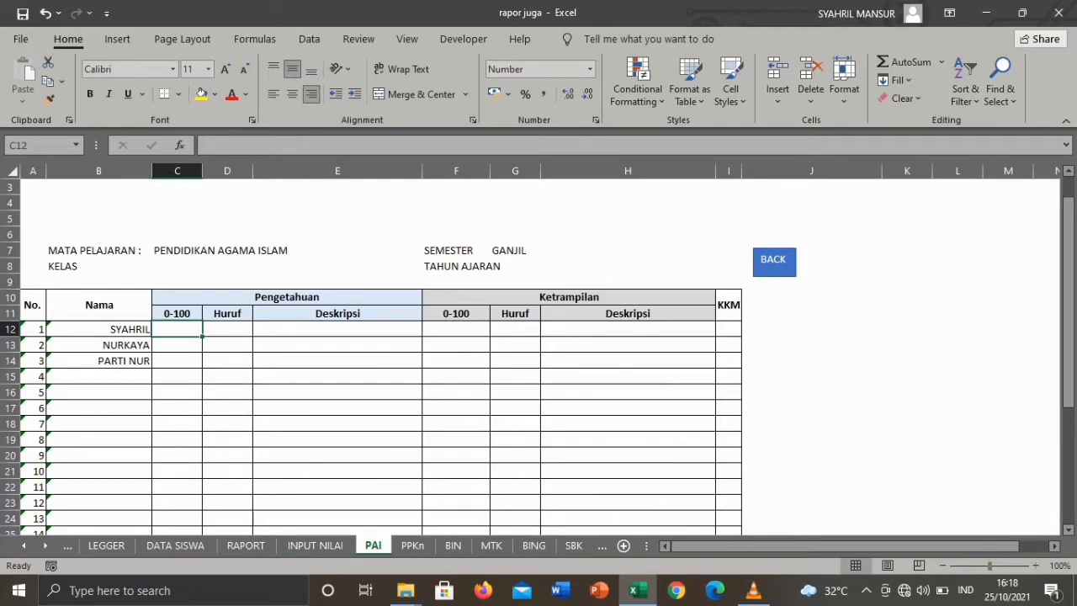
type("90")
key("BackSpace")
key("BackSpace")
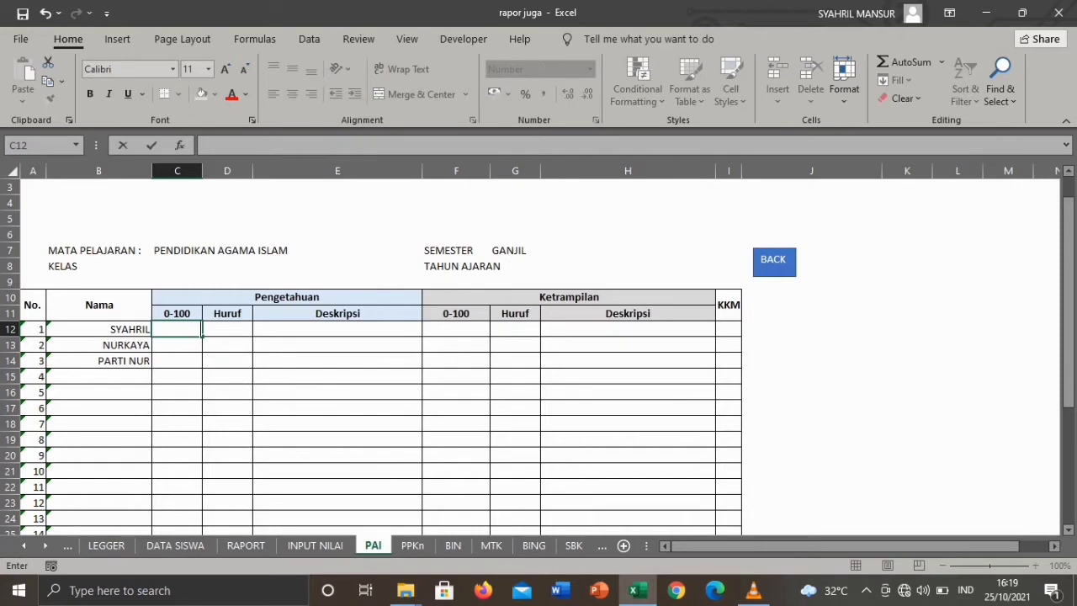
key("Escape")
key("ctrl+Page_Up")
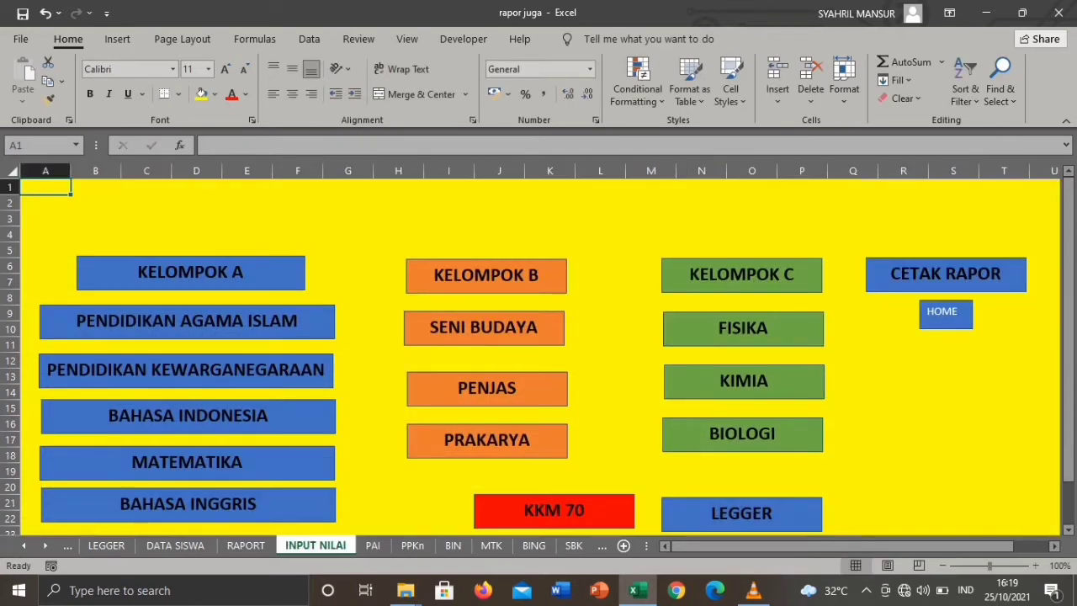
left_click(741, 513)
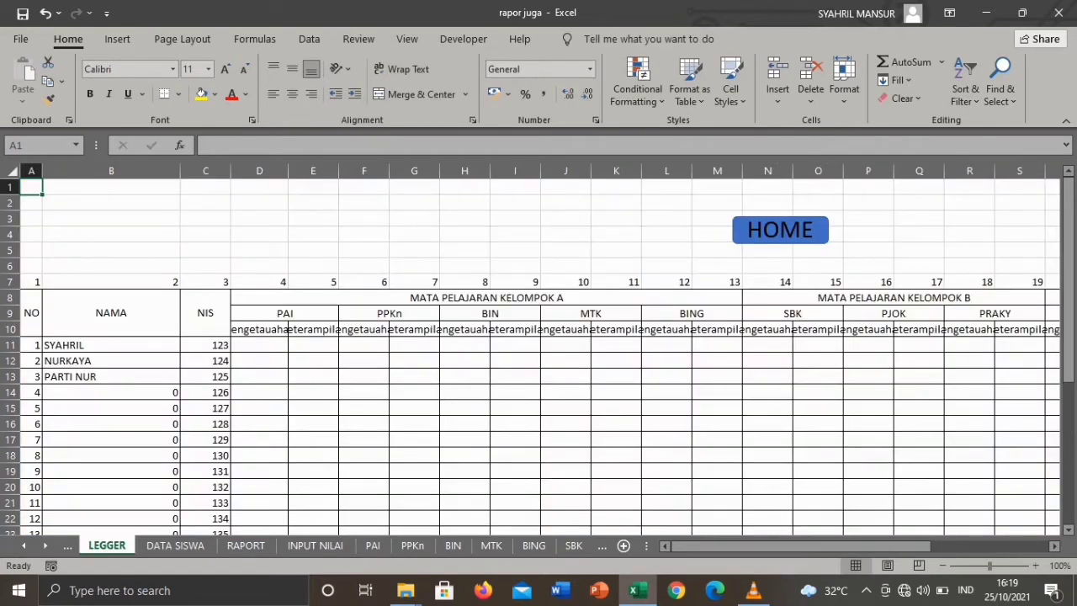
Step: Link LEGGER cell A11 to the first student's number with ='DATA SISWA'!A10
mouse_move(845, 546)
left_mouse_down()
mouse_move(955, 546)
mouse_move(846, 546)
left_mouse_up()
left_click(31, 345)
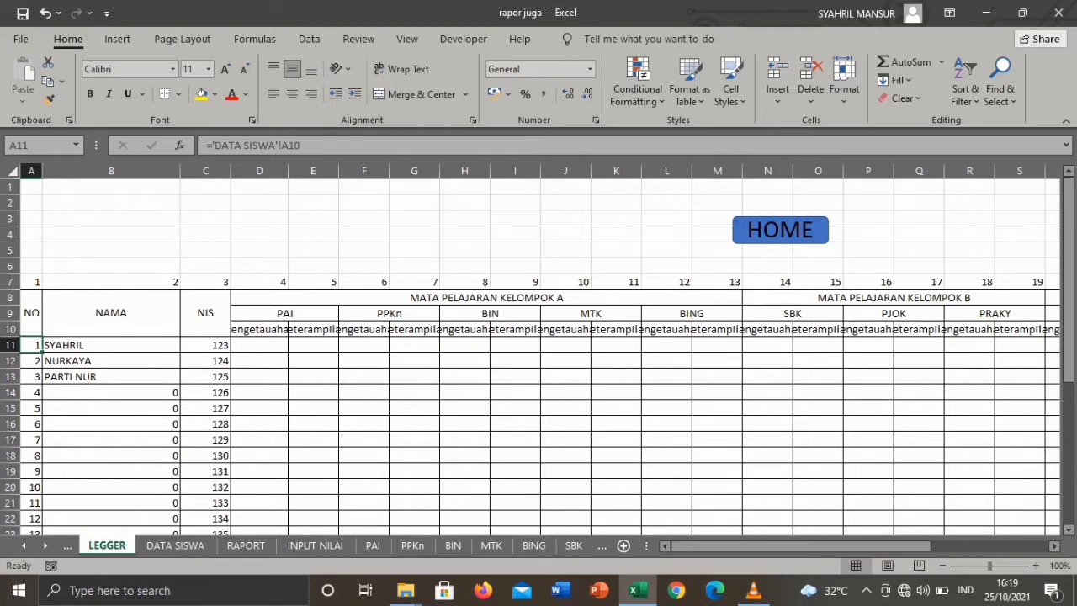
left_click(111, 345)
left_click(31, 345)
type("=")
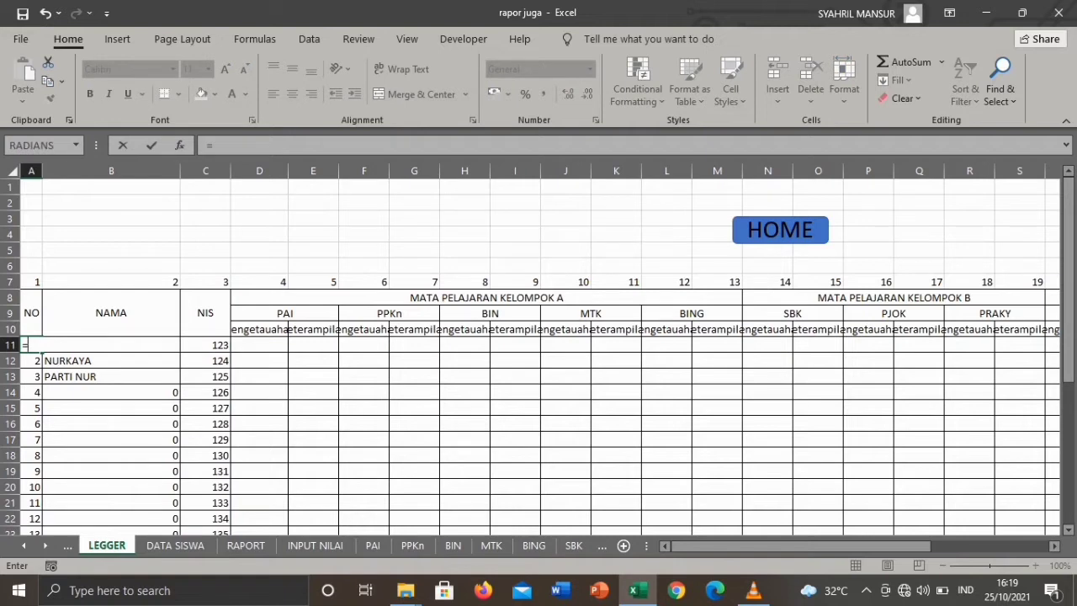
left_click(175, 545)
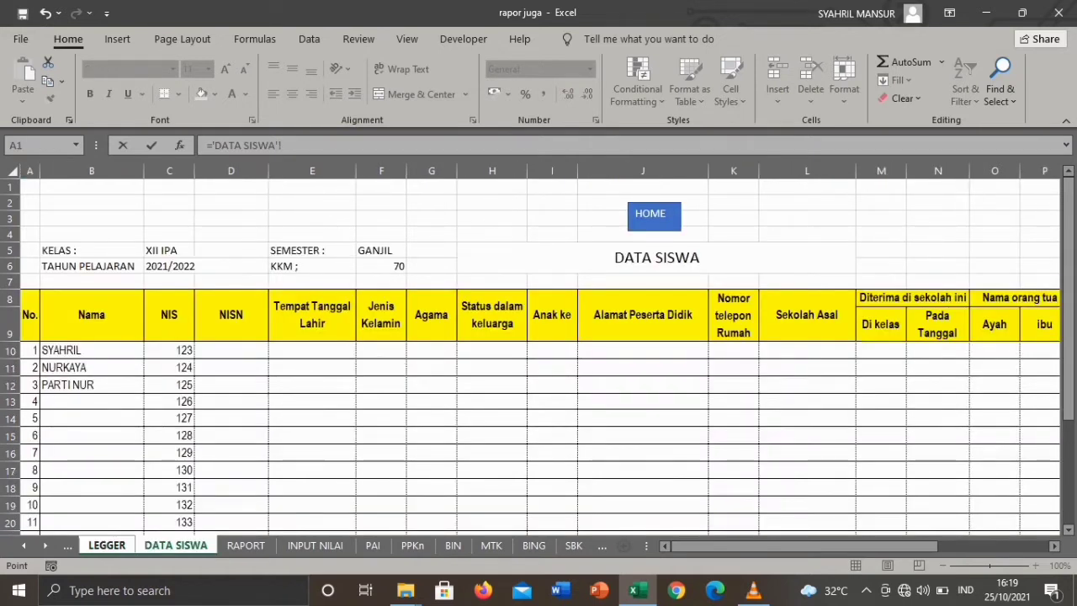
left_click(30, 350)
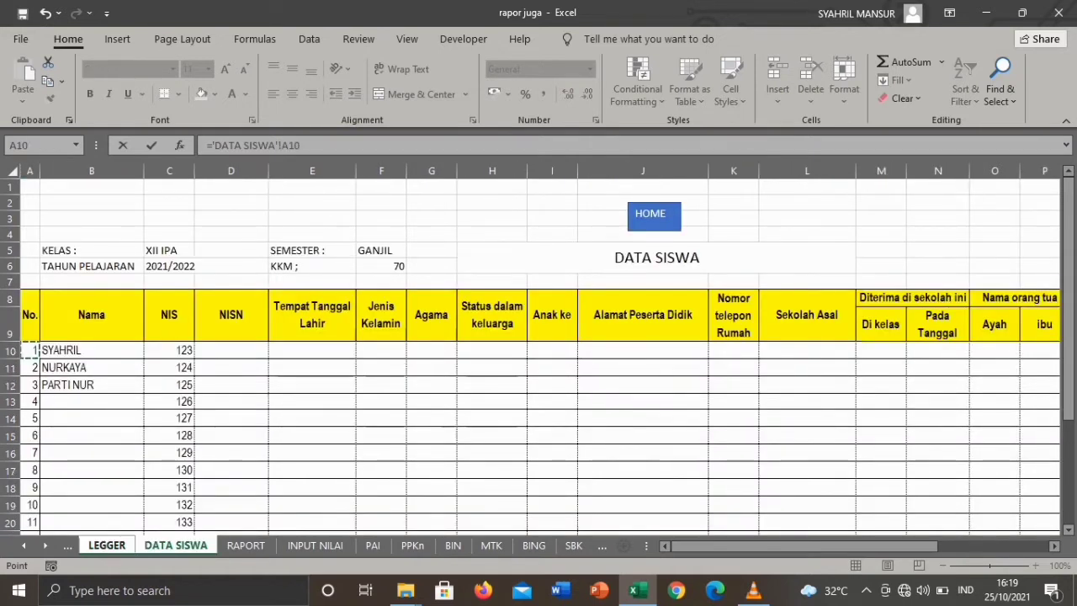
key("Return")
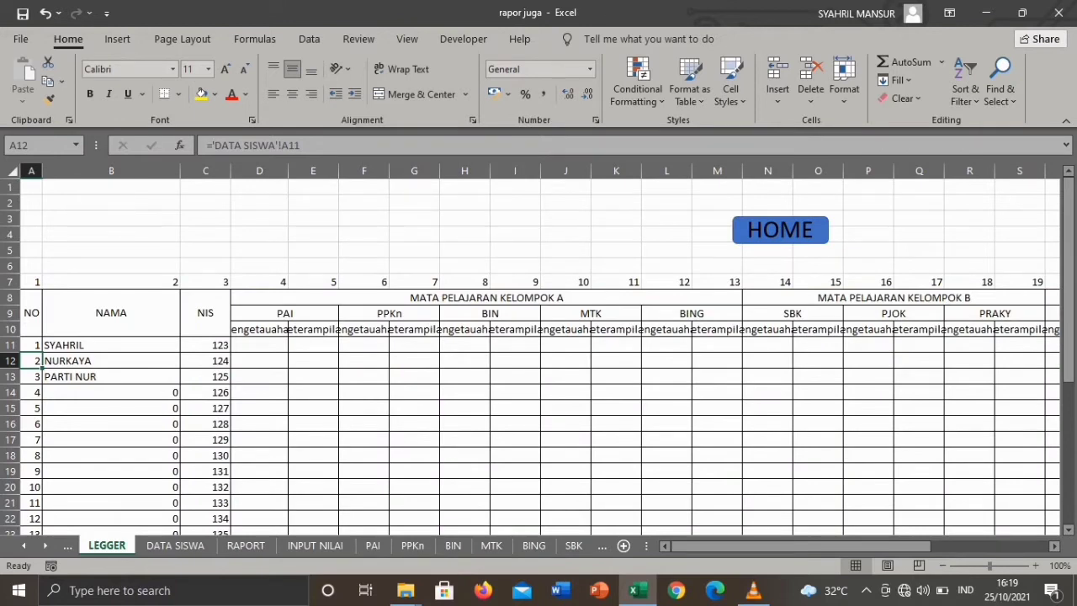
Step: Fill the A11 link across to C11 and down to row 37, then select A11:C37
left_click(31, 345)
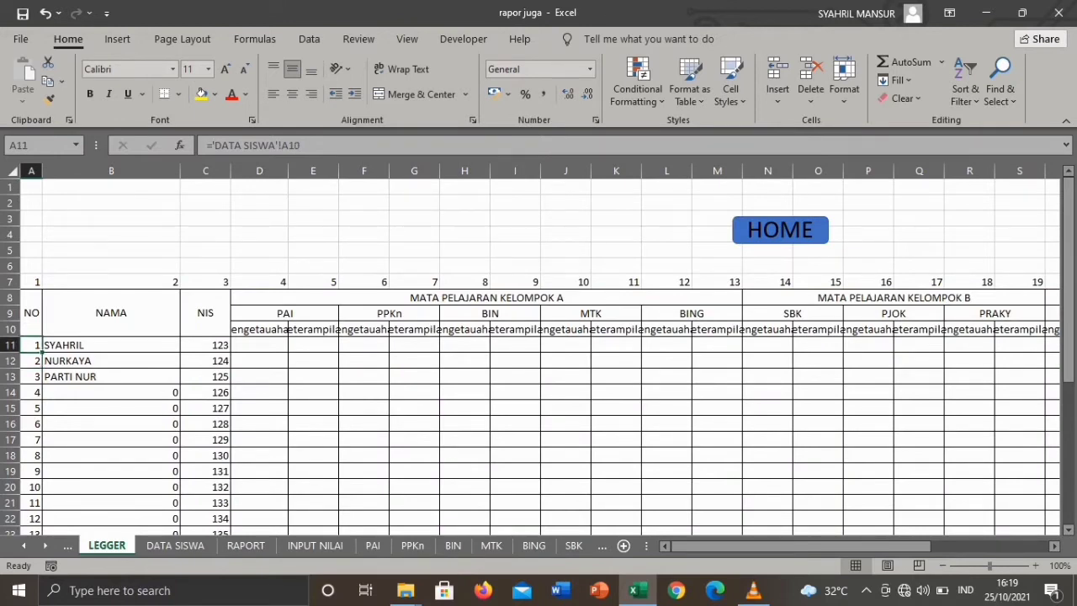
mouse_move(42, 352)
left_mouse_down()
mouse_move(205, 349)
mouse_move(228, 363)
mouse_move(229, 527)
mouse_move(229, 510)
left_mouse_up()
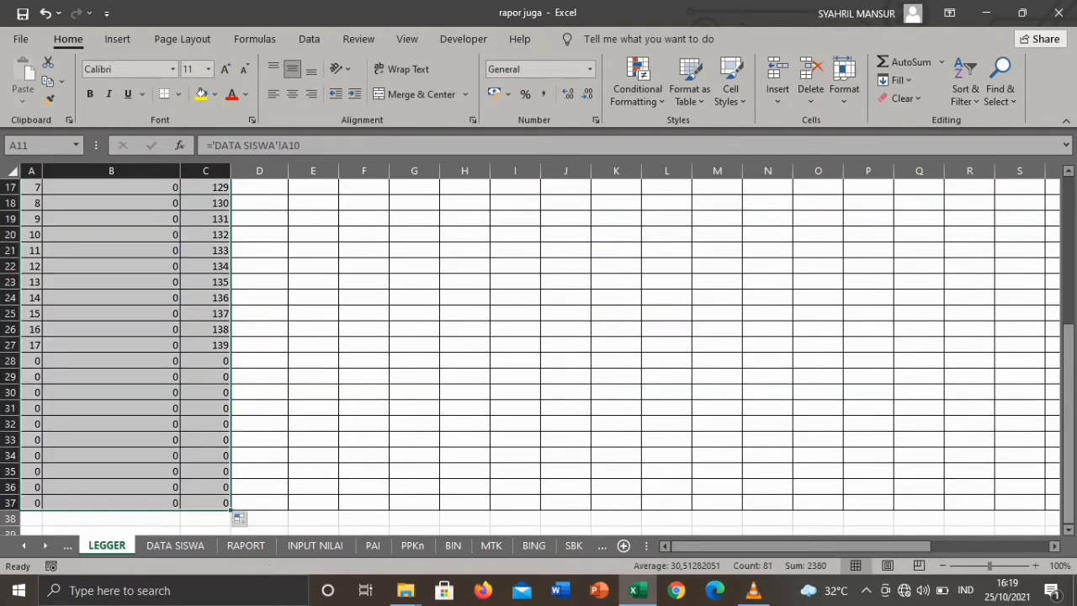
key("ctrl+Home")
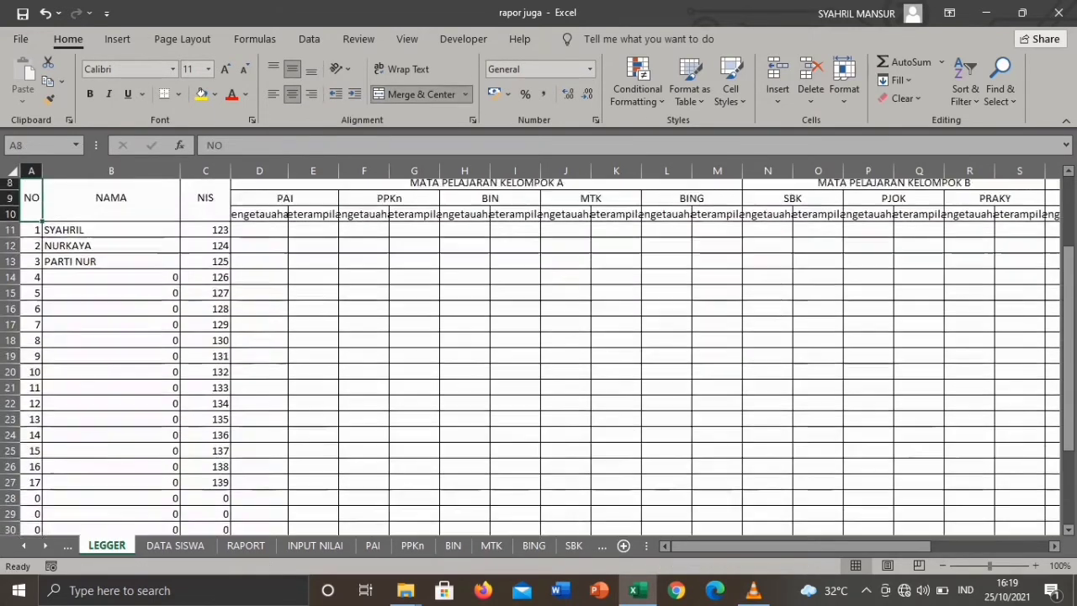
key("ctrl+Page_Down")
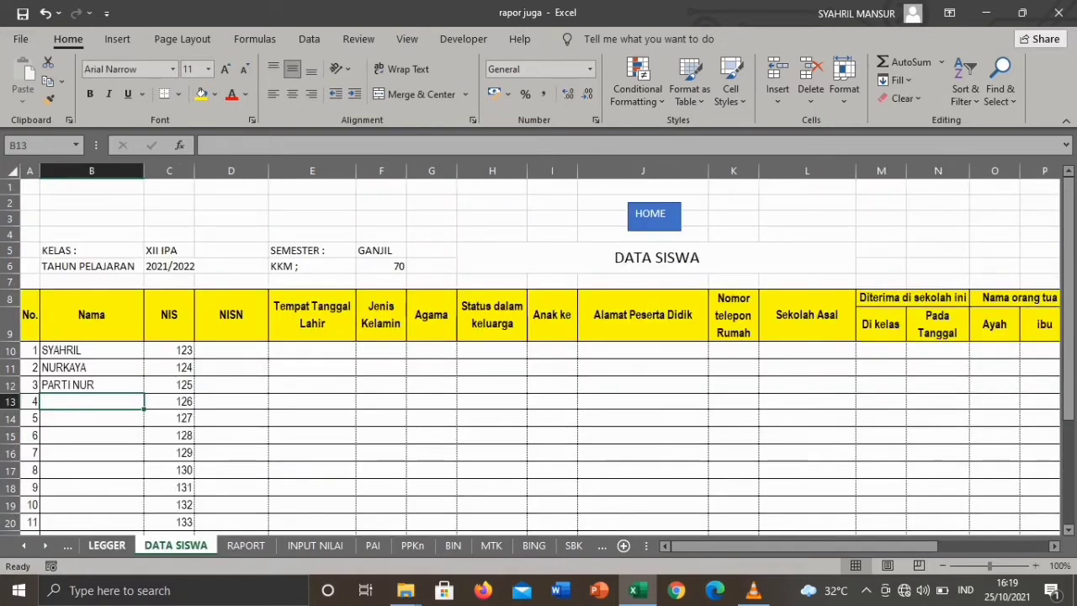
key("ctrl+Page_Up")
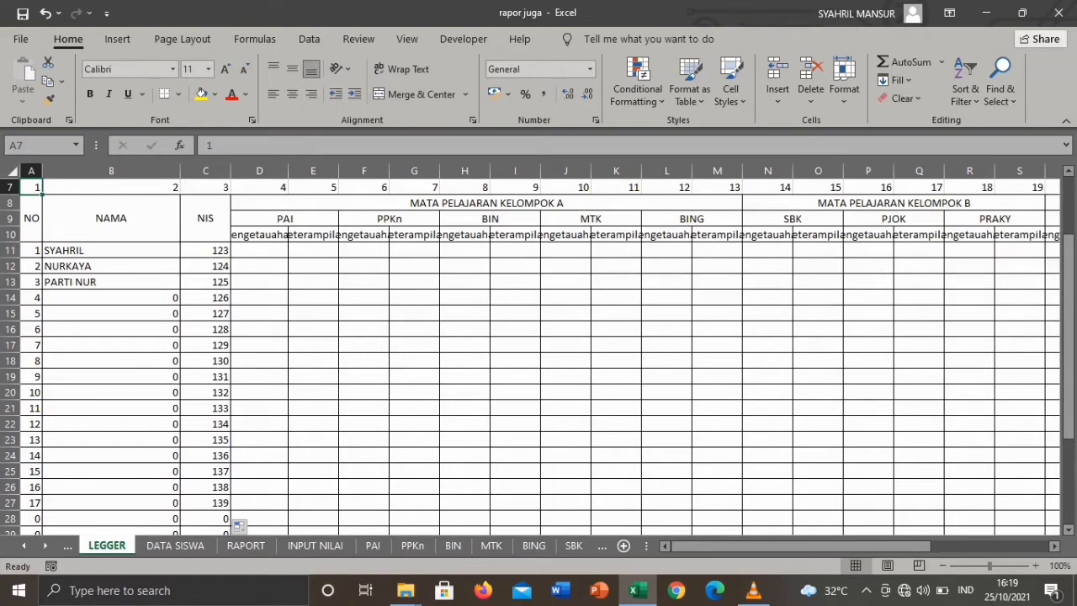
left_click_drag(25, 250, 229, 510)
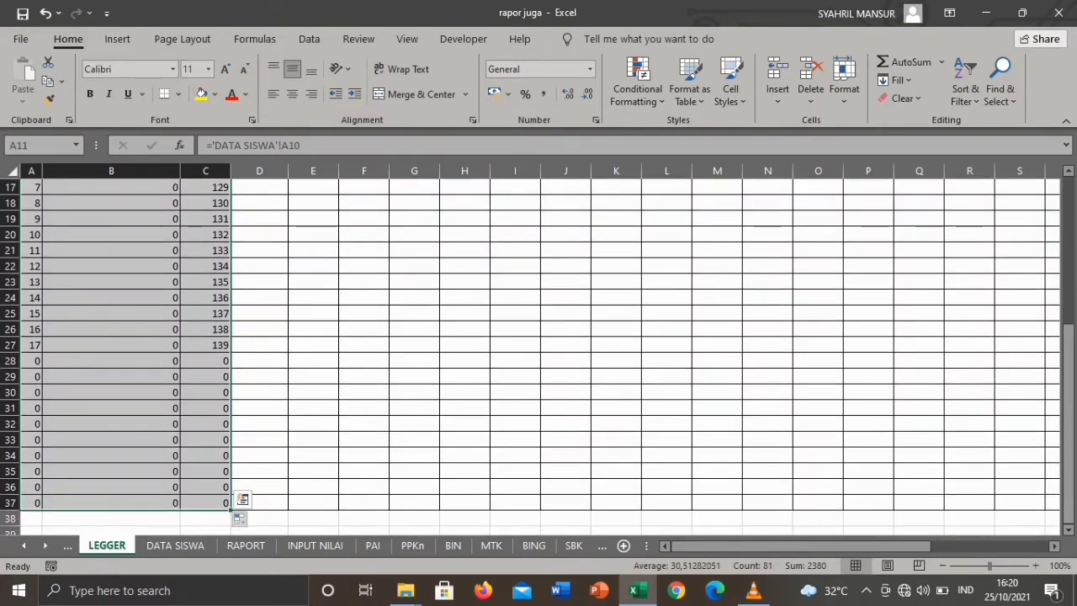
right_click(159, 496)
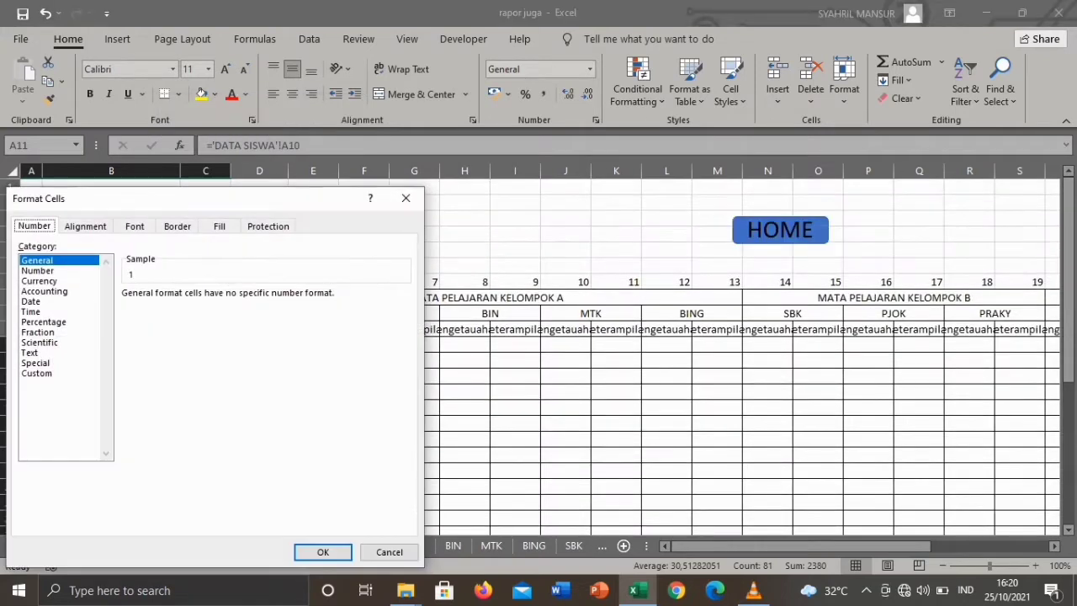
Step: Apply the custom number format 0;0; to A11:C37 so empty rows show blank
left_click(37, 373)
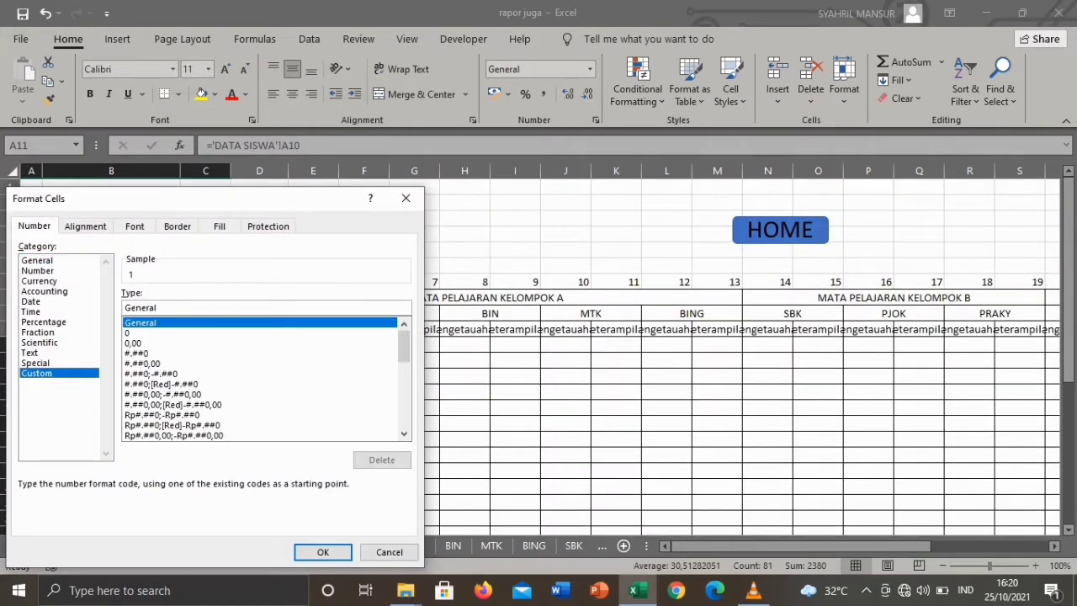
left_click(128, 333)
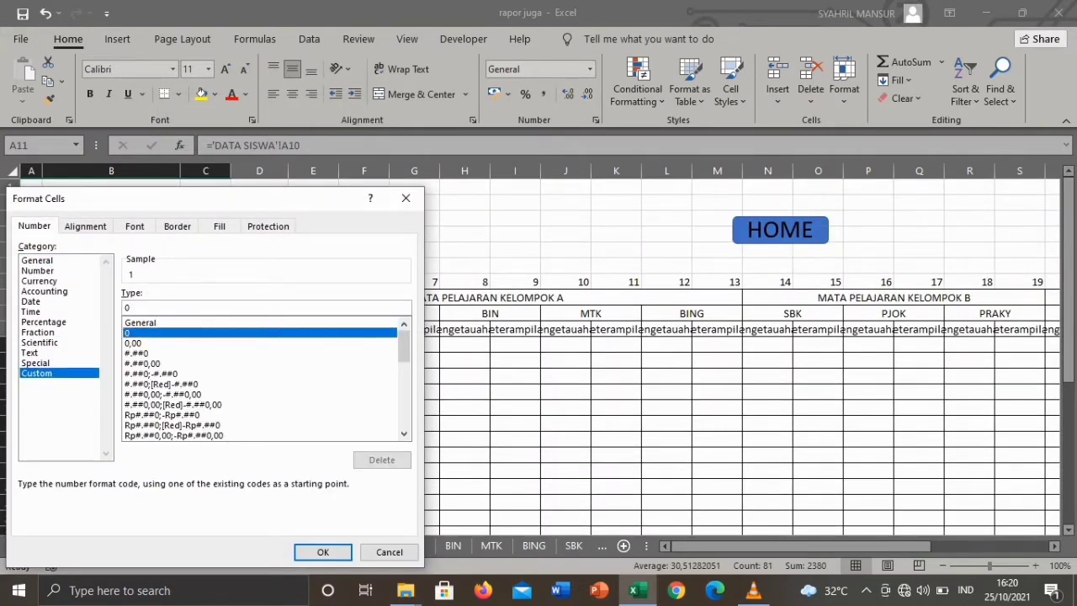
left_click(131, 308)
type(";")
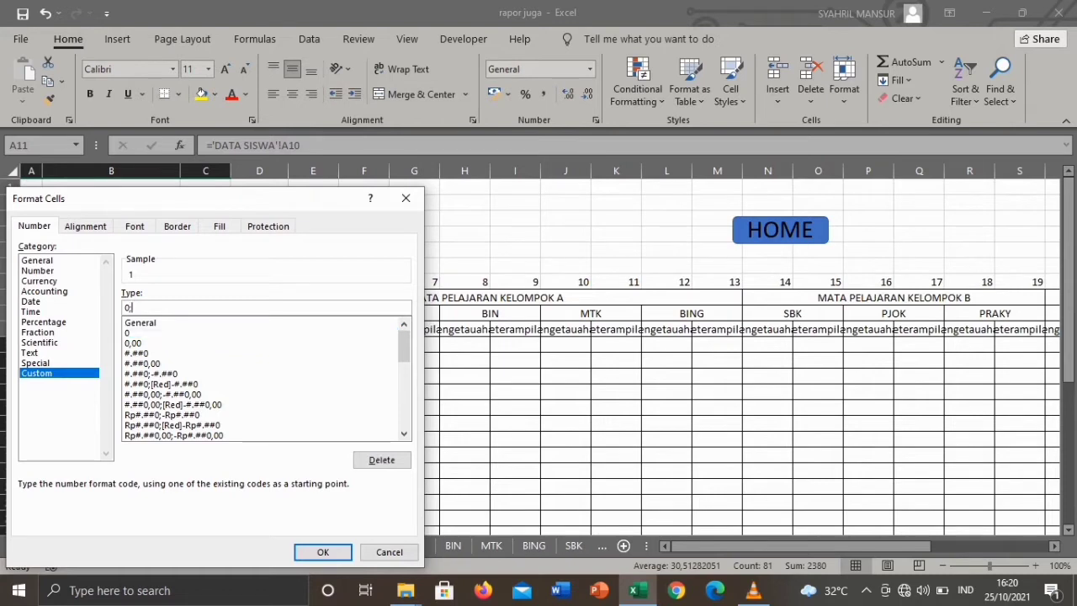
type("0;")
key("Return")
left_click(111, 439)
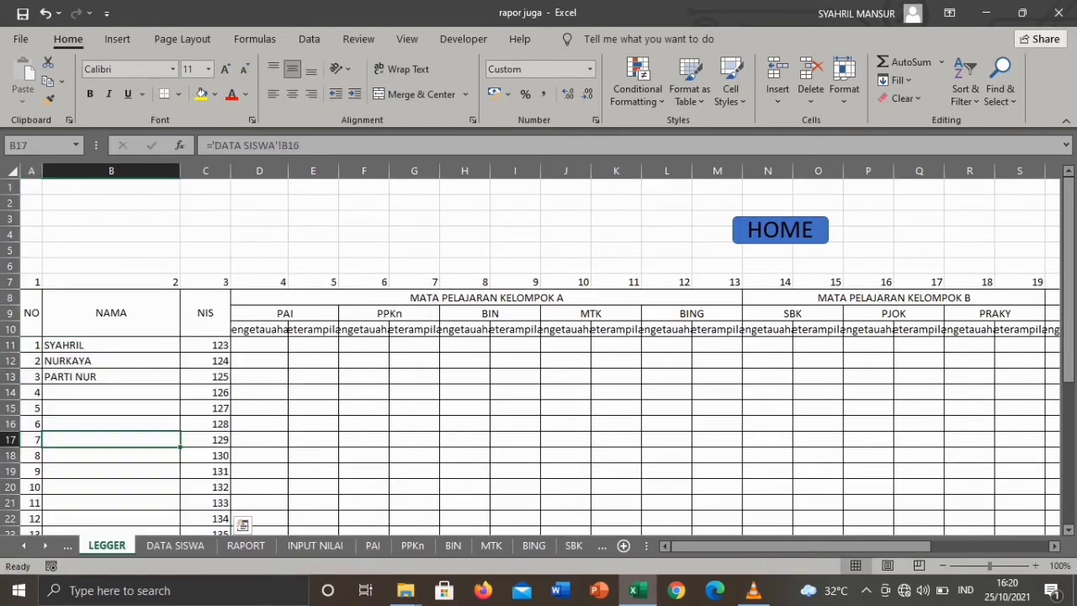
key("Down")
key("Down")
key("Down")
key("Down")
key("Down")
key("Down")
key("Down")
key("Down")
key("Down")
key("Down")
key("Down")
key("Down")
key("Down")
key("Down")
key("Down")
key("Down")
key("Down")
key("Down")
key("Down")
key("Down")
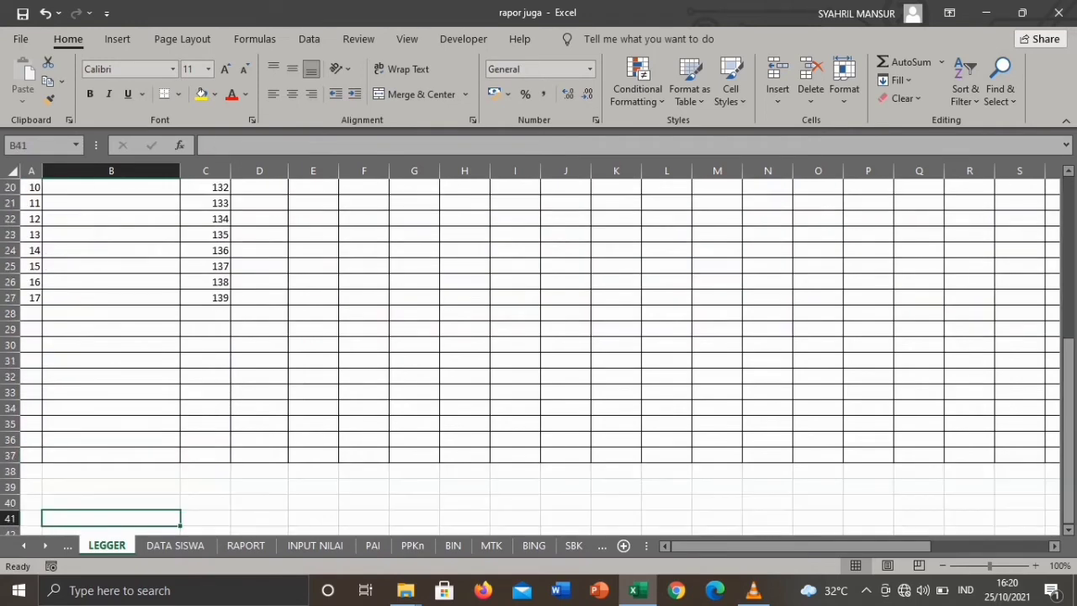
Step: Link D11 to the first student's PAI knowledge score with =PAI!C12
key("Up")
key("Up")
key("Up")
key("Up")
key("Up")
key("Up")
key("Up")
key("Up")
key("Up")
key("Up")
key("Up")
key("Up")
key("Up")
key("Up")
key("Up")
key("Up")
key("Up")
key("Up")
key("Up")
key("Up")
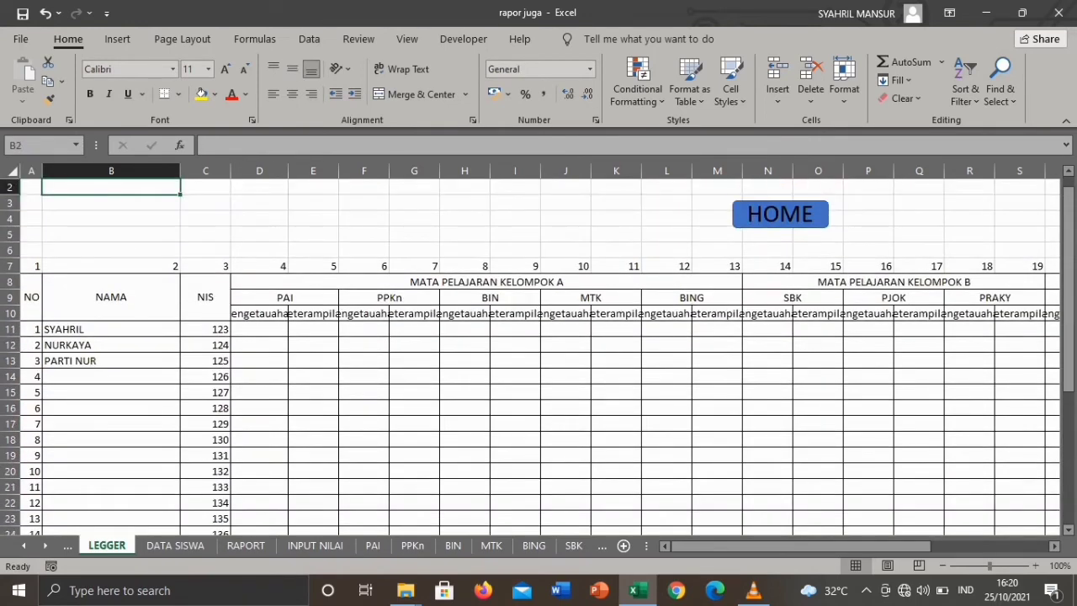
left_click(259, 345)
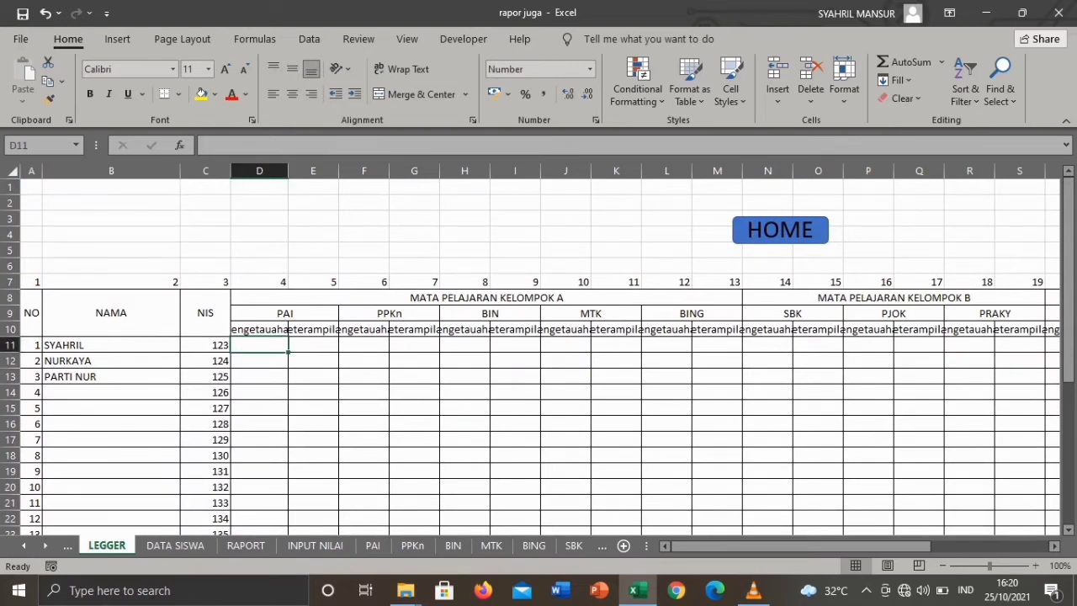
key("Right")
key("Right")
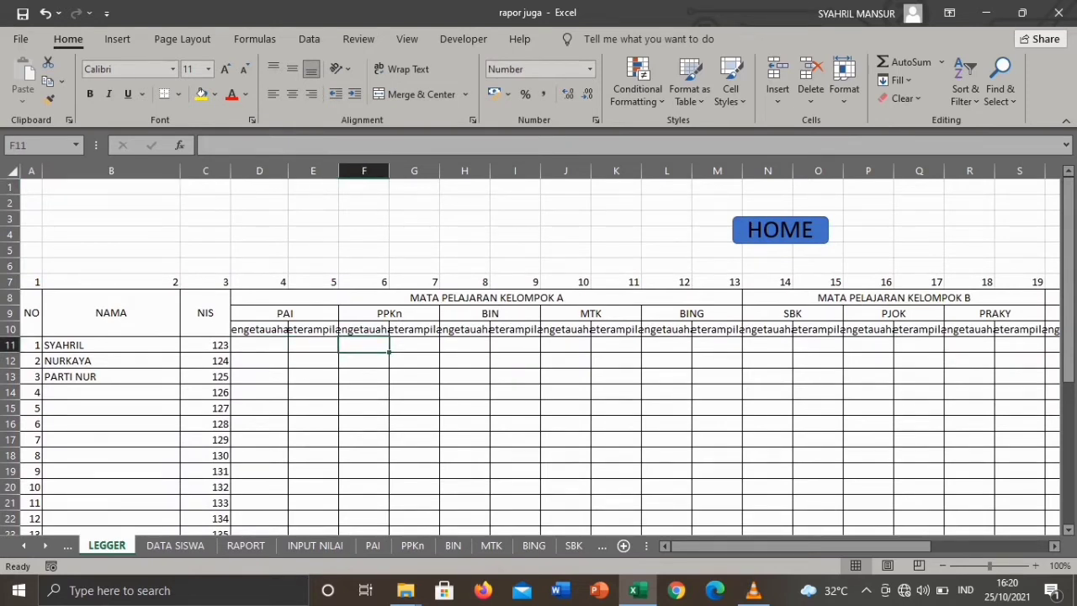
key("Left")
key("Left")
key("Right")
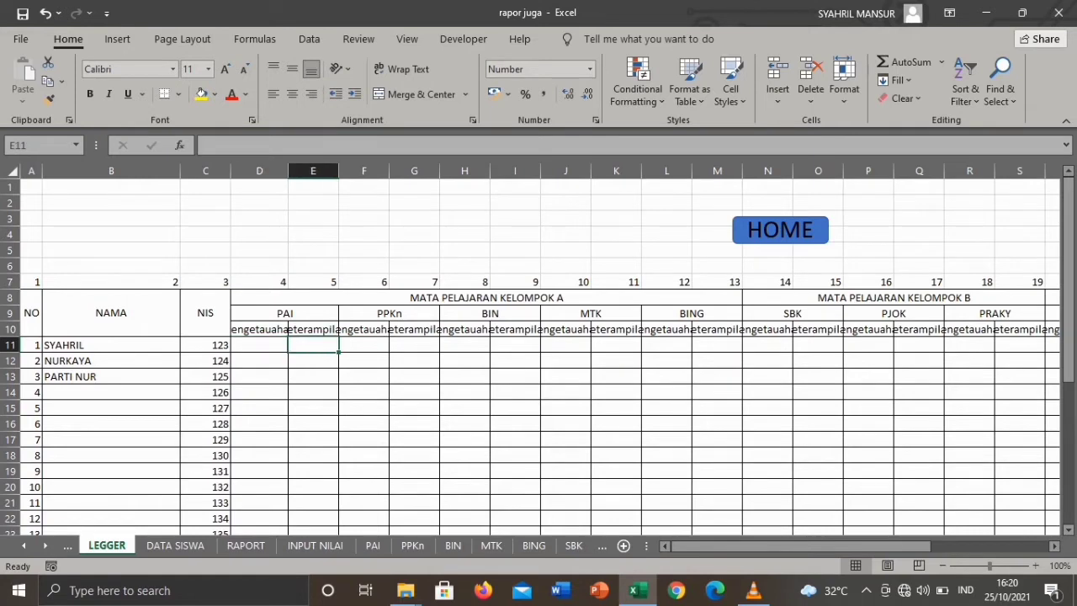
key("Left")
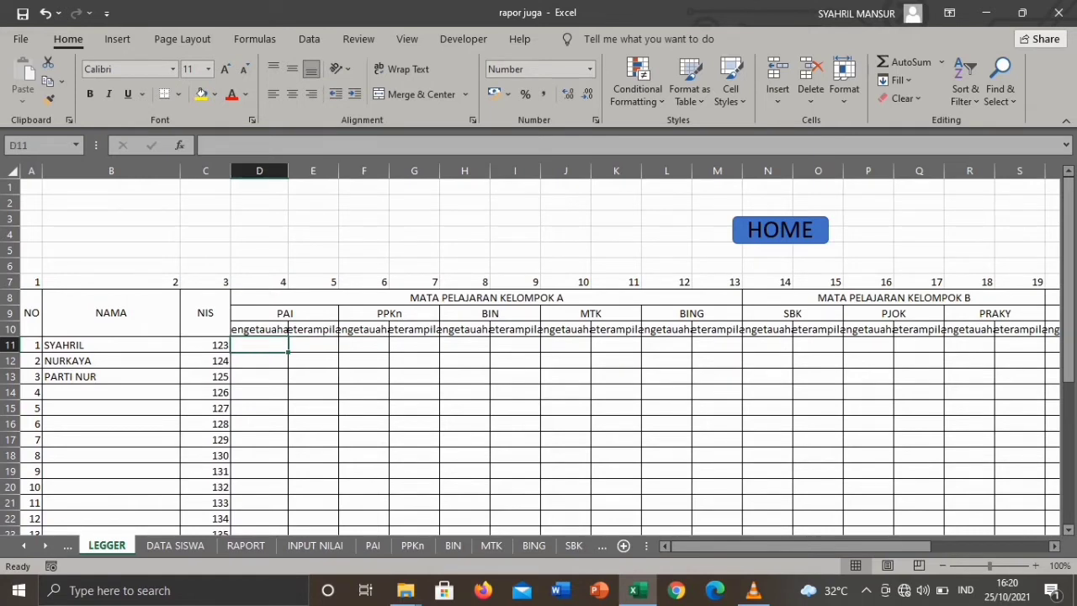
type("=")
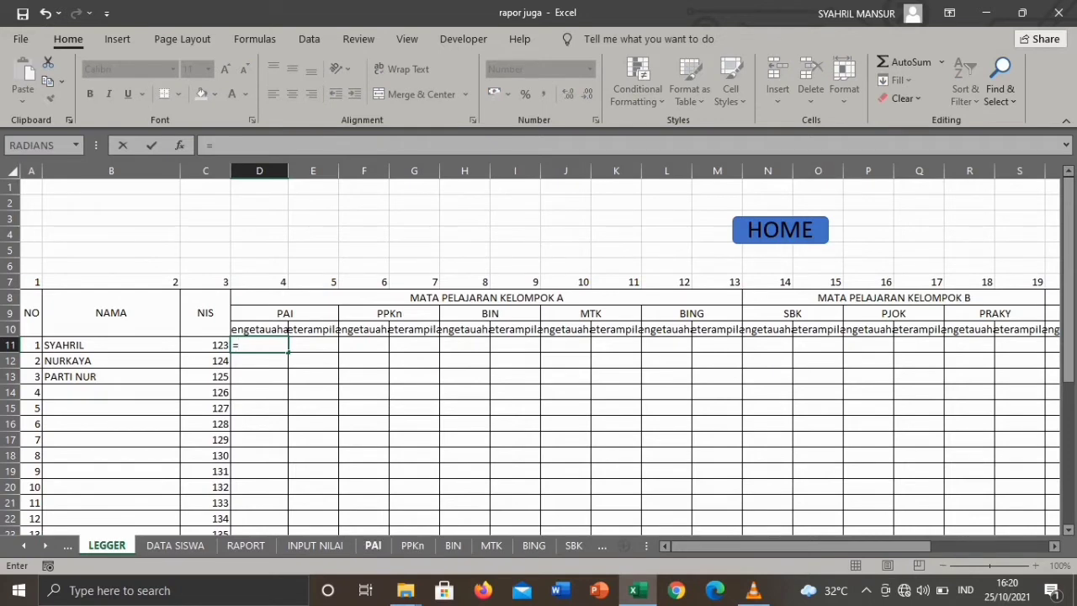
left_click(373, 545)
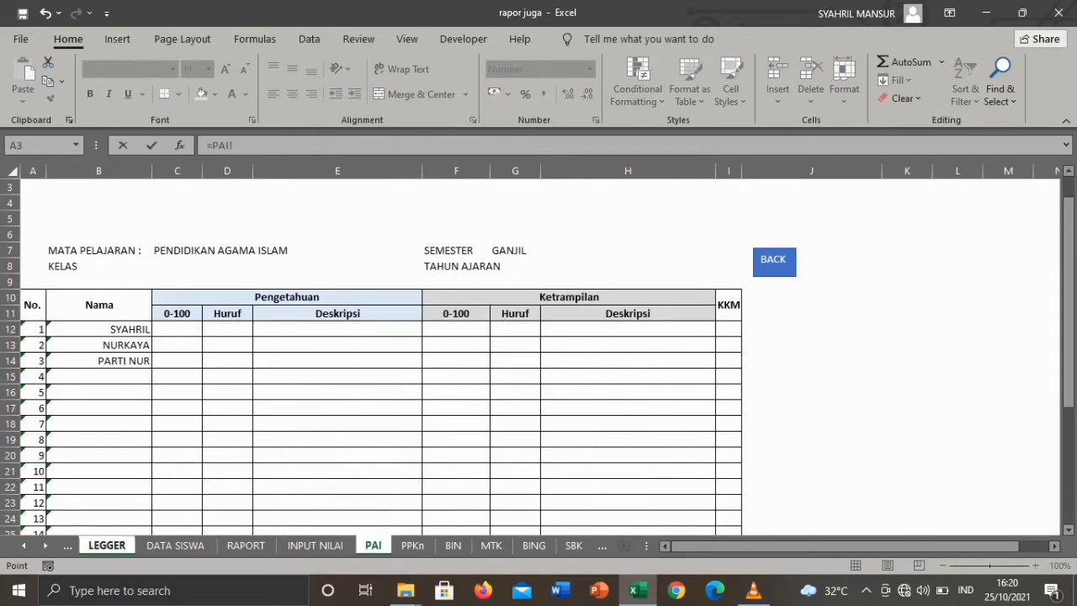
left_click(177, 329)
key("Return")
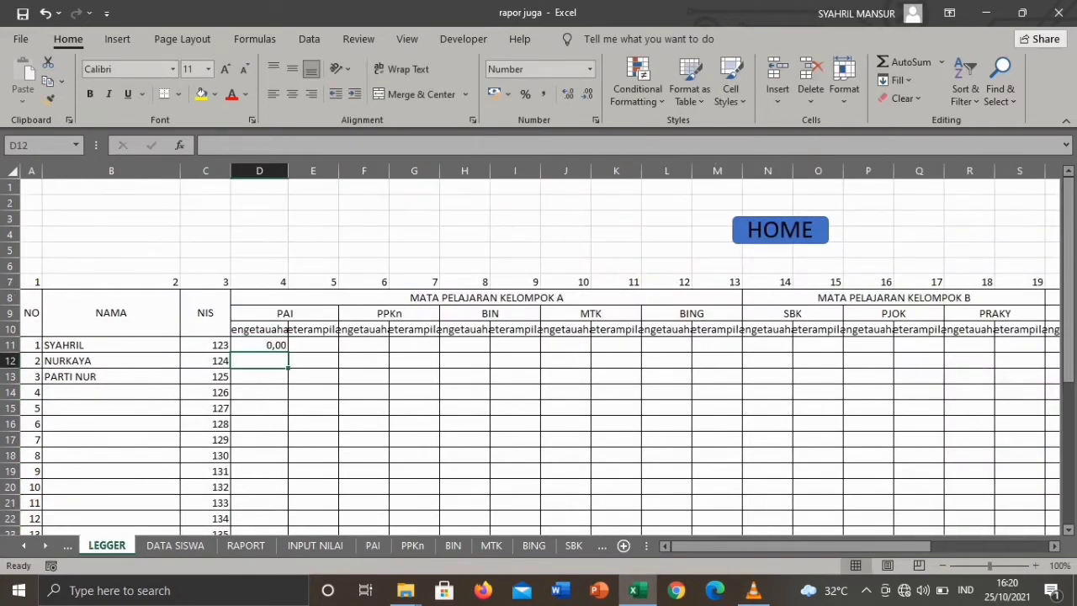
Step: Copy the D11 link formula down column D for every student row
left_click(259, 345)
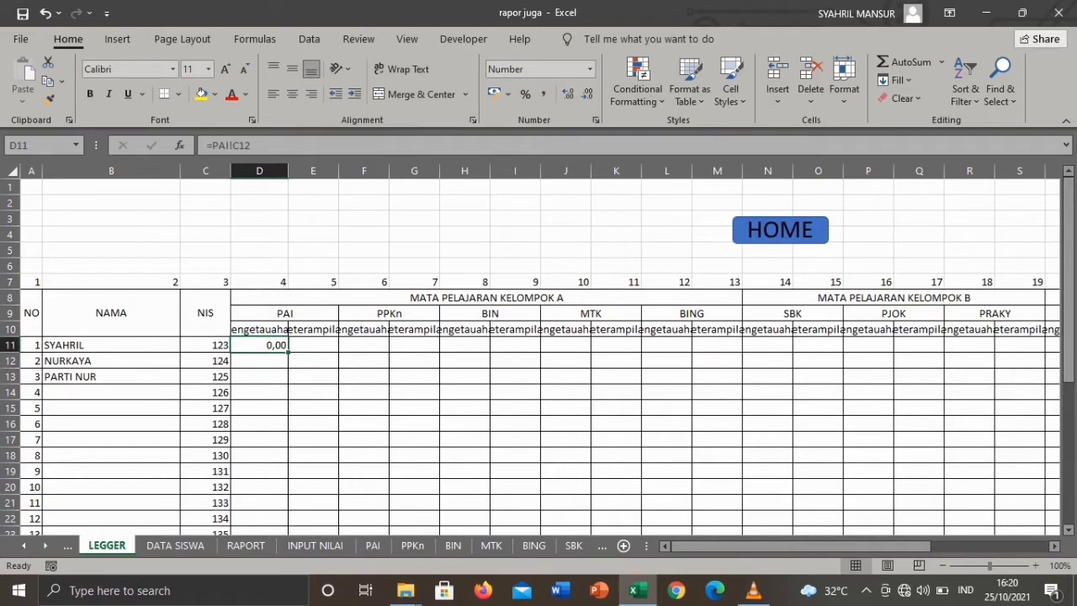
double_click(287, 351)
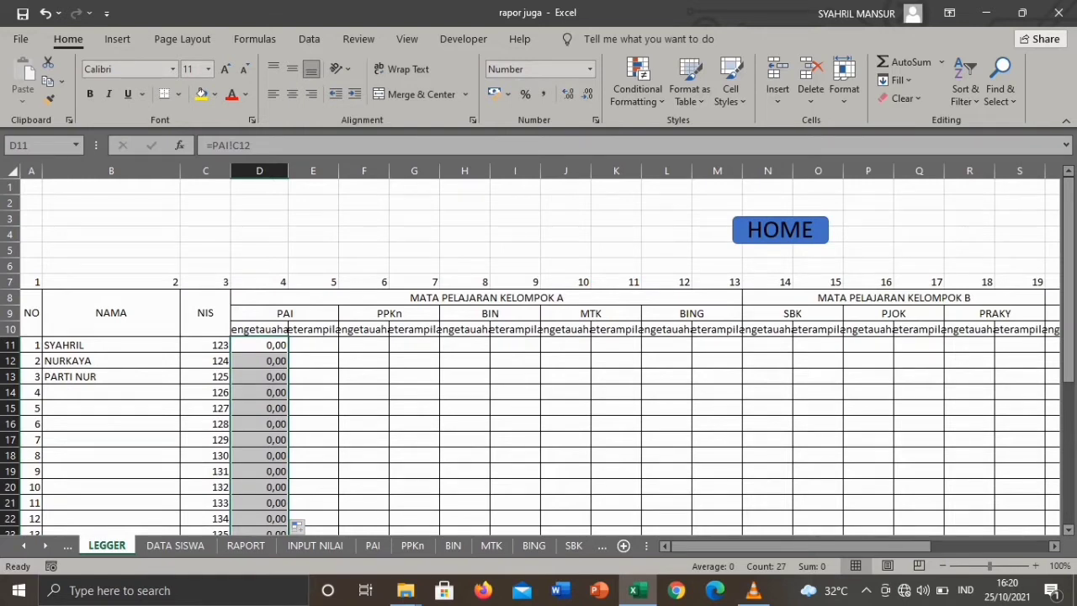
right_click(263, 379)
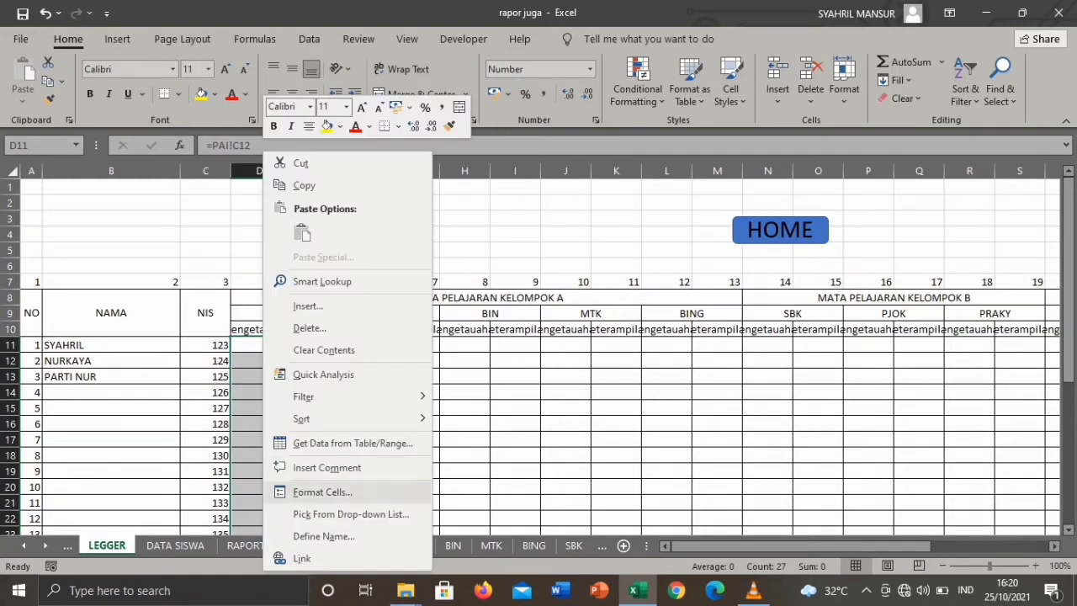
Step: Give column D's linked PAI knowledge scores the custom whole-number format 0
left_click(322, 492)
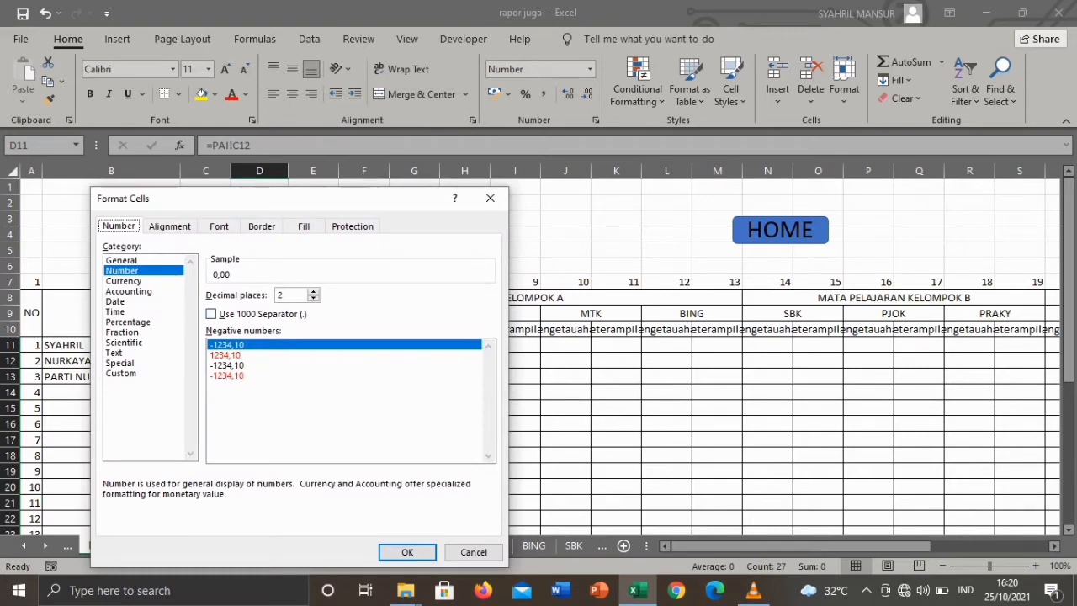
left_click(121, 374)
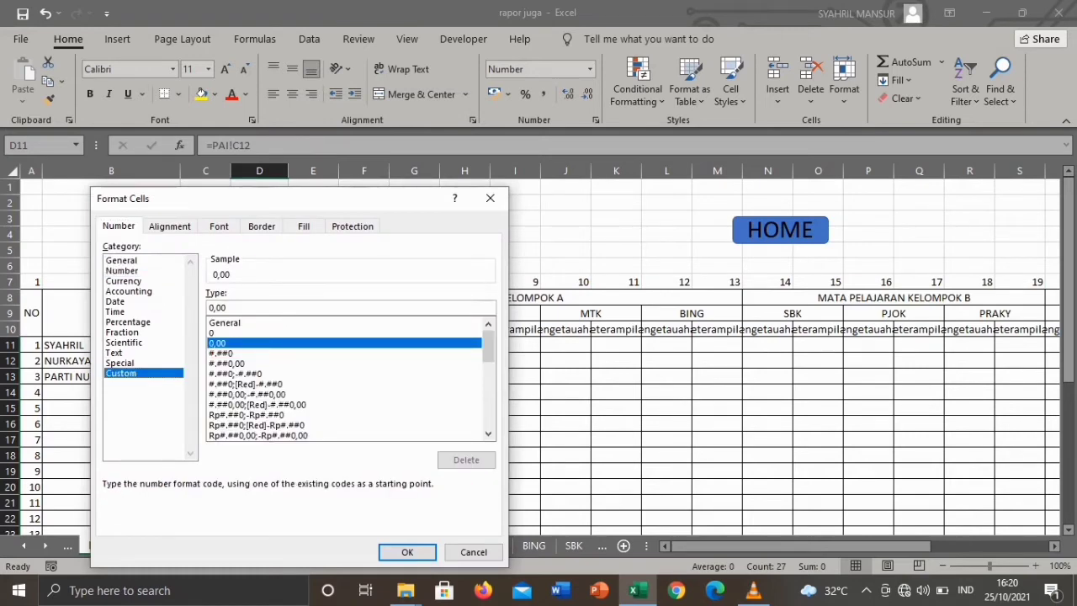
left_click(212, 333)
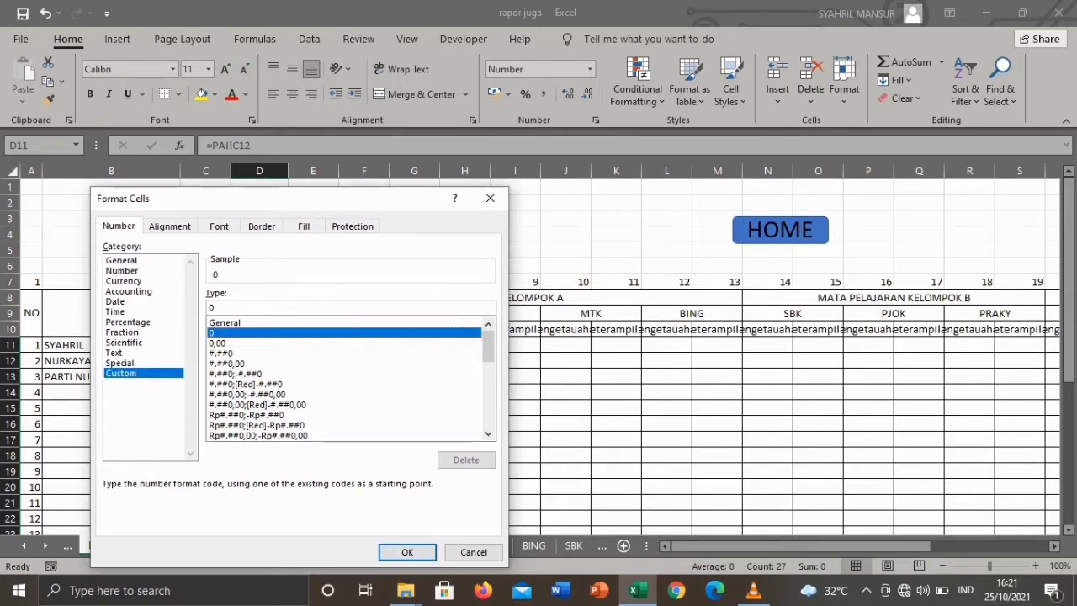
left_click(407, 551)
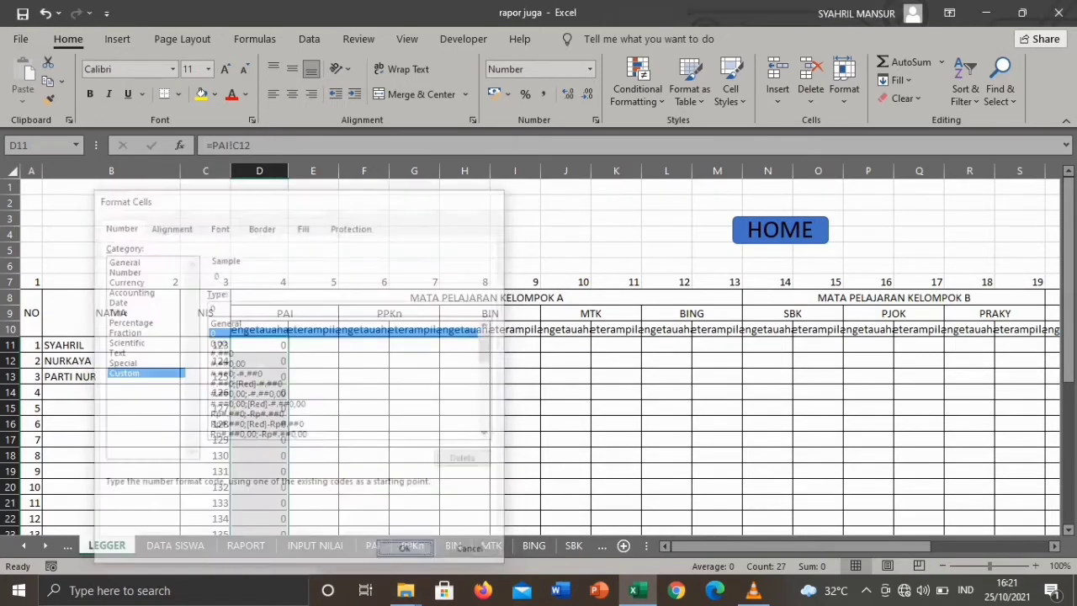
left_click(259, 361)
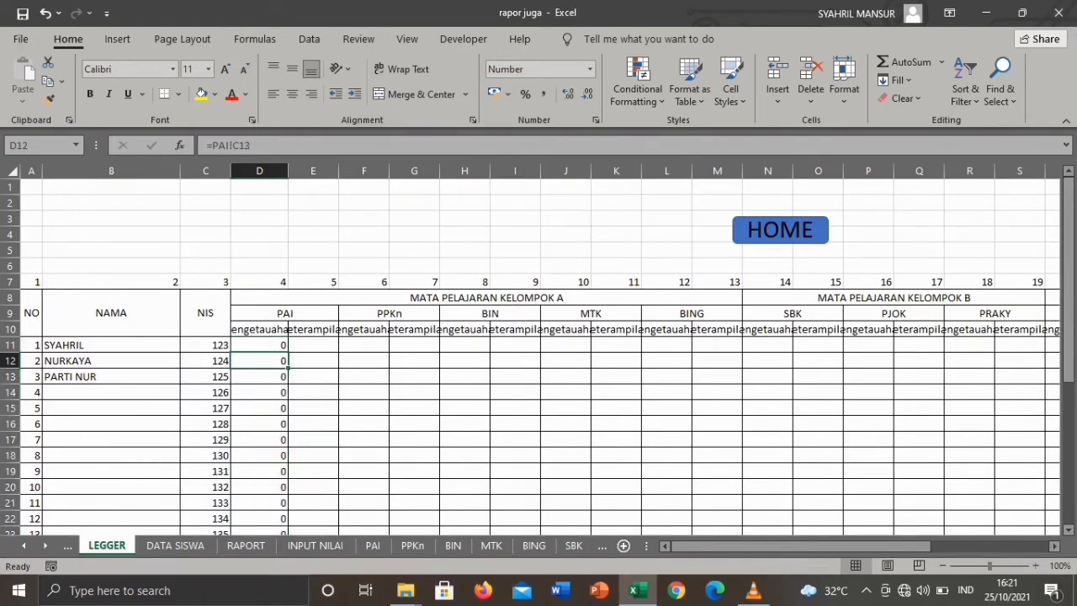
left_click(313, 345)
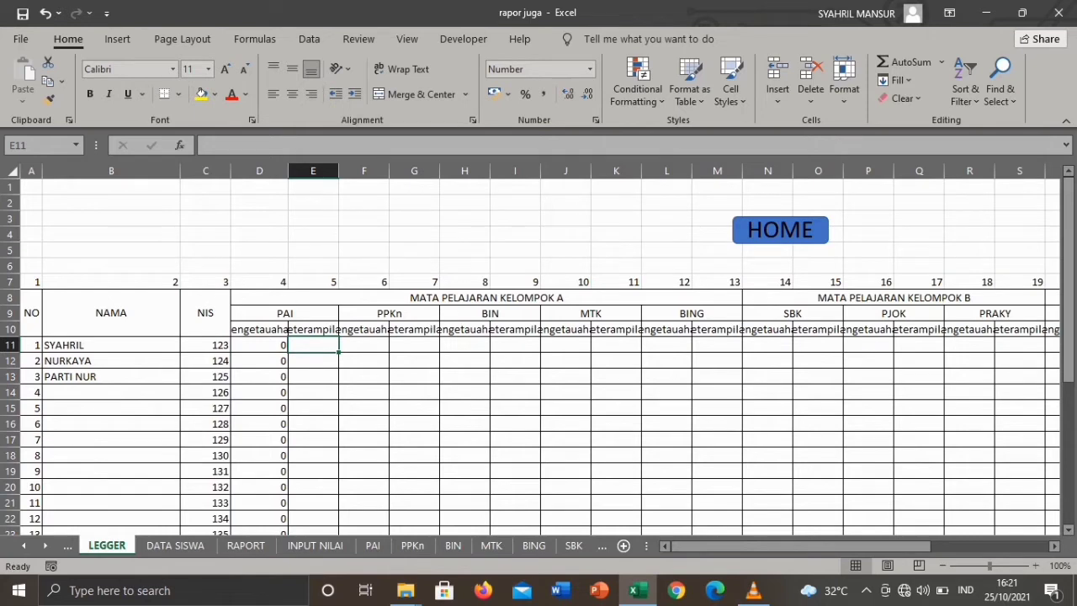
Step: Enter =PAI!F12 in E11 and copy it down column E
type("=")
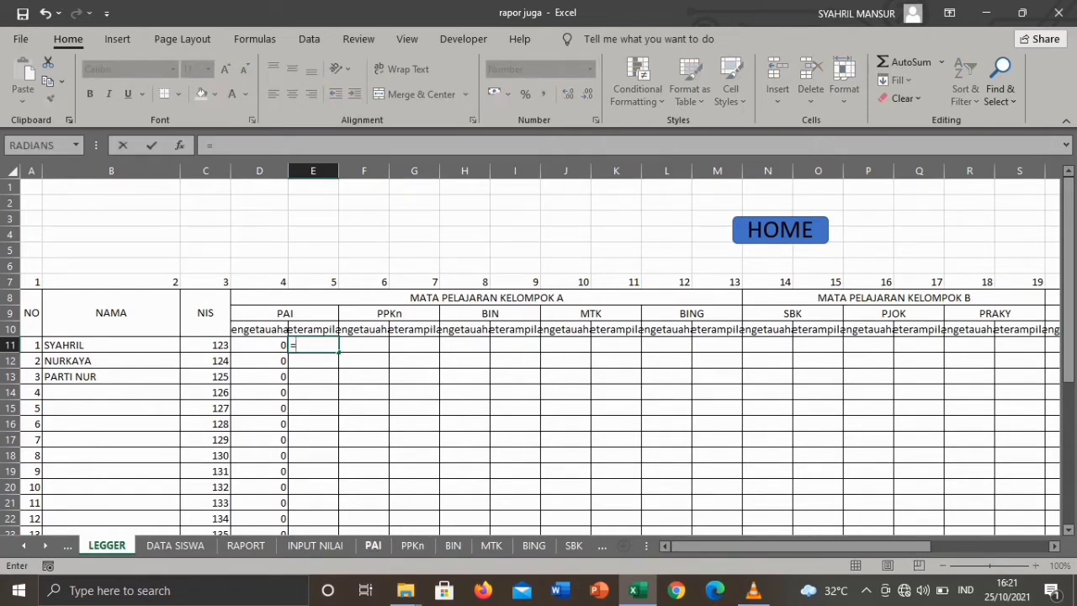
left_click(373, 545)
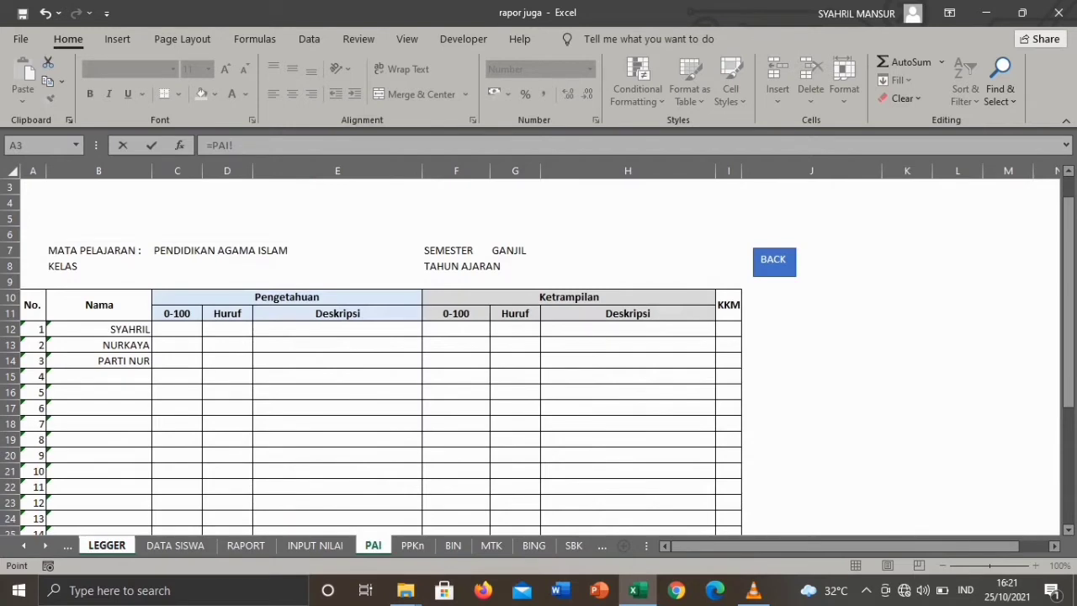
left_click(456, 329)
key("Return")
left_click(313, 345)
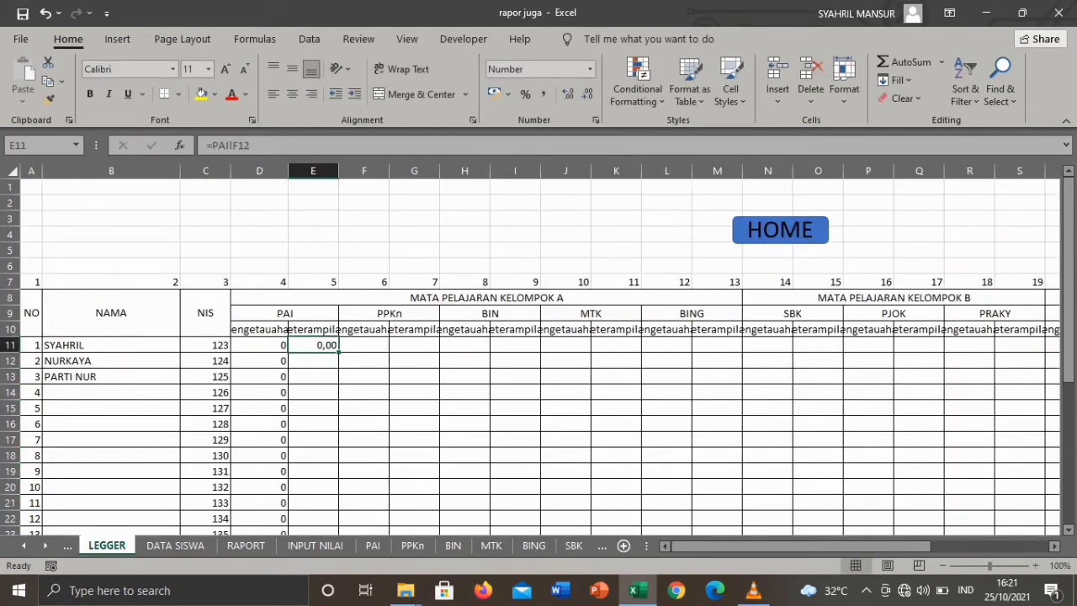
double_click(338, 351)
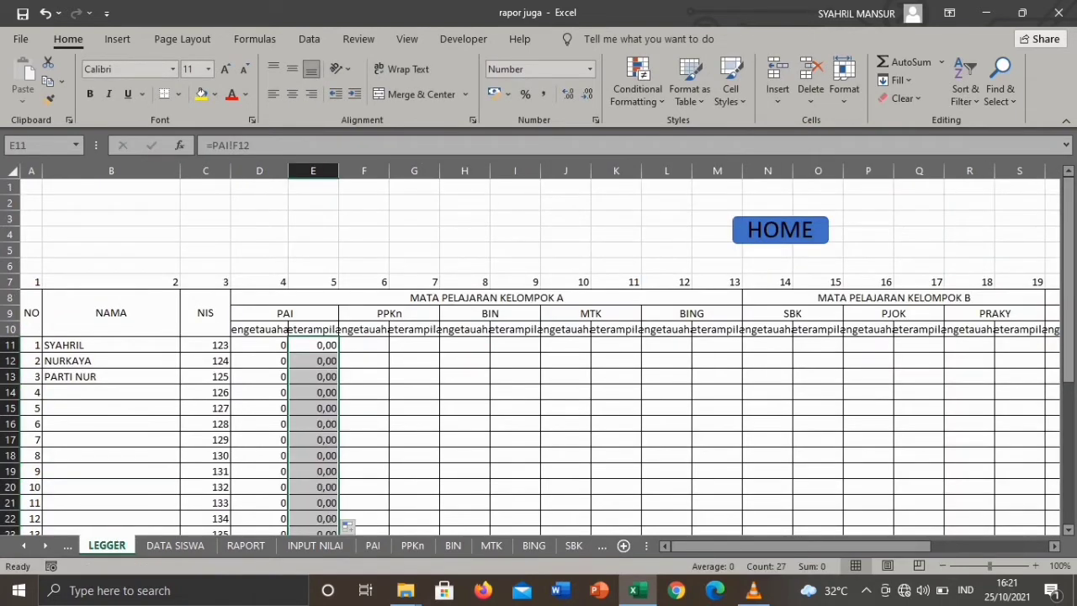
left_click(313, 345)
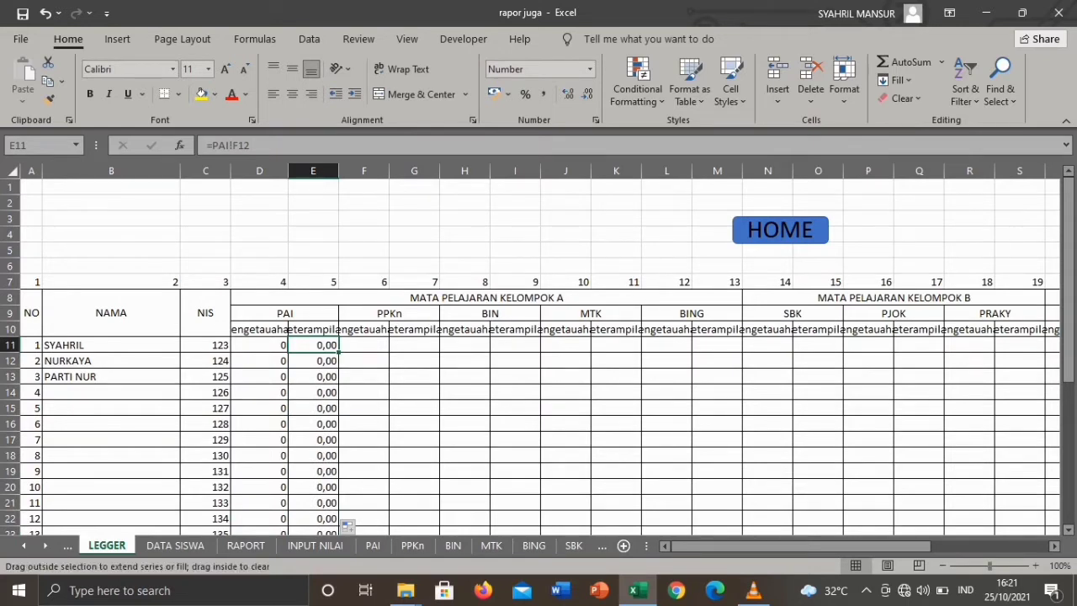
double_click(338, 352)
Step: Give column E's linked PAI skill scores the custom whole-number format 0
right_click(318, 352)
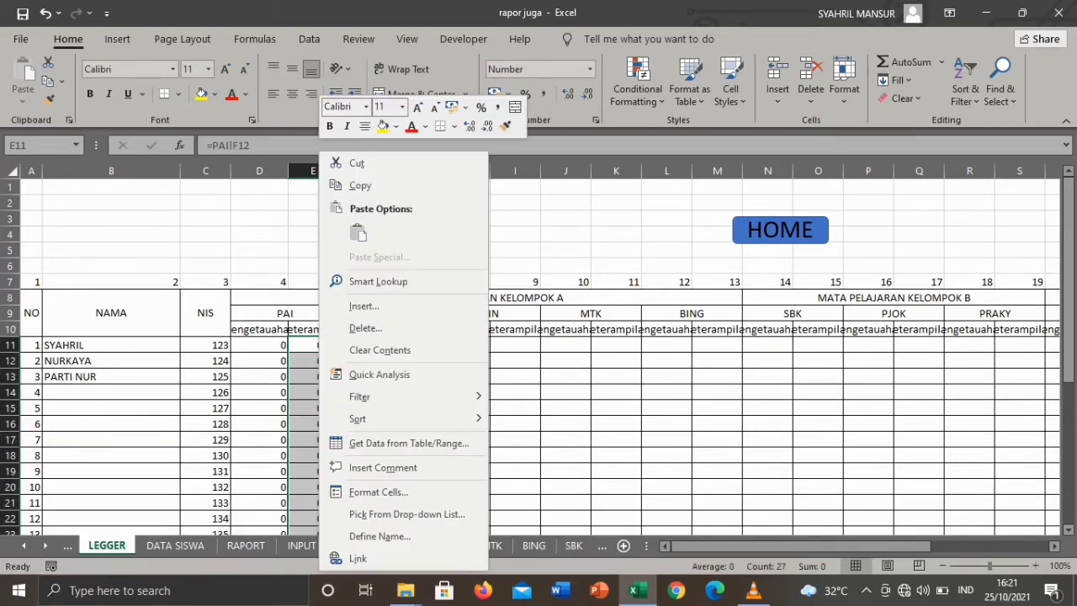
left_click(377, 492)
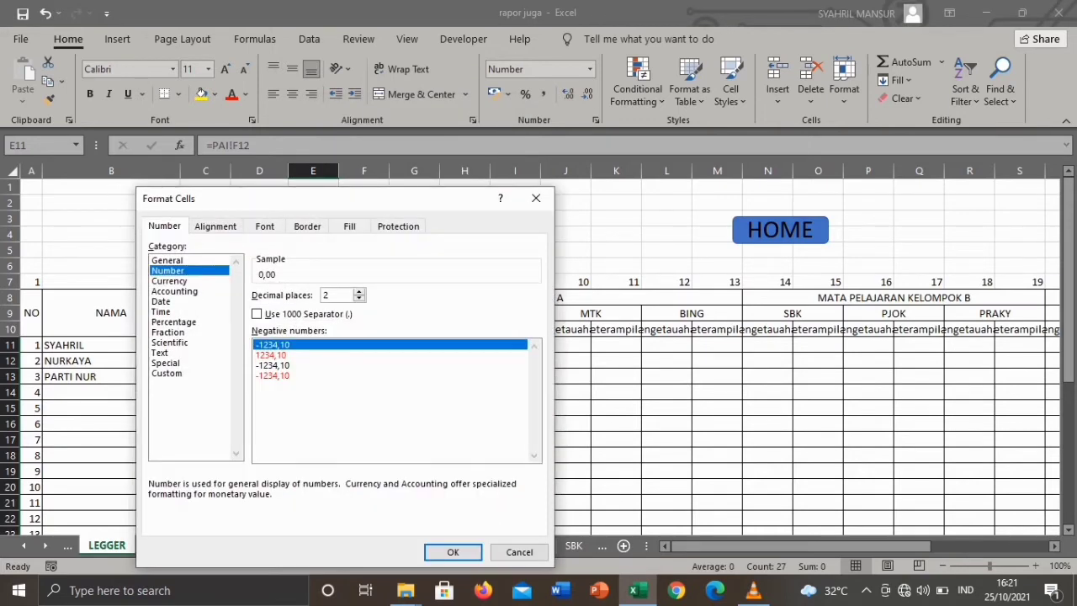
left_click(166, 373)
left_click(452, 552)
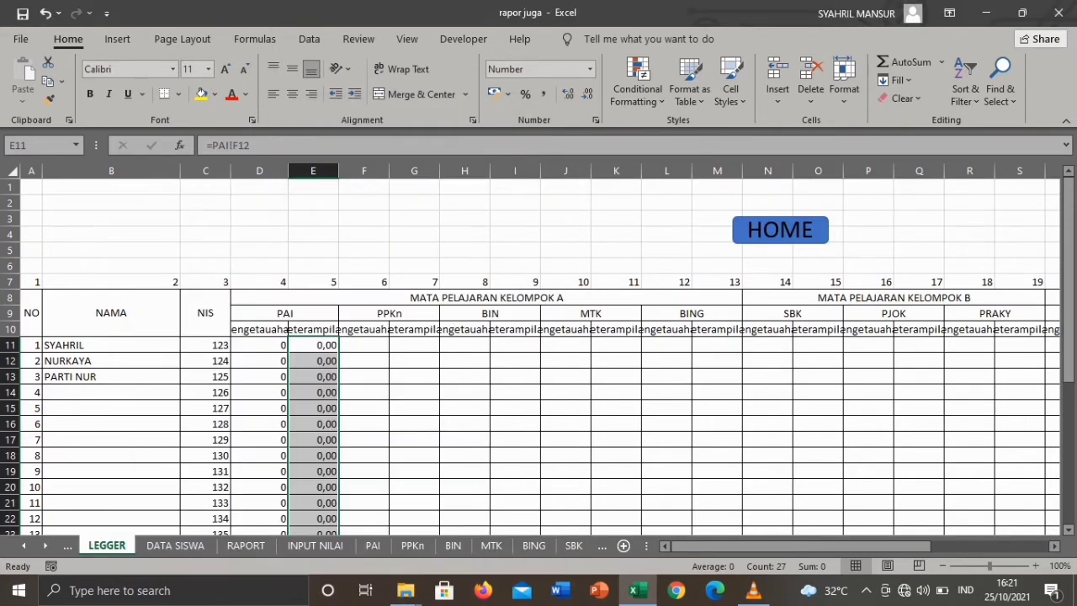
right_click(320, 389)
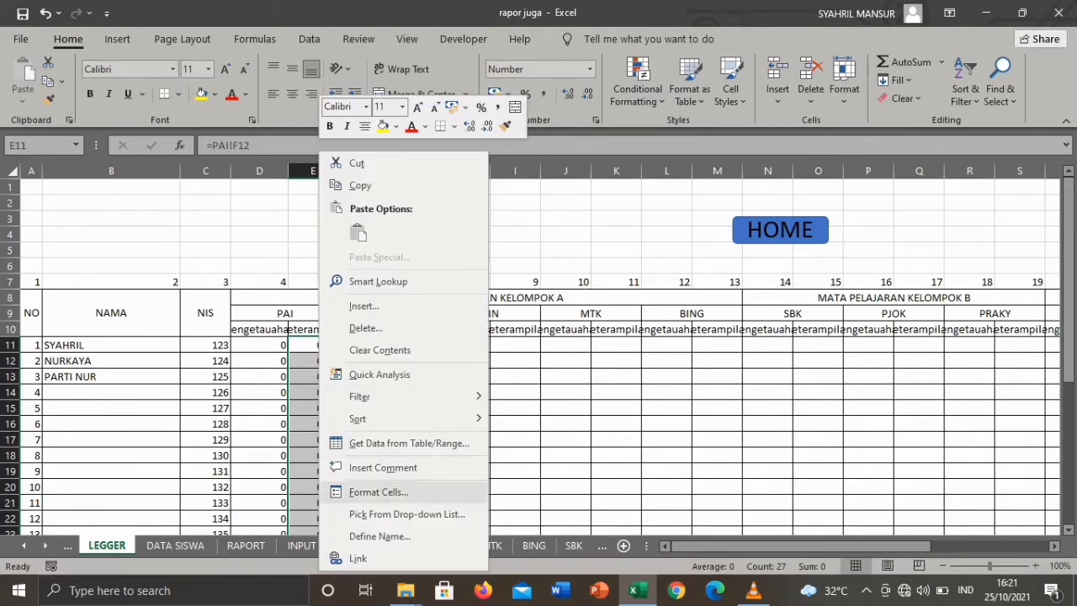
left_click(379, 492)
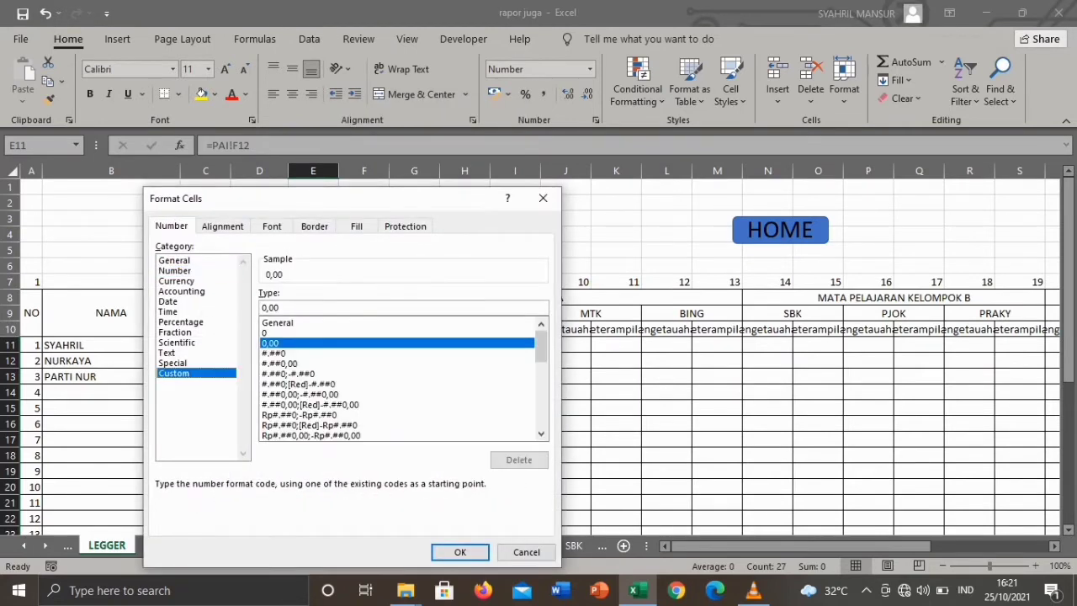
left_click(267, 334)
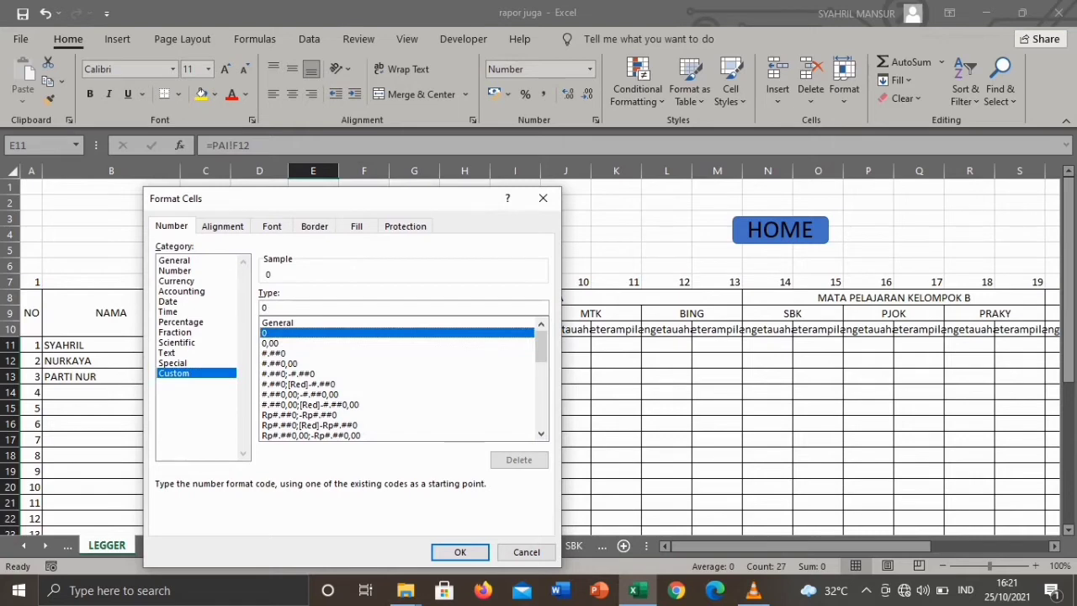
left_click(459, 552)
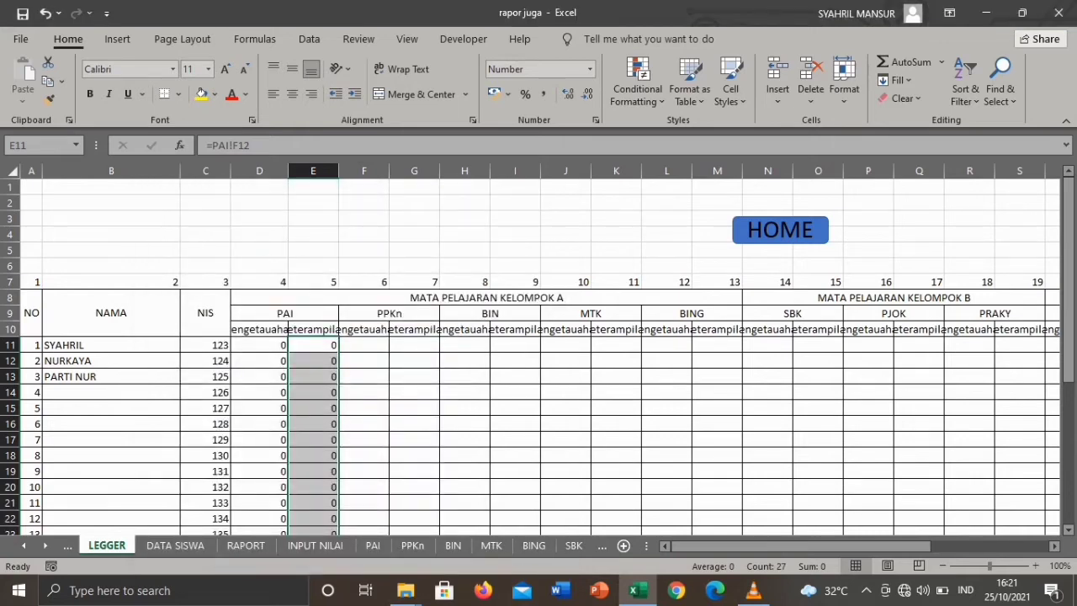
left_click(363, 345)
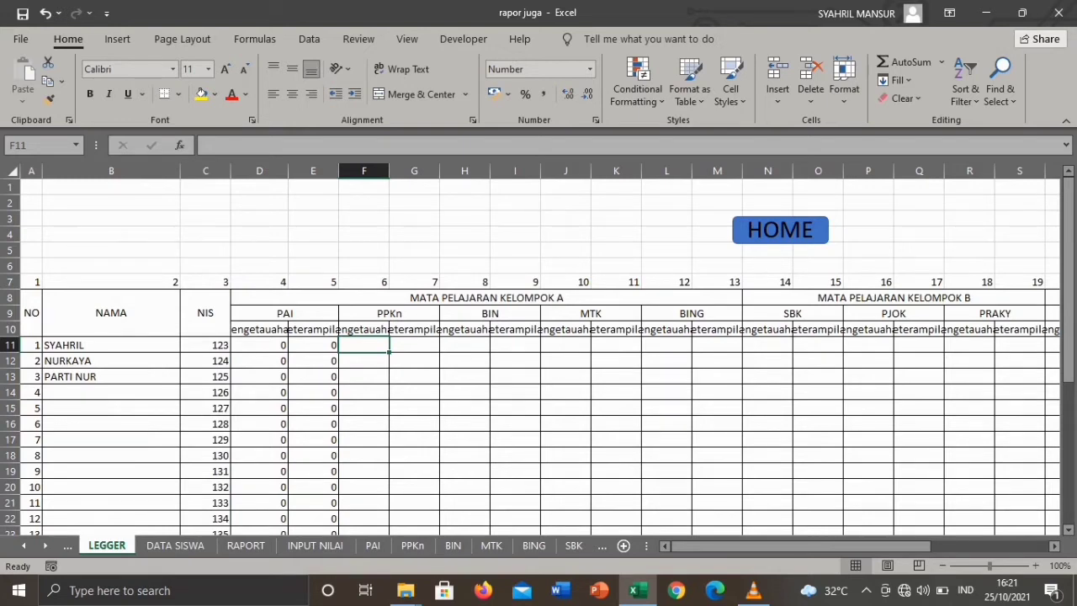
Step: Copy Y11's =BIOLOGI!F12 link formula down column Y
mouse_move(685, 546)
left_mouse_down()
mouse_move(757, 546)
mouse_move(686, 546)
left_mouse_up()
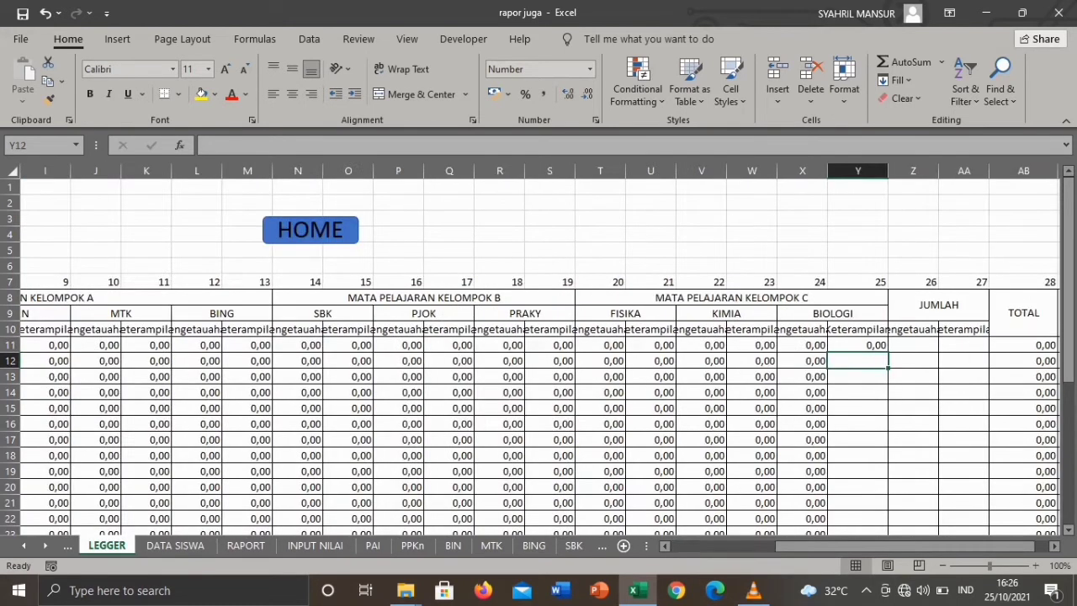
left_click(857, 345)
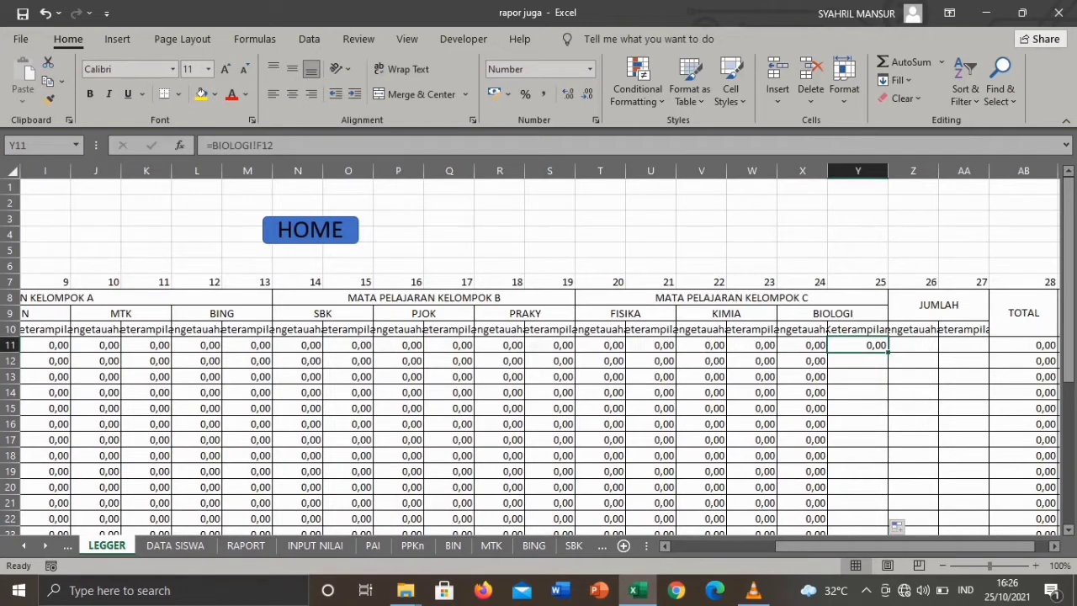
double_click(887, 351)
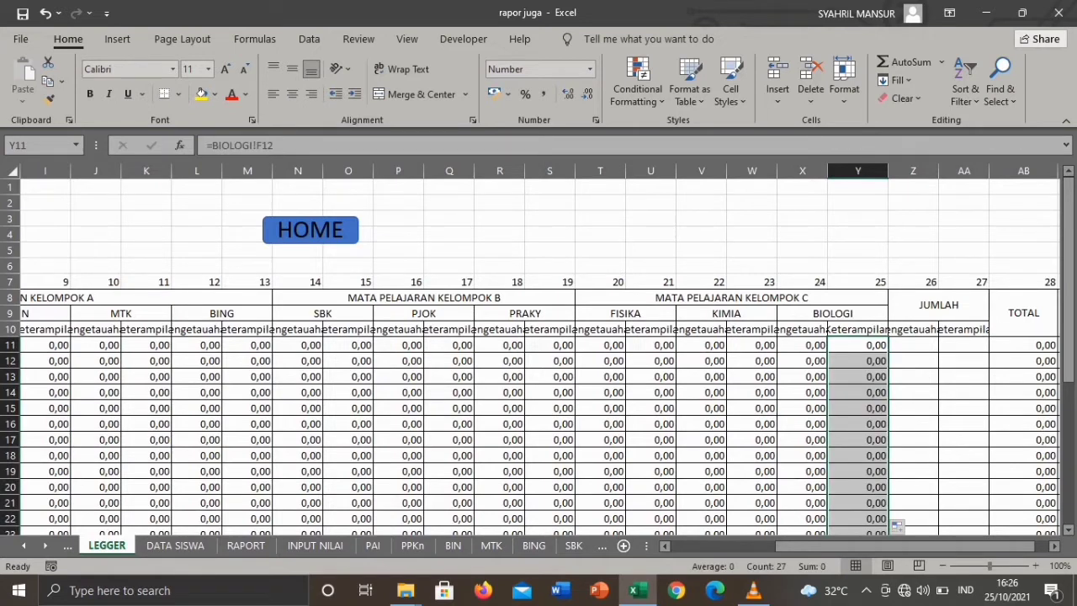
left_click(913, 345)
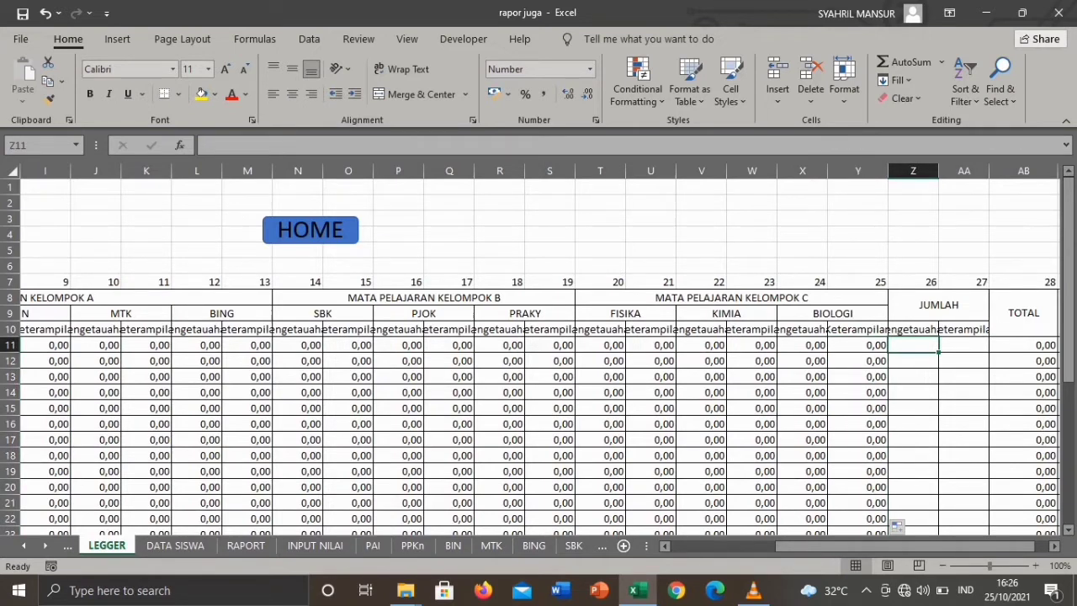
Step: Start a SUM in Z11 with X11, V11, T11, R11, P11 and N11
type("=SU")
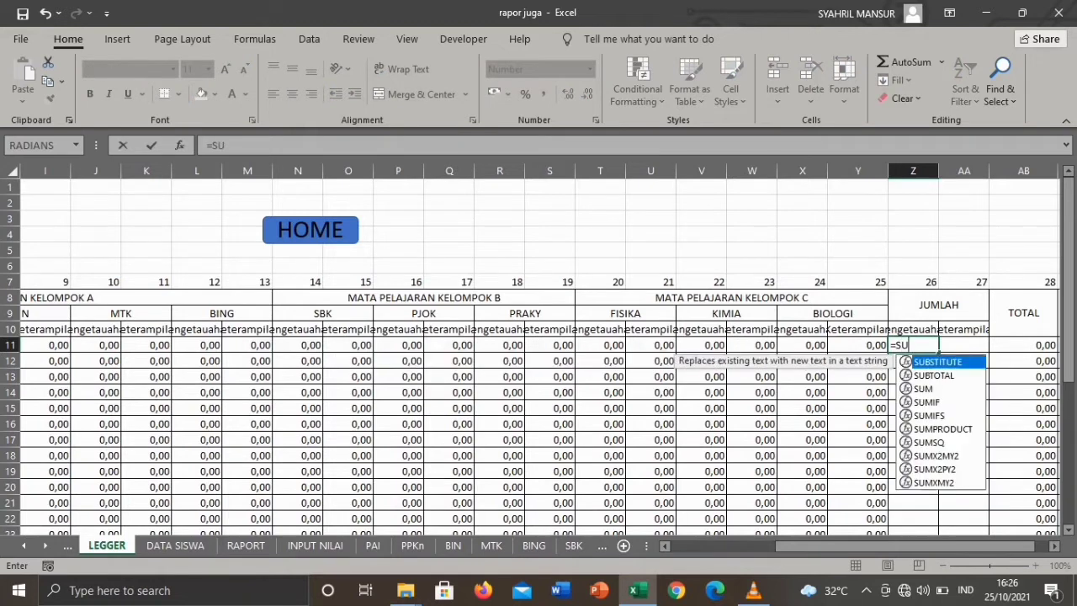
type("M")
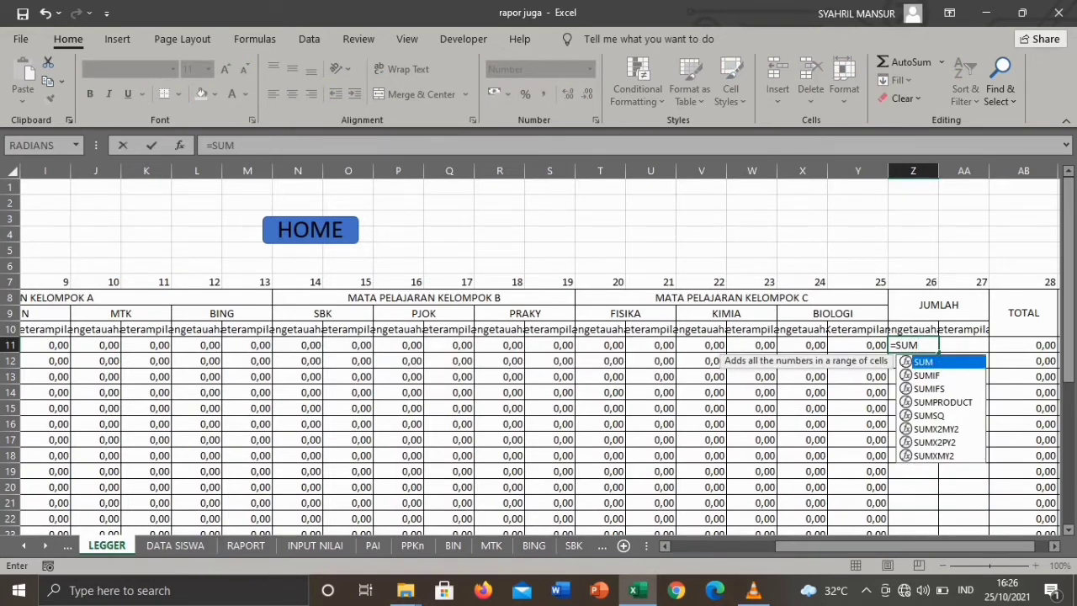
type("(")
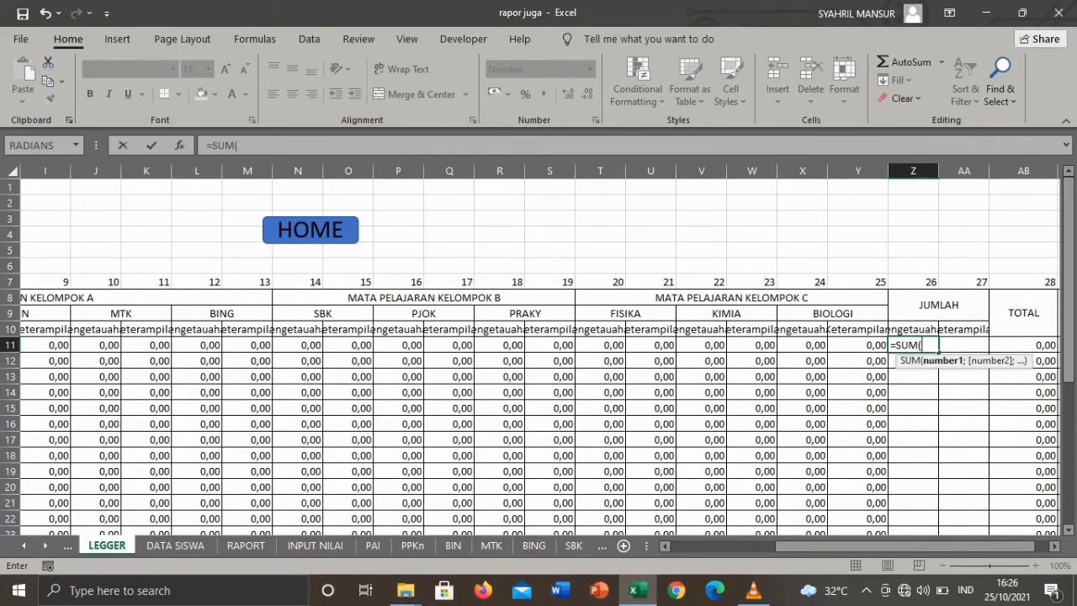
left_click(802, 345)
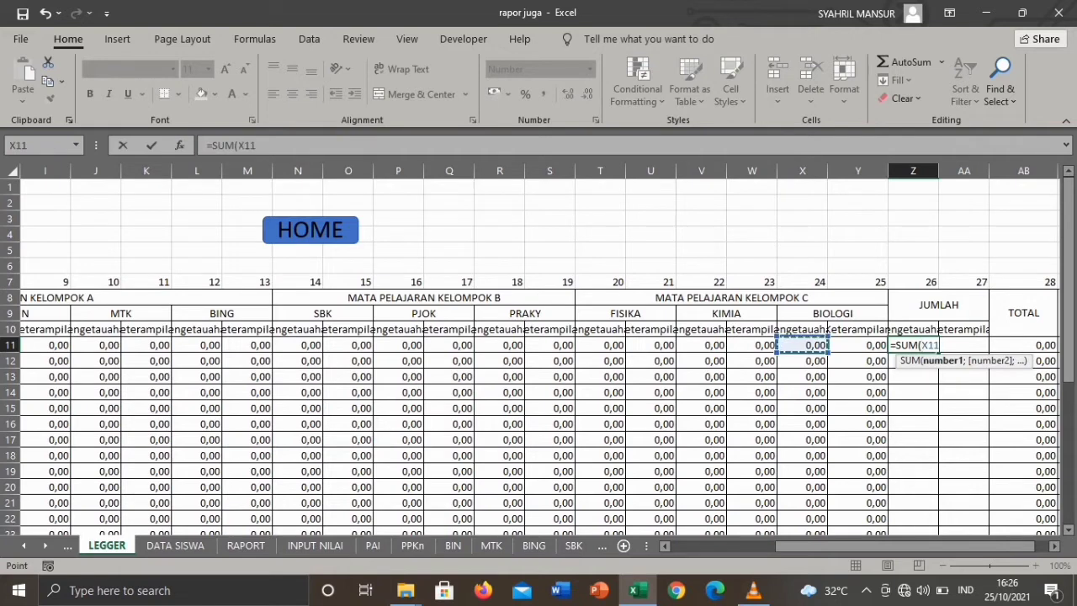
type(";")
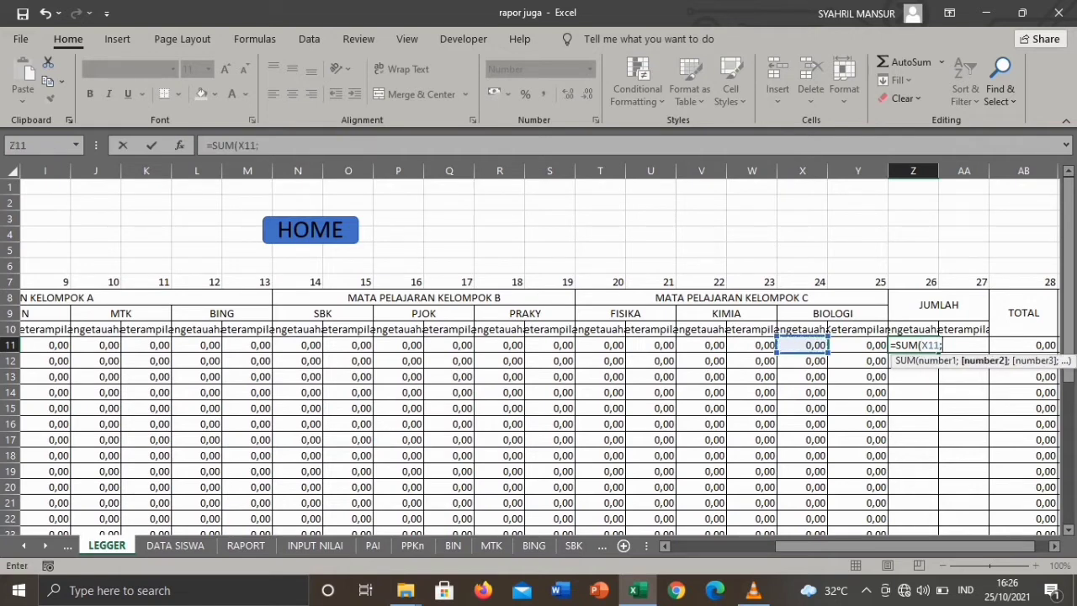
left_click(857, 345)
key("Left")
key("Left")
key("Left")
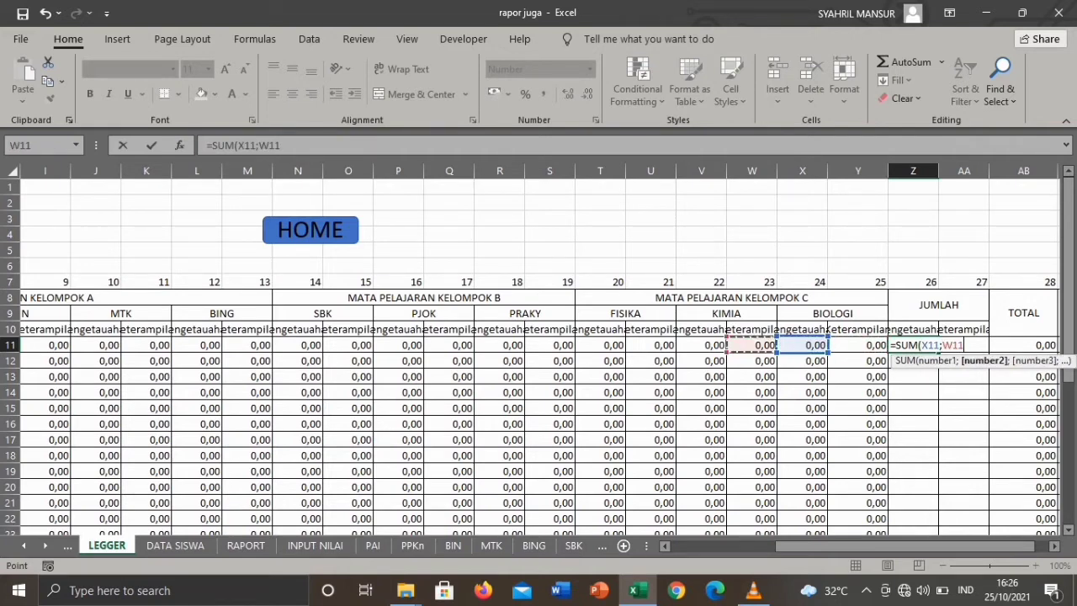
type(";")
key("Left")
key("Left")
key("Left")
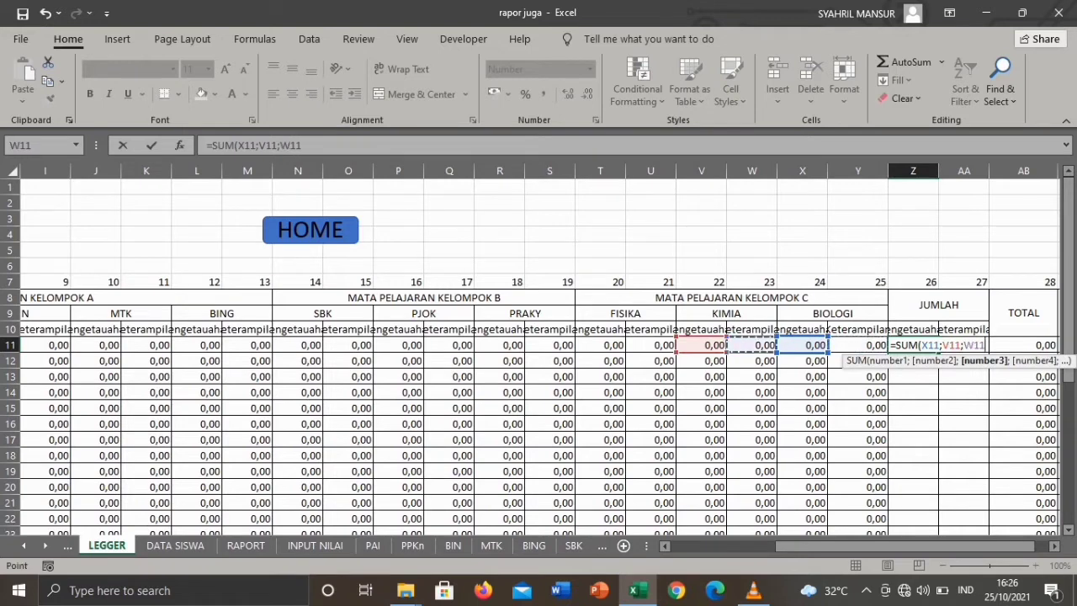
key("Left")
key("Left")
key("Left")
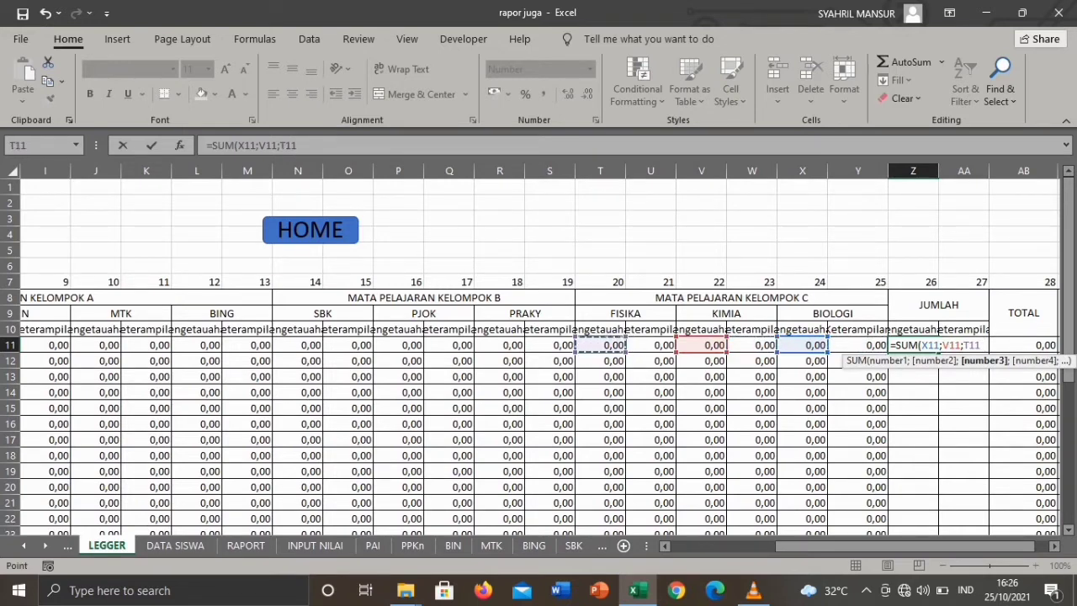
type(";")
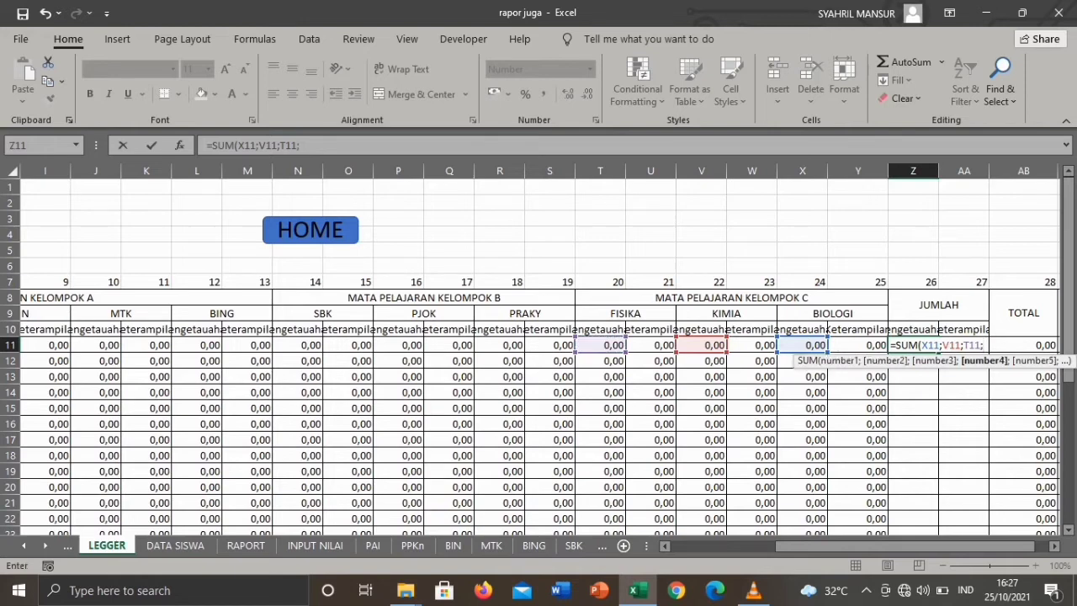
left_click(499, 345)
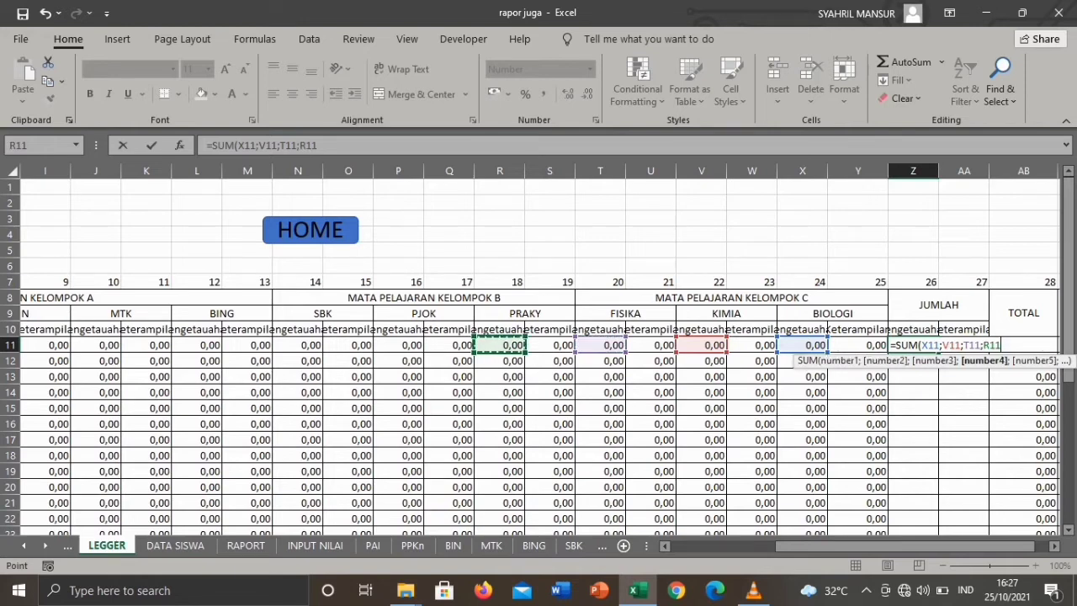
type(";")
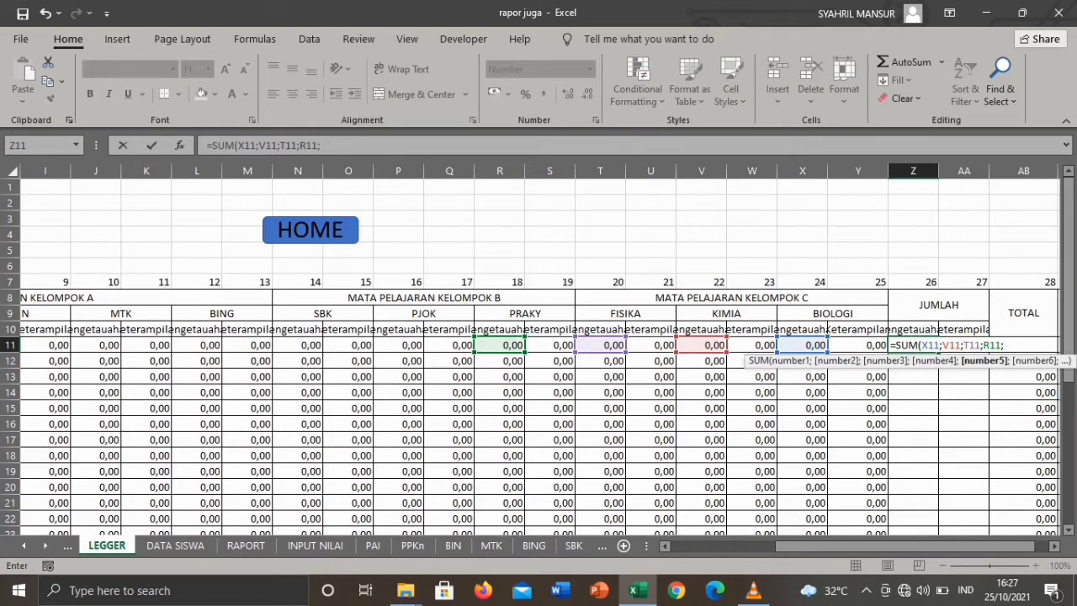
left_click(398, 345)
type(";")
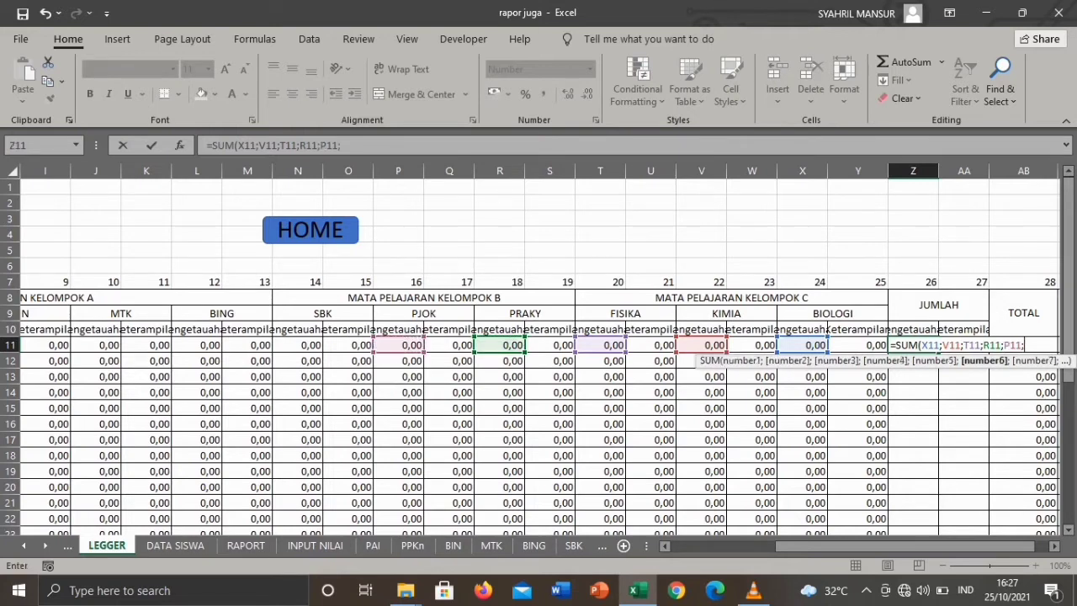
left_click(297, 345)
type(";")
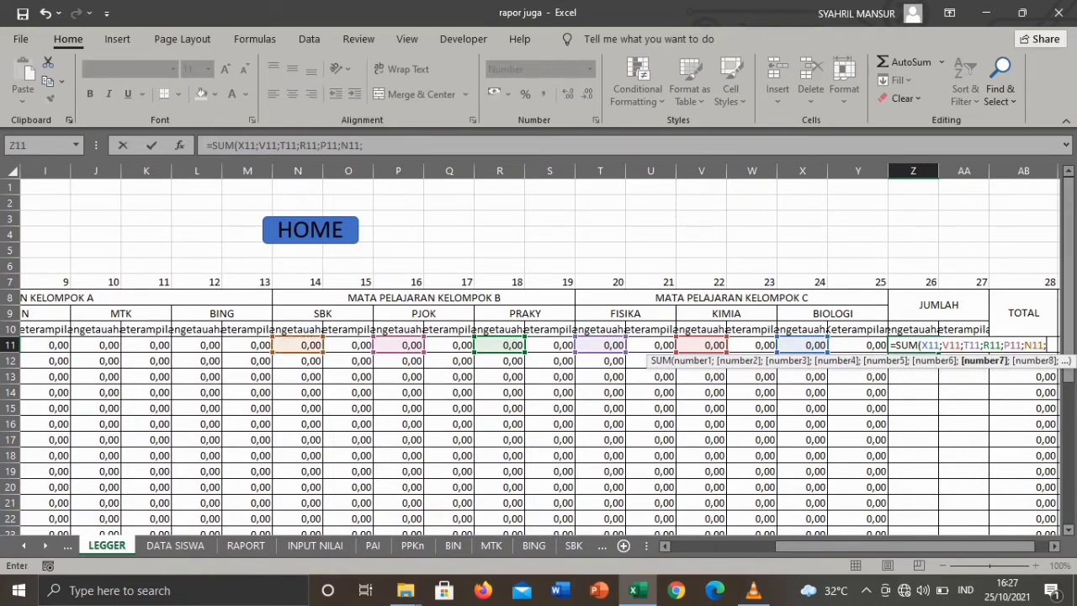
Step: Add L11, J11, H11, F11 and D11, then close and commit Z11's SUM
left_click(197, 361)
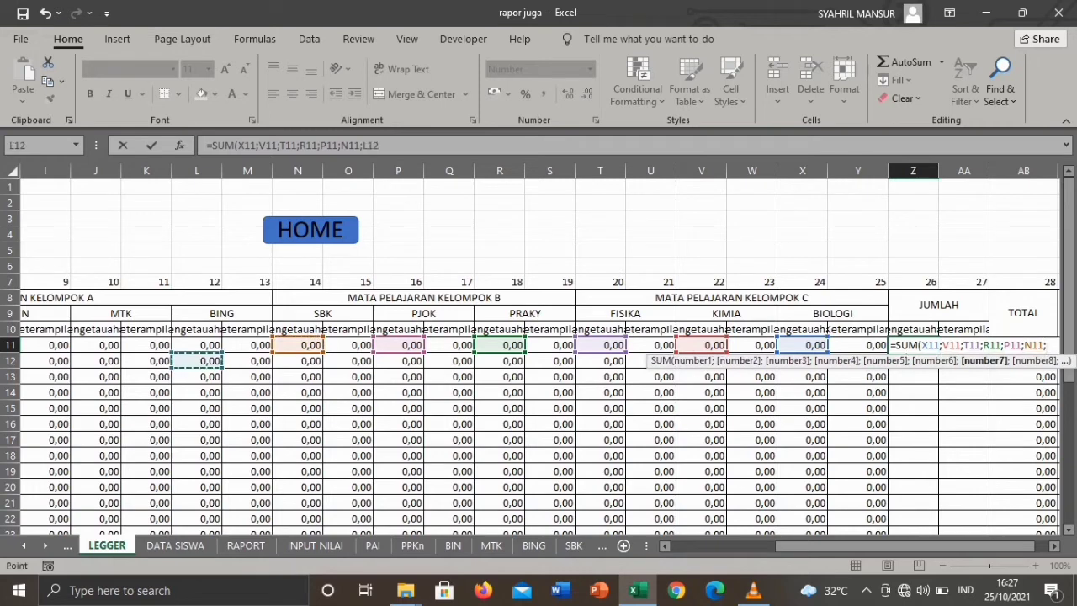
left_click(197, 345)
type(";")
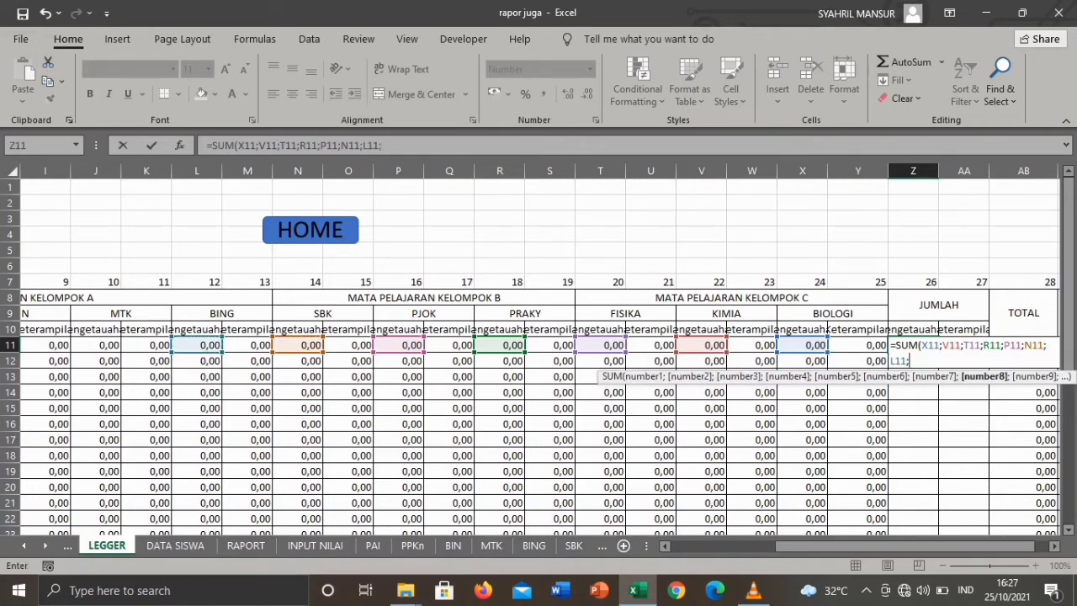
left_click(96, 345)
type(";")
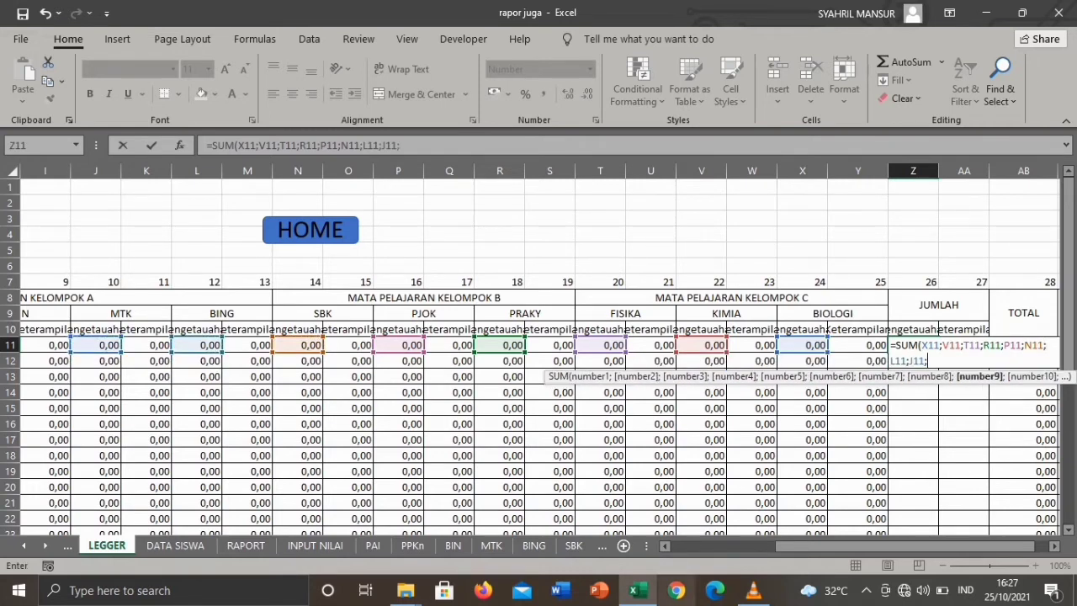
left_click_drag(847, 546, 754, 546)
left_click(443, 345)
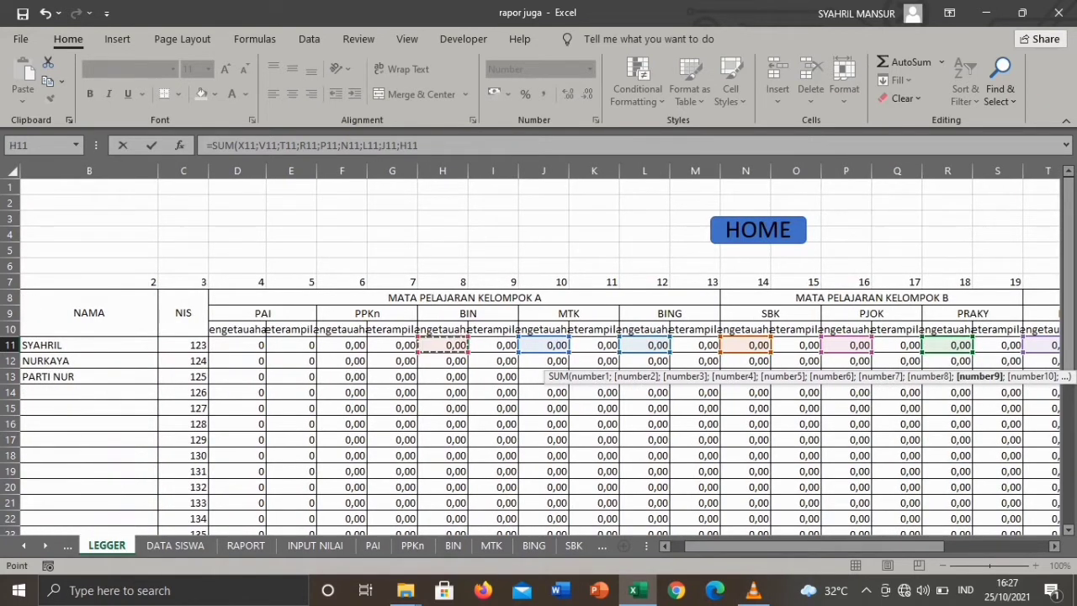
type(";")
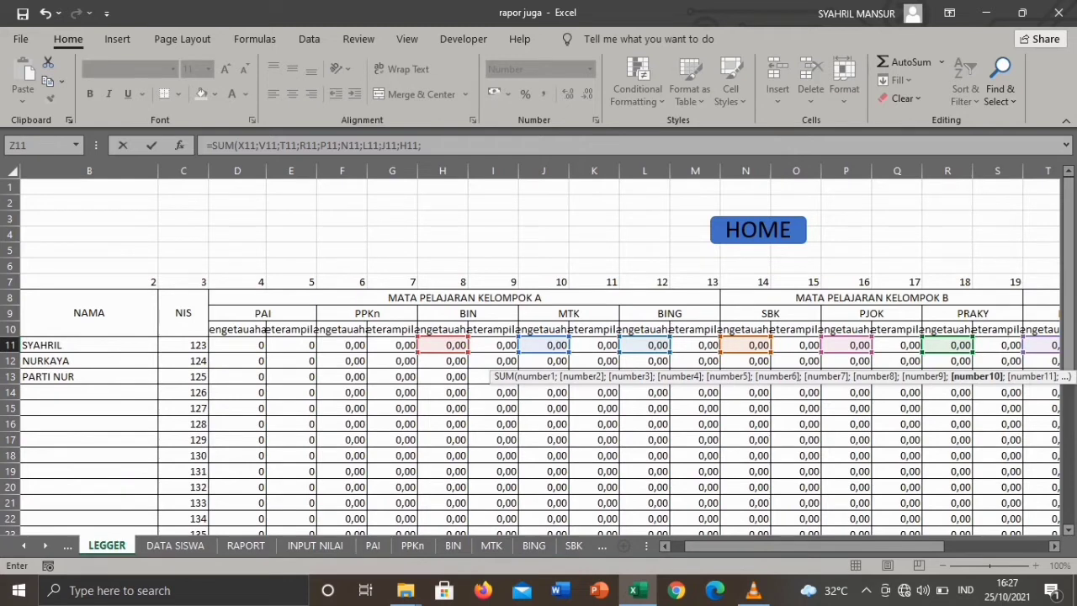
left_click(343, 345)
type(";")
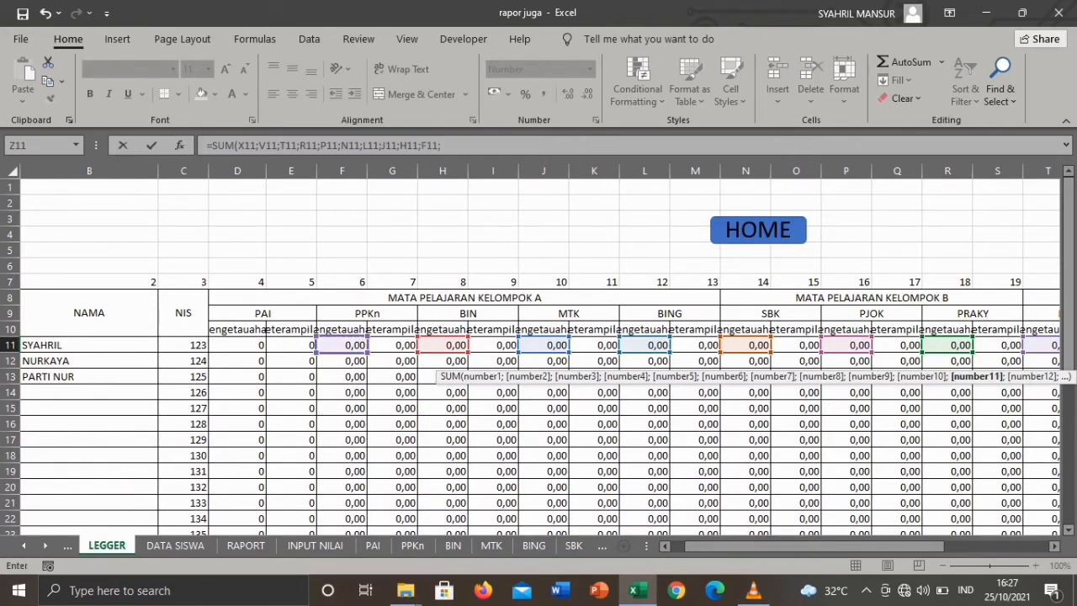
left_click(238, 361)
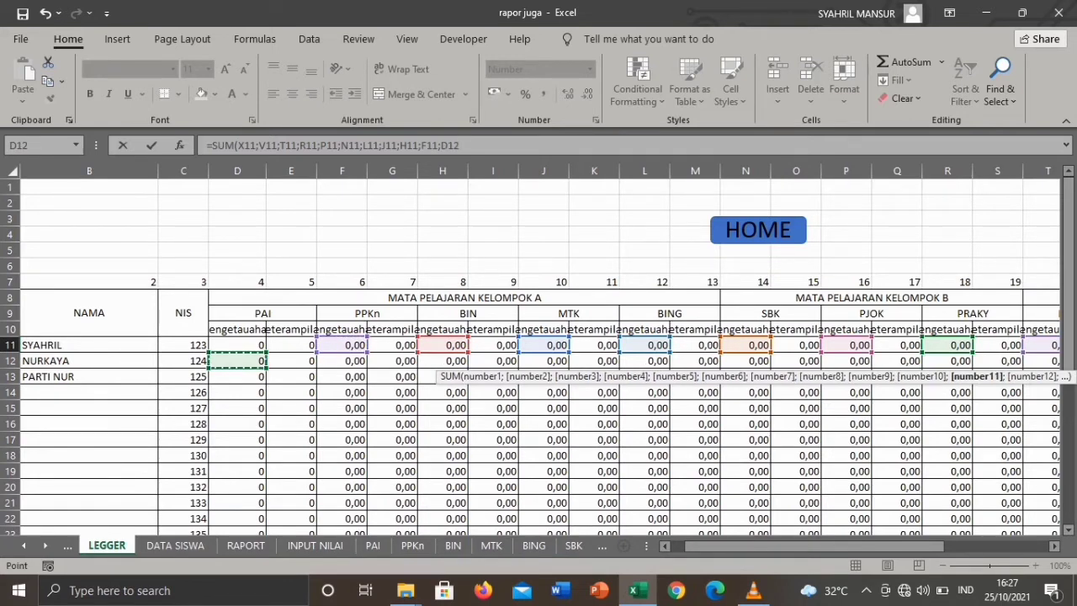
left_click(238, 345)
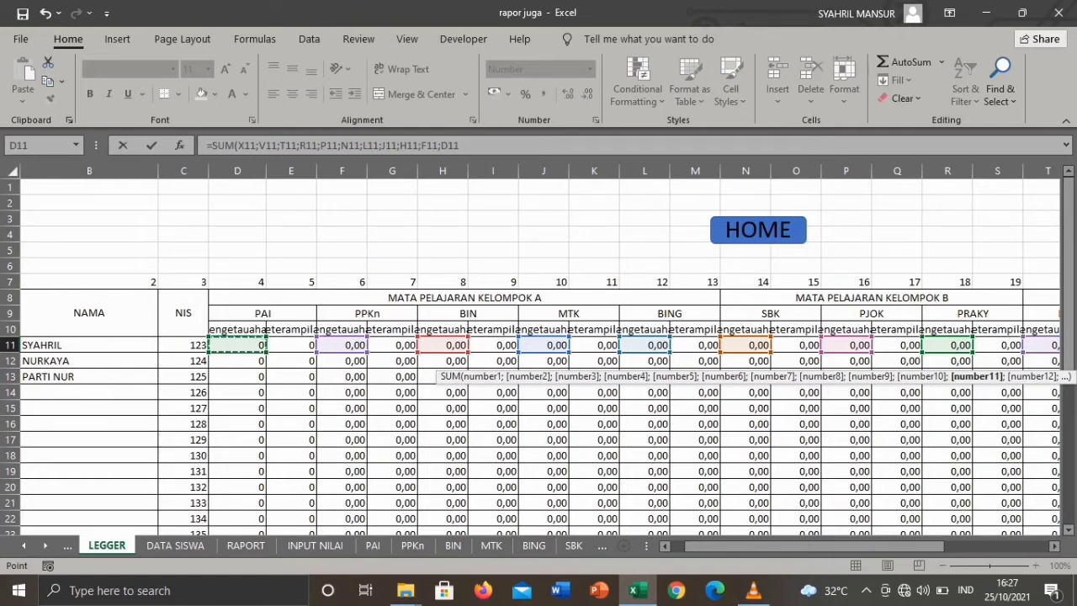
type(")")
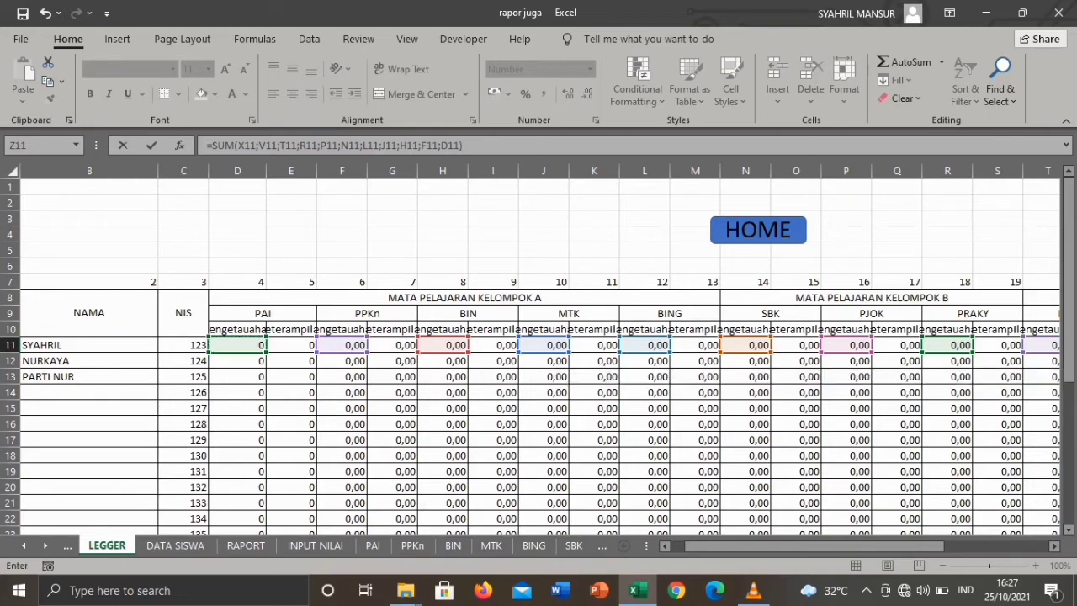
key("Return")
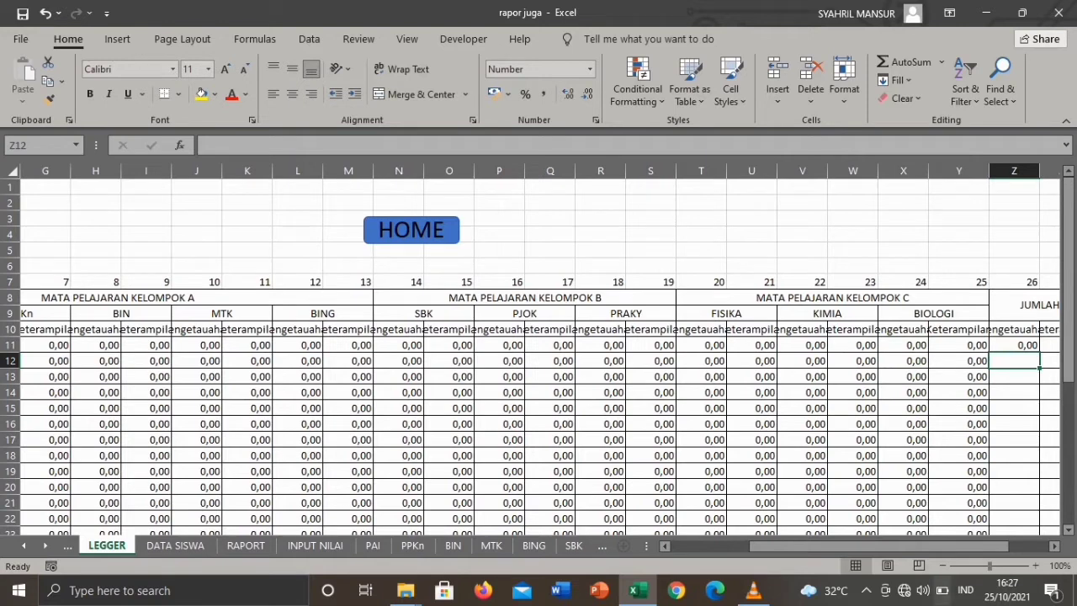
Step: Start a SUM in AA11 with Y11, W11, U11, S11, Q11 and O11
left_click_drag(925, 546, 966, 545)
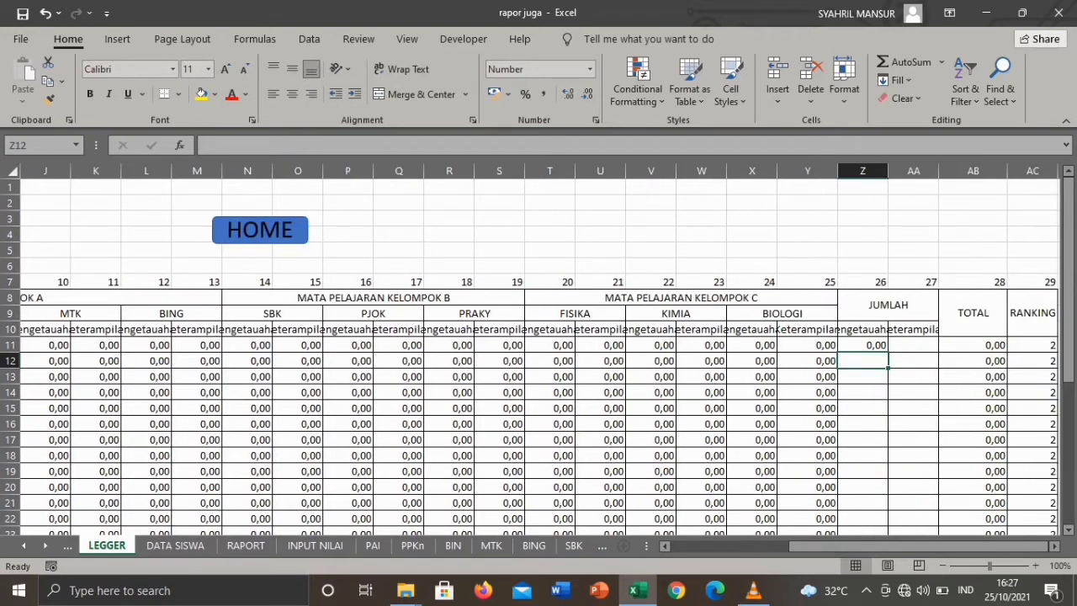
left_click(914, 345)
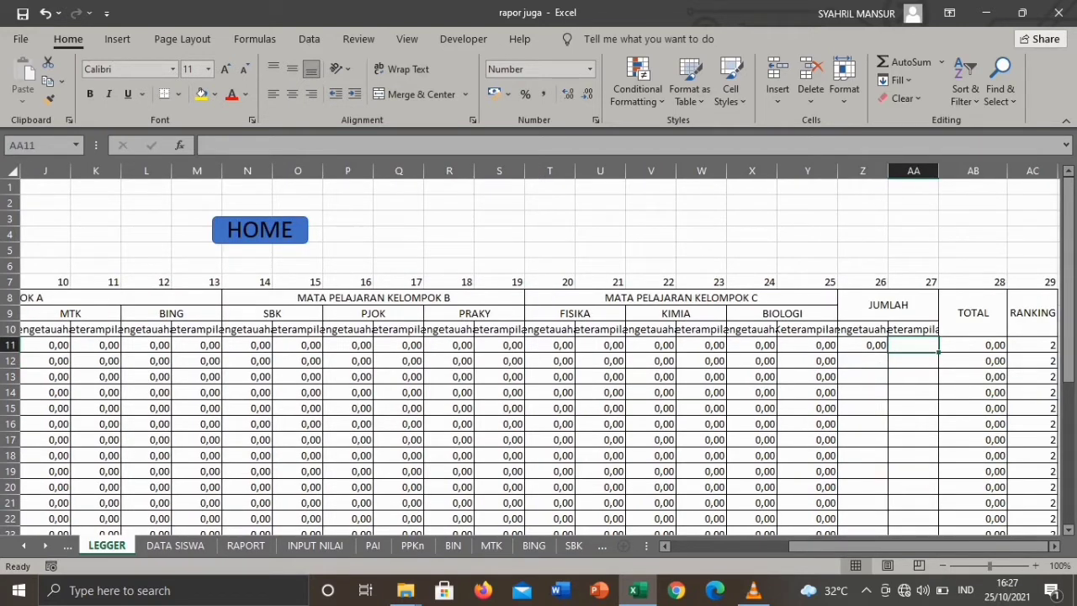
type("=")
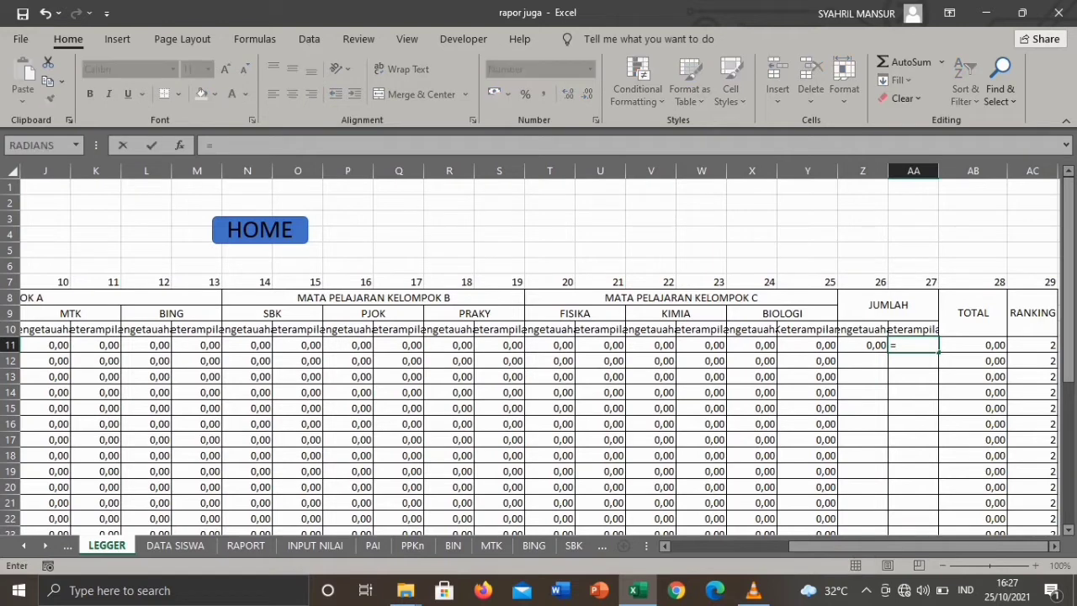
type("SUM")
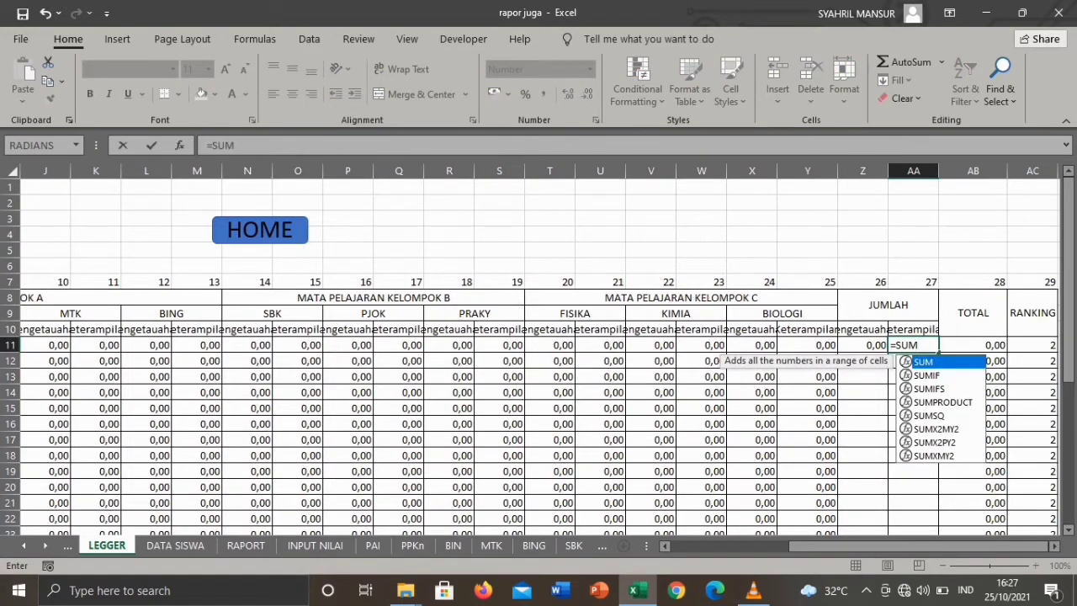
type("(")
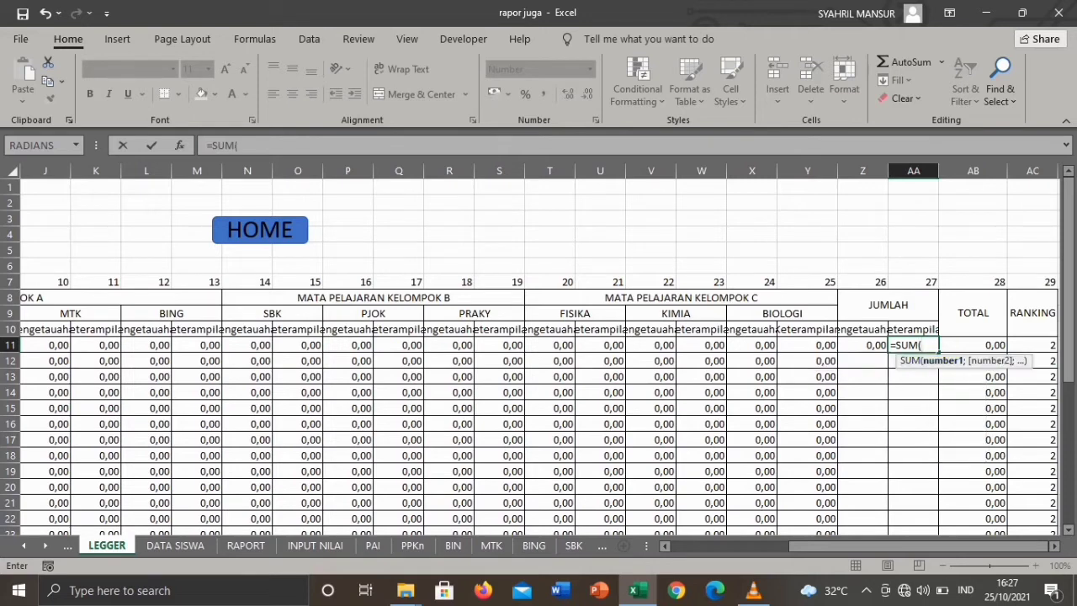
left_click(808, 345)
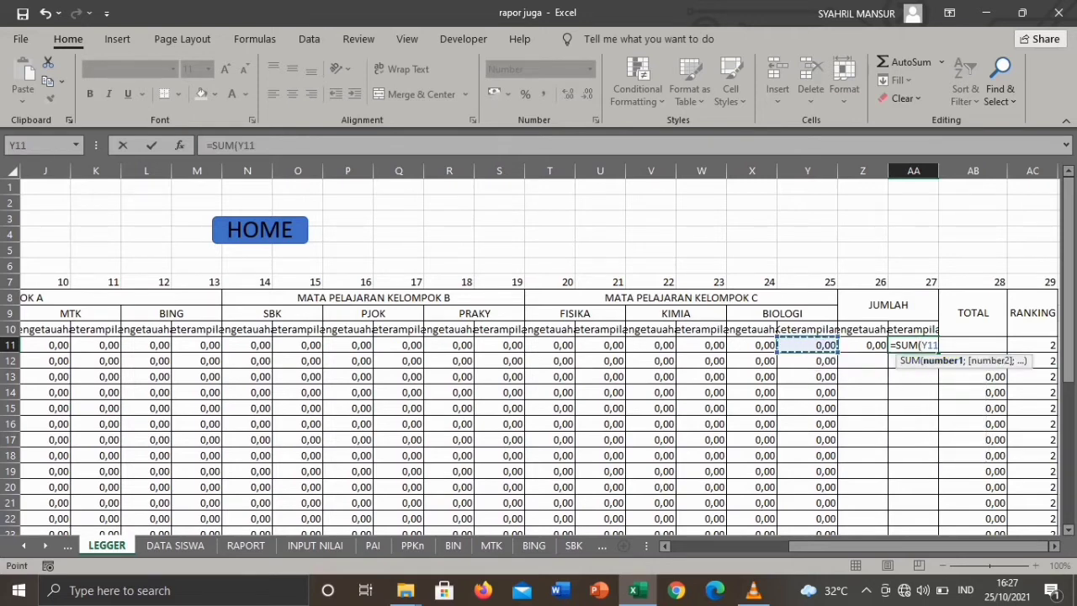
type(";")
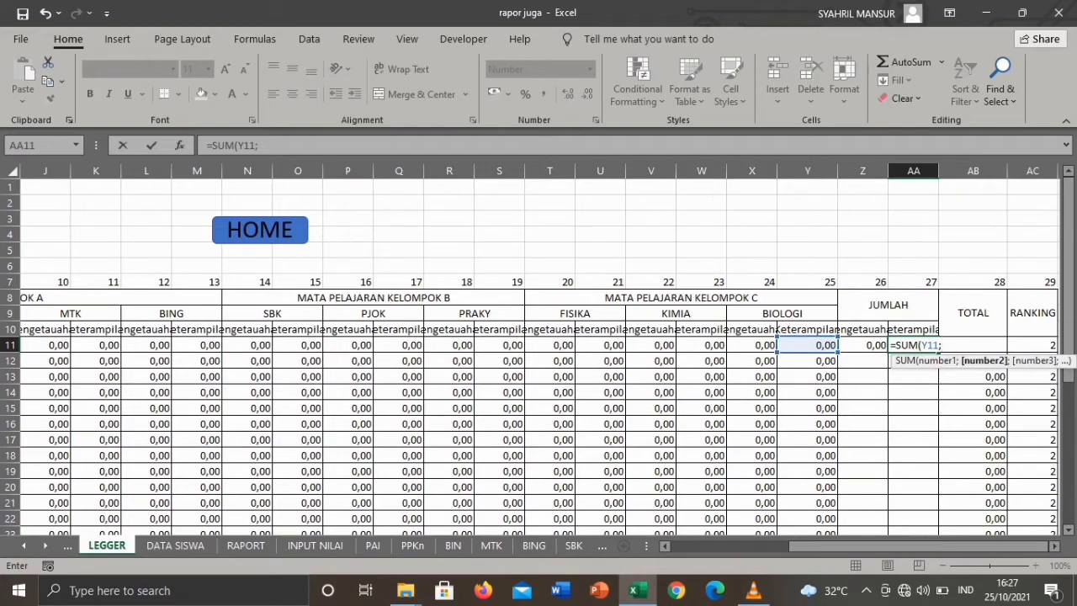
left_click(702, 345)
type(";")
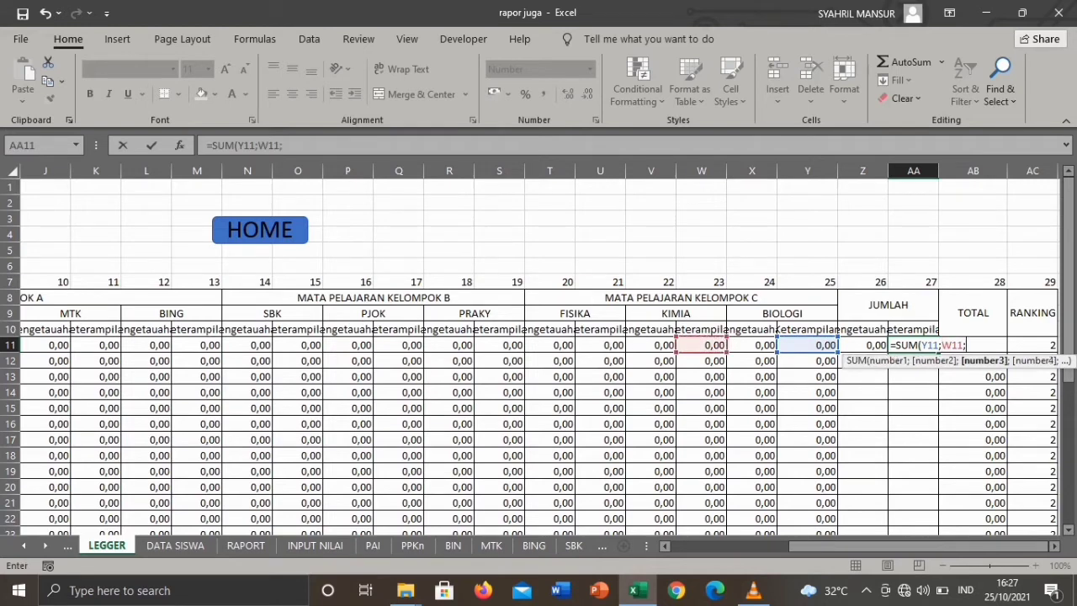
left_click(601, 345)
type(";")
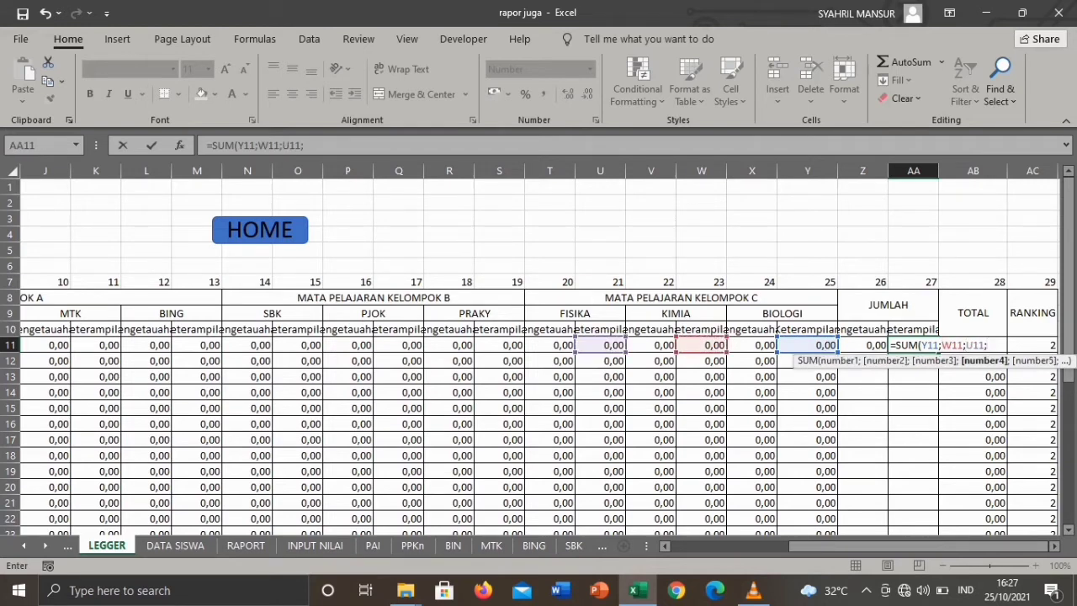
left_click(499, 345)
type(";")
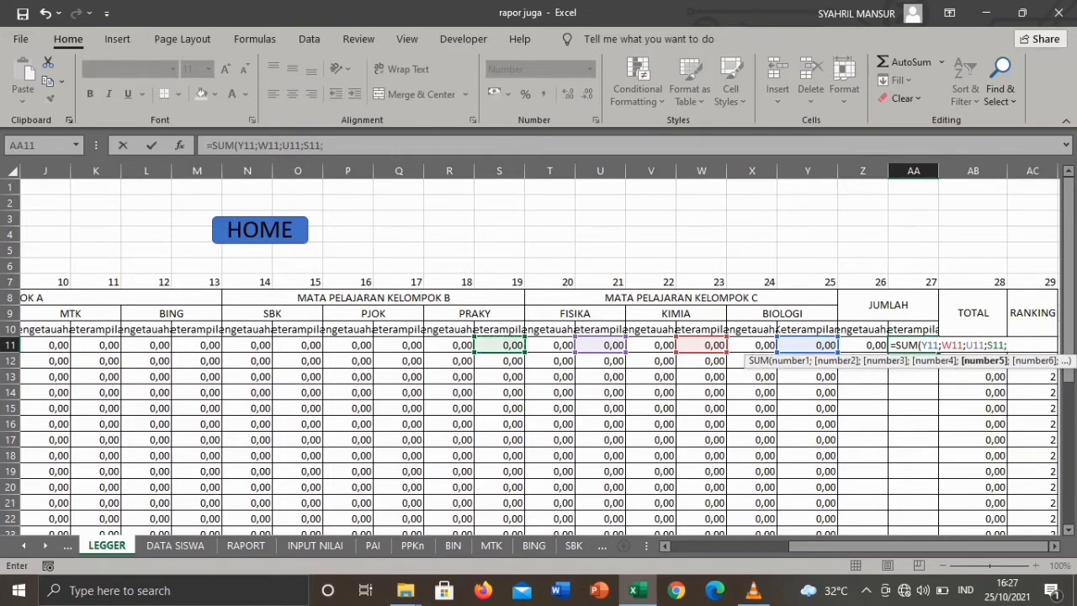
left_click(399, 344)
type(";")
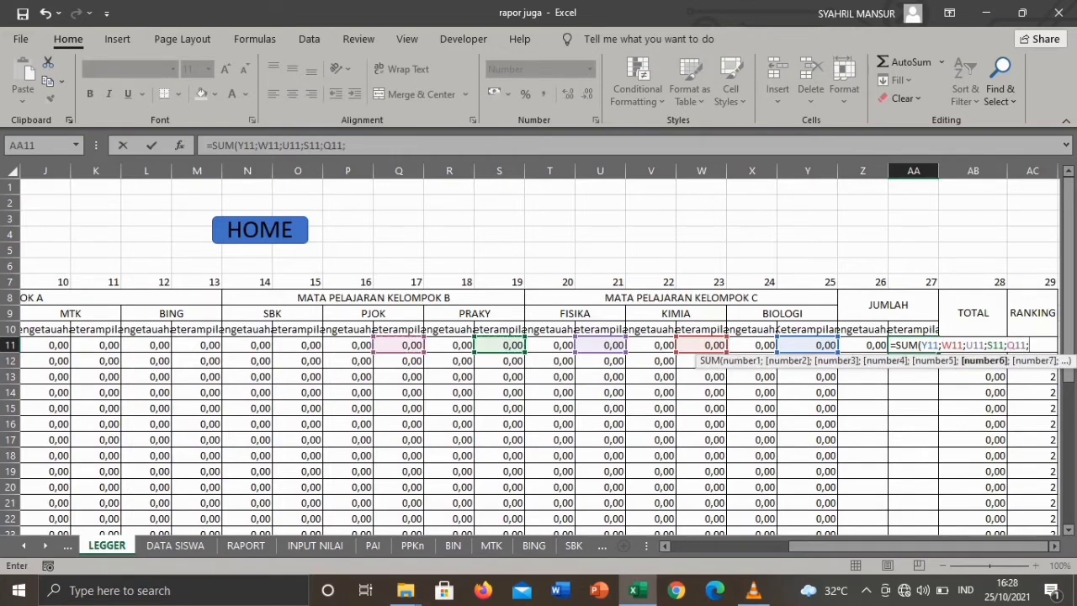
left_click(298, 345)
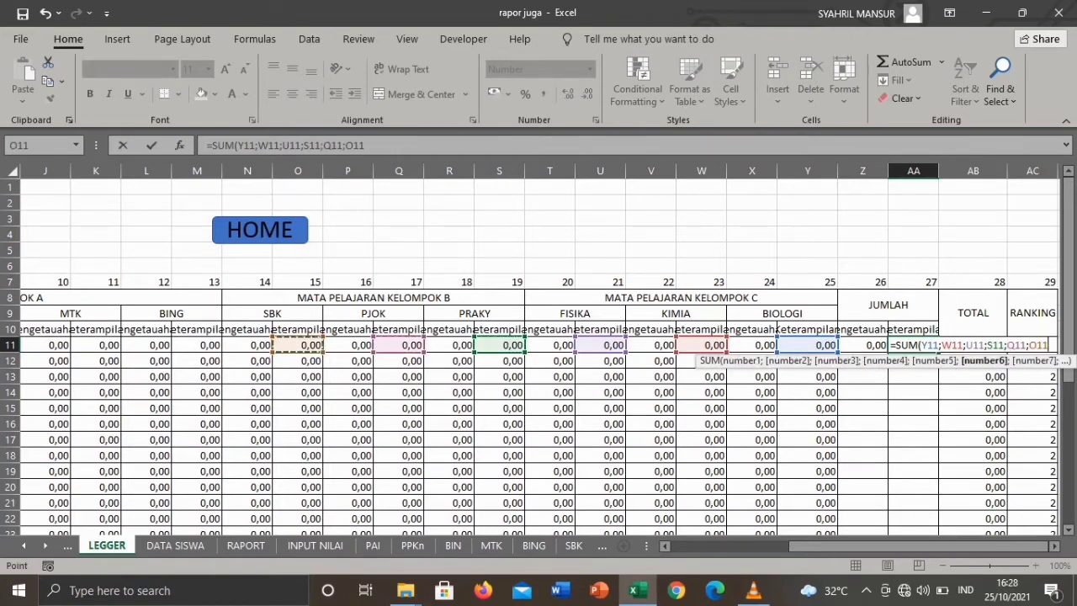
type(";")
Step: Add M11, K11, I11, G11 and E11, then close and commit AA11's SUM
left_click(197, 345)
type(";")
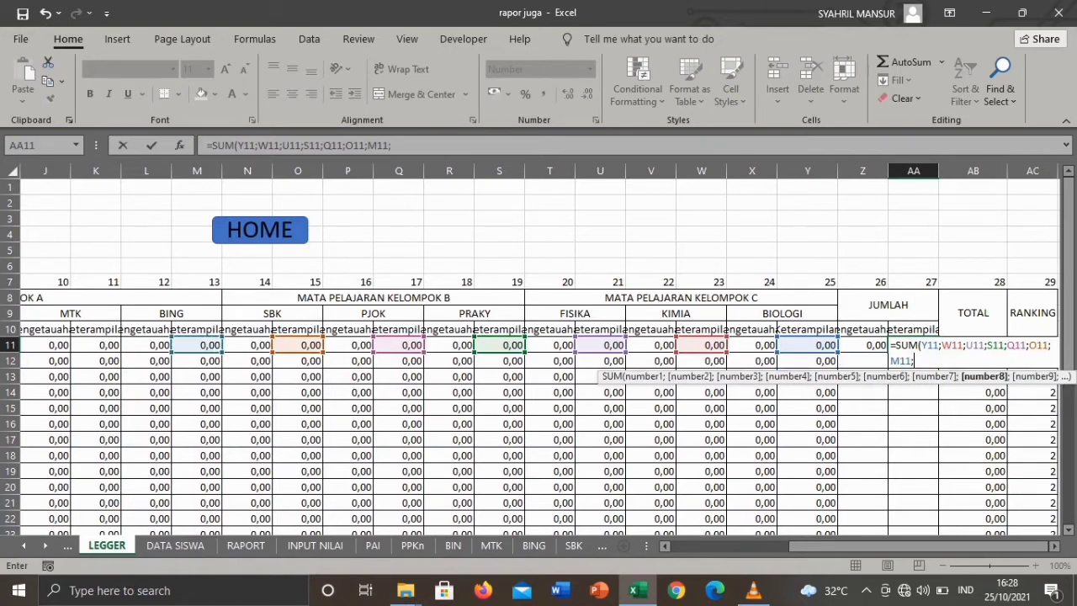
left_click(96, 345)
type(";")
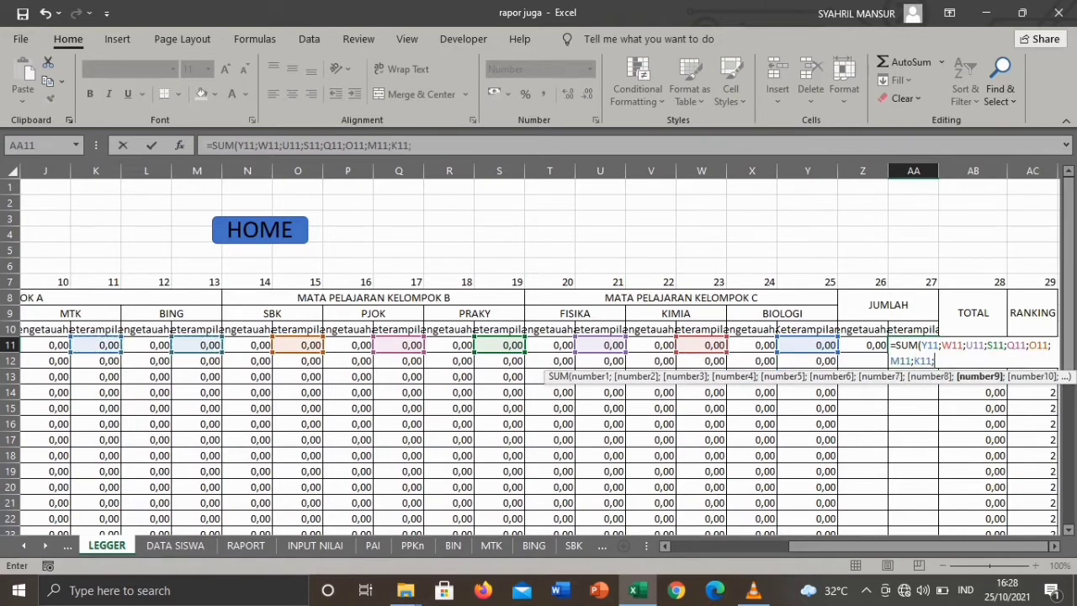
left_click_drag(840, 546, 723, 546)
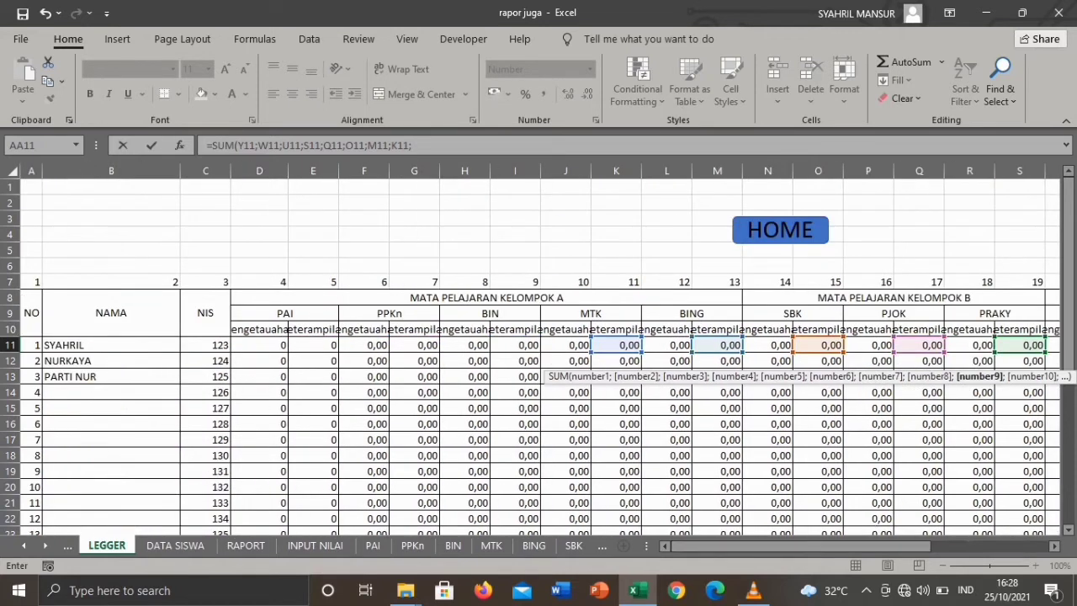
left_click(515, 345)
type(";")
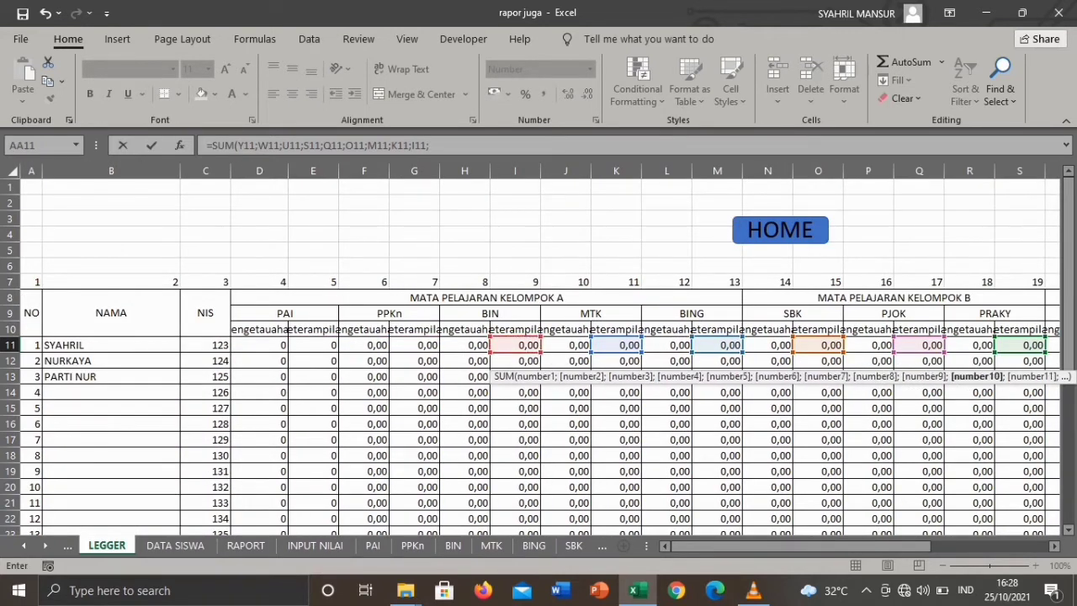
left_click(413, 345)
type(";")
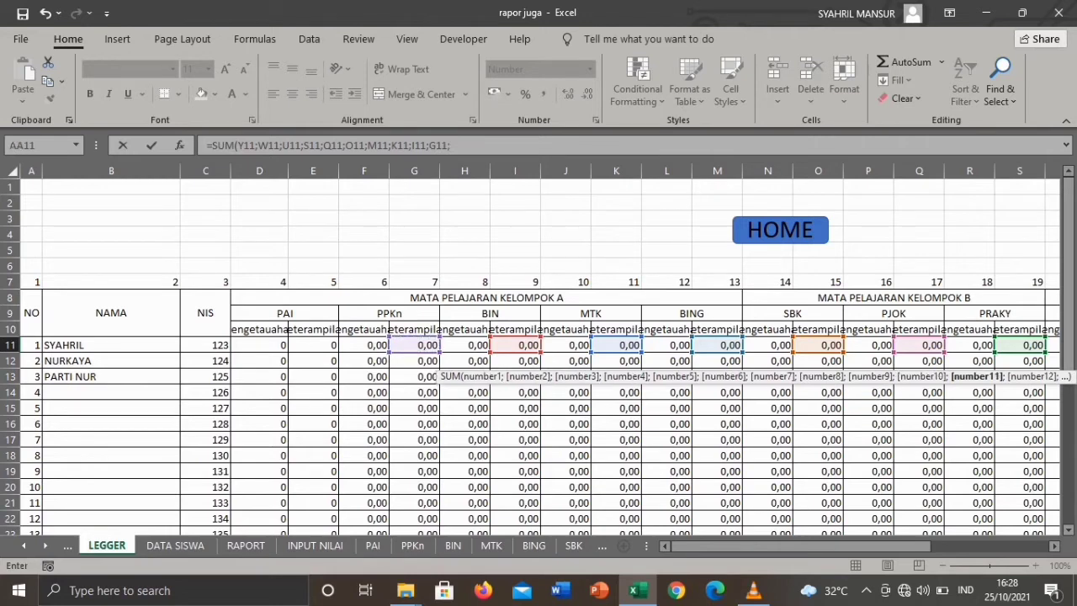
left_click(313, 345)
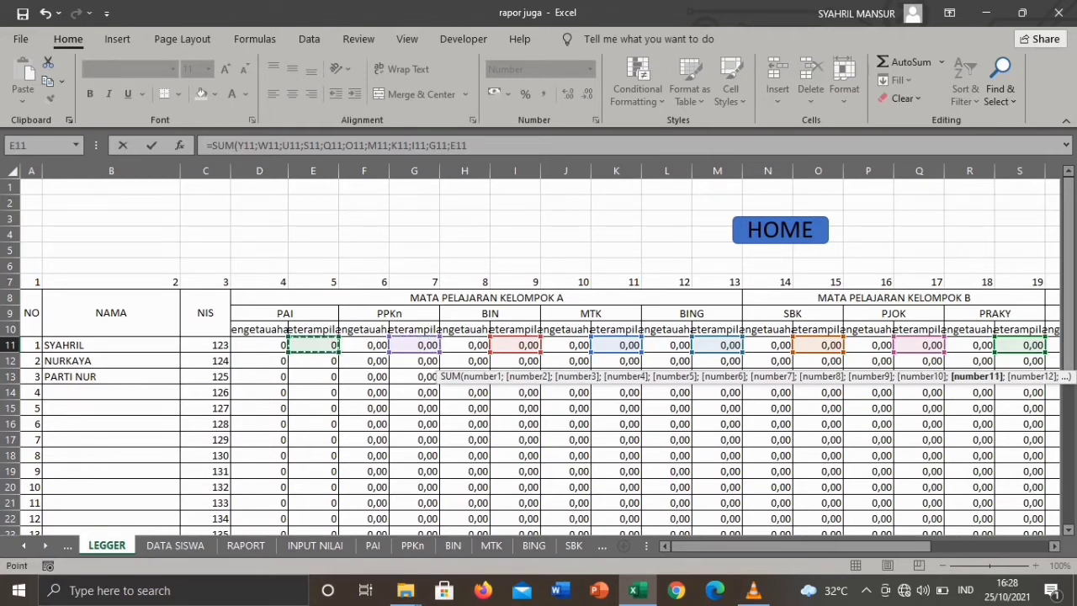
type(")")
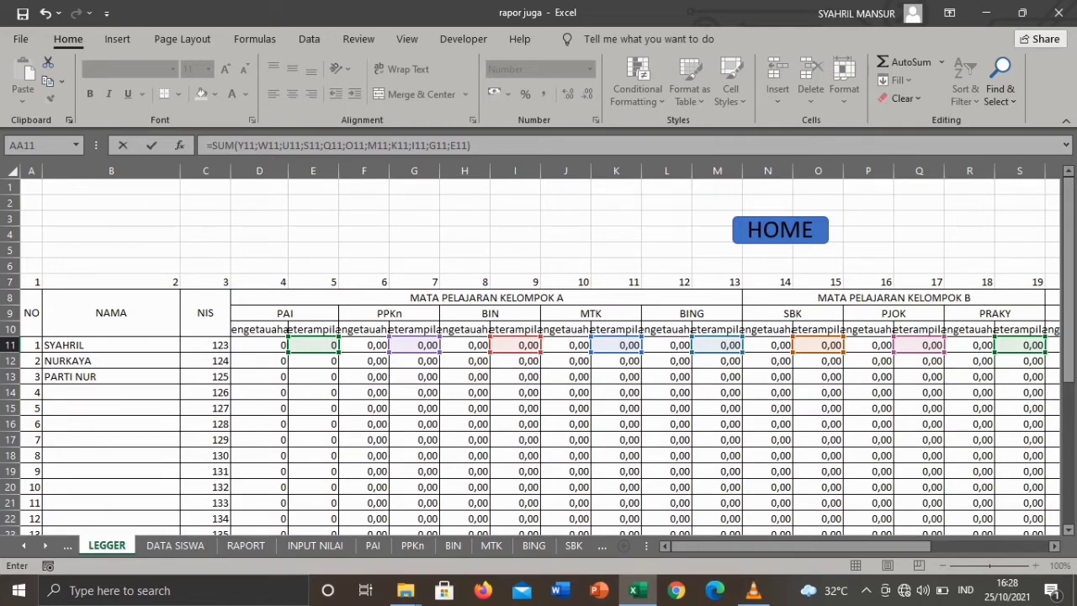
key("Return")
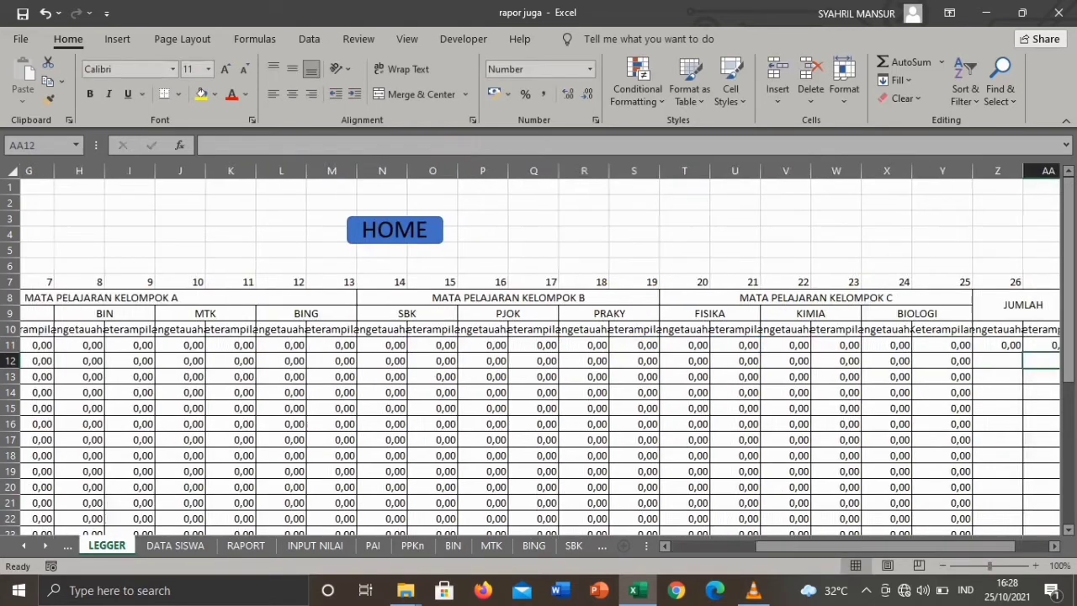
Step: Copy the JUMLAH sum formulas in Z11 and AA11 down through the student rows
left_click(964, 345)
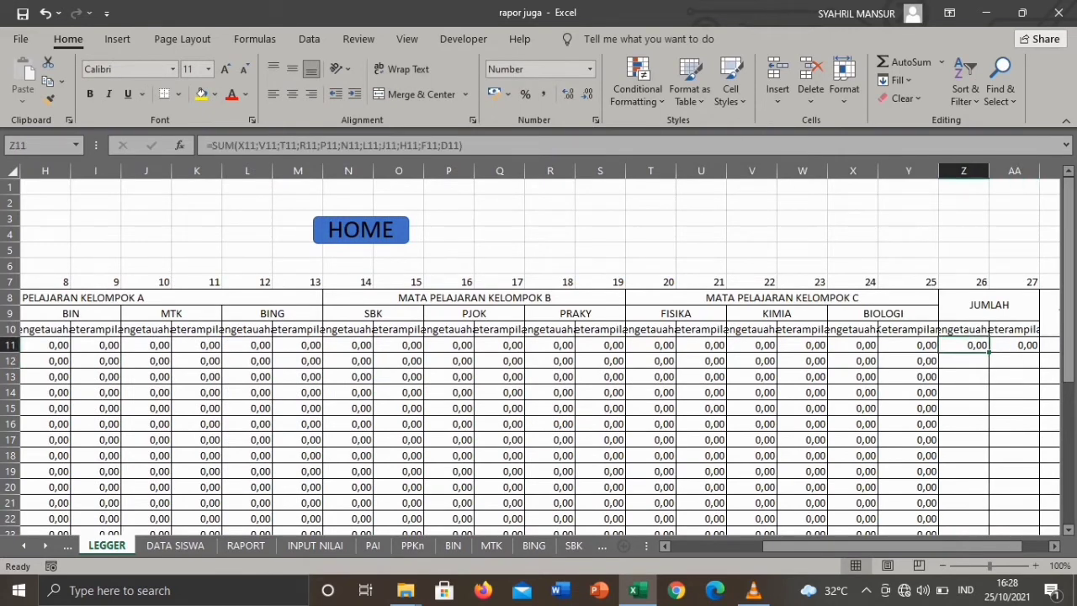
left_click_drag(988, 352, 989, 522)
key("Right")
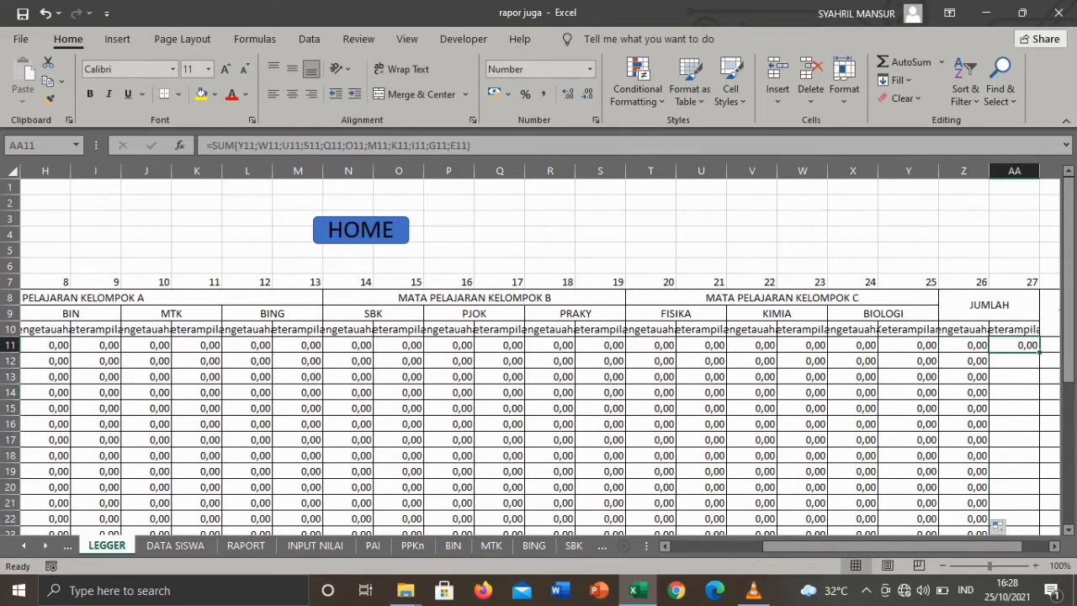
double_click(1039, 351)
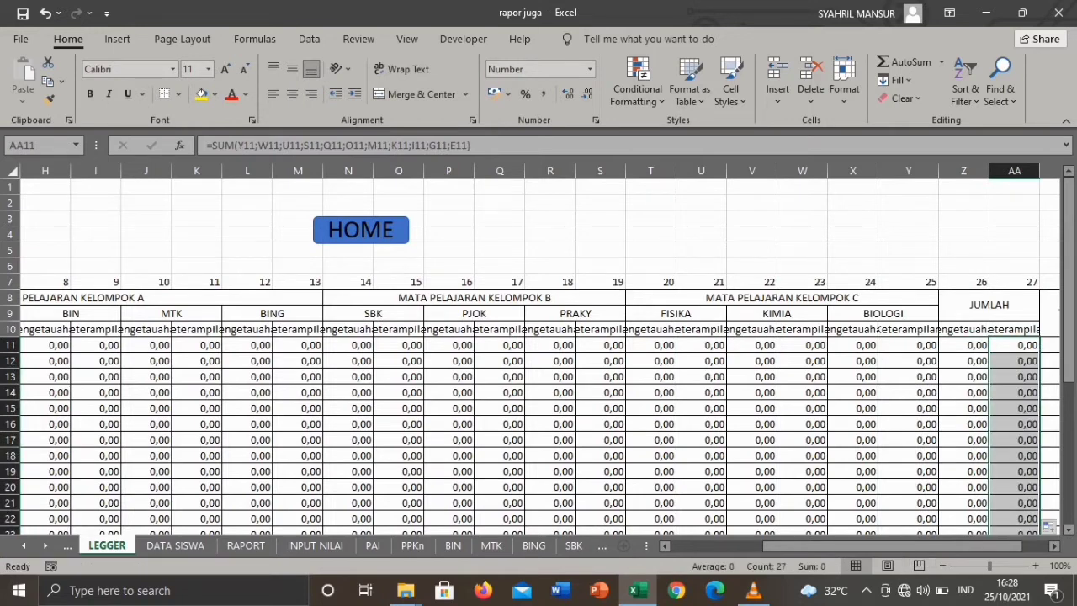
left_click_drag(892, 547, 918, 546)
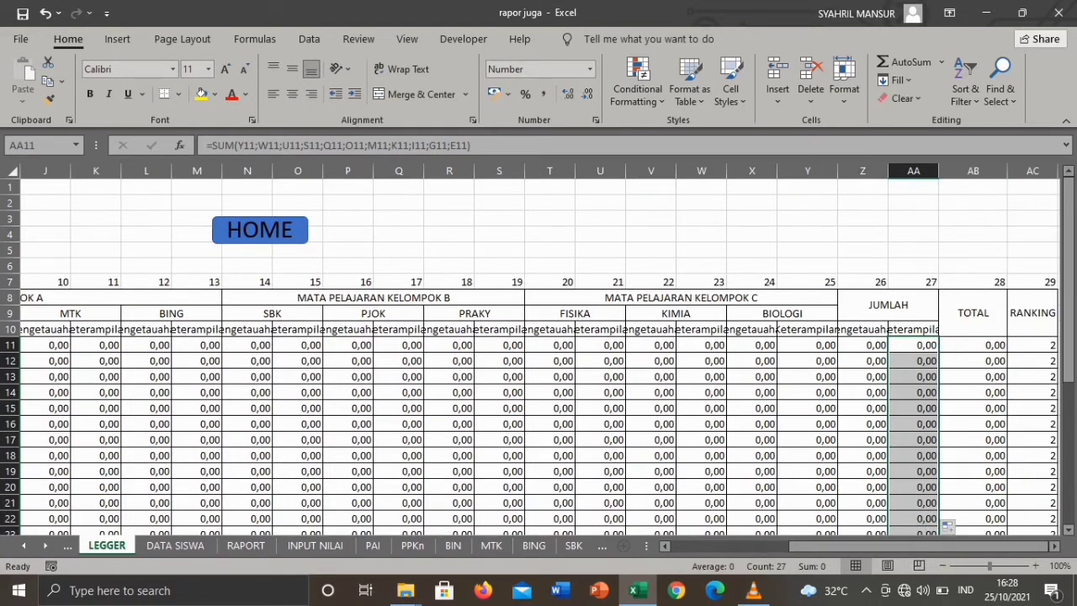
left_click(974, 345)
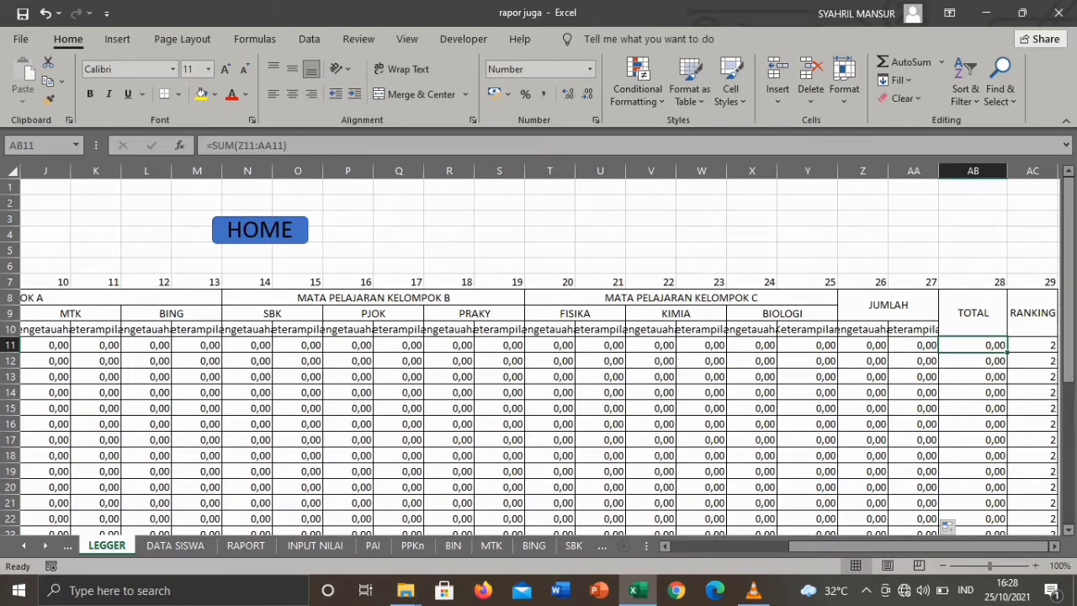
Step: Enter =SUM(Z11:AA11) in AB11 and copy the TOTAL formula down every student row
type("=SUM")
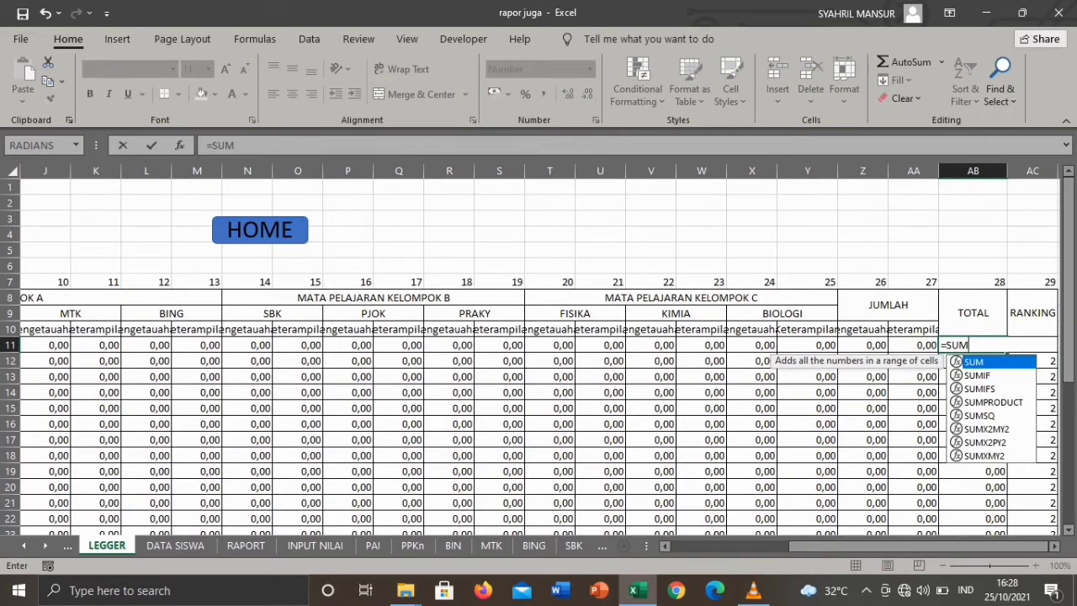
type("(")
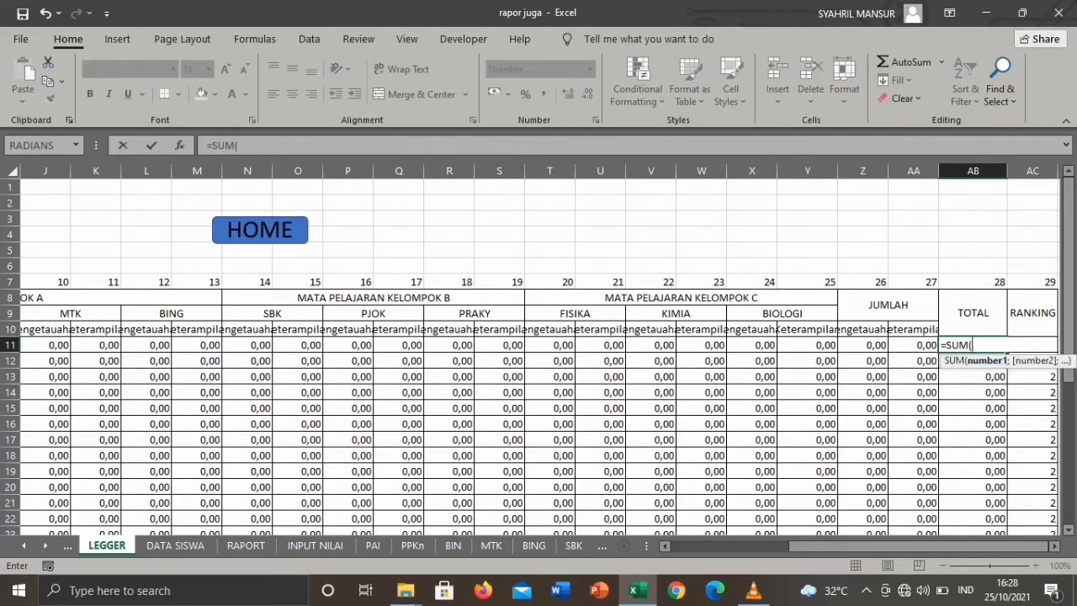
left_click(863, 345)
key("shift+Right")
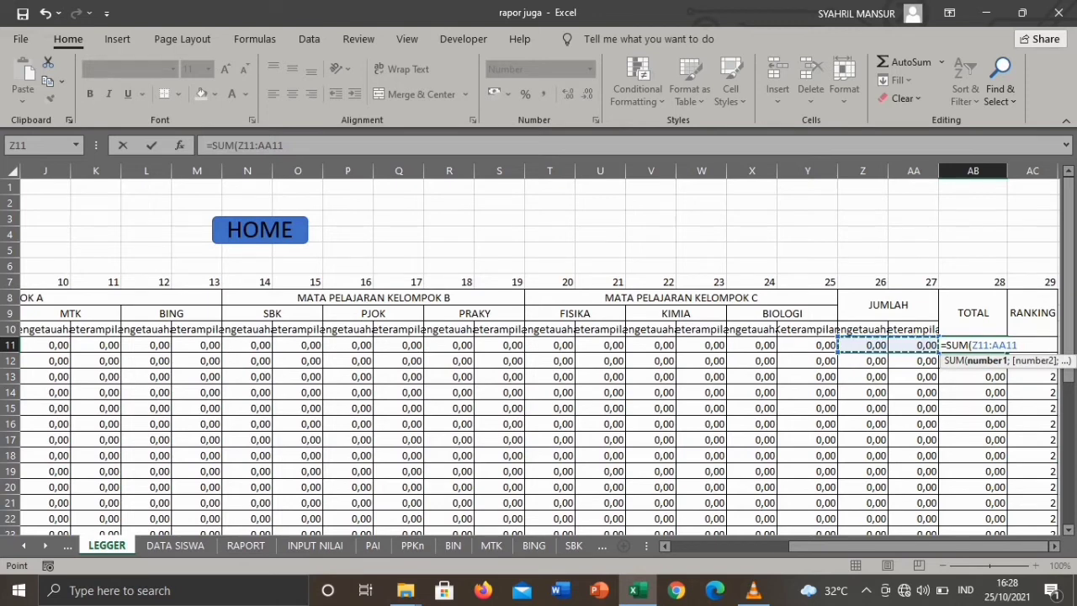
type(")")
key("Return")
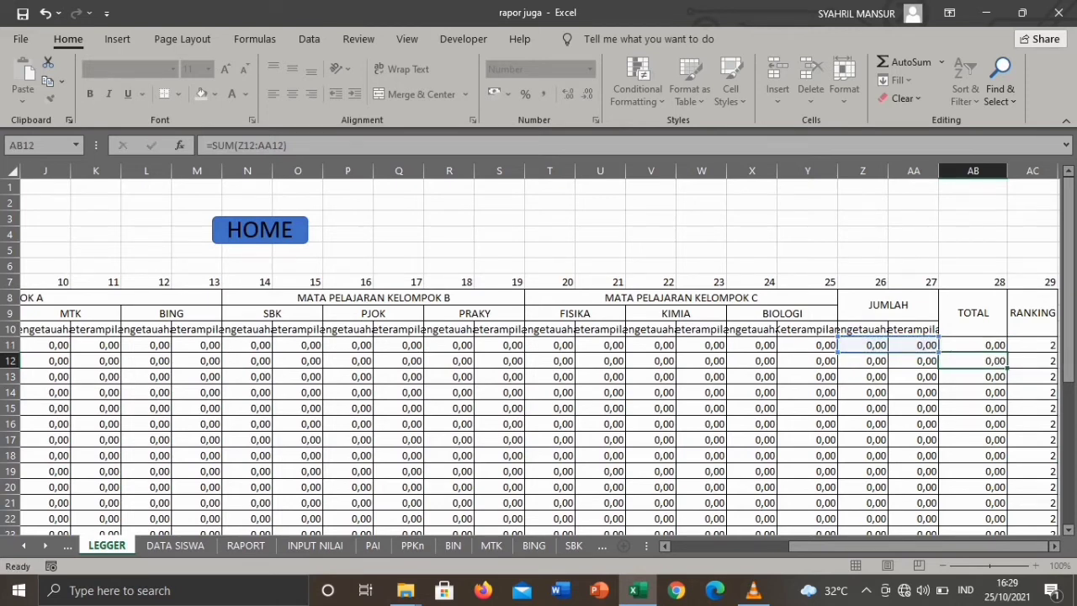
left_click(972, 345)
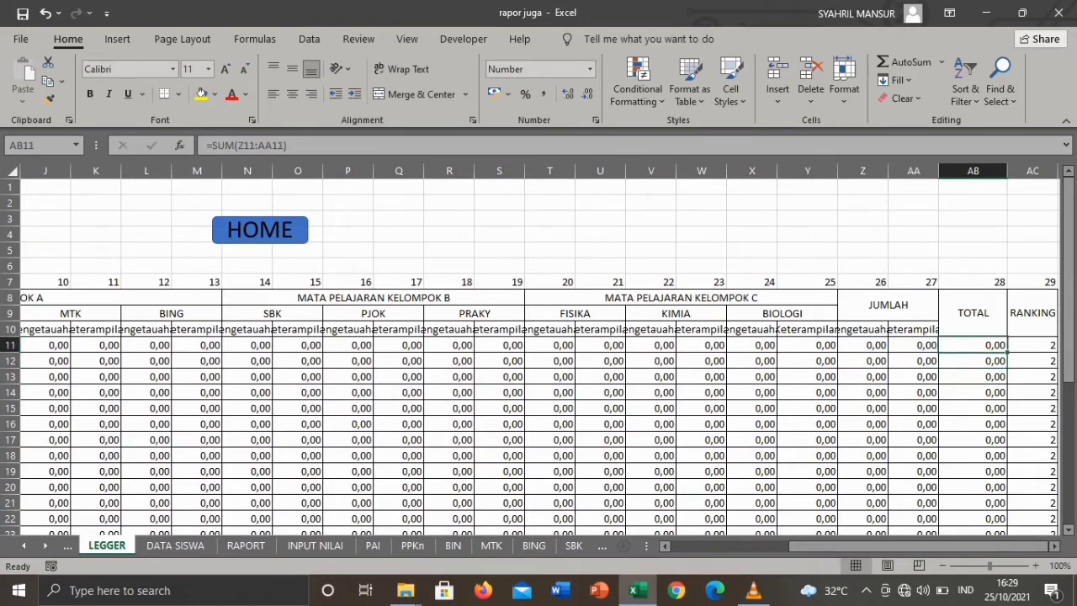
double_click(1007, 353)
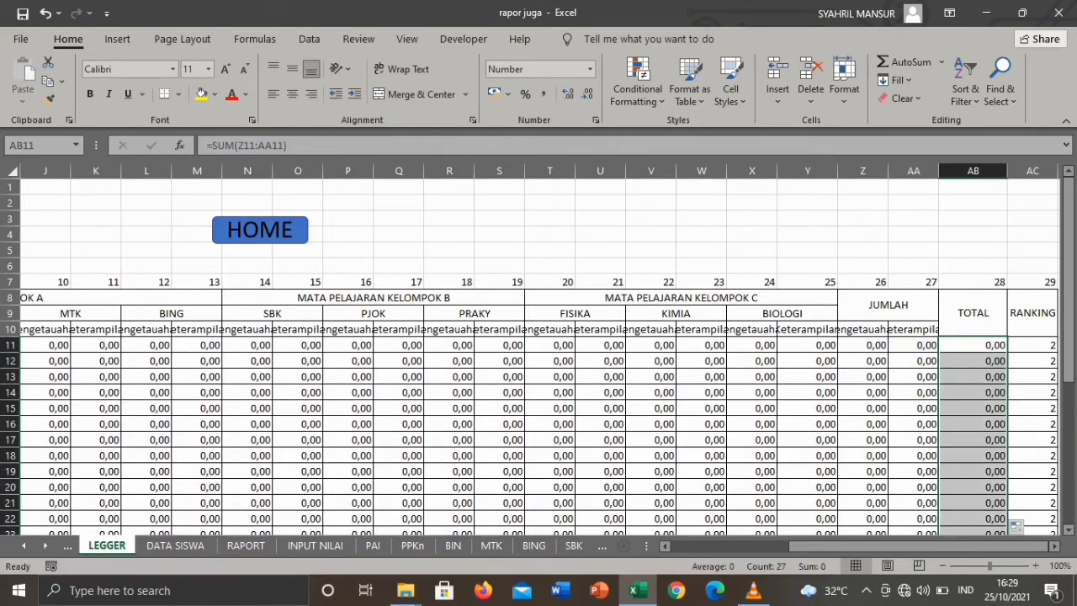
left_click(1033, 345)
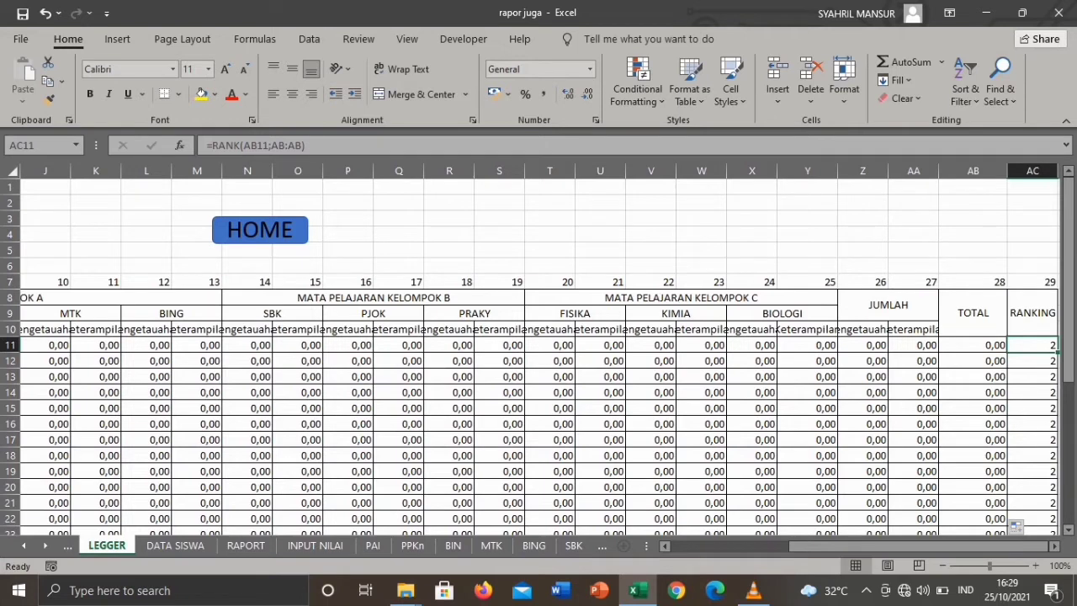
Step: Enter =RANK(AB11;AB:AB) in AC11 to rank the first TOTAL against column AB
type("=RANK.AVG(")
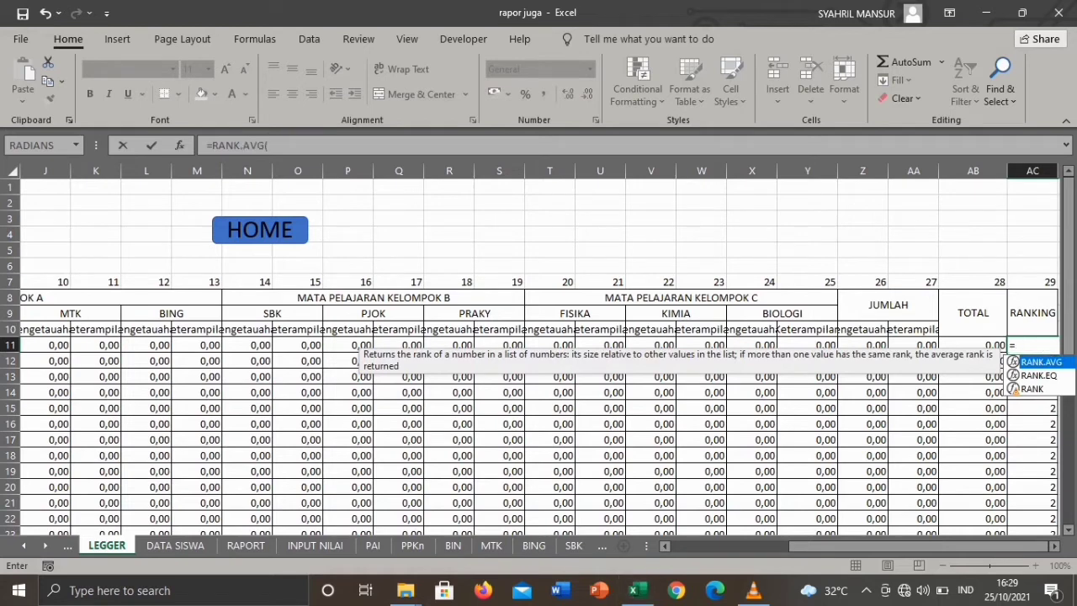
key("Tab")
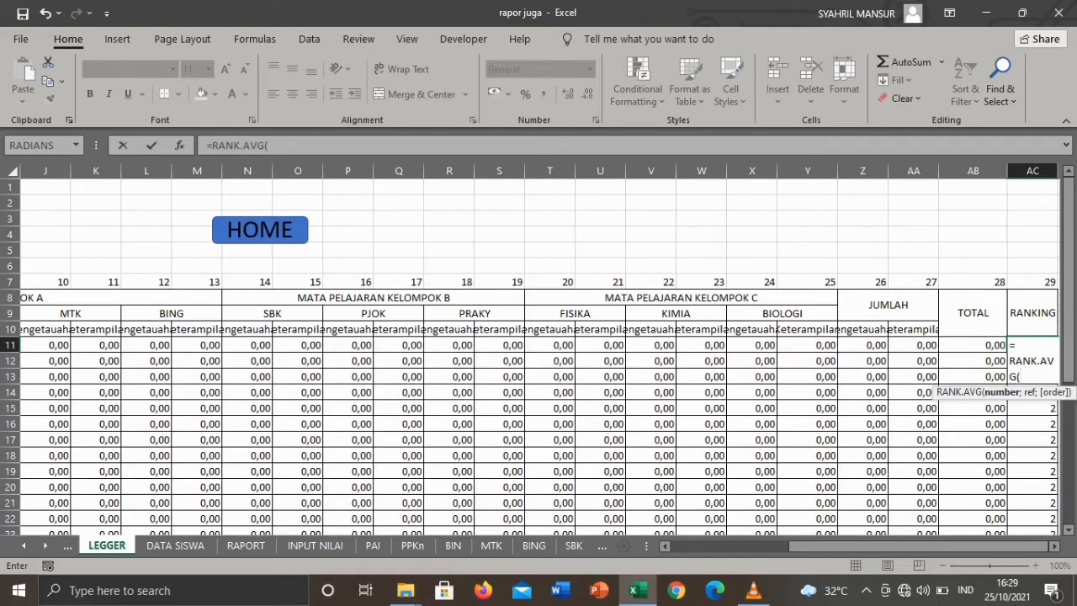
key("BackSpace")
key("BackSpace")
key("BackSpace")
key("BackSpace")
key("BackSpace")
key("BackSpace")
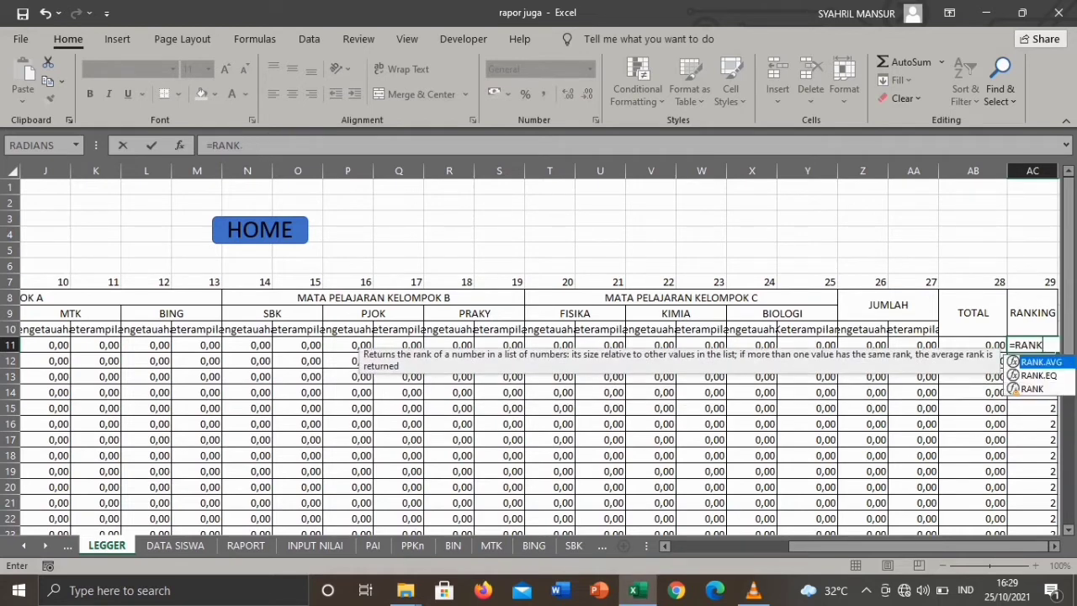
key("Down")
key("Down")
key("Down")
key("Down")
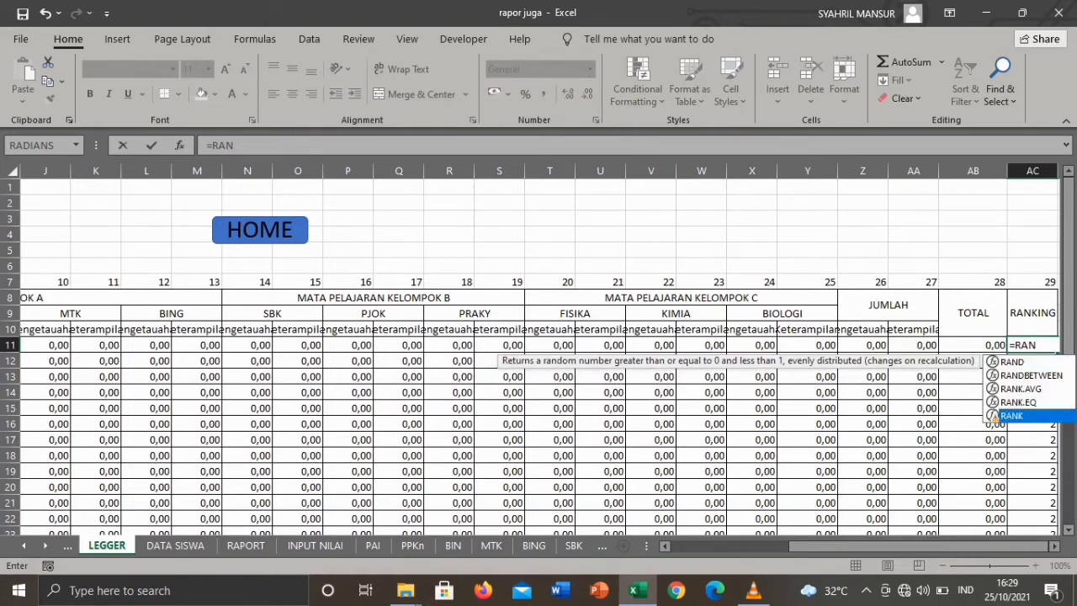
key("Tab")
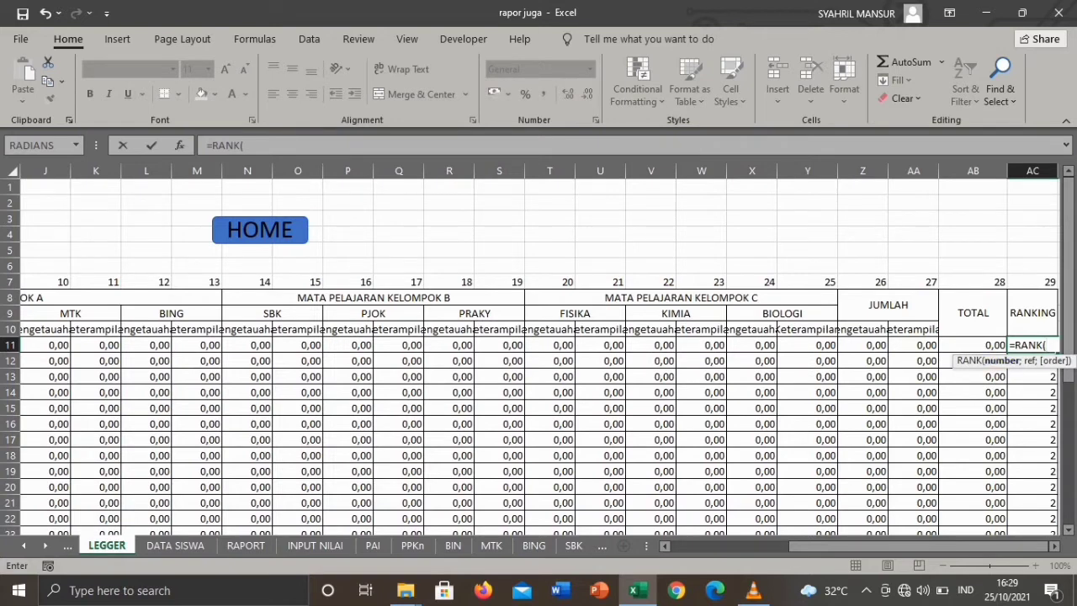
key("Left")
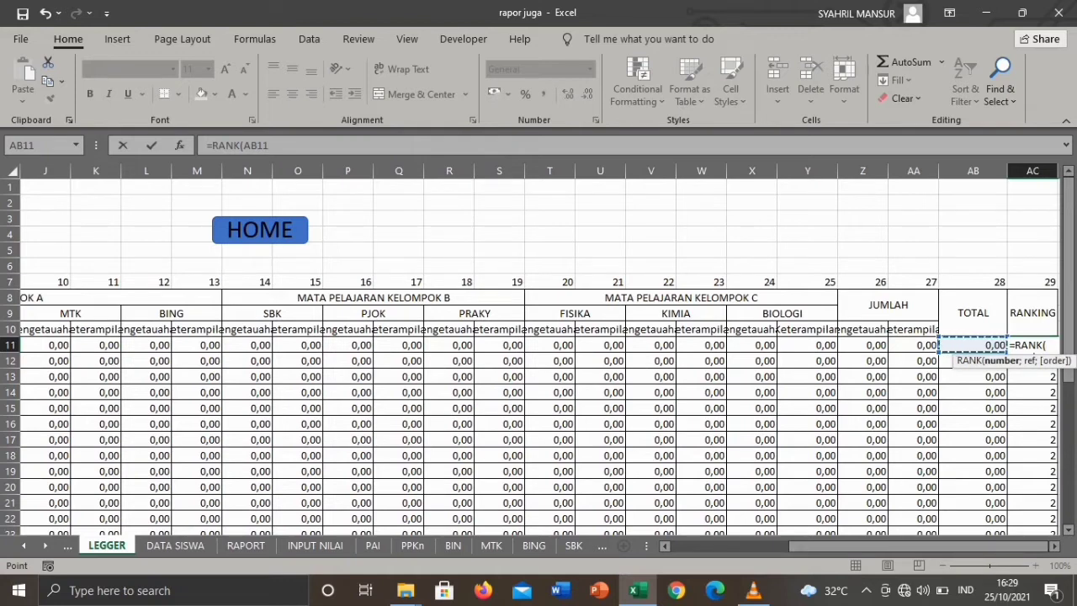
type(";")
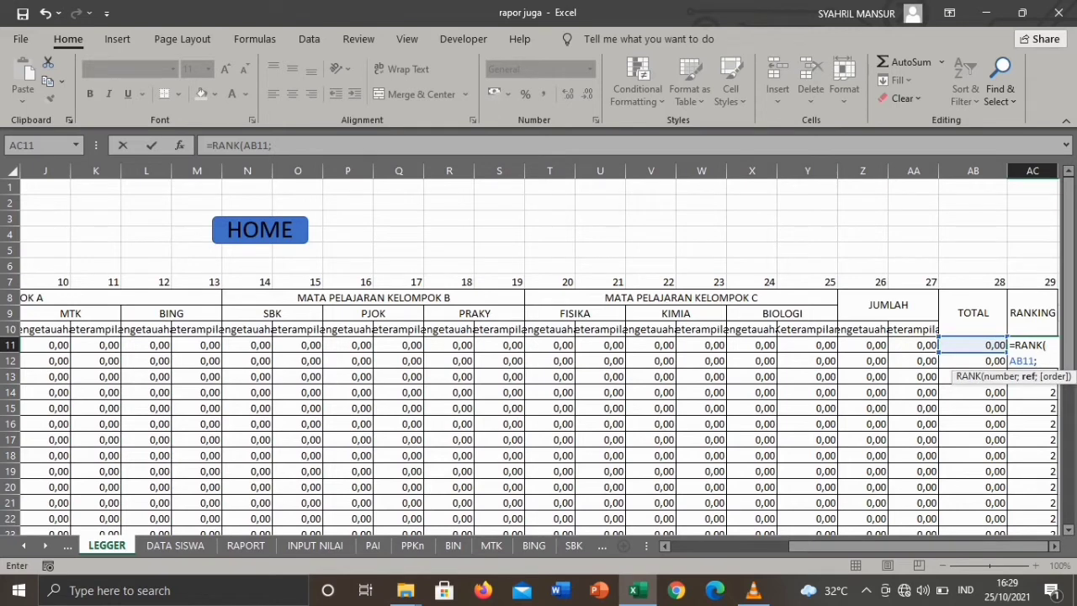
left_click(973, 171)
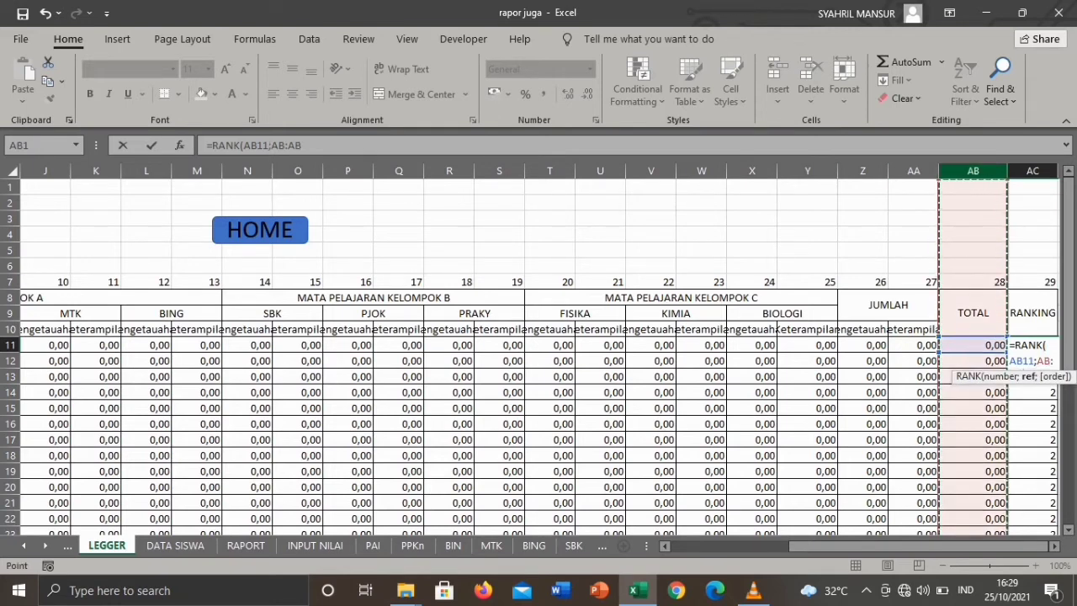
type(")")
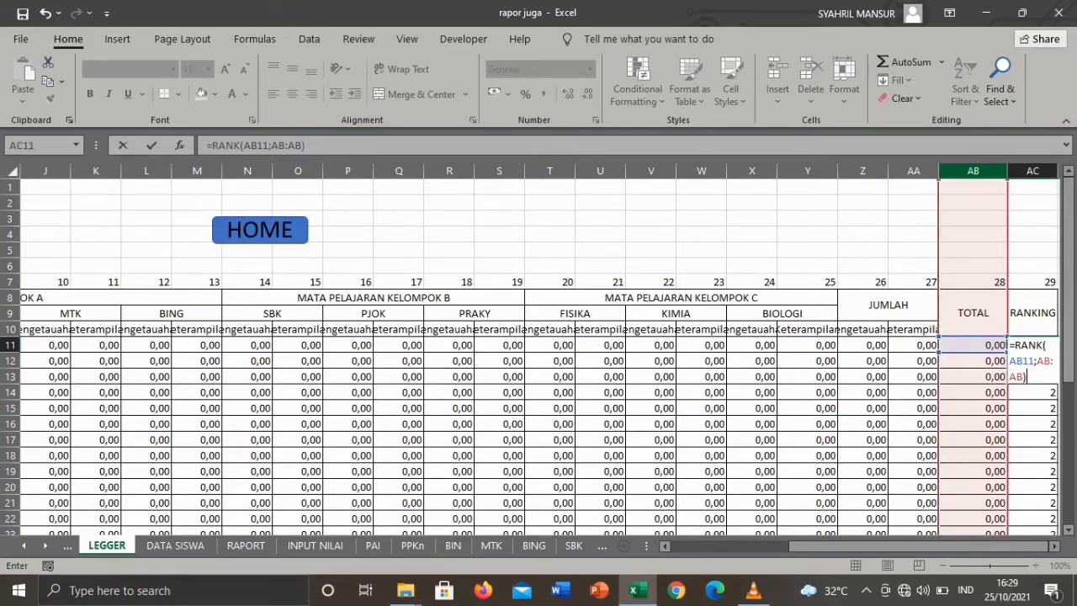
key("Return")
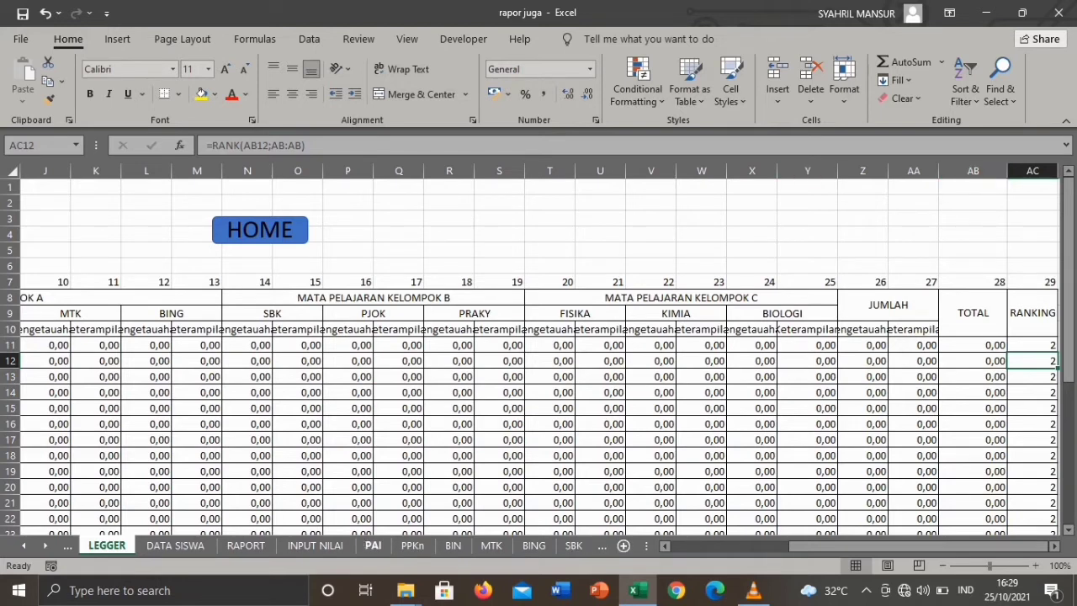
Step: On the PAI sheet, enter knowledge scores 90, 98 and 98 for the three students
left_click(373, 545)
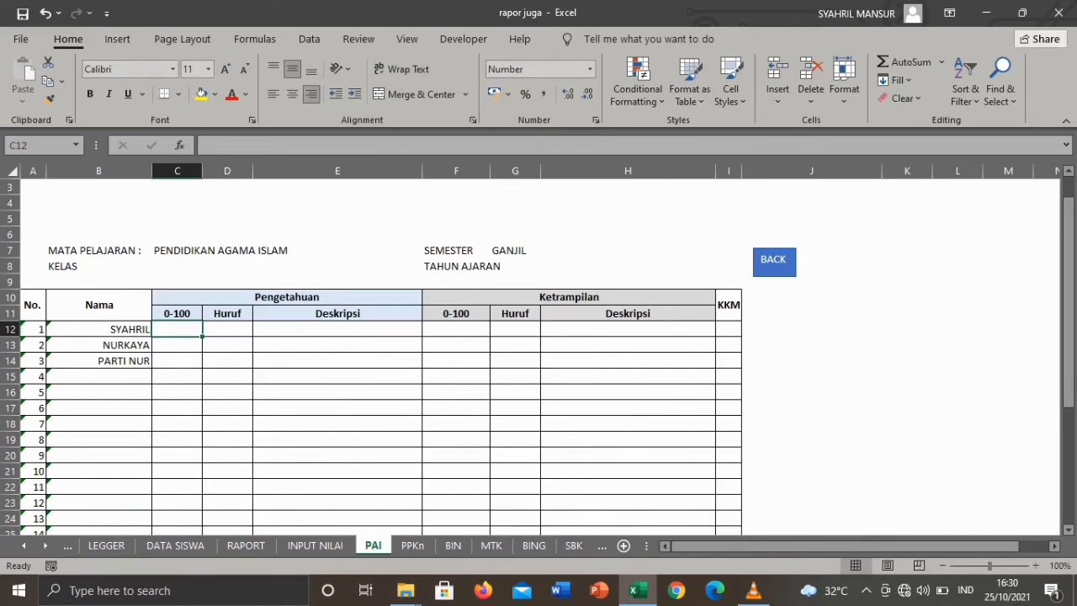
type("90")
key("Return")
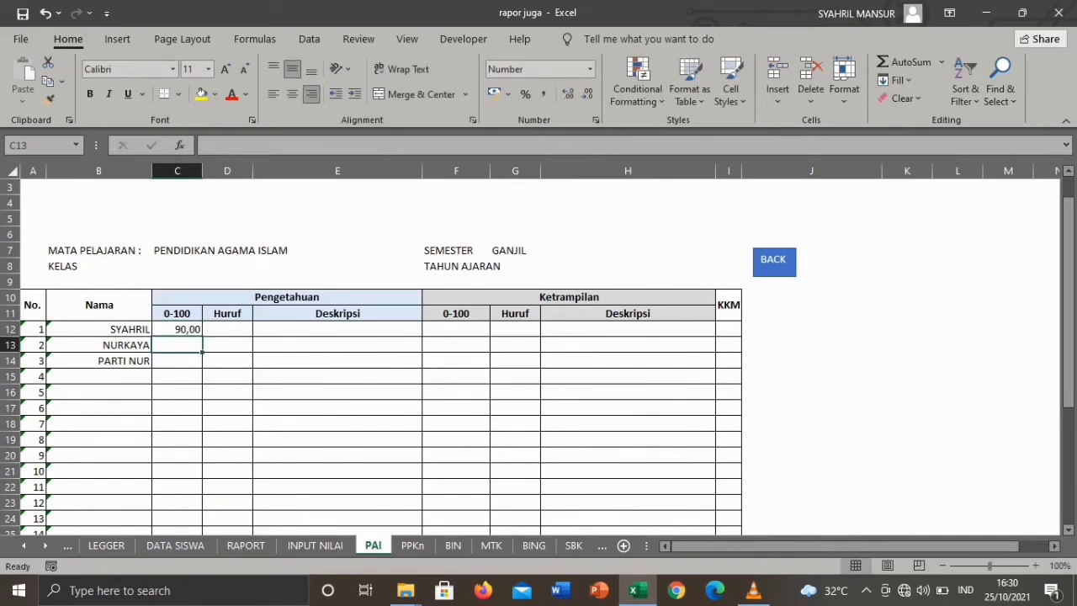
key("Up")
key("Up")
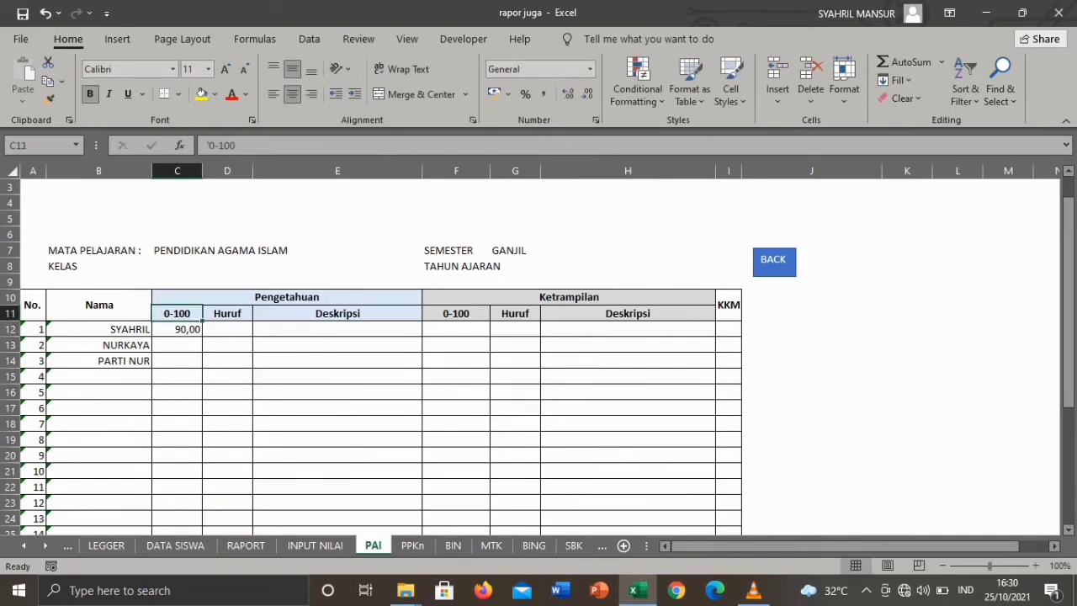
key("Down")
key("Down")
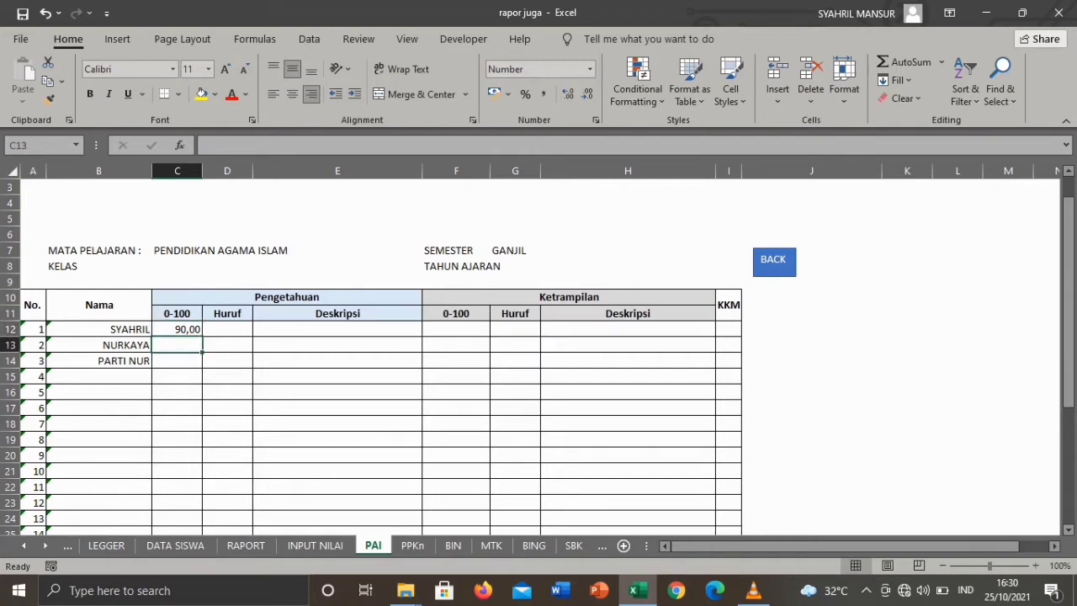
type("98")
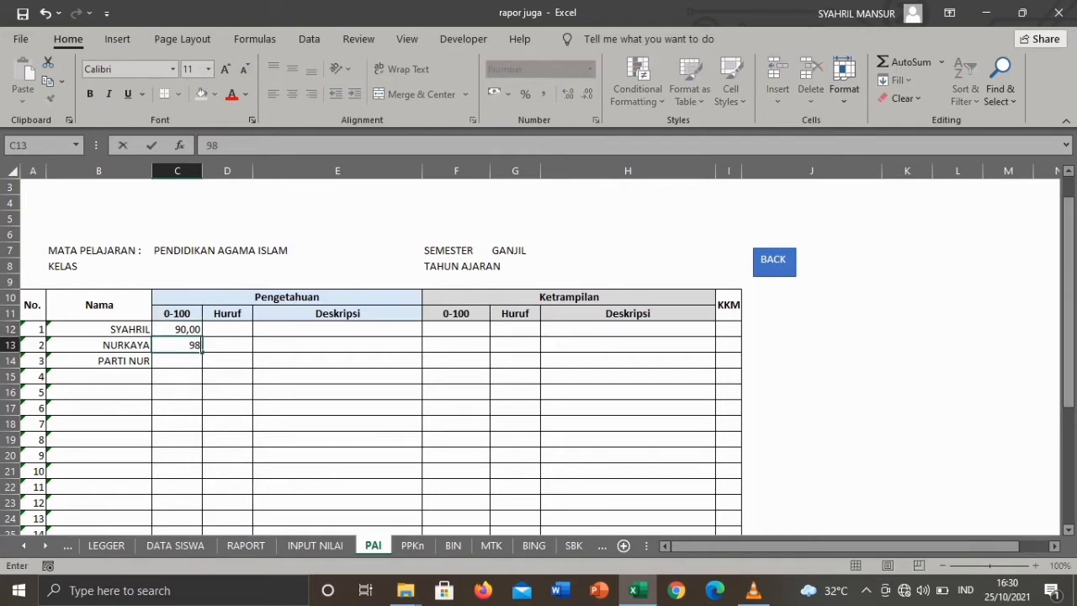
key("Return")
type("98")
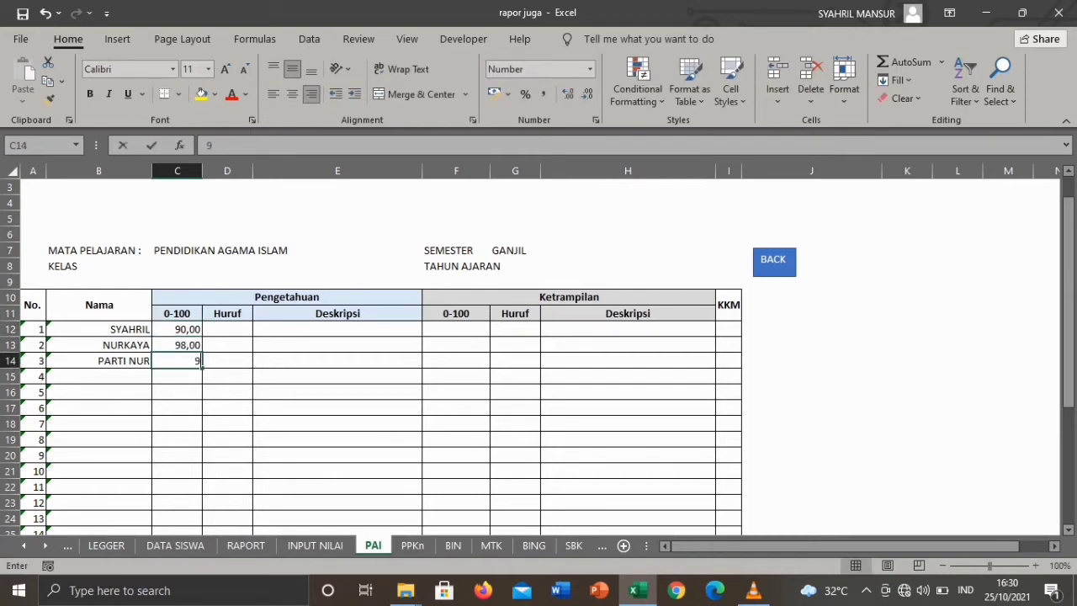
key("Right")
key("Right")
key("Right")
key("Right")
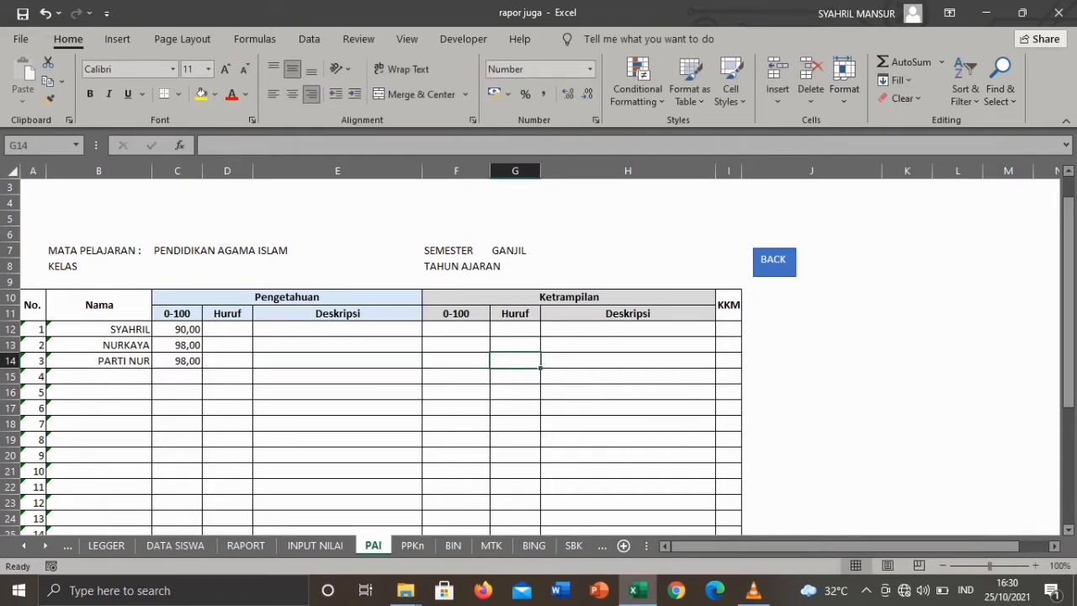
Step: Enter skill scores of 89 for all three students in F12:F14
key("Left")
key("Up")
key("Up")
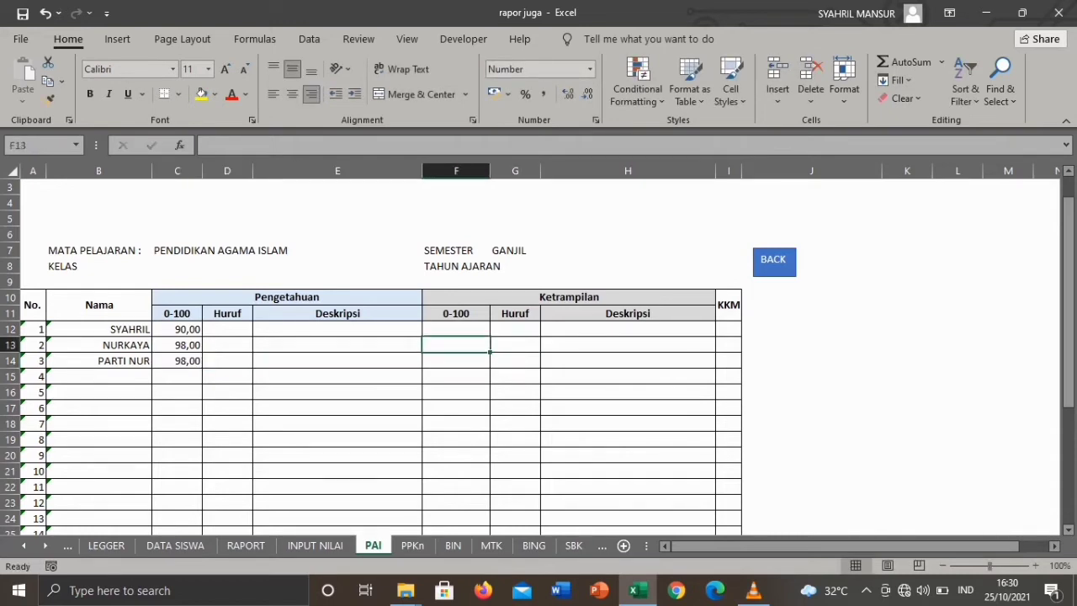
type("89")
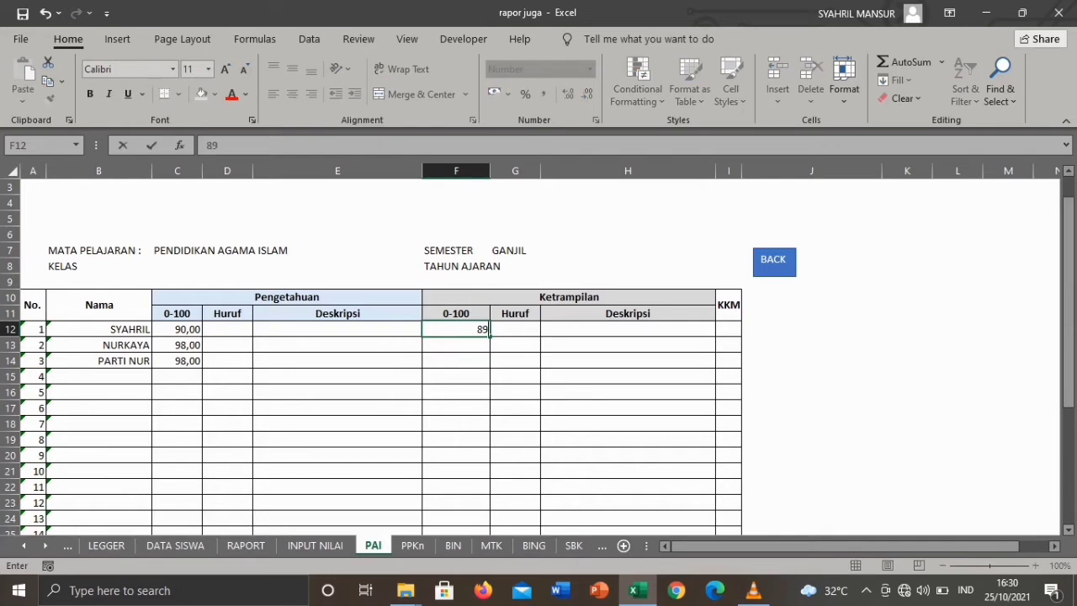
key("Return")
type("89")
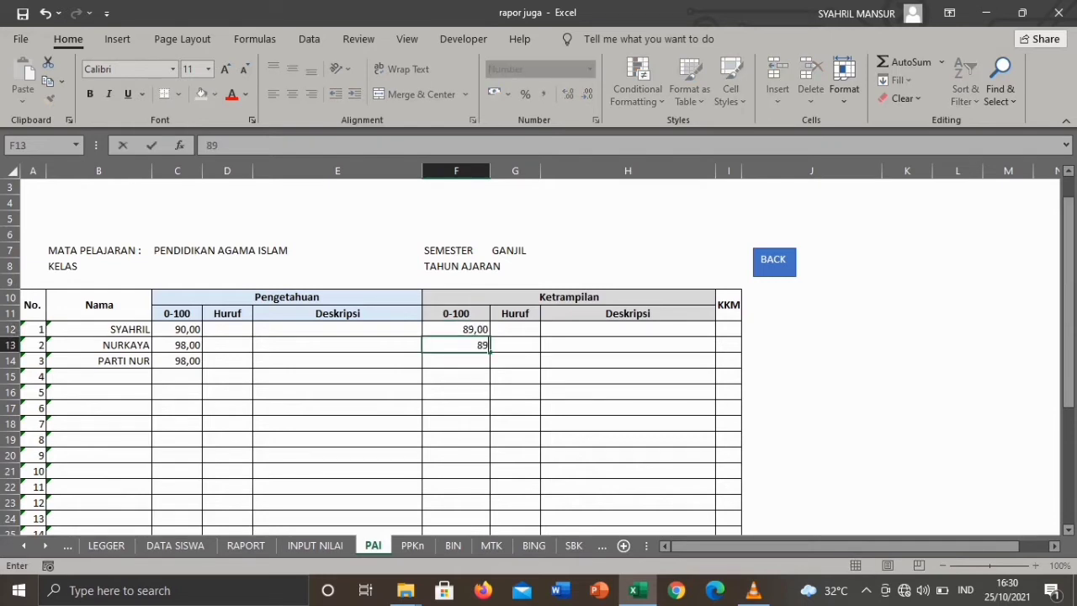
key("Return")
type("89")
key("Return")
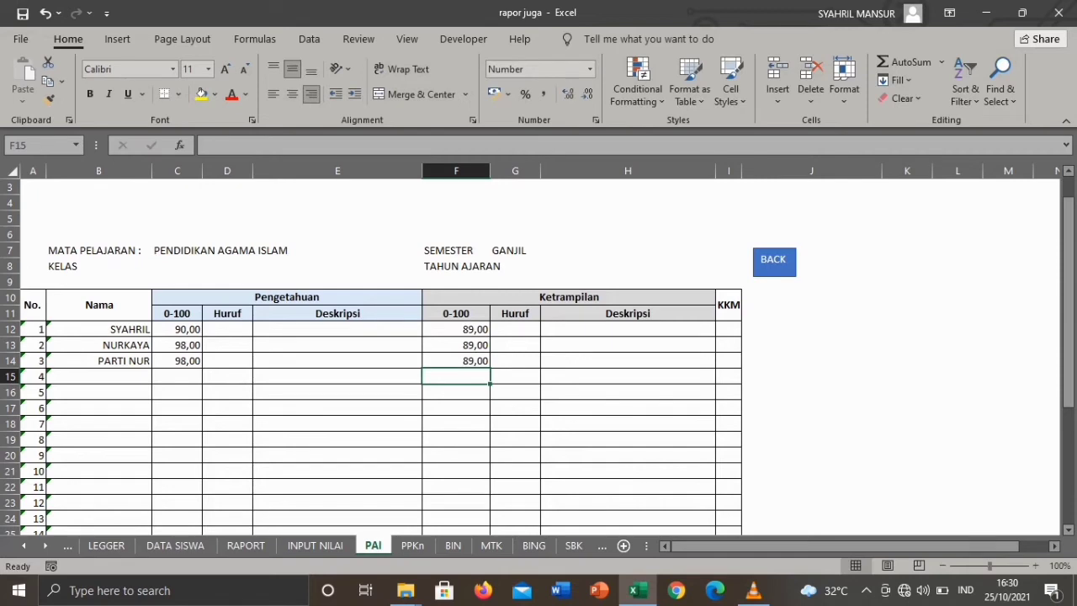
left_click(177, 329)
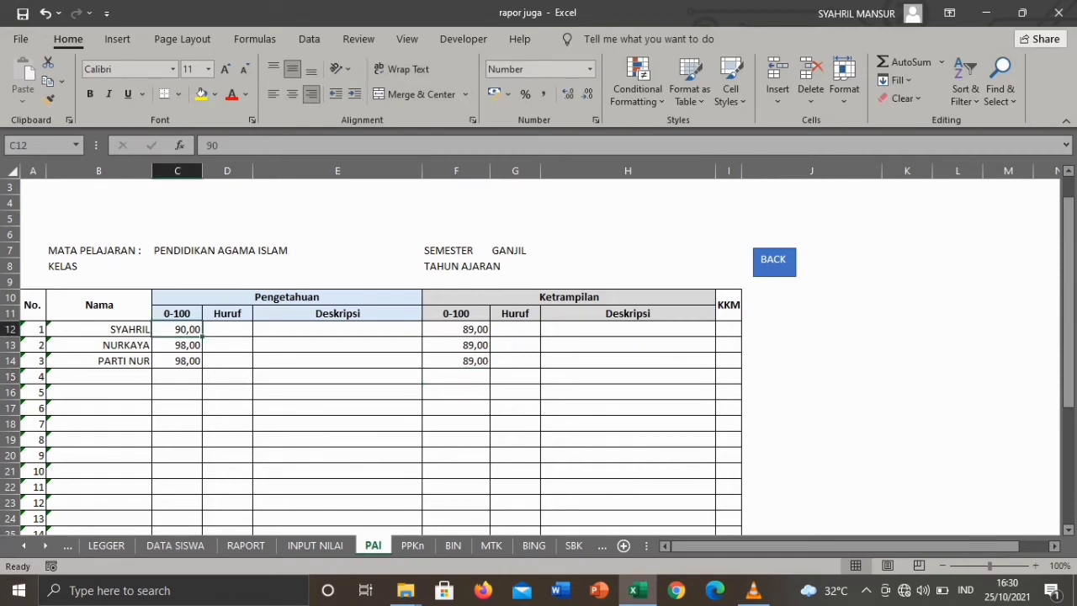
Step: Give the knowledge scores in column C from C12 down a custom whole-number format
mouse_move(176, 329)
left_mouse_down()
mouse_move(181, 438)
mouse_move(206, 526)
mouse_move(198, 530)
mouse_move(202, 447)
left_mouse_up()
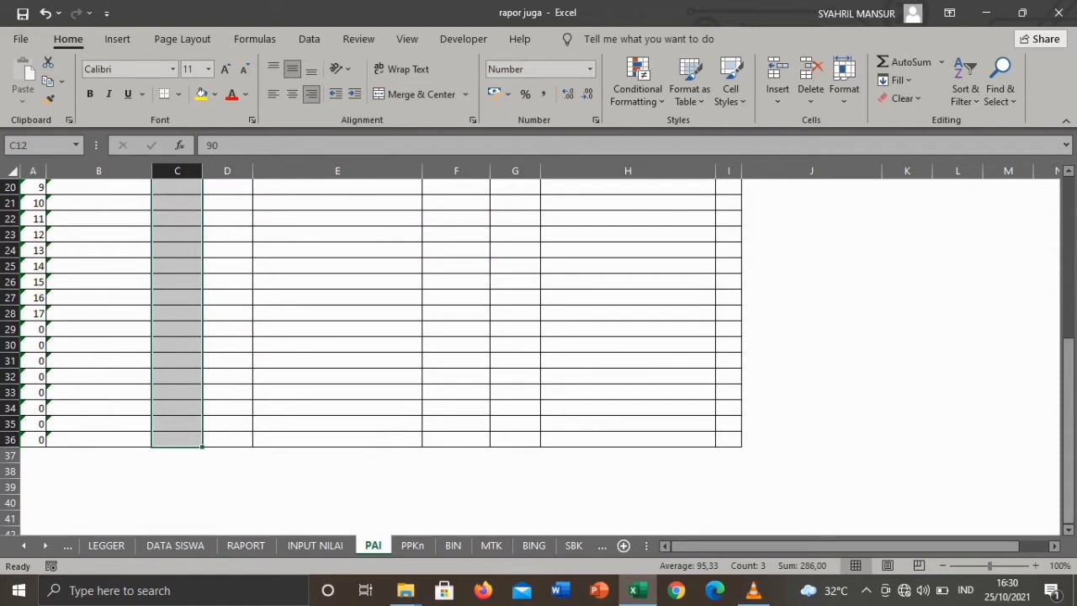
right_click(194, 421)
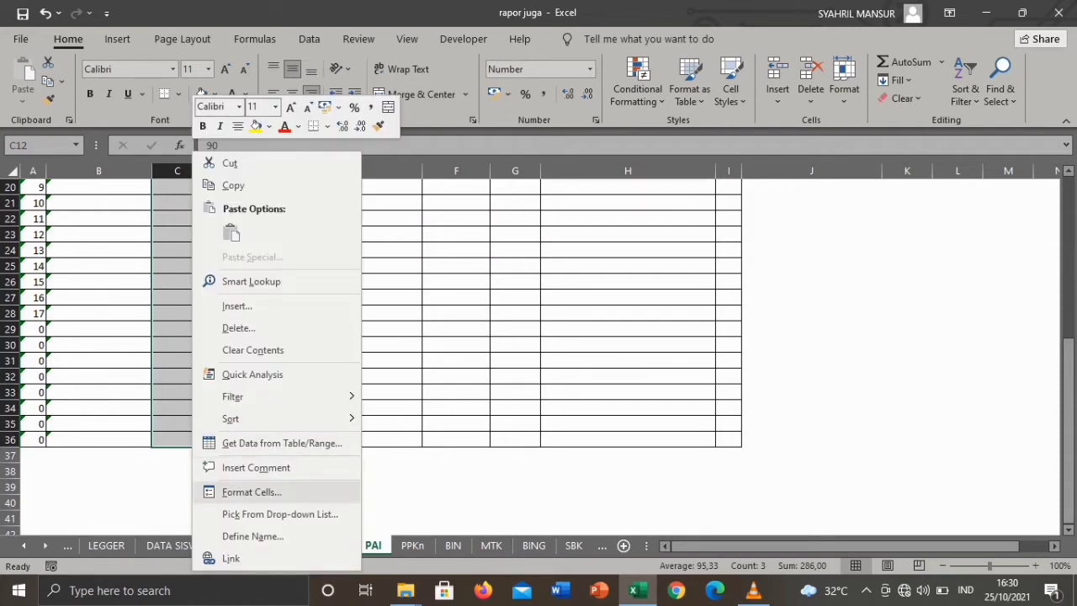
left_click(251, 491)
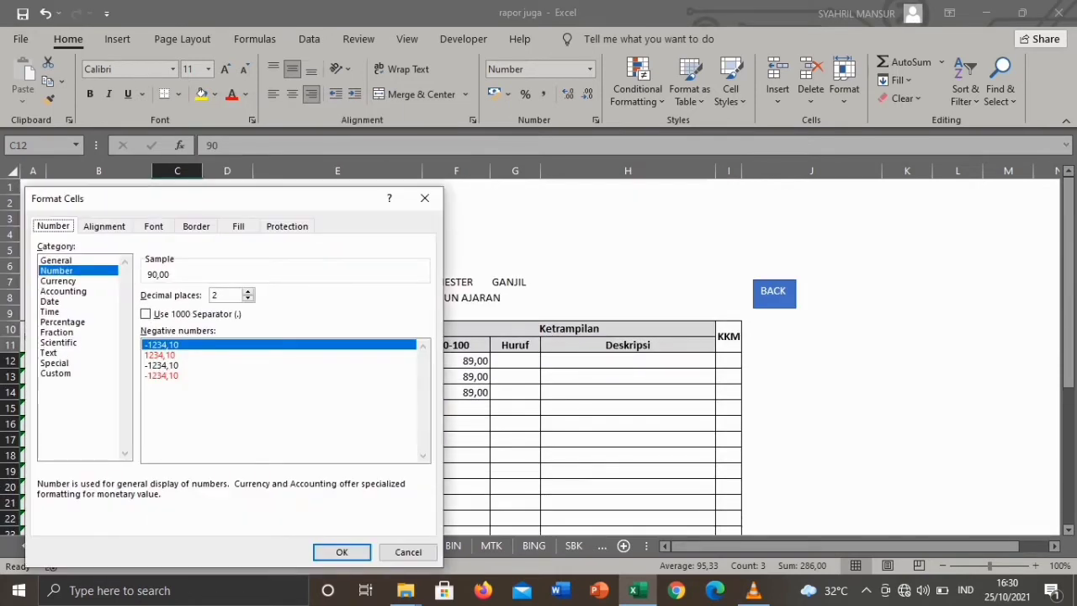
left_click(56, 374)
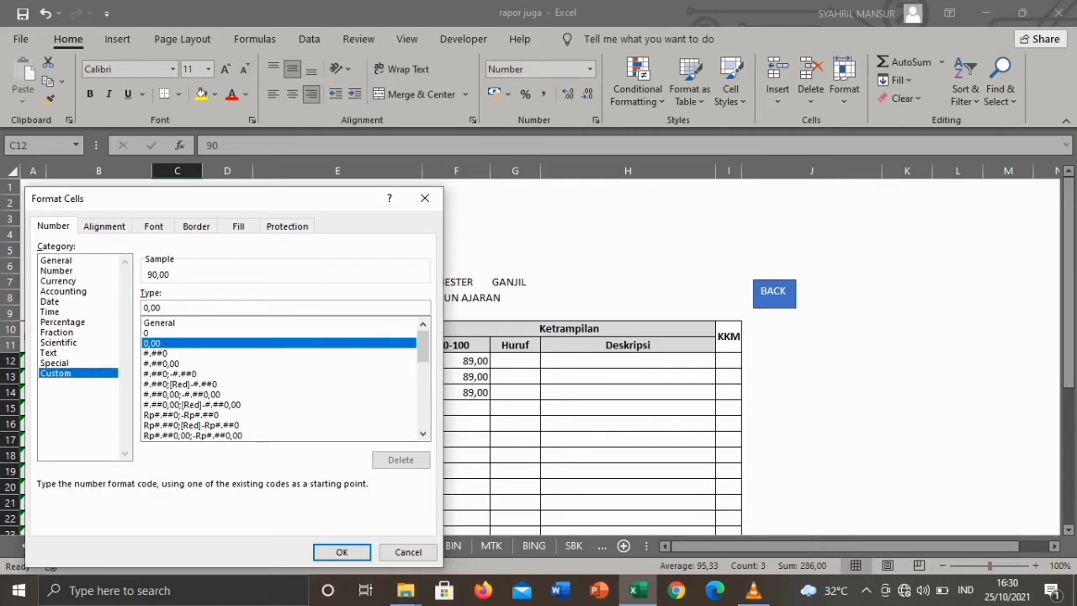
left_click(147, 333)
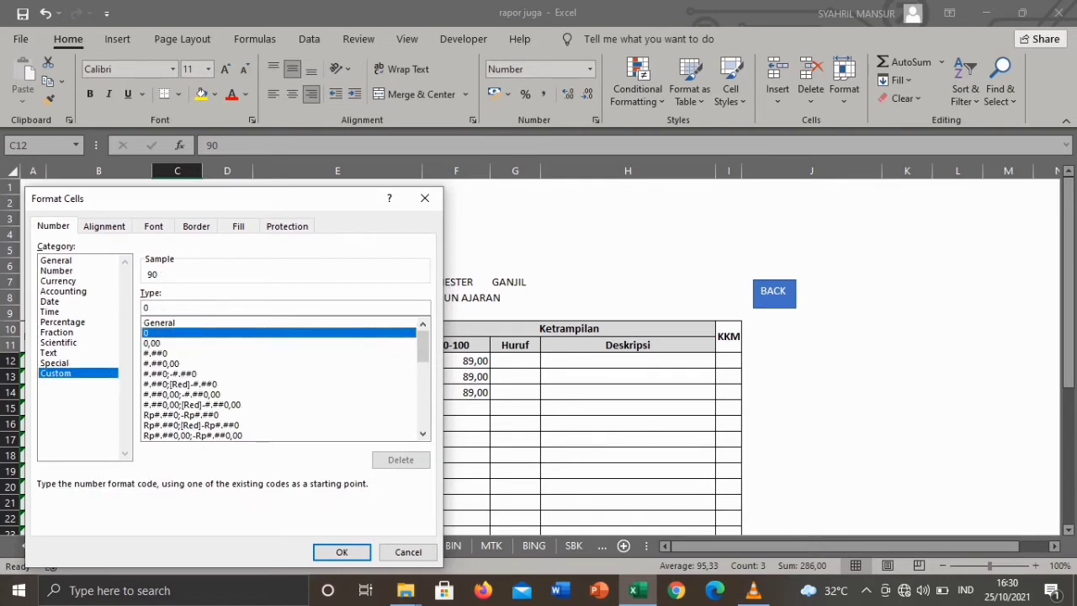
left_click(341, 552)
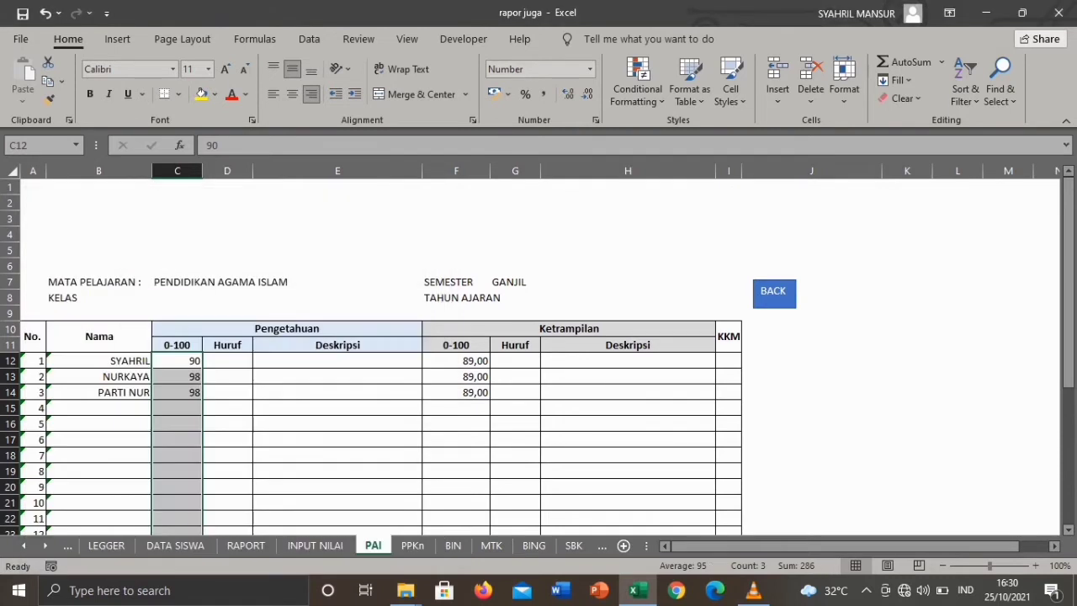
left_click(456, 377)
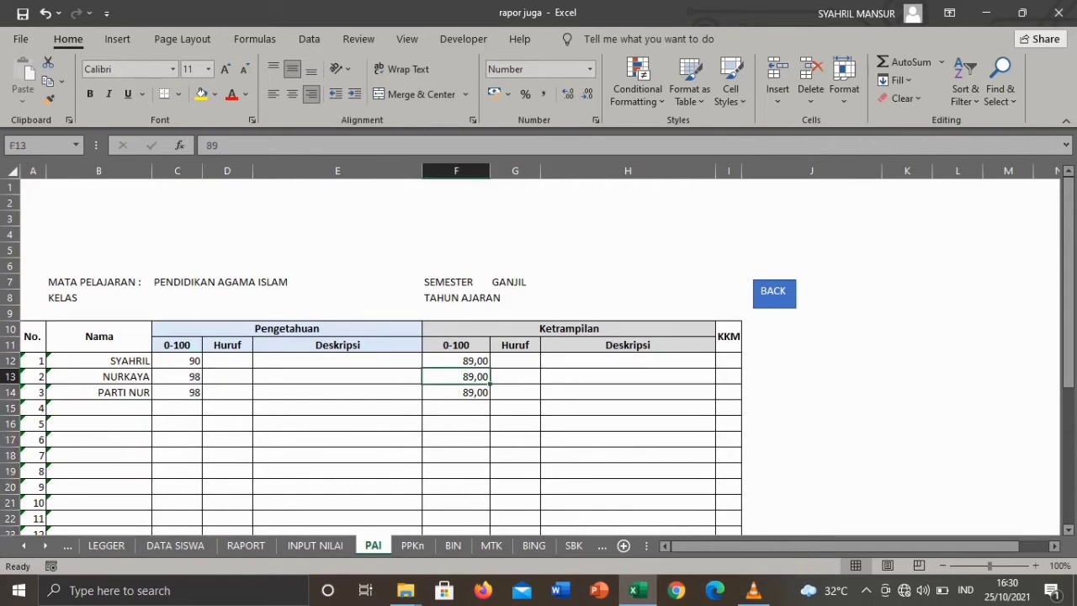
left_click(456, 361)
left_click(177, 361)
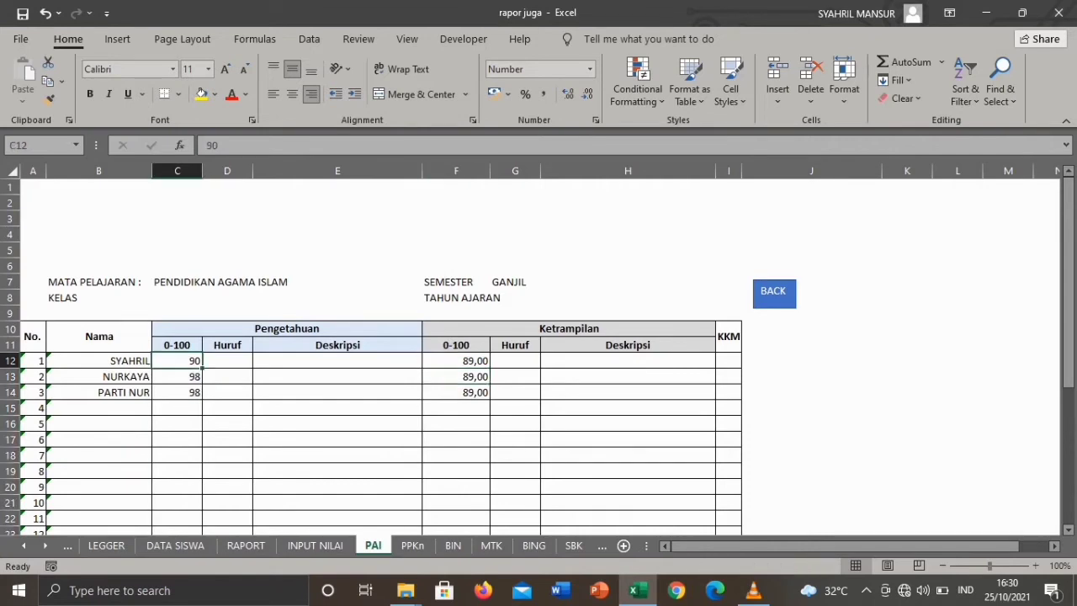
left_click(456, 361)
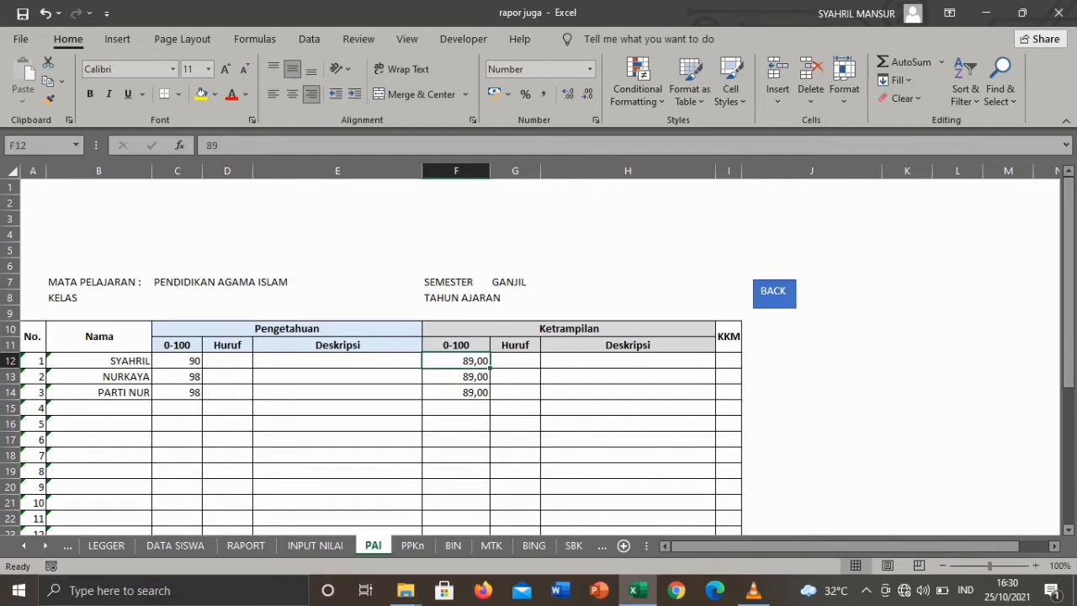
Step: Apply the whole-number format to skill scores F12:F35 so 89 shows without decimals
left_click_drag(456, 361, 492, 512)
right_click(458, 395)
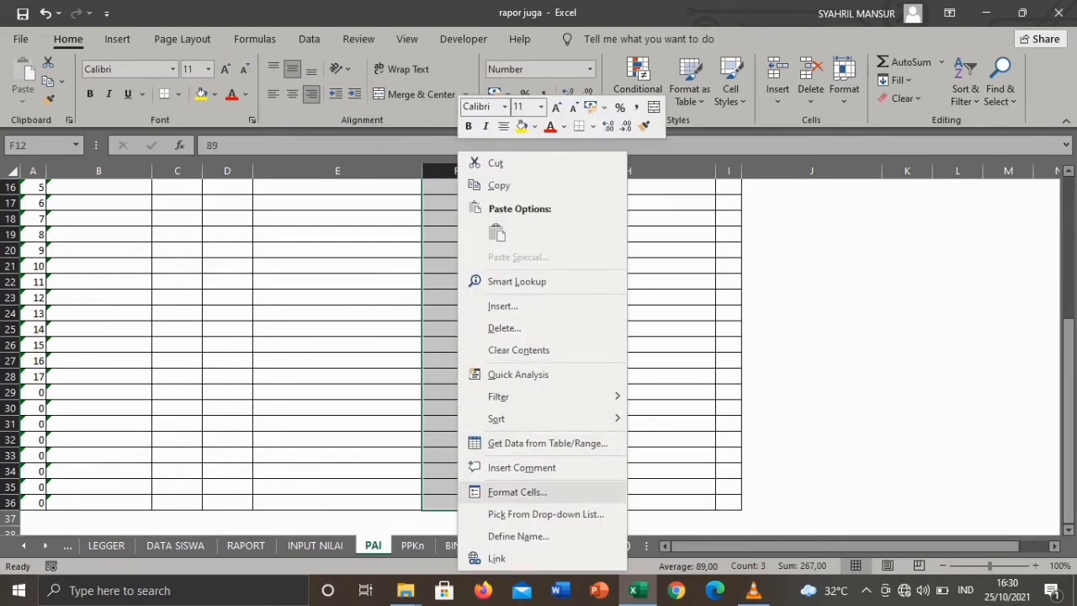
left_click(517, 491)
left_click(311, 374)
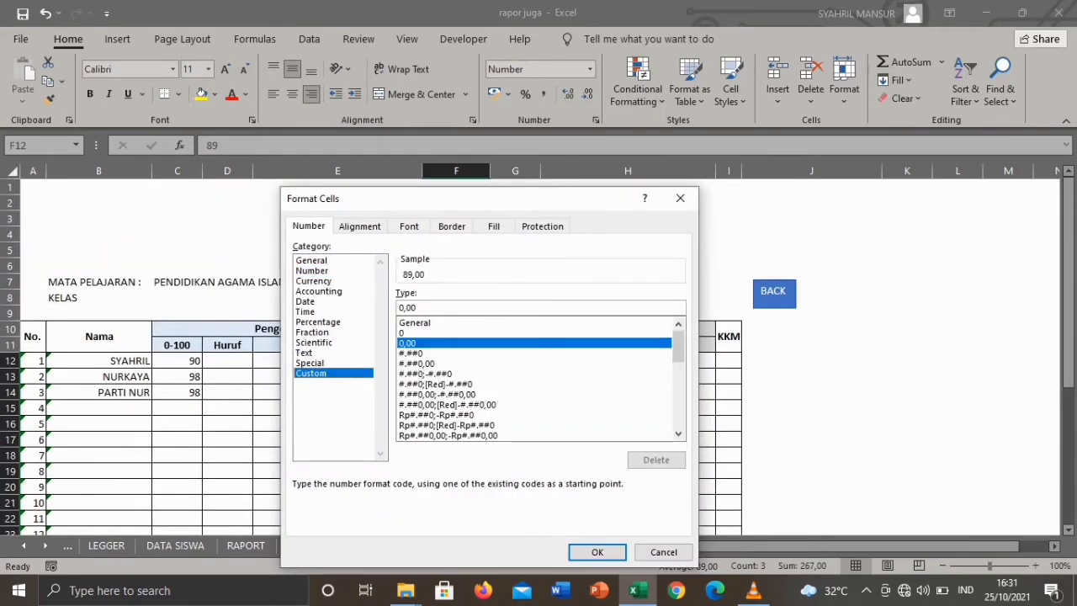
left_click(414, 323)
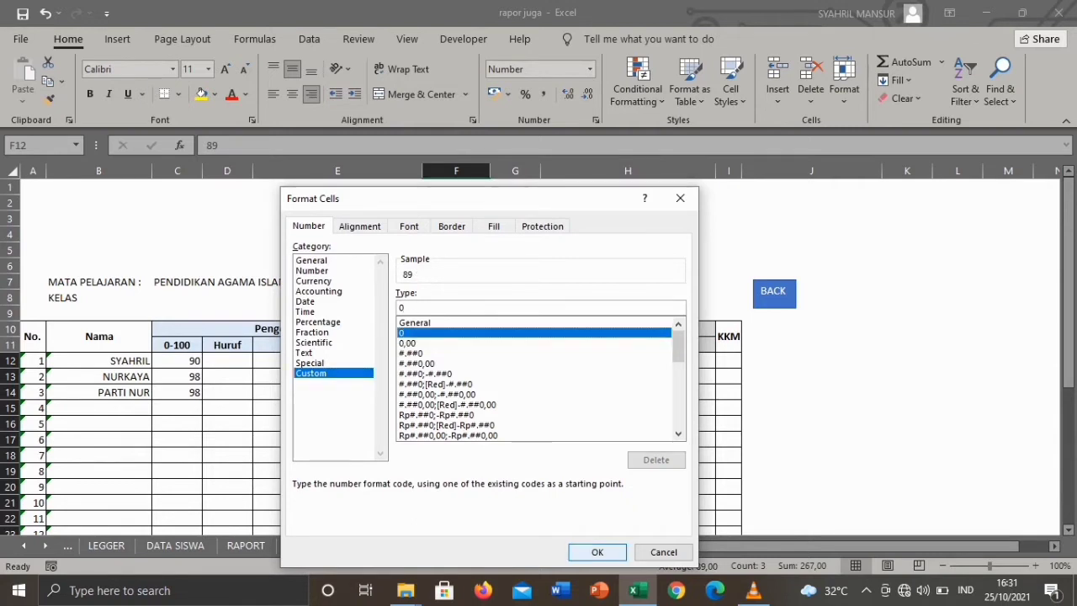
left_click(596, 552)
left_click(456, 408)
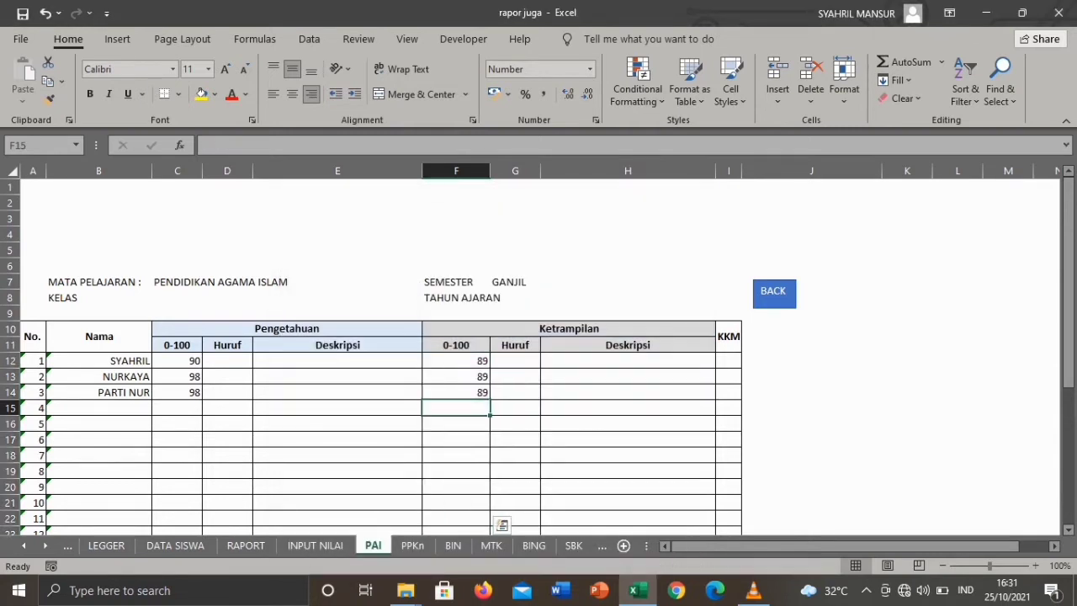
left_click(456, 424)
key("Down")
key("Down")
key("Down")
key("Down")
key("Down")
key("Down")
key("Down")
key("Down")
key("Down")
key("Down")
key("Down")
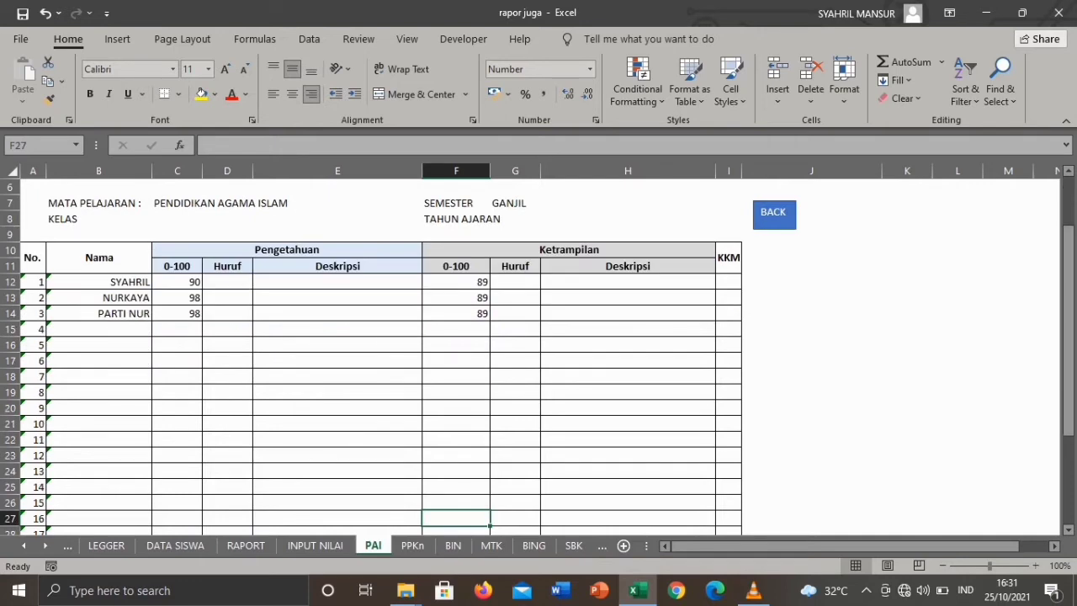
Step: On the PPKn sheet, enter knowledge scores 90, 78 and 79 starting in C12
left_click(412, 545)
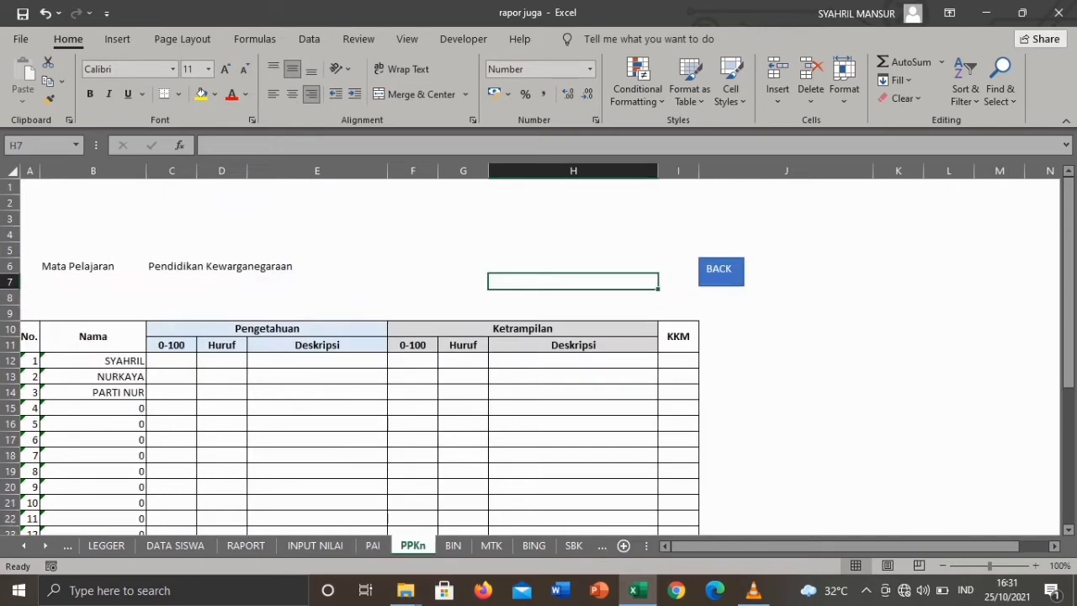
left_click(172, 376)
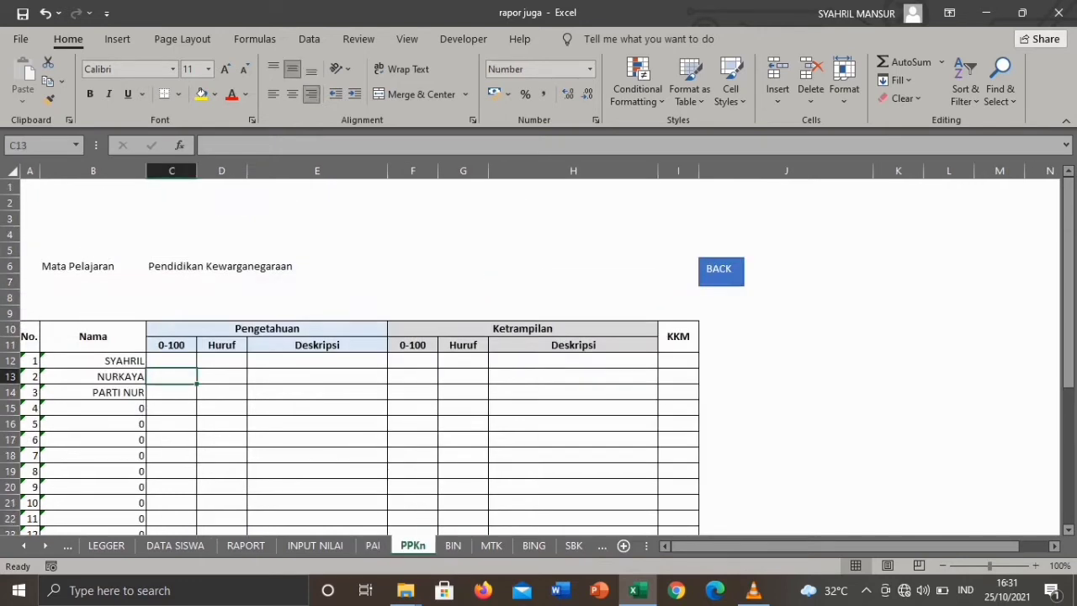
left_click(171, 361)
type("90")
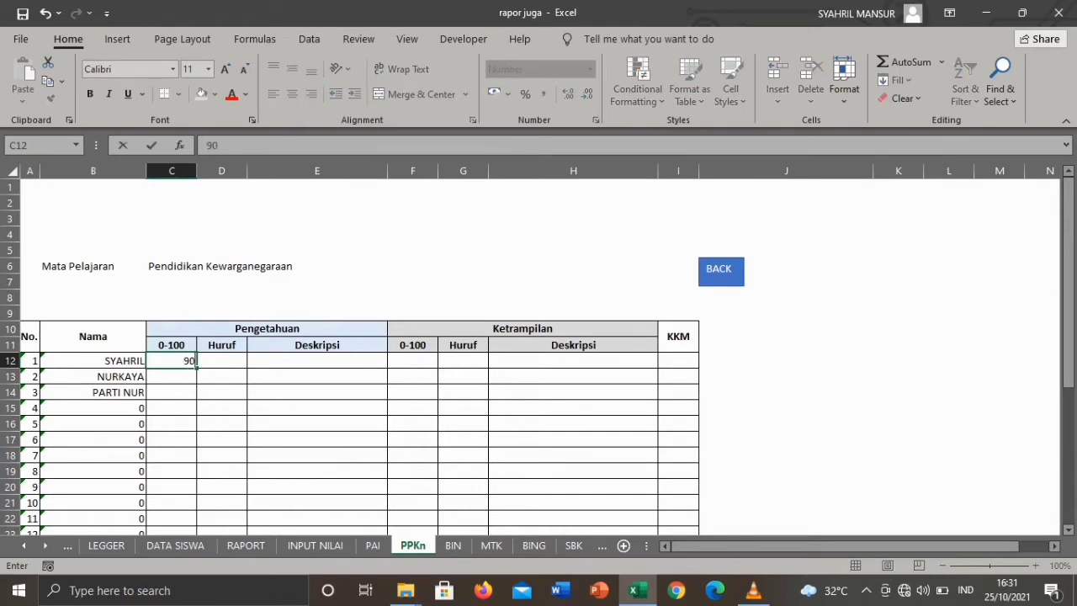
key("Return")
type("78")
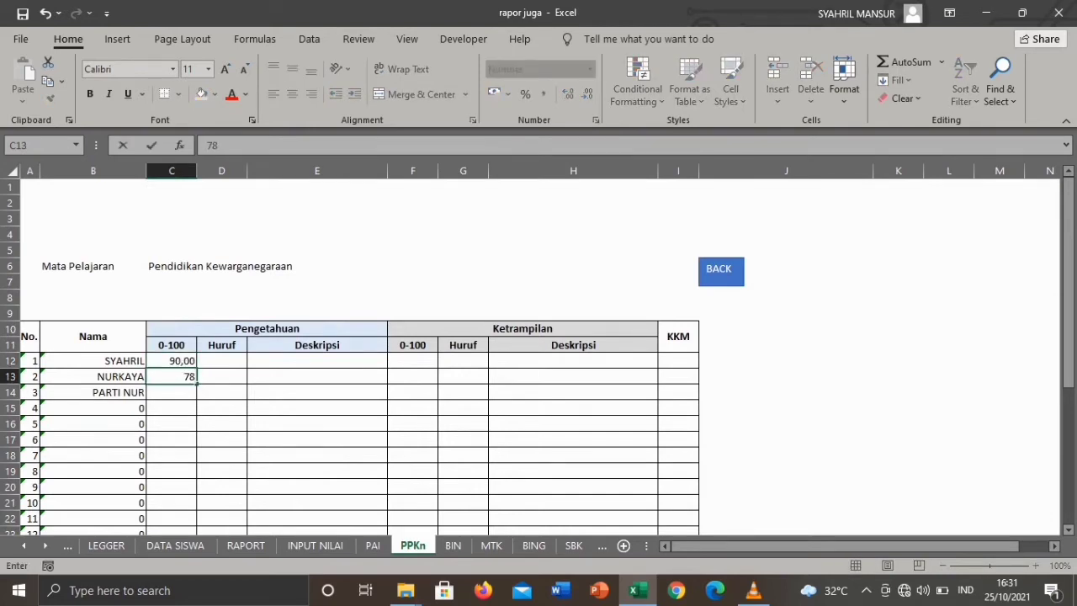
key("Return")
type("79")
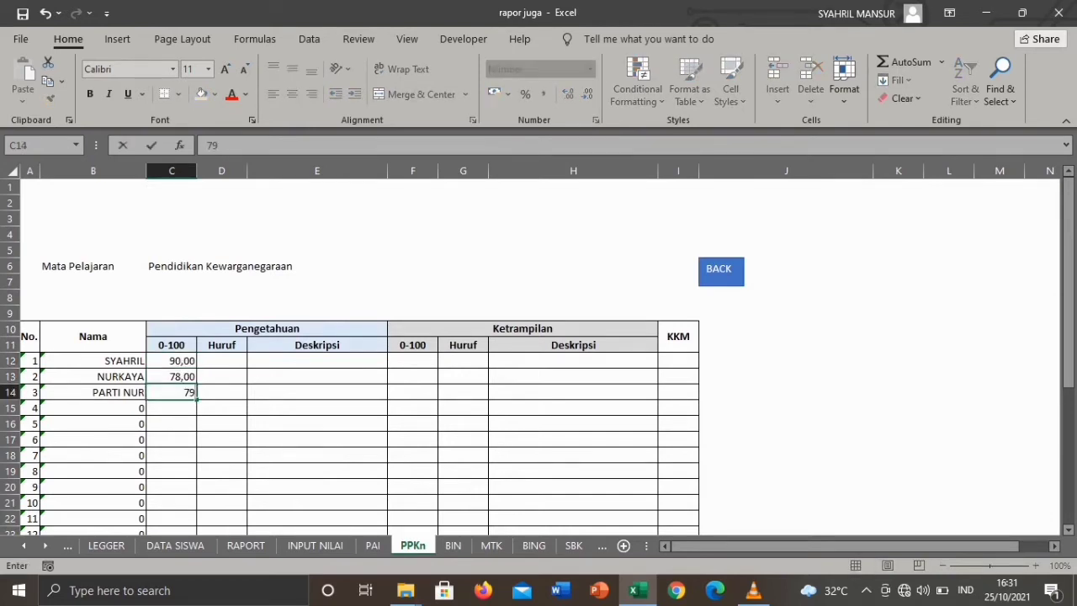
left_click(318, 392)
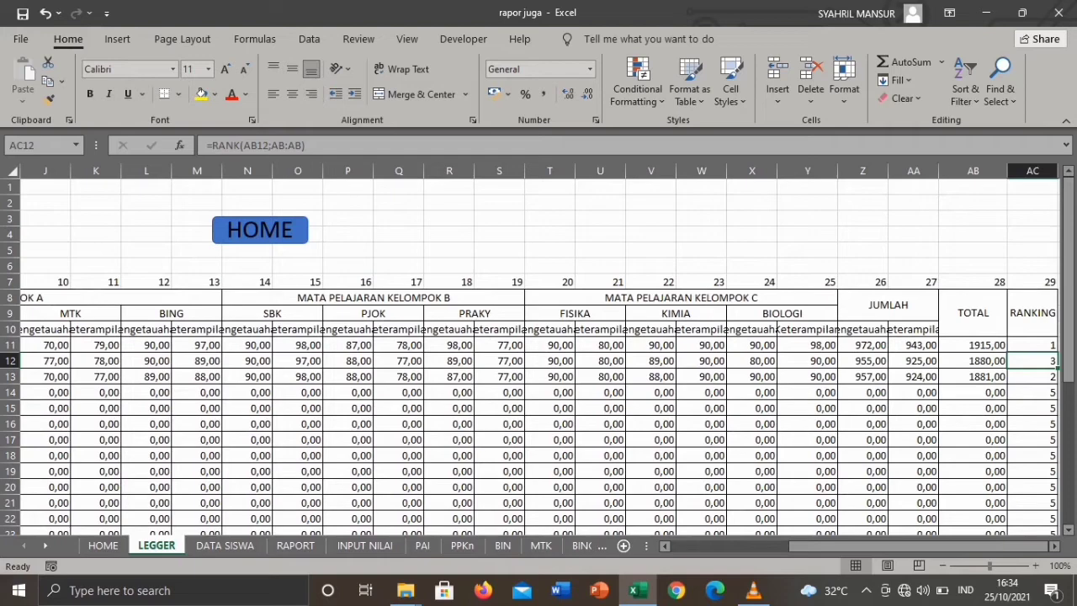
mouse_move(917, 546)
left_mouse_down()
mouse_move(849, 546)
mouse_move(917, 546)
left_mouse_up()
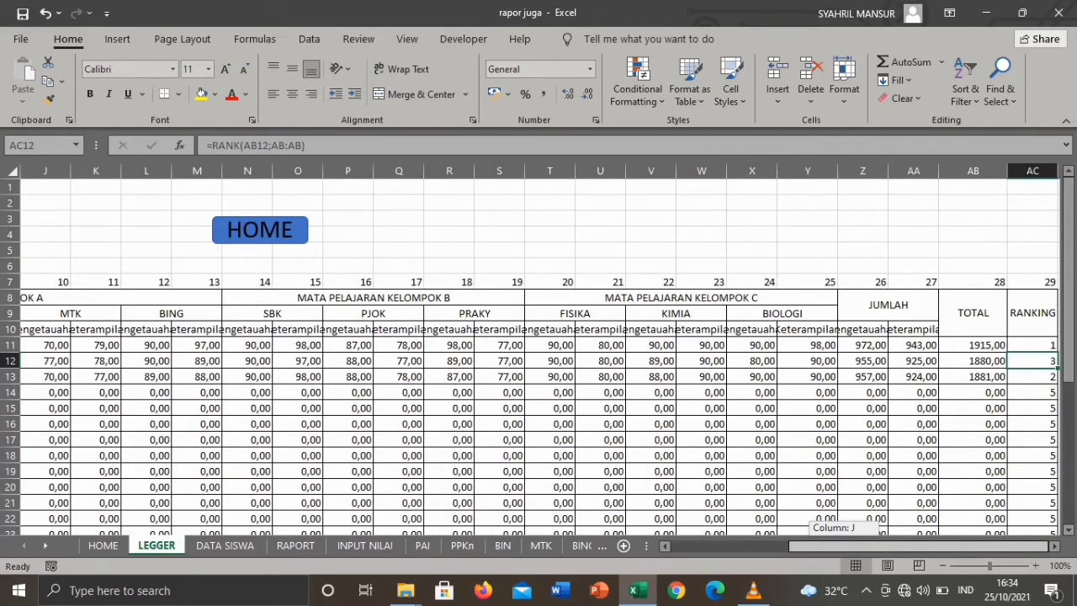
left_click_drag(917, 547, 791, 546)
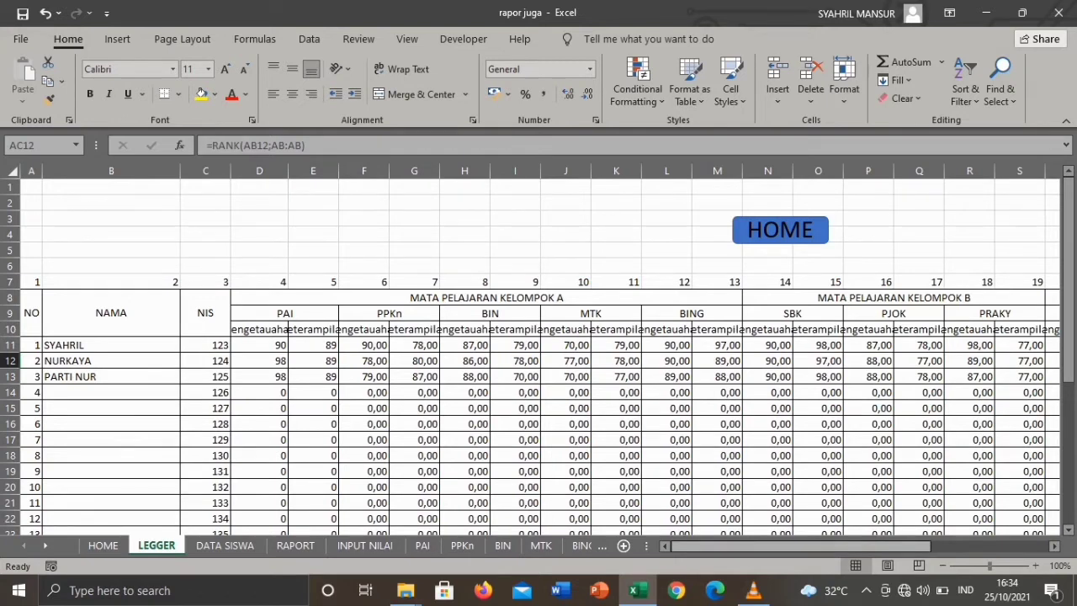
left_click_drag(791, 546, 908, 546)
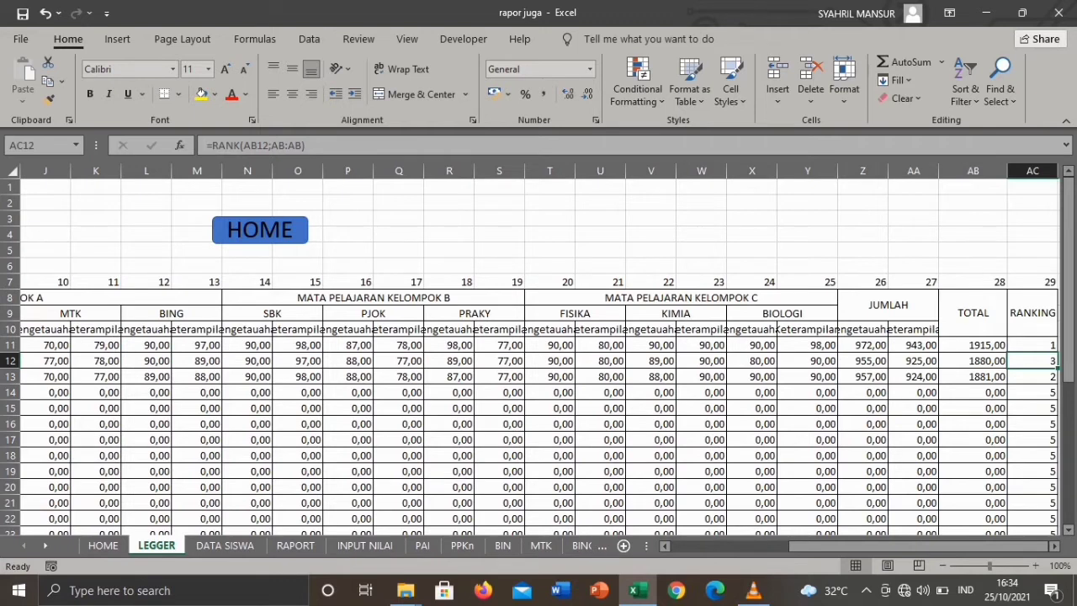
left_click(973, 313)
left_click(973, 345)
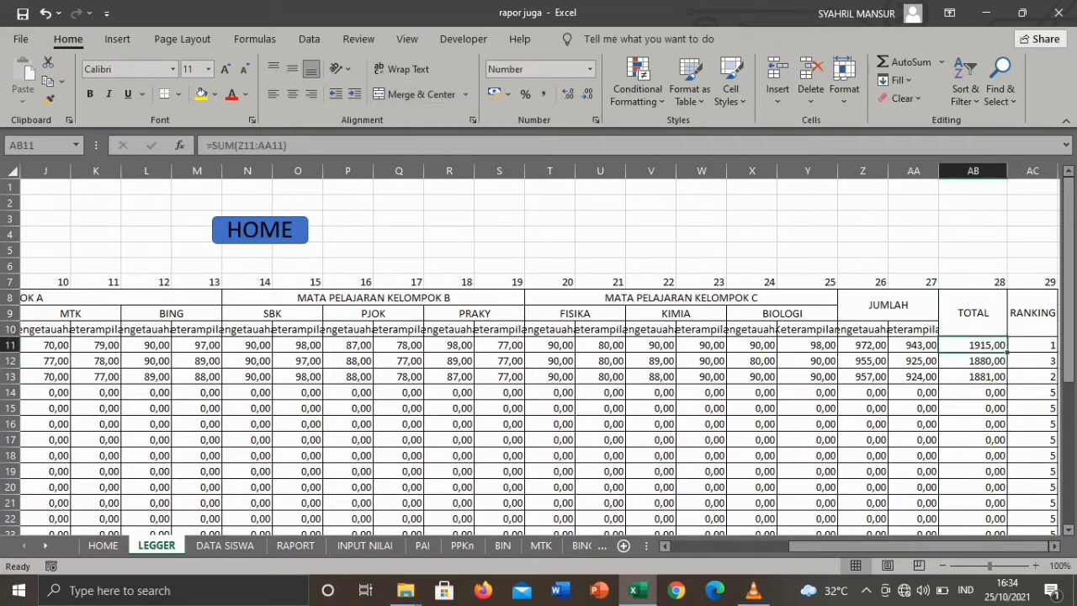
left_click(1032, 344)
left_click(1033, 361)
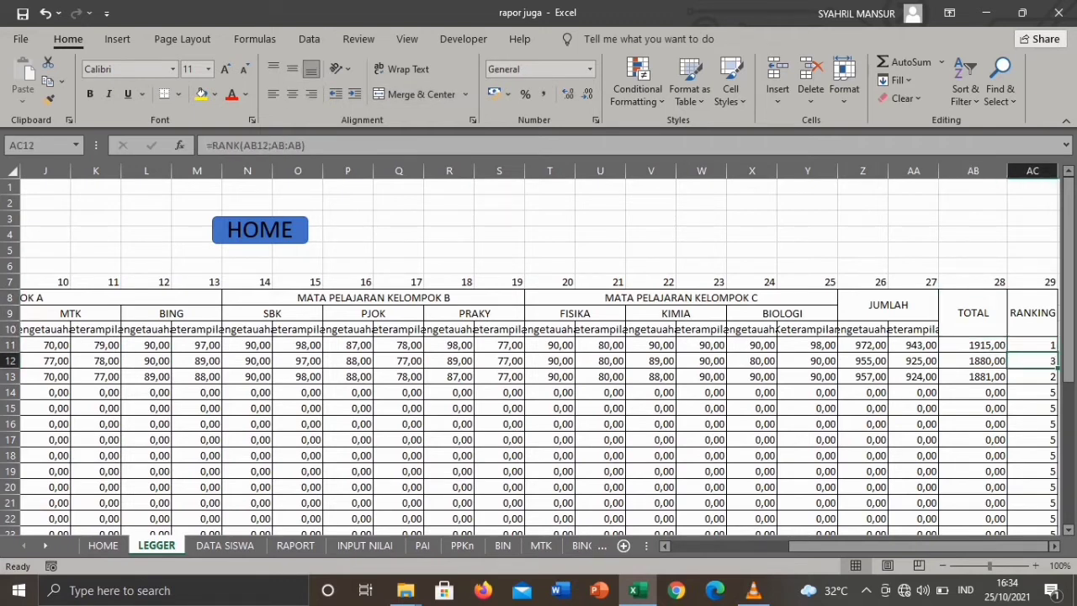
left_click(1032, 377)
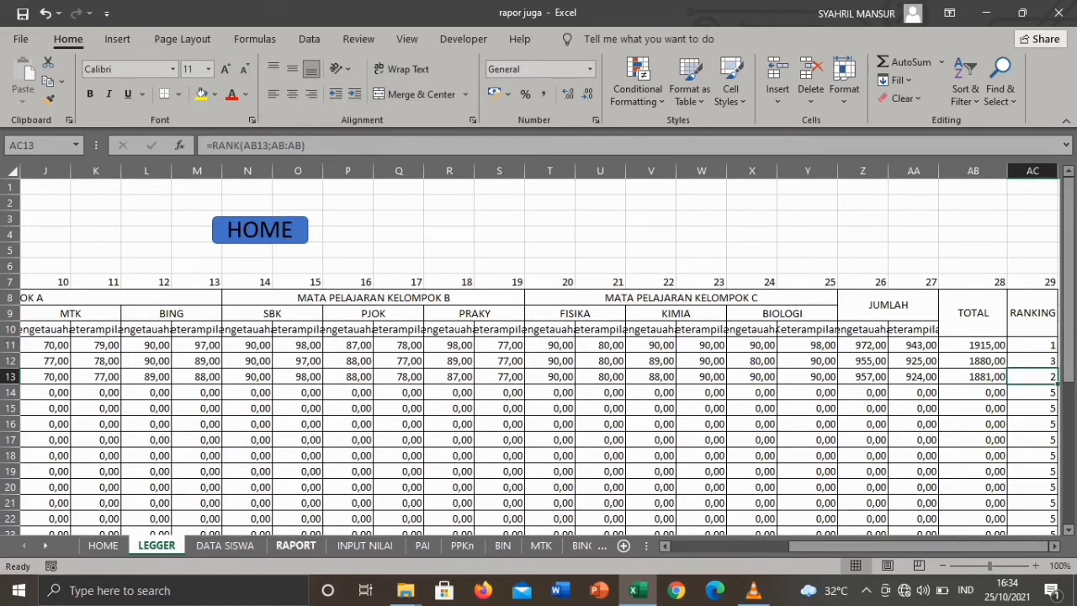
Step: Switch to the RAPORT sheet and check student-number cell N10 and name cell E3
left_click(295, 545)
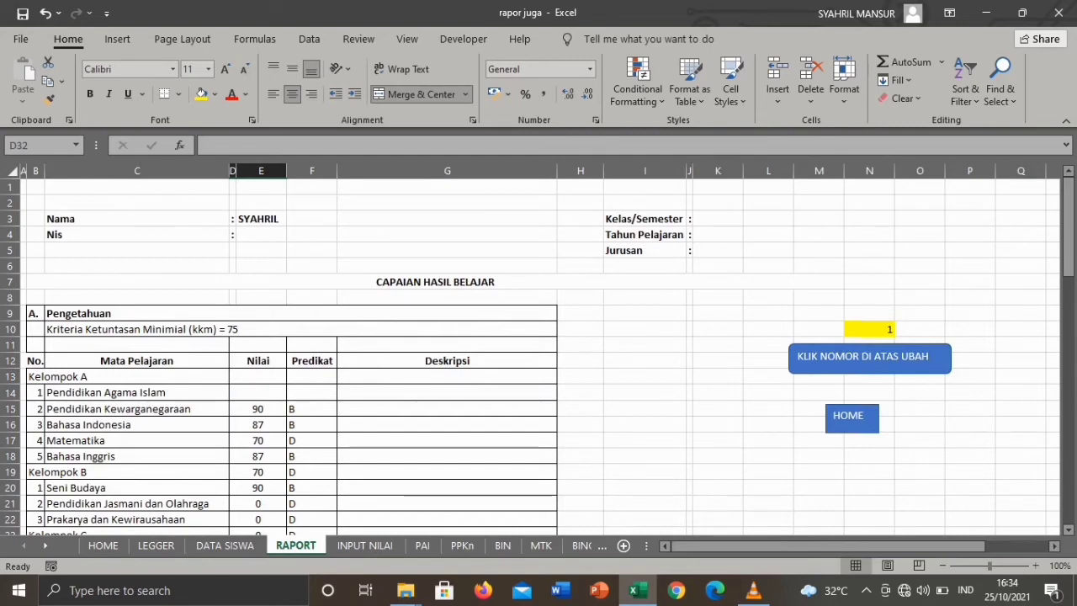
left_click(869, 329)
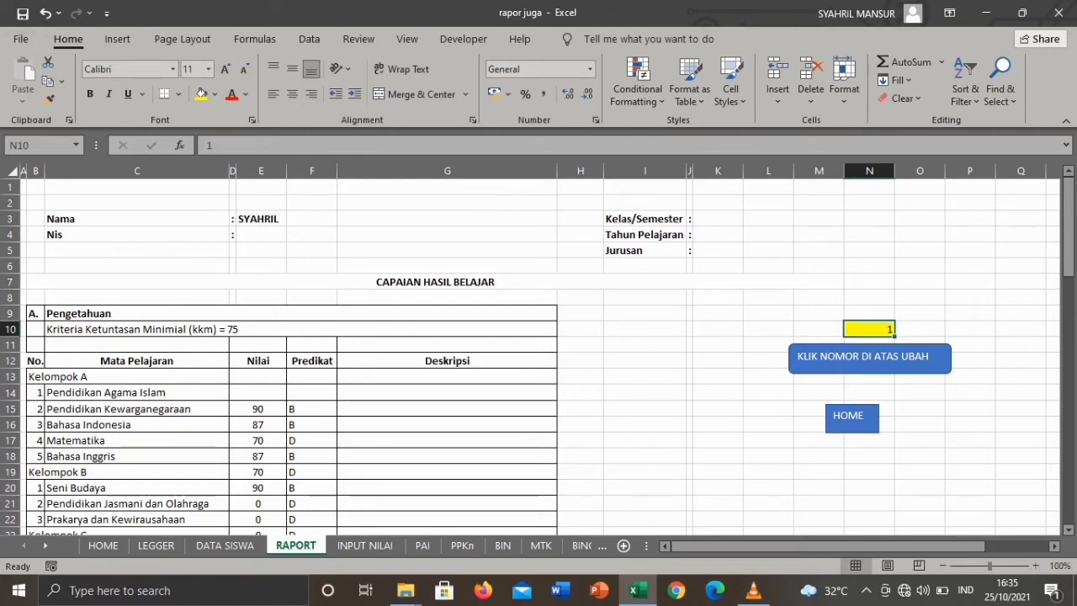
left_click(260, 219)
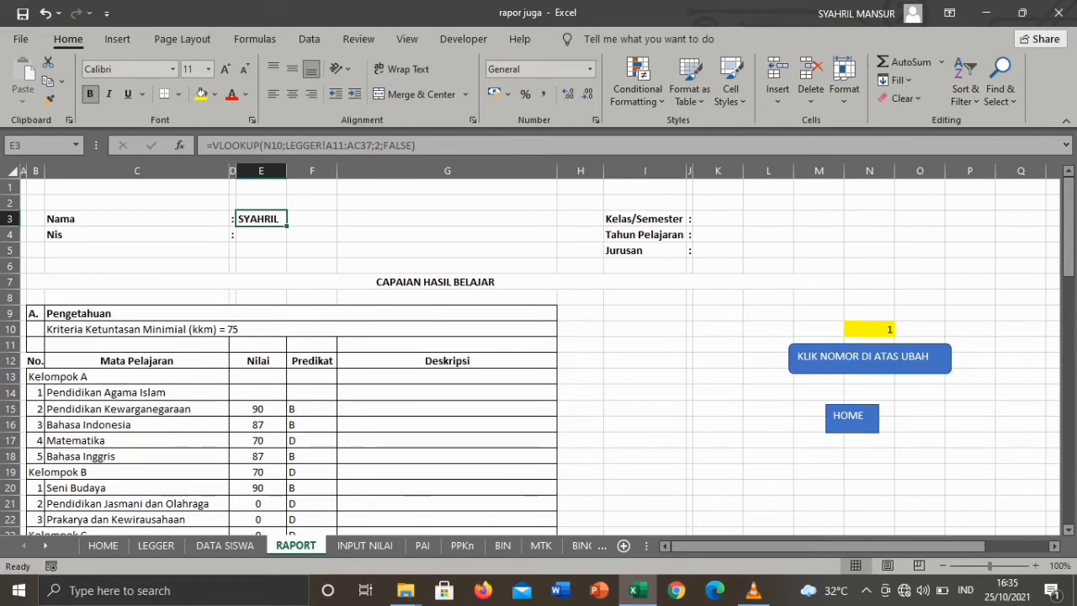
Step: In E3 begin a VLOOKUP formula using N10 as the lookup value
type("=VLOO")
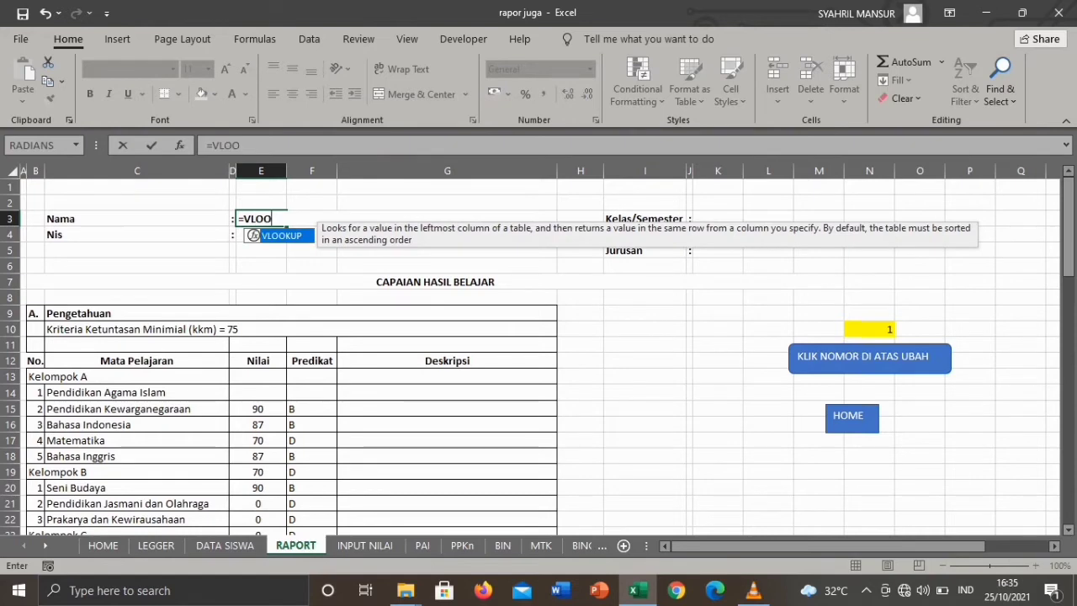
key("Tab")
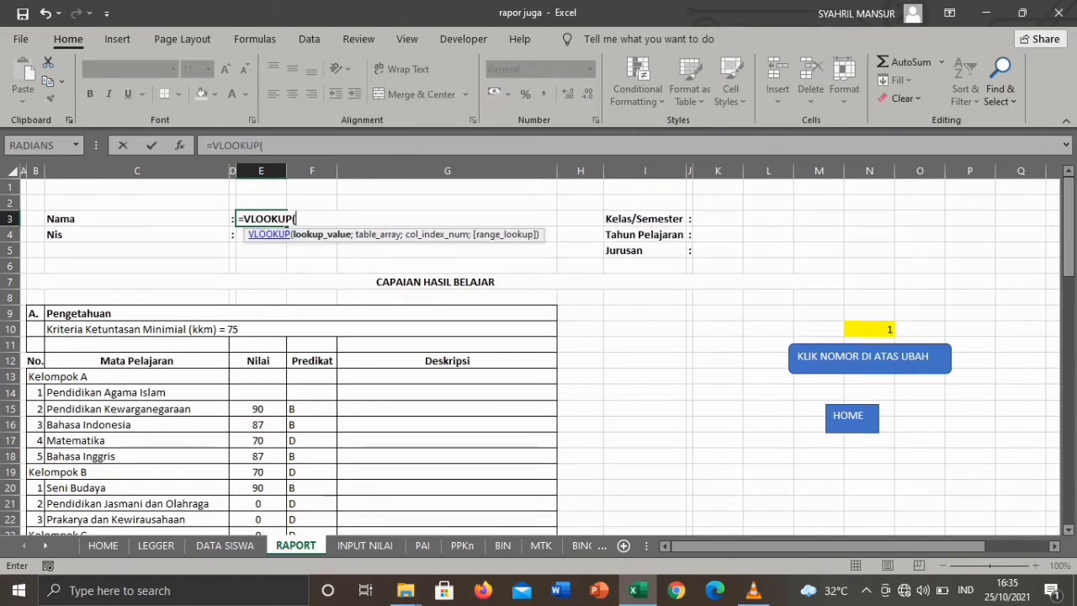
left_click(870, 329)
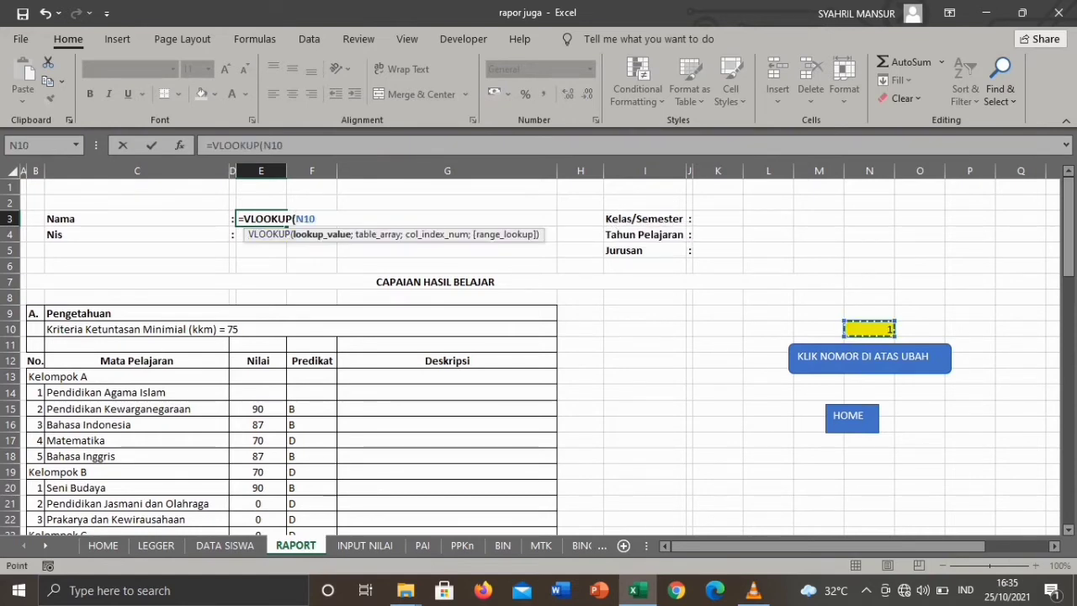
type(";")
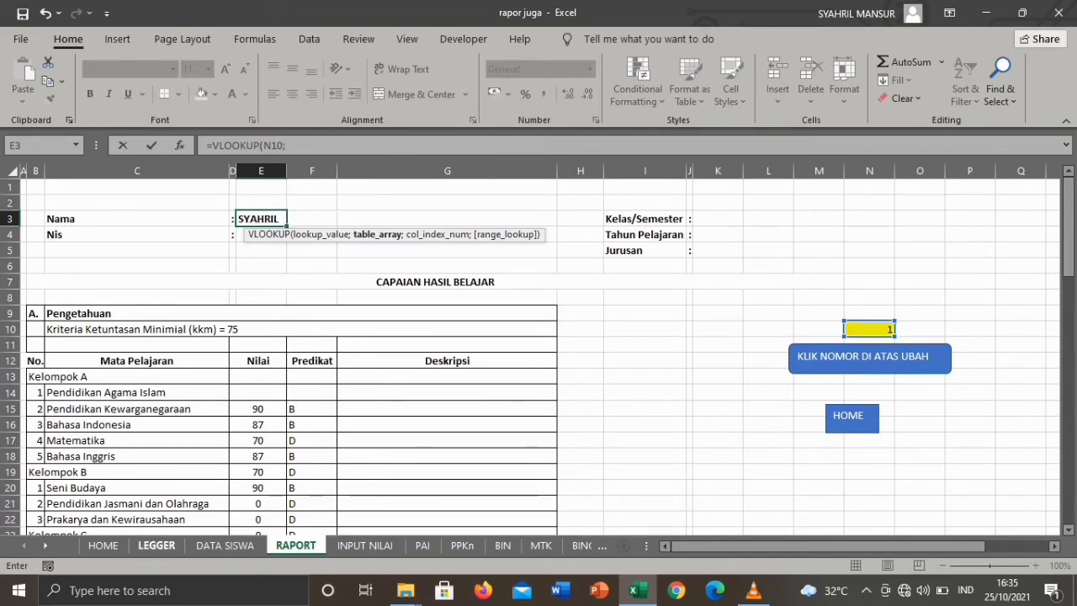
Step: Select LEGGER!A11:AC37 as the VLOOKUP table range
left_click(156, 546)
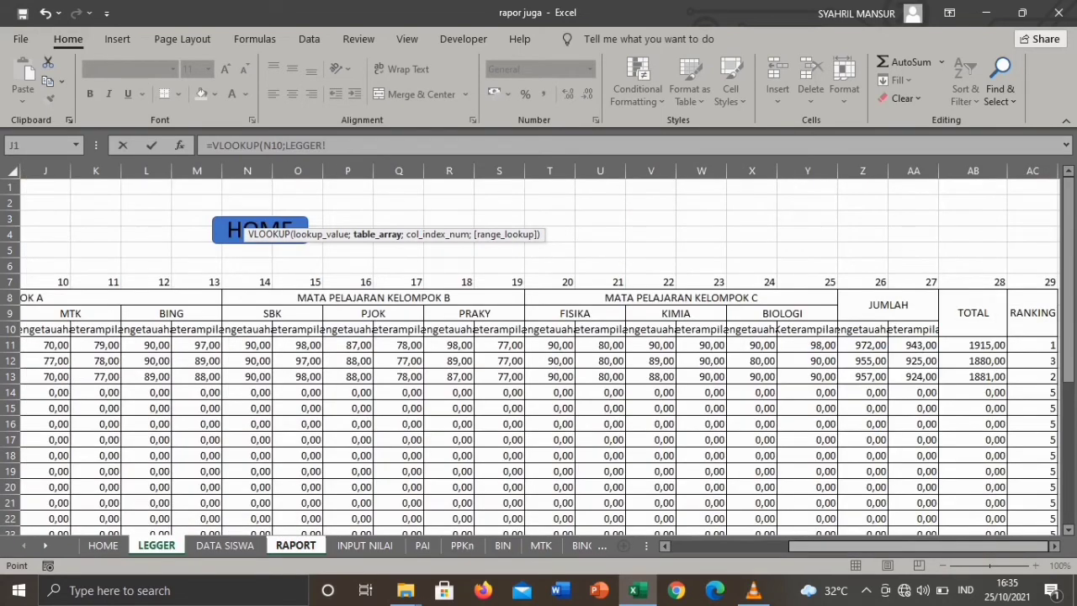
left_click_drag(850, 547, 726, 546)
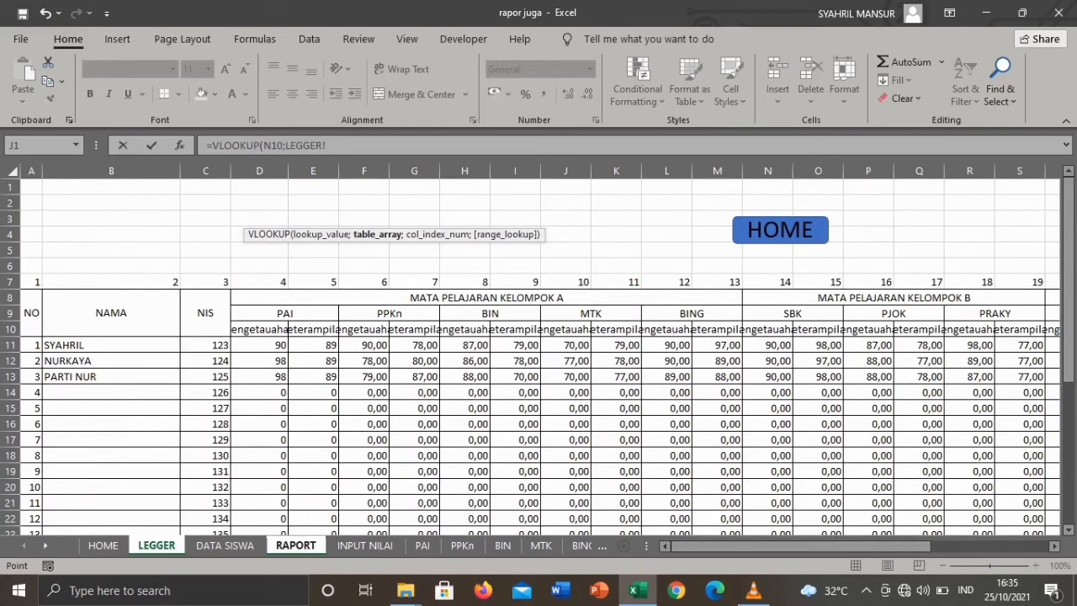
left_click_drag(34, 345, 530, 488)
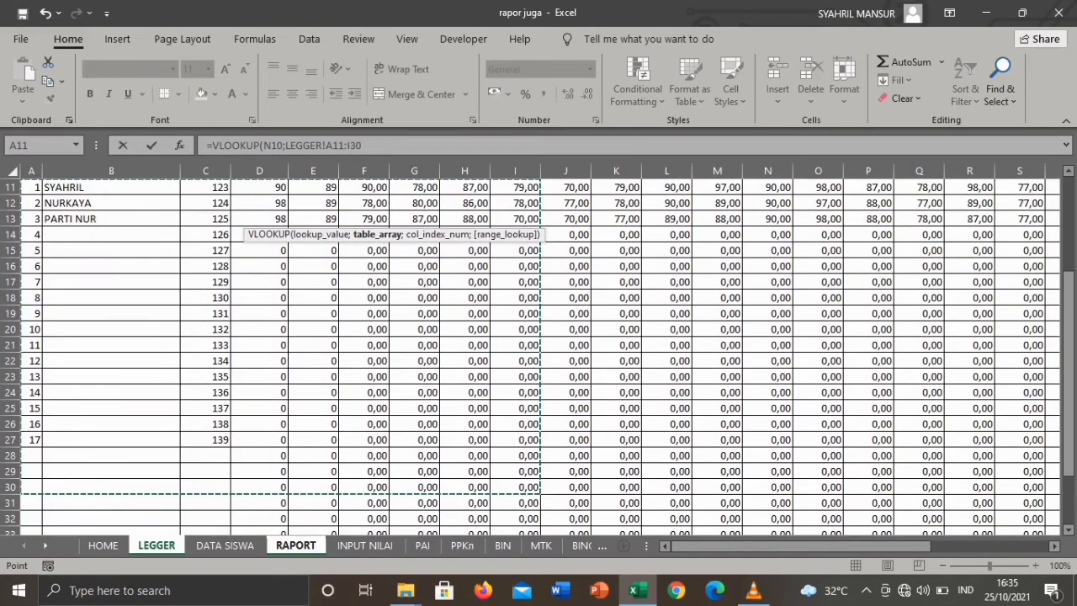
left_click_drag(1068, 414, 1068, 316)
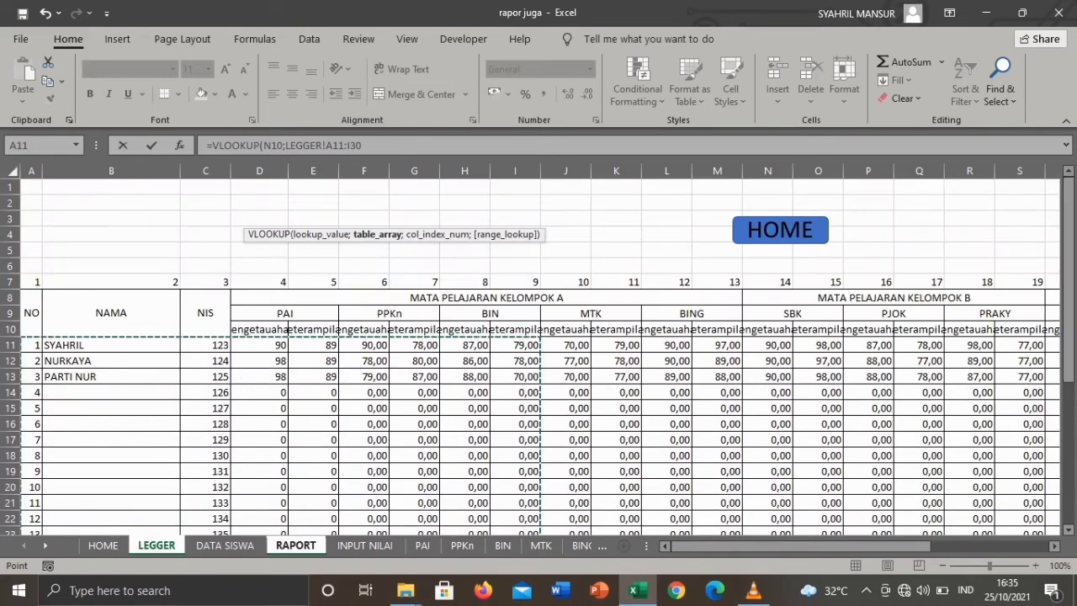
left_click(31, 345)
left_click_drag(31, 345, 1039, 529)
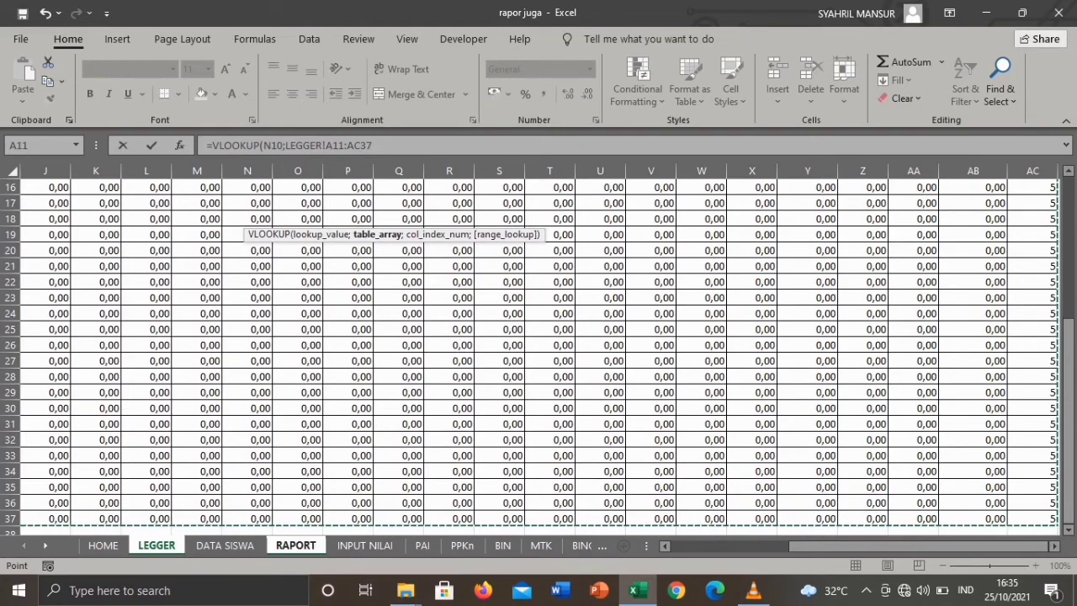
left_click_drag(923, 545, 806, 545)
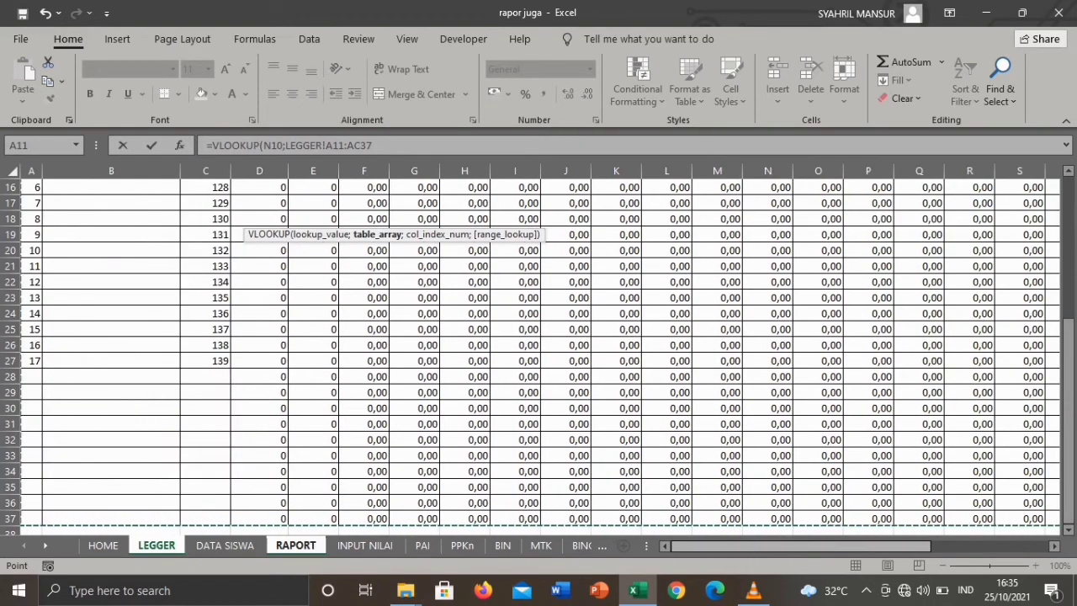
left_click_drag(1069, 411, 1069, 269)
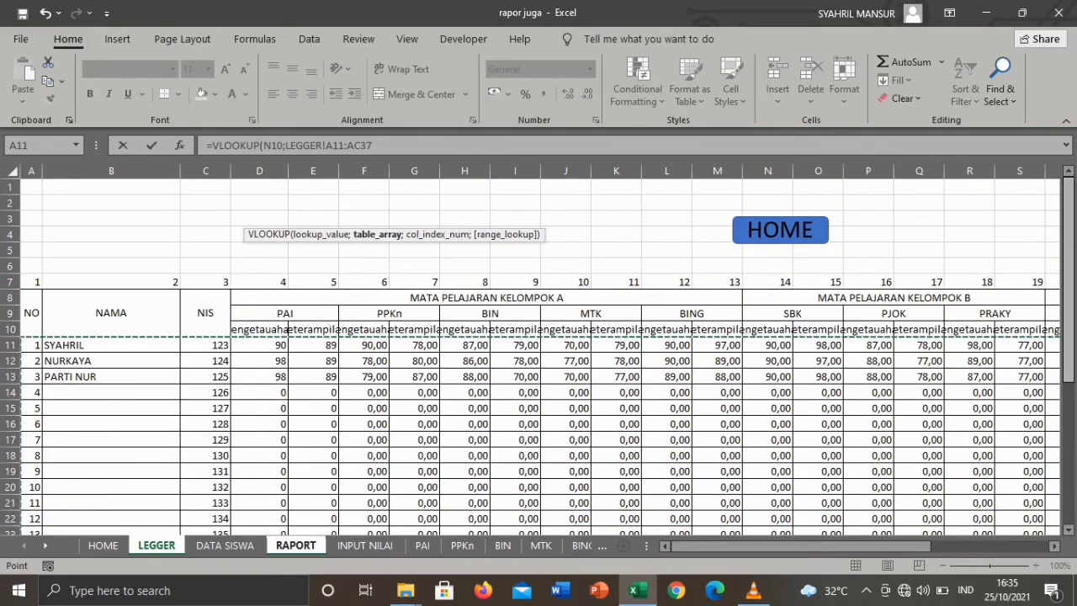
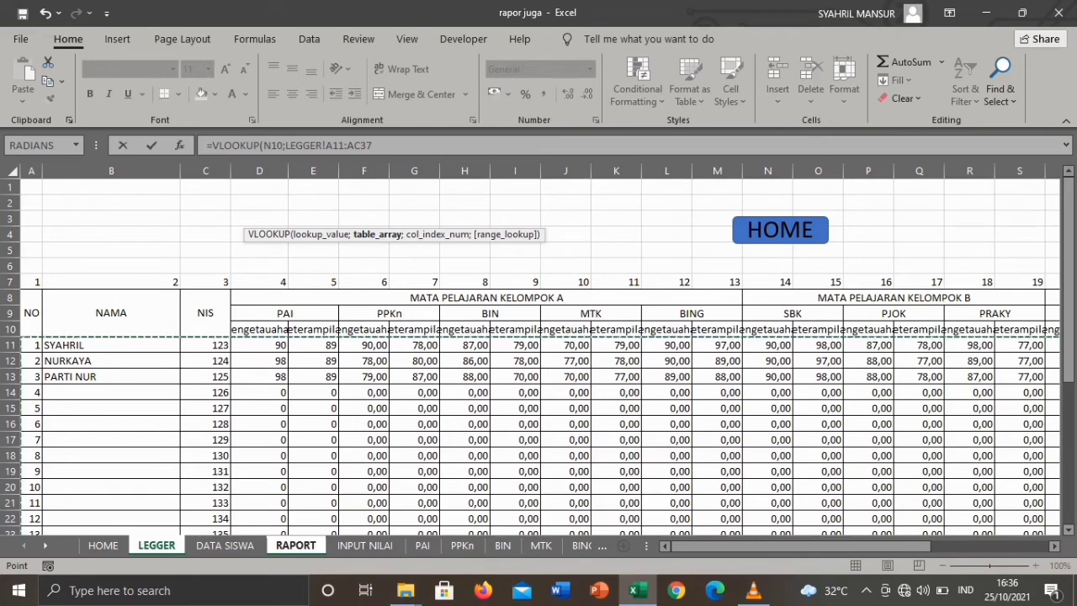
Step: Complete E3's name lookup as =VLOOKUP(N10;LEGGER!A11:AC37;2;FALSE)
type(";")
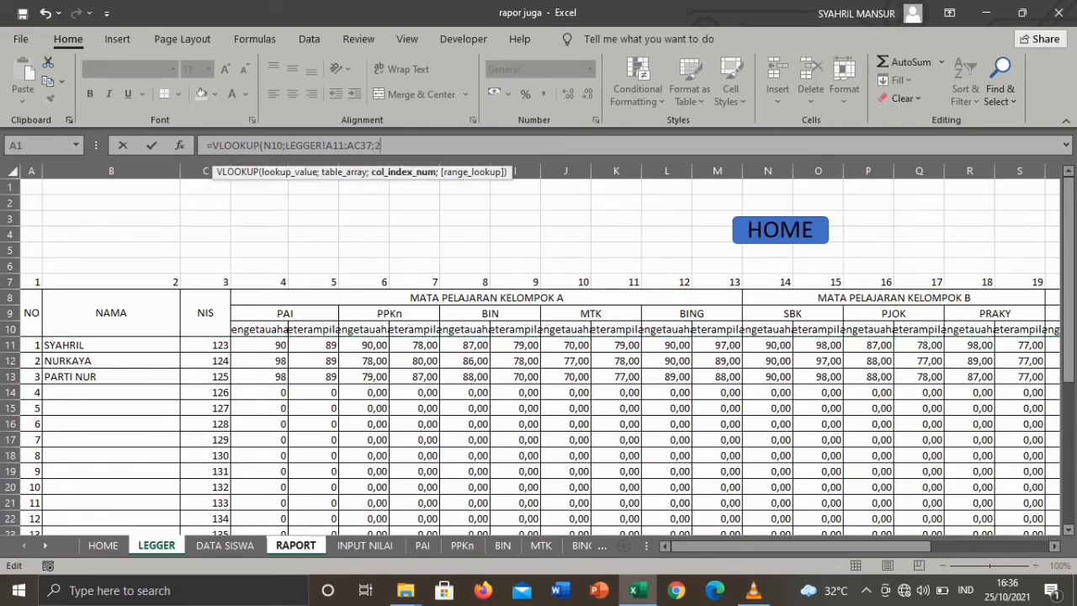
type("2;FALSE")
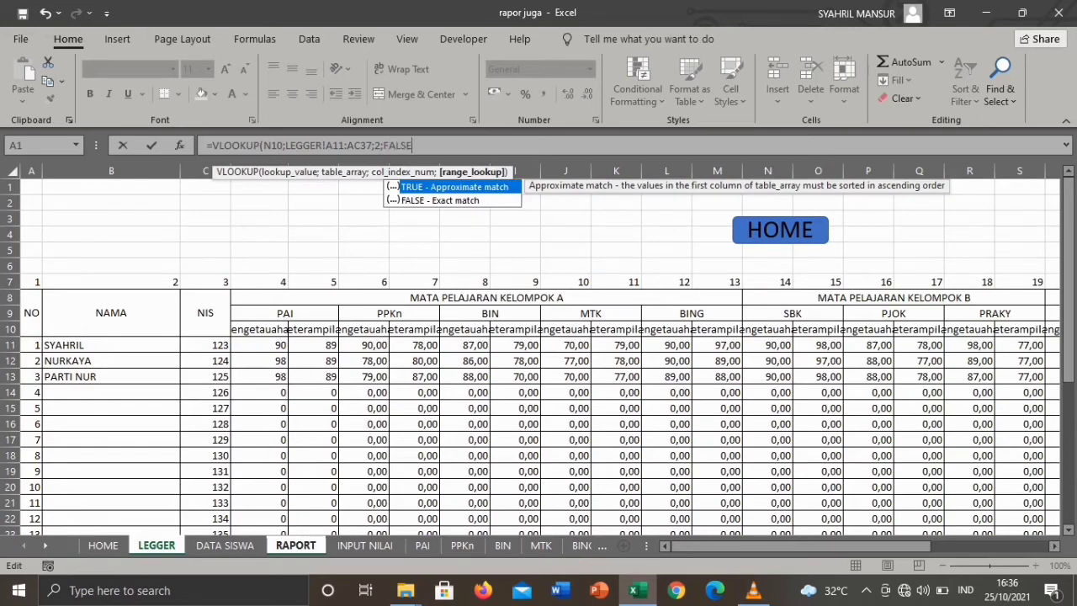
type(")")
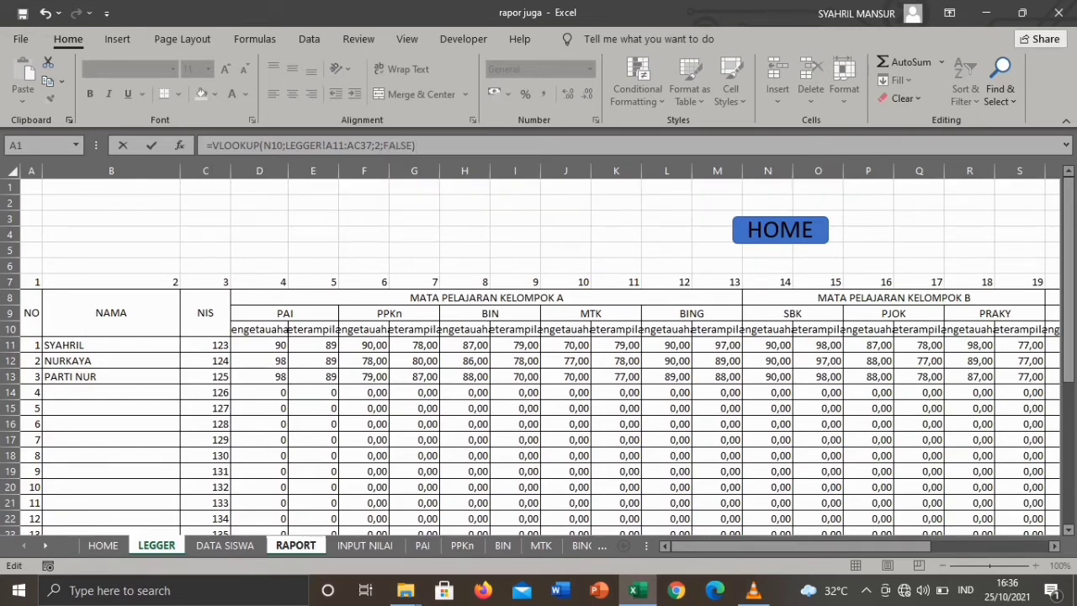
key("Return")
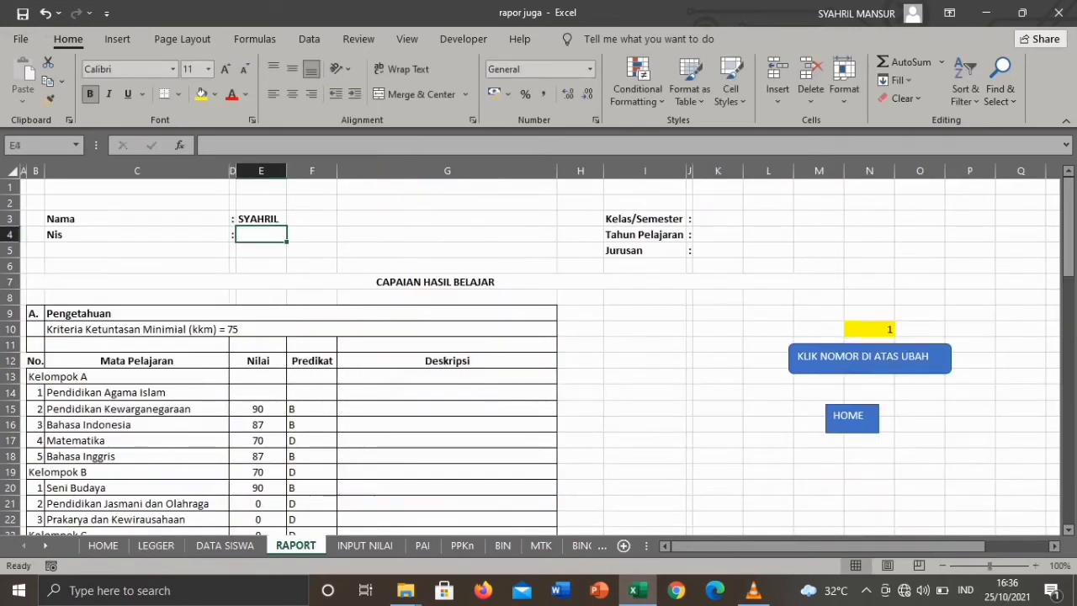
left_click(261, 219)
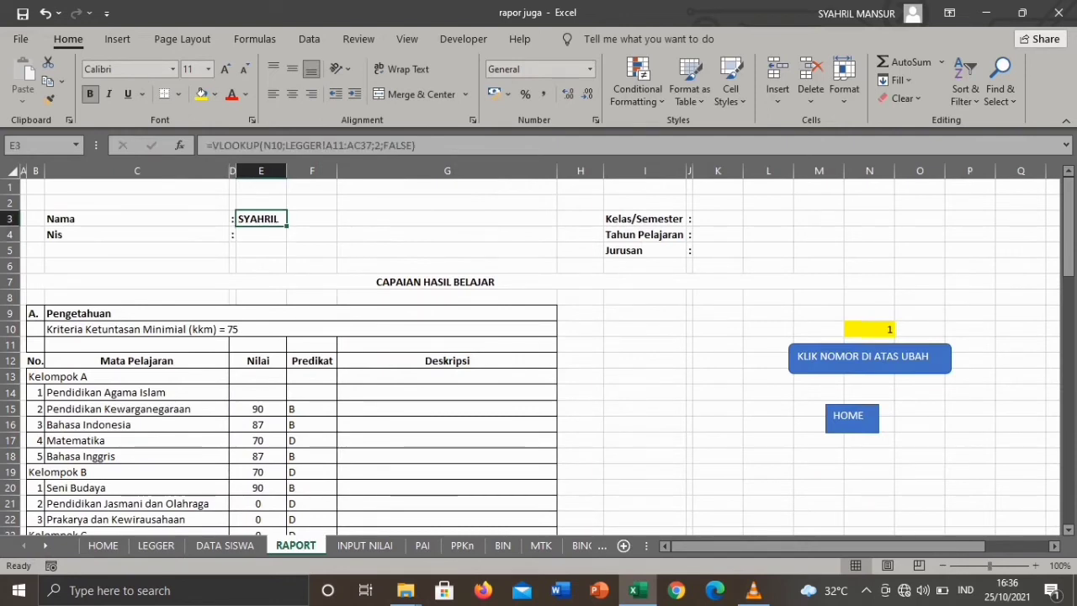
Step: Enter student number 2 in N10 to show the second student's report
left_click(869, 329)
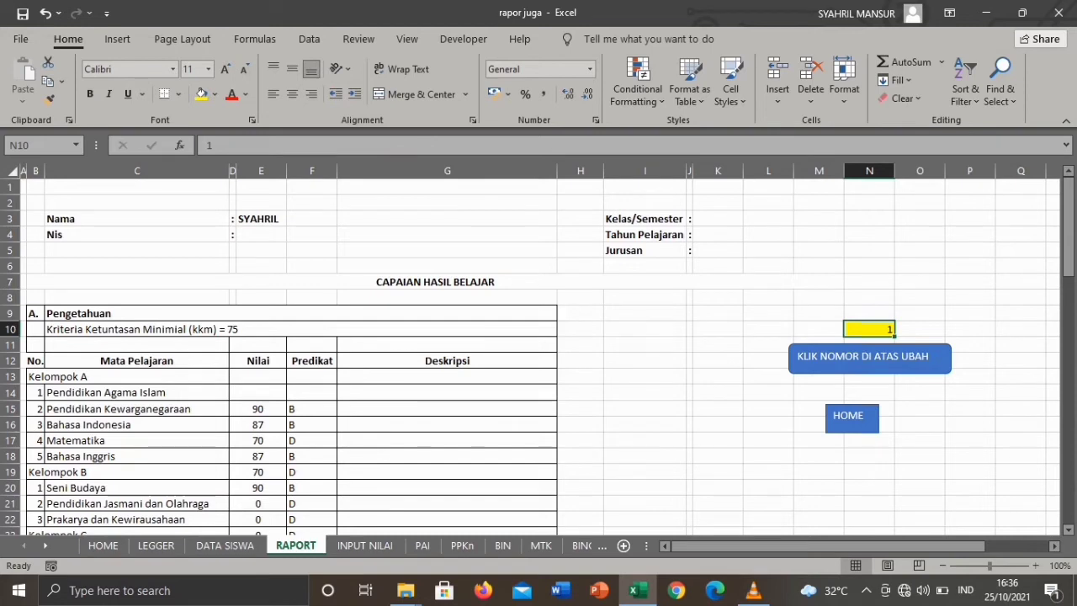
type("2")
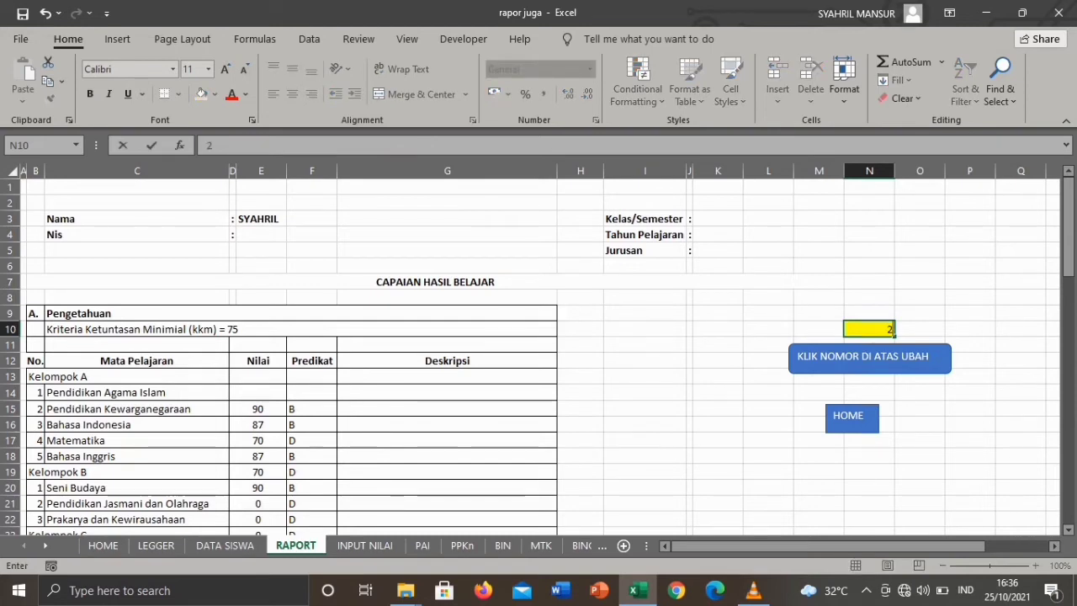
key("Return")
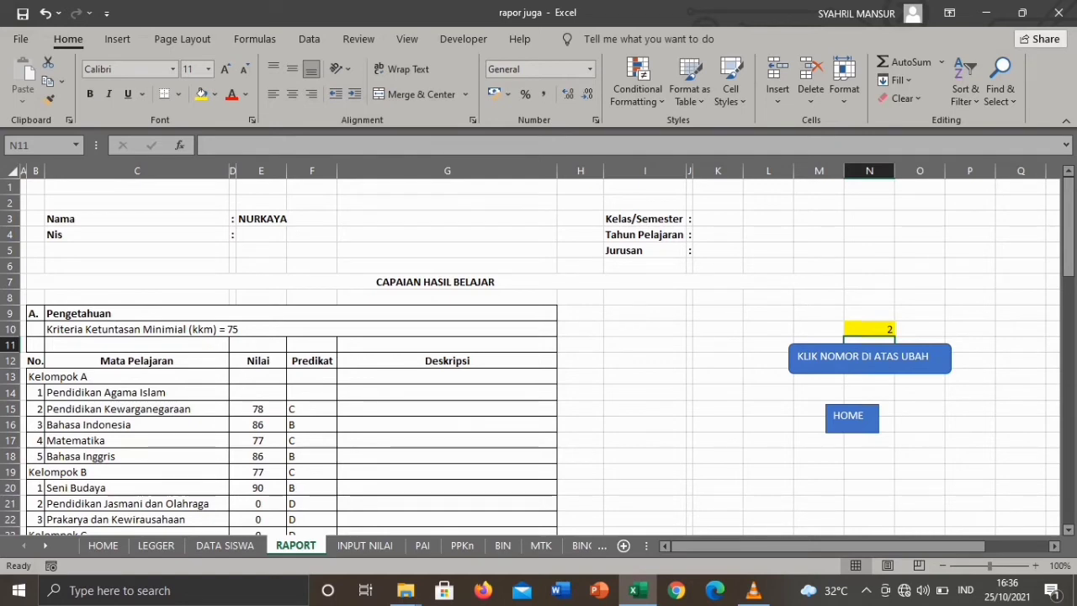
left_click(261, 235)
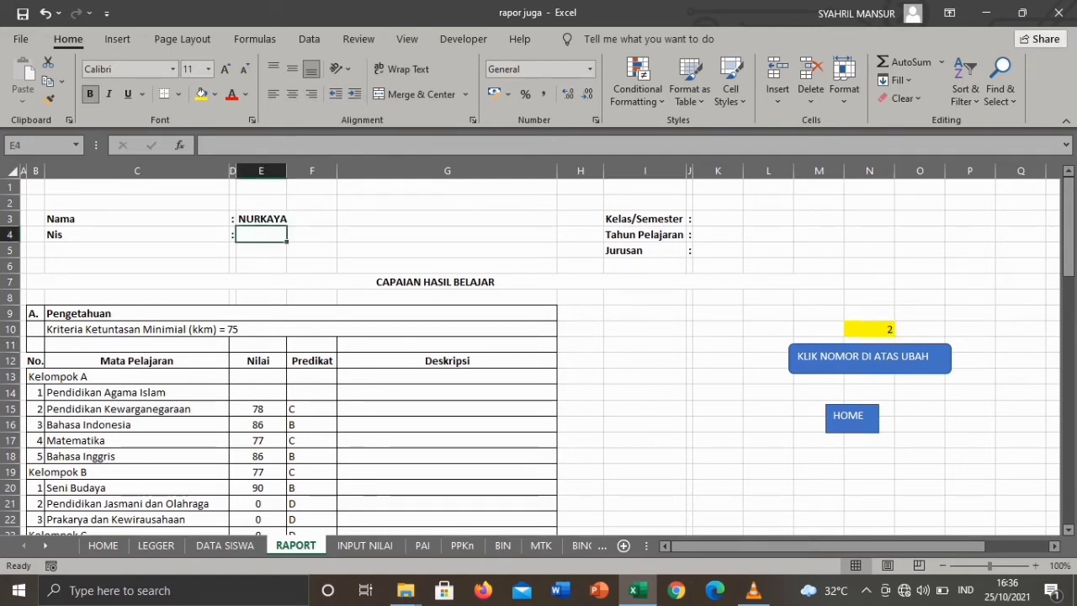
Step: Replace the test value 123 in E4 with a VLOOKUP that uses N10 as the lookup value
type("123")
key("Return")
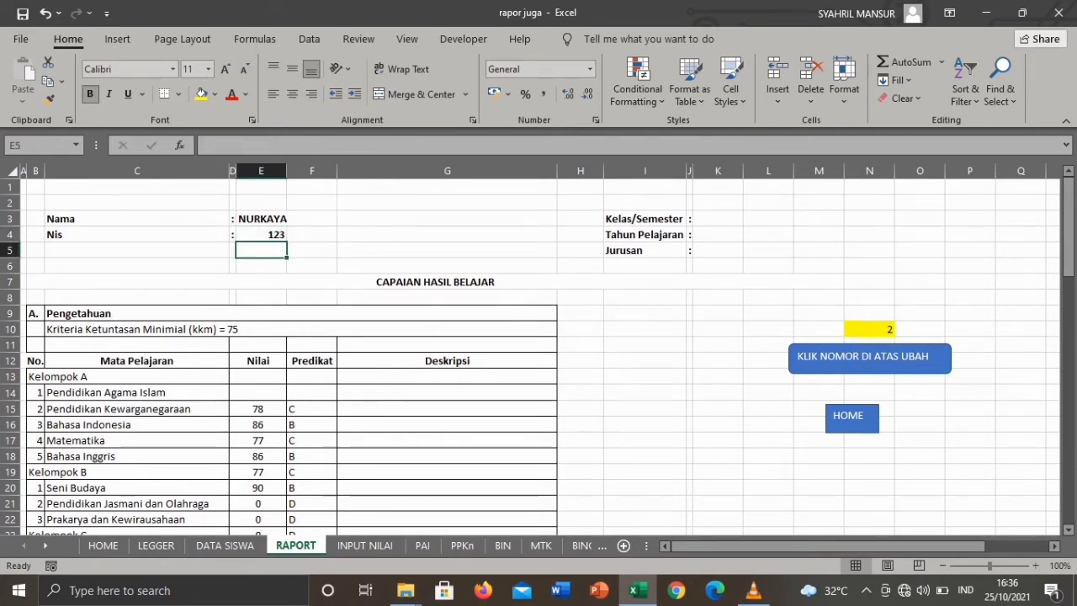
left_click(261, 235)
key("BackSpace")
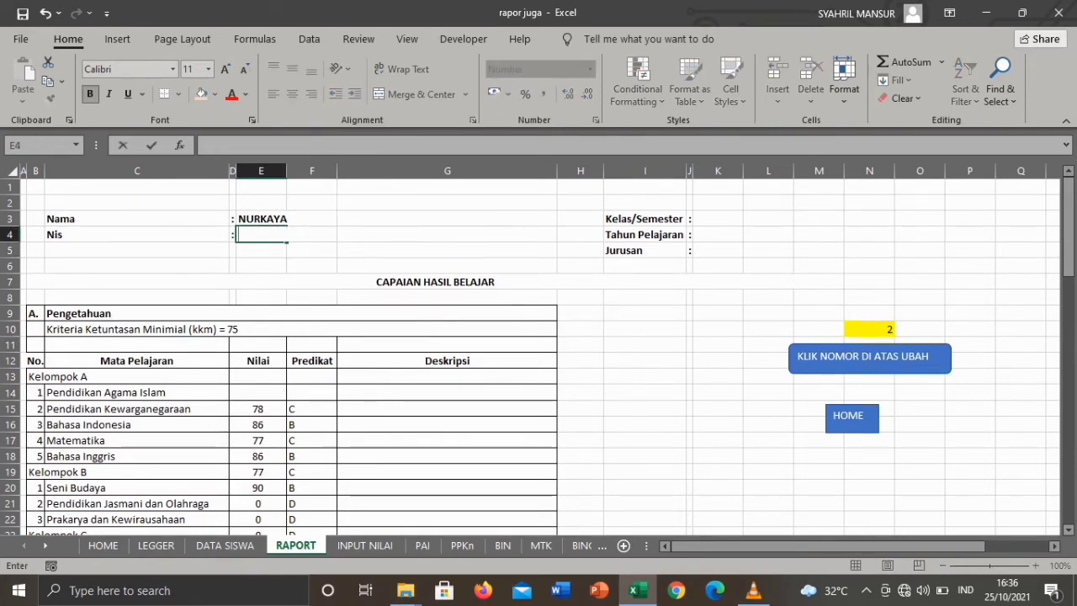
type("=VLOO")
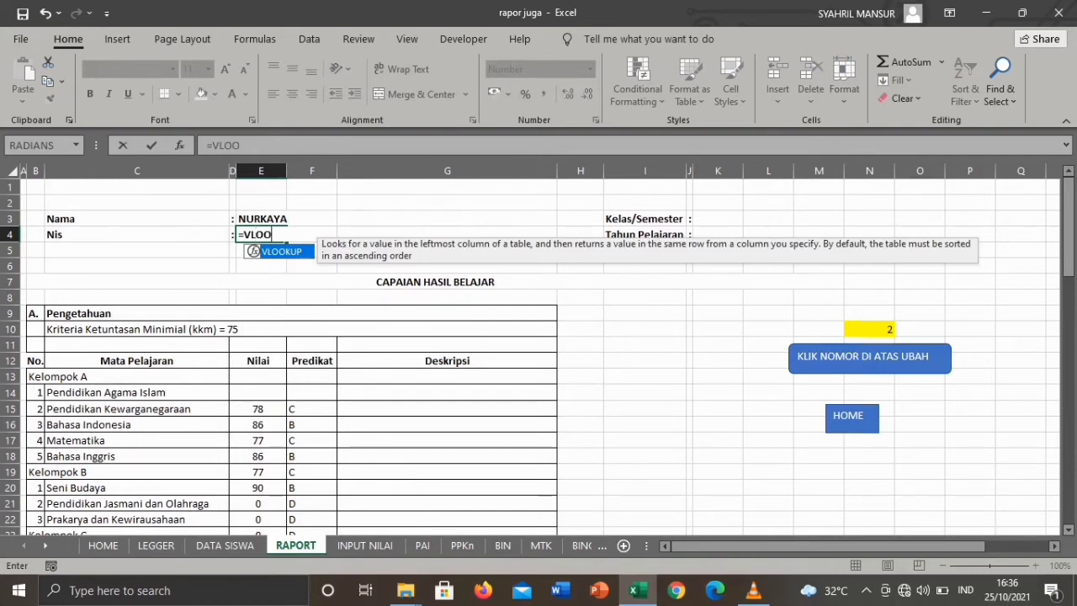
type("KUP(")
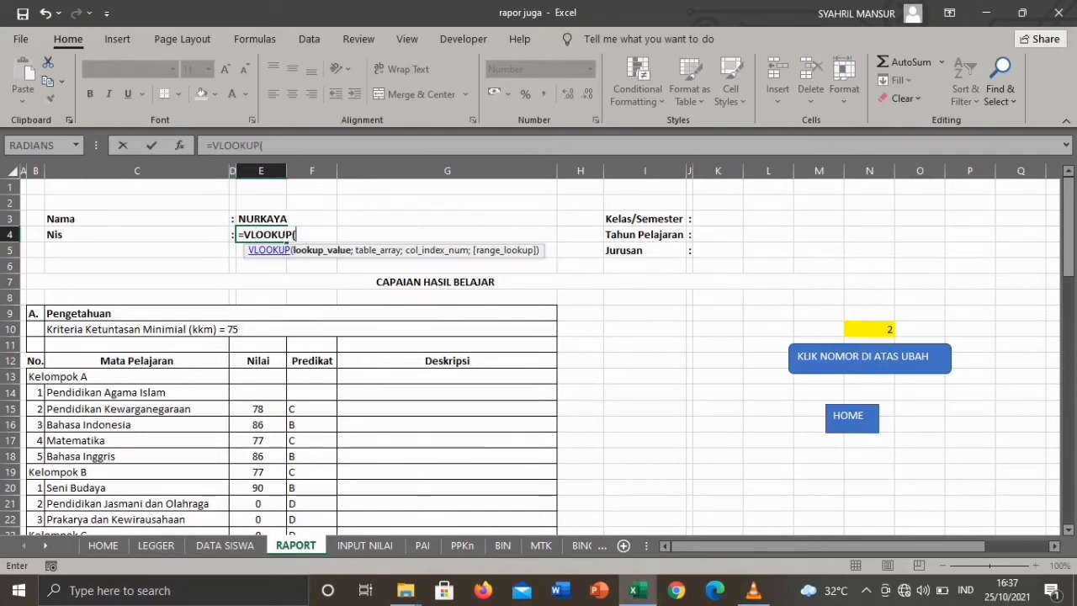
left_click(869, 329)
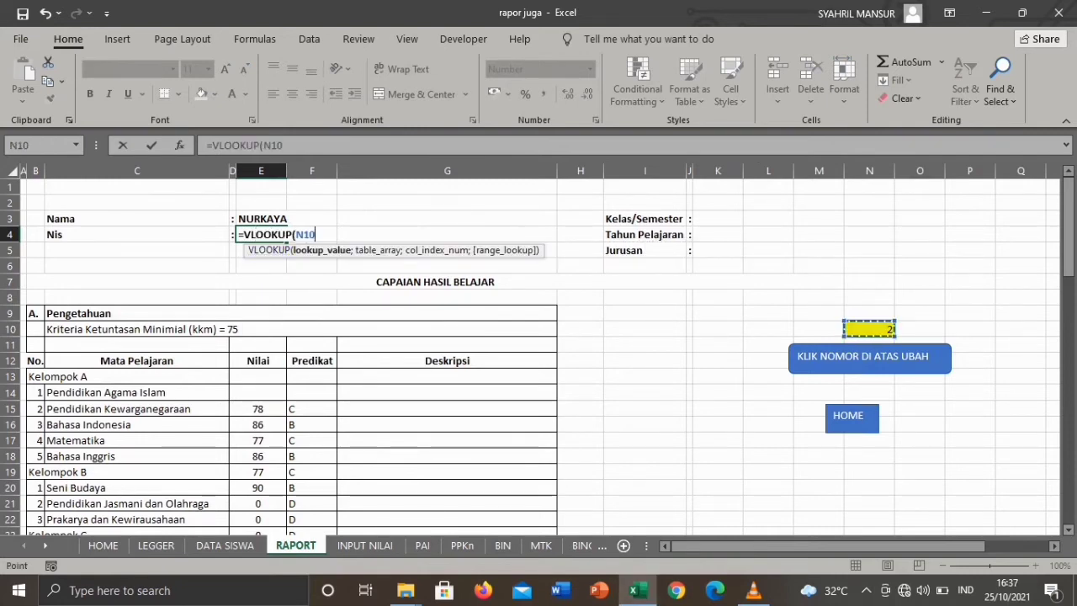
type(";")
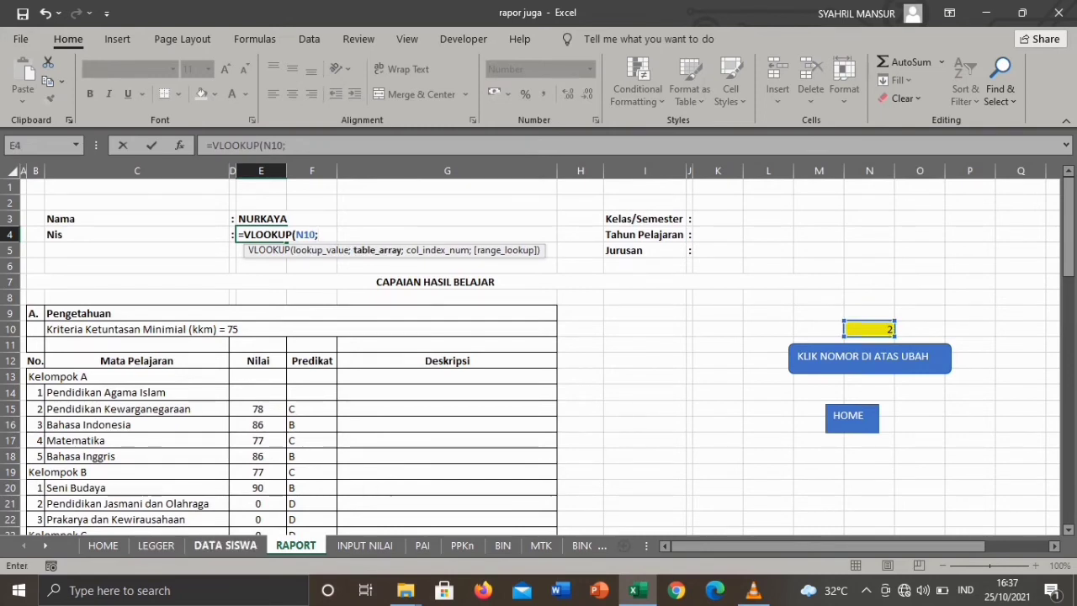
Step: Finish E4's lookup with the 'DATA SISWA'!A10:X26 range, column 3 and FALSE
left_click(226, 545)
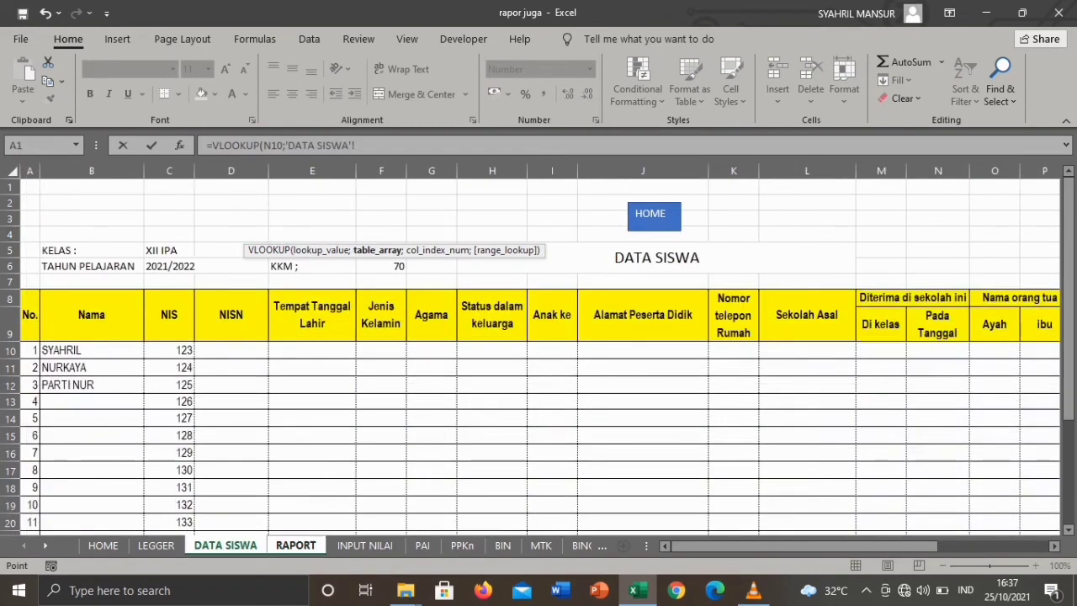
left_click_drag(29, 350, 829, 517)
left_click_drag(968, 509, 968, 371)
left_click_drag(1069, 420, 1069, 278)
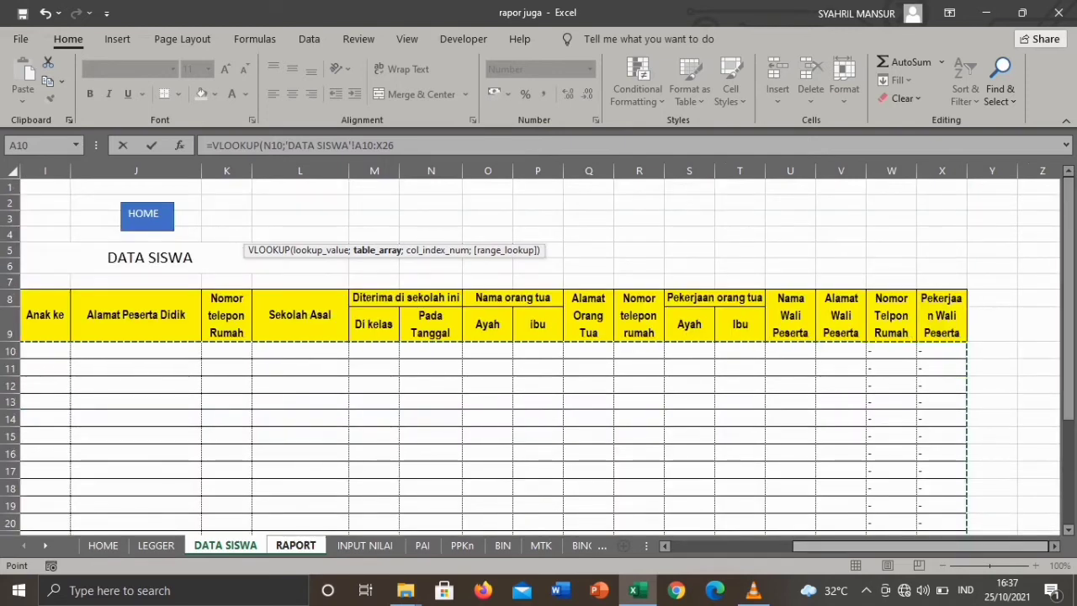
left_click_drag(904, 546, 778, 546)
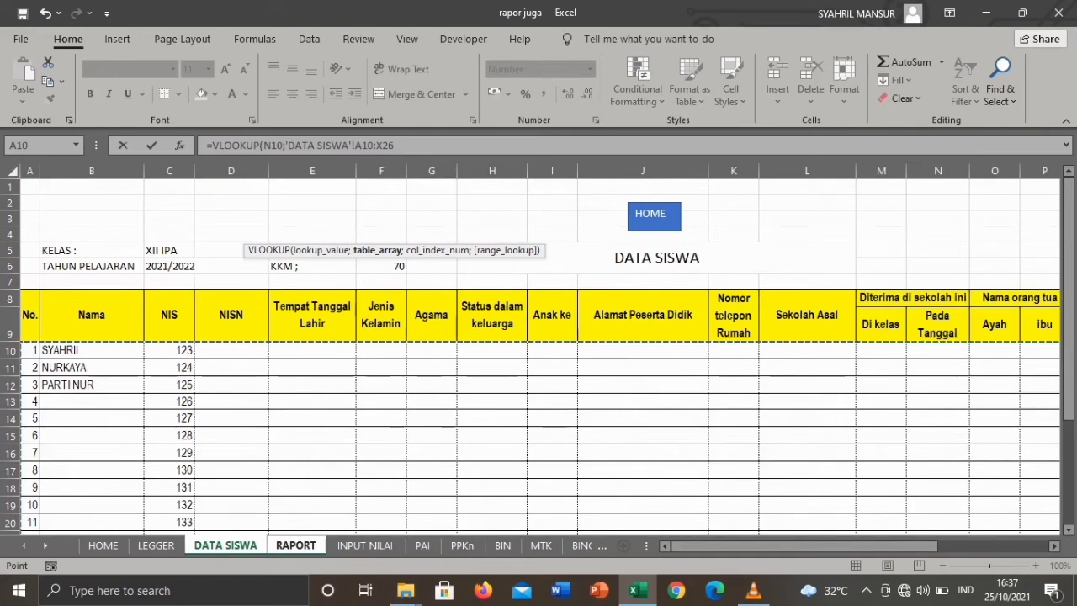
type(";3")
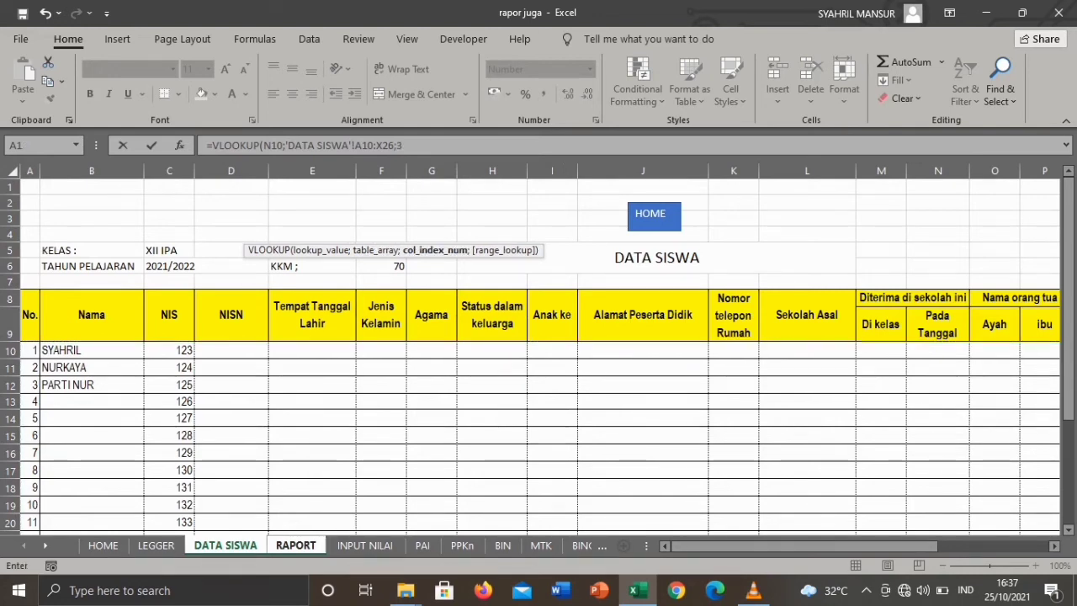
type(";")
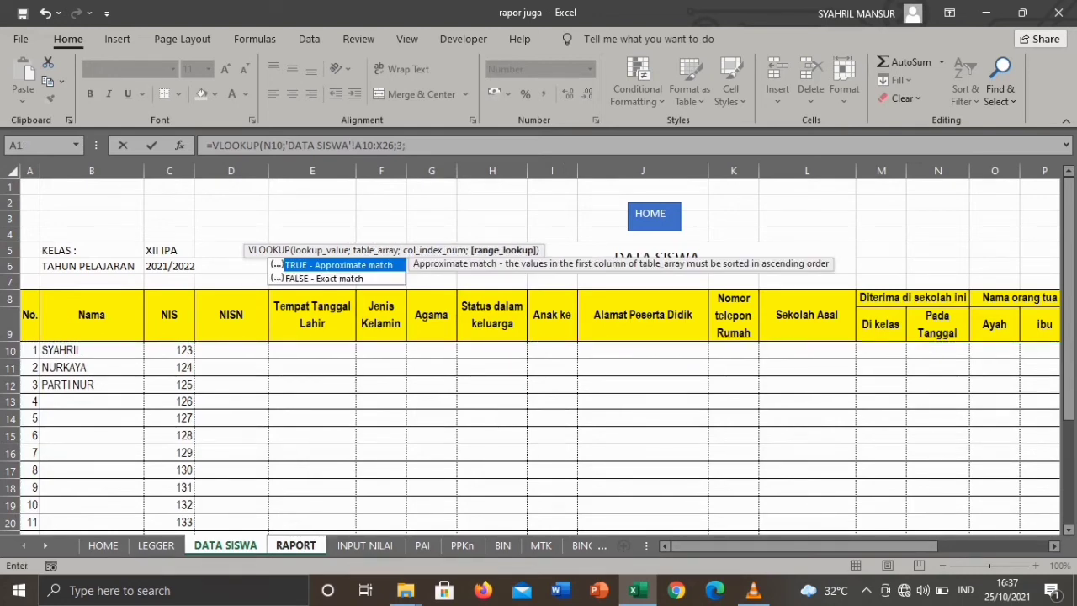
type("FALSE)")
key("Return")
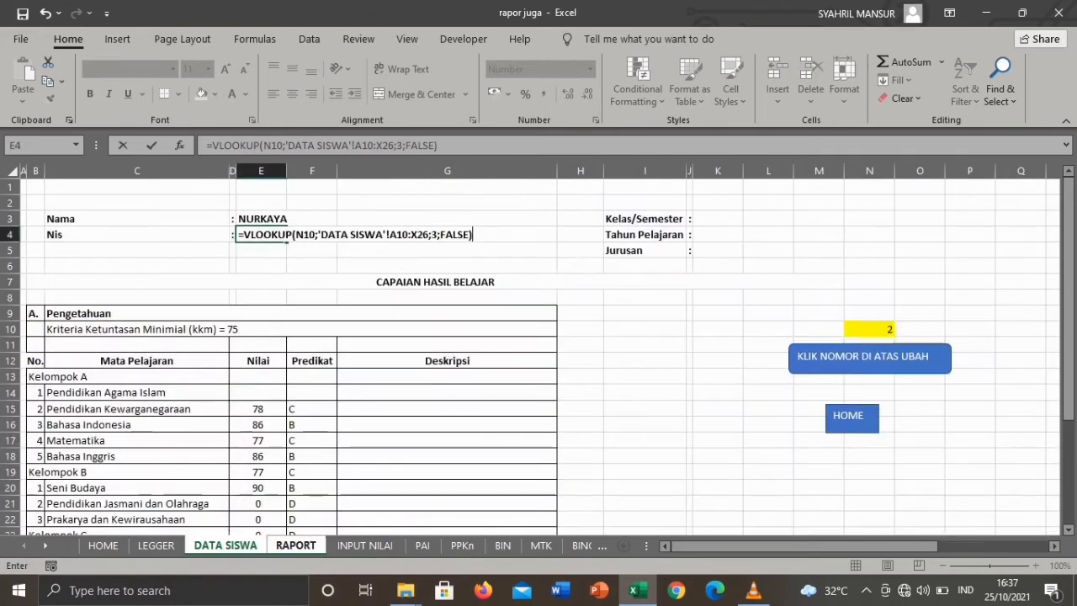
left_click(261, 235)
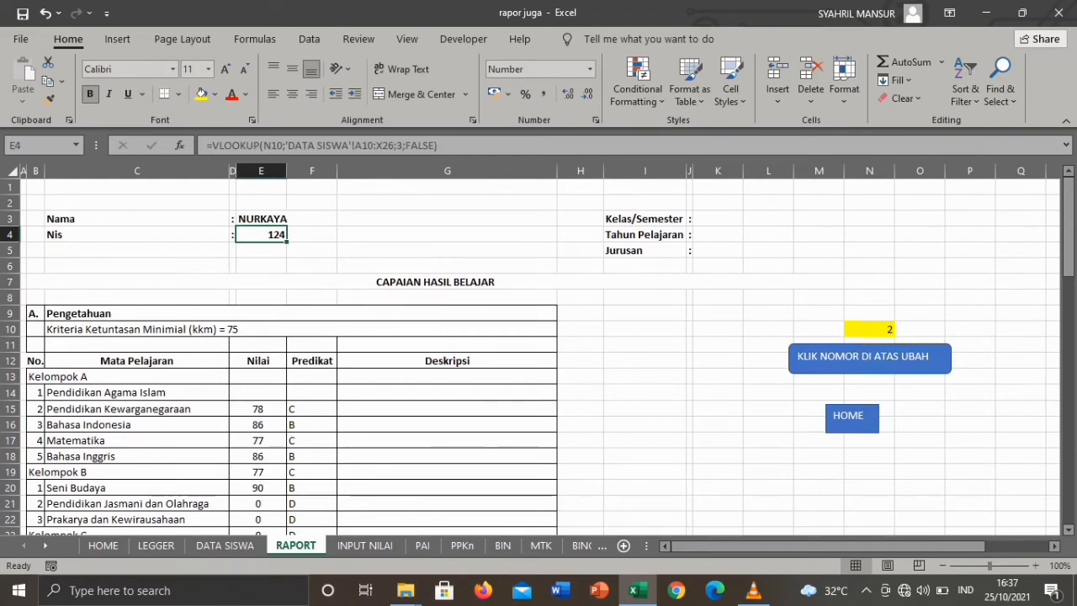
Step: Enter student number 3 in N10
left_click(869, 329)
type("3")
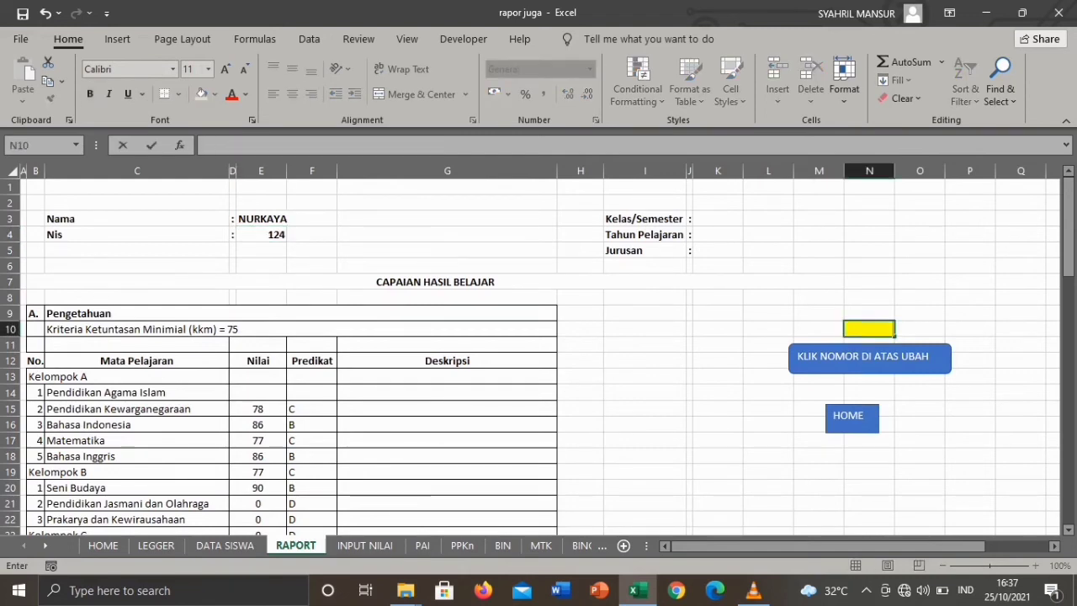
key("Return")
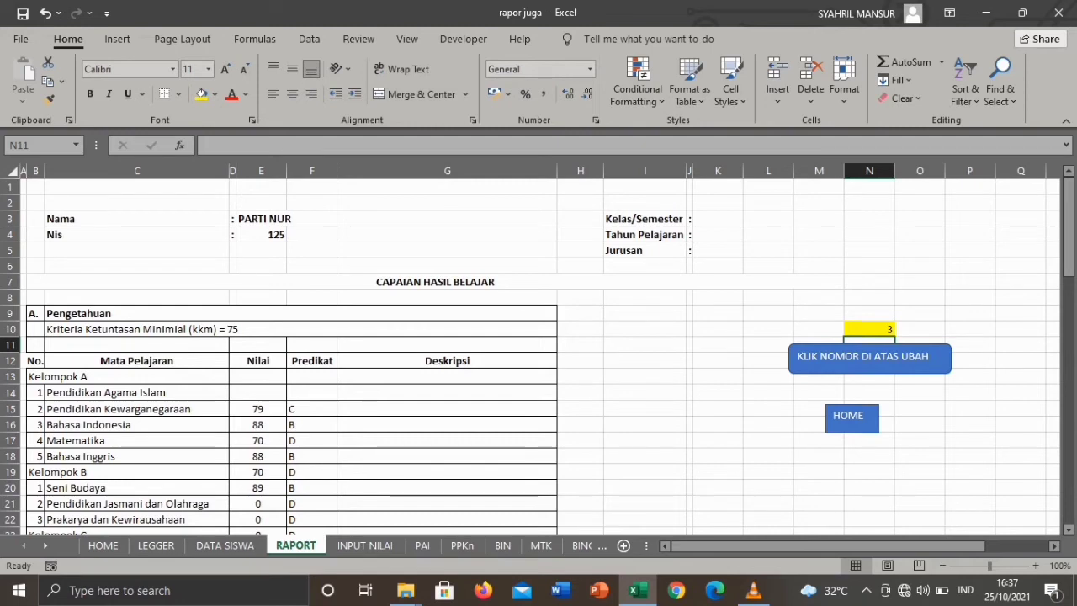
Step: Link the Kelas/Semester cell K3 to the semester value GANJIL on DATA SISWA
left_click(718, 219)
type("=")
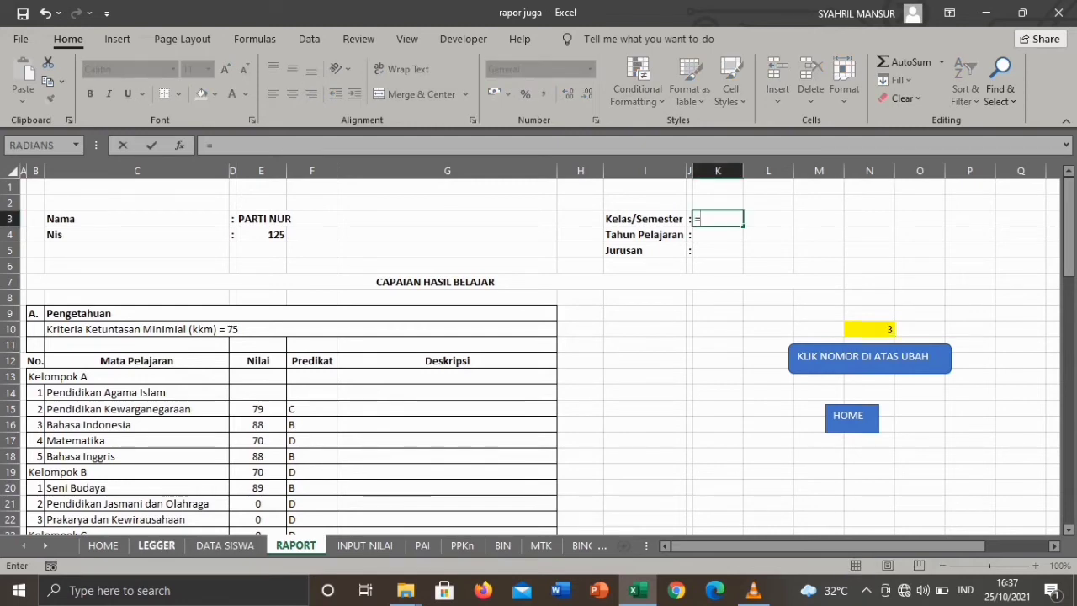
left_click(225, 546)
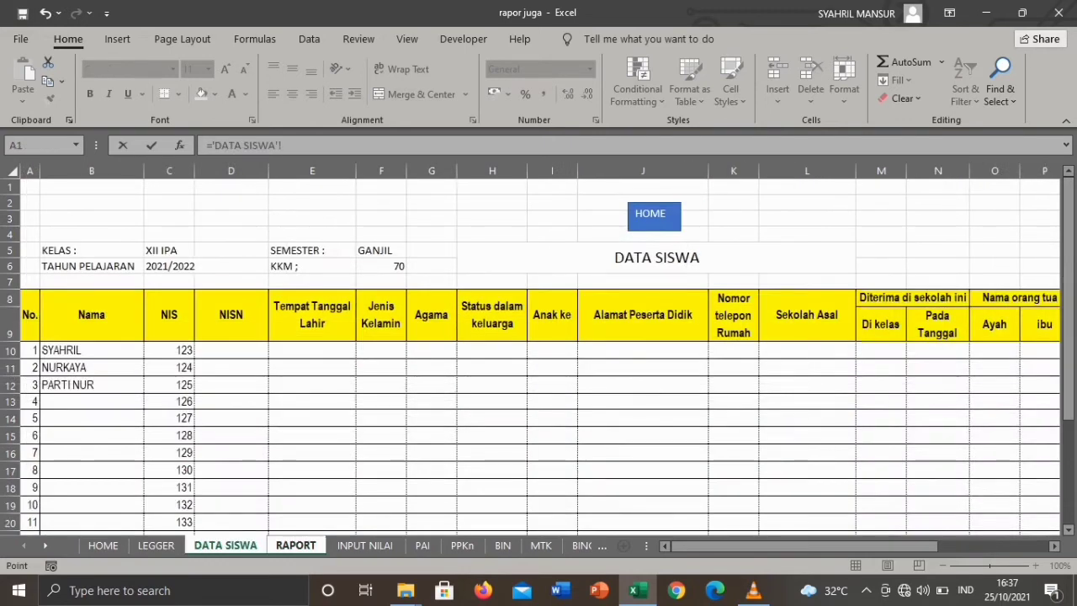
left_click(381, 251)
key("Return")
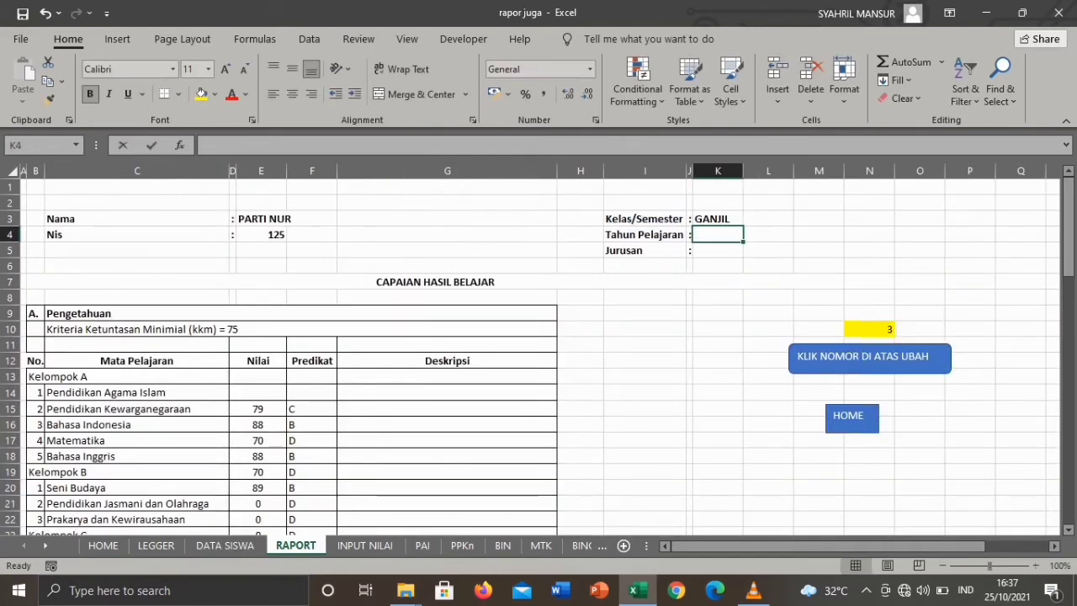
Step: Link the Tahun Pelajaran cell to the school year 2021/2022 on DATA SISWA
type("=")
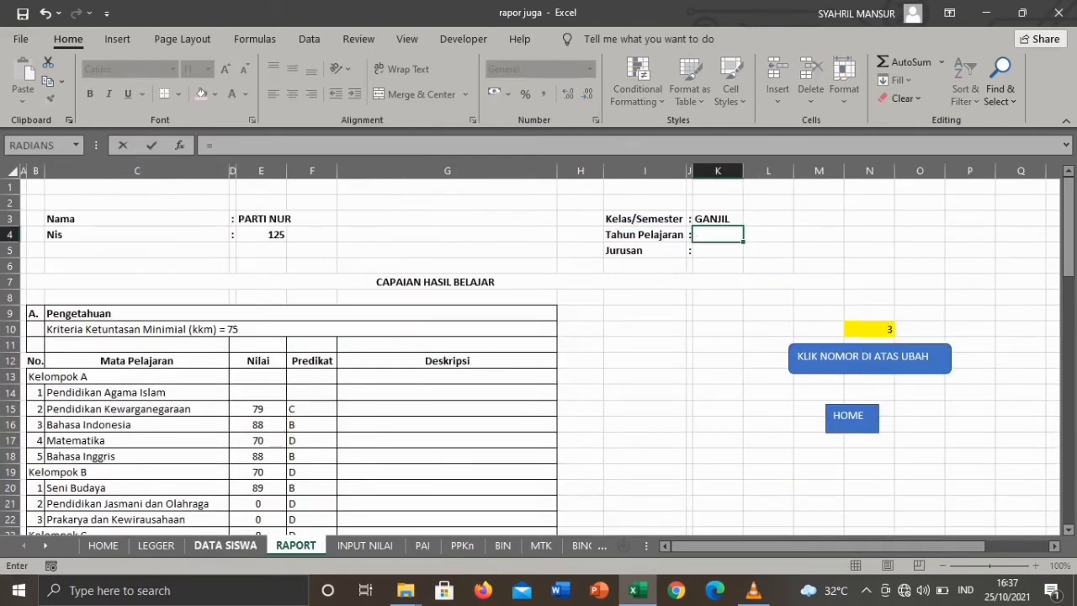
left_click(224, 545)
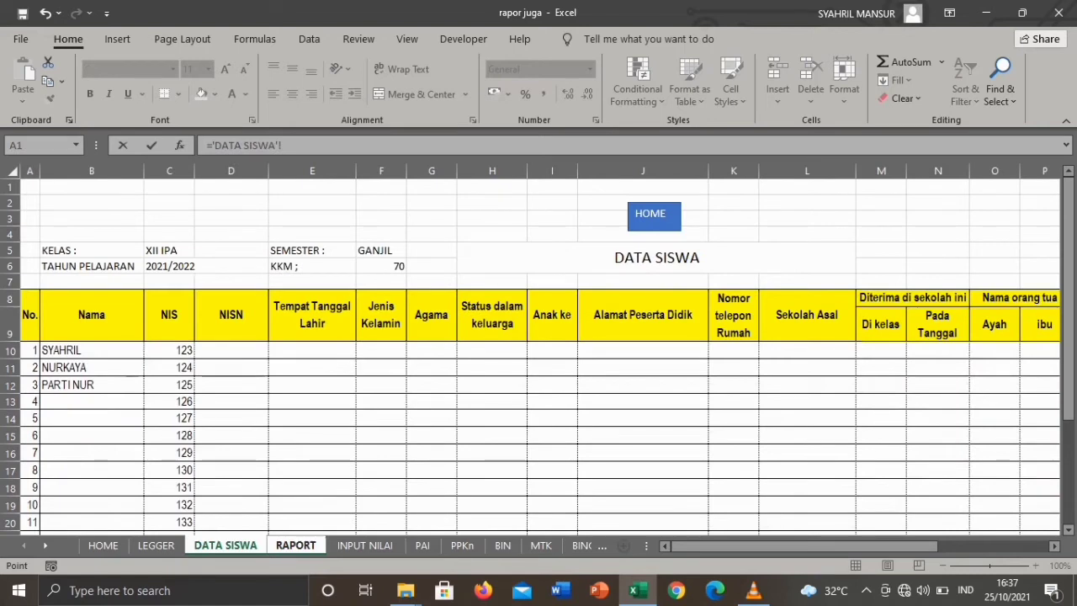
left_click(169, 265)
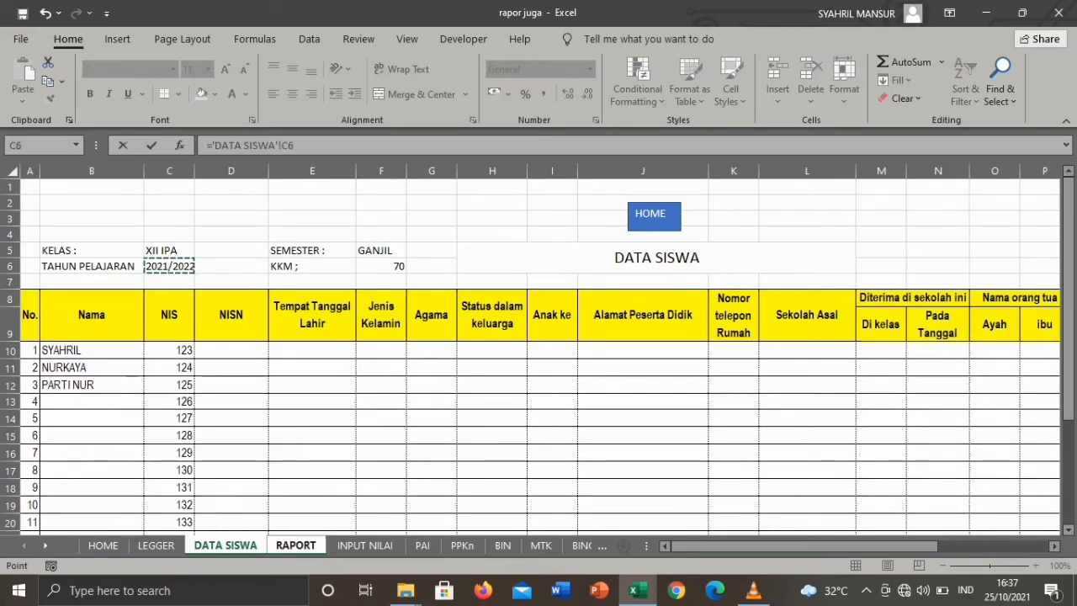
key("Return")
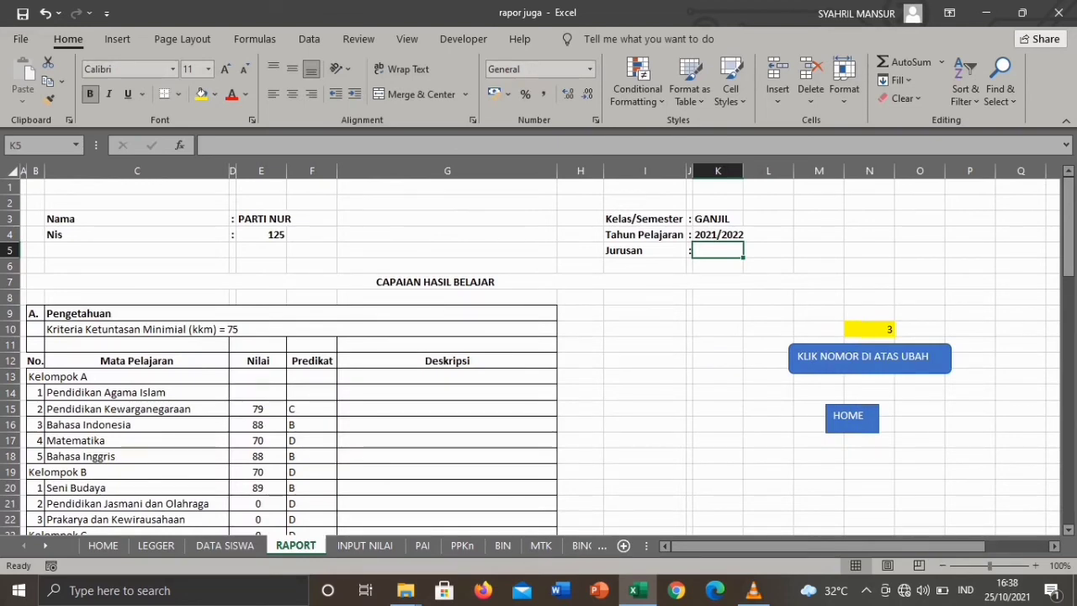
Step: Link the Jurusan cell to XII IPA on DATA SISWA and clear the student number in N10
type("=")
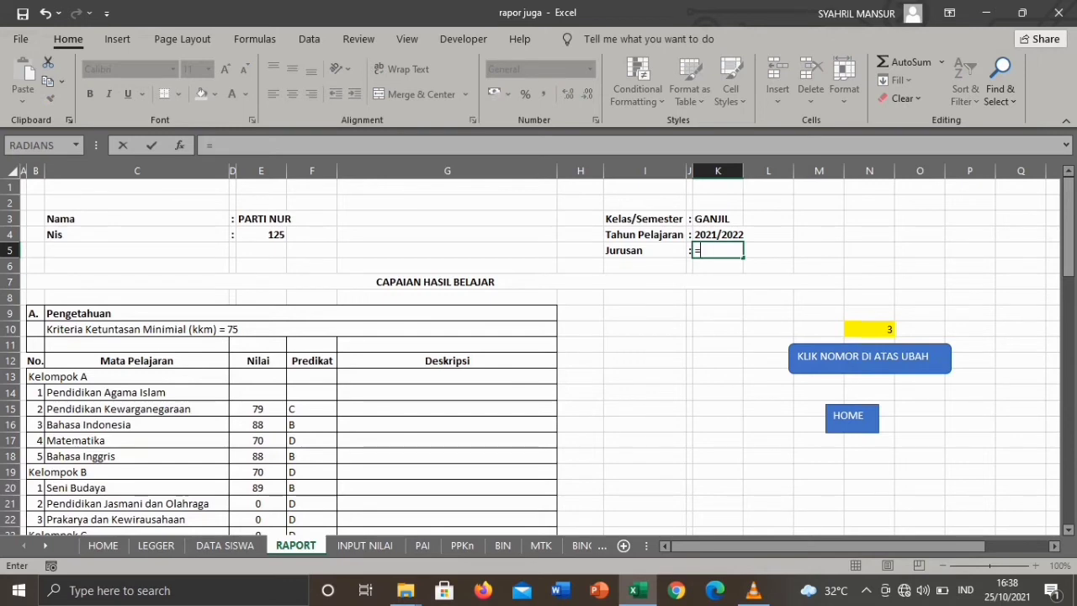
left_click(224, 546)
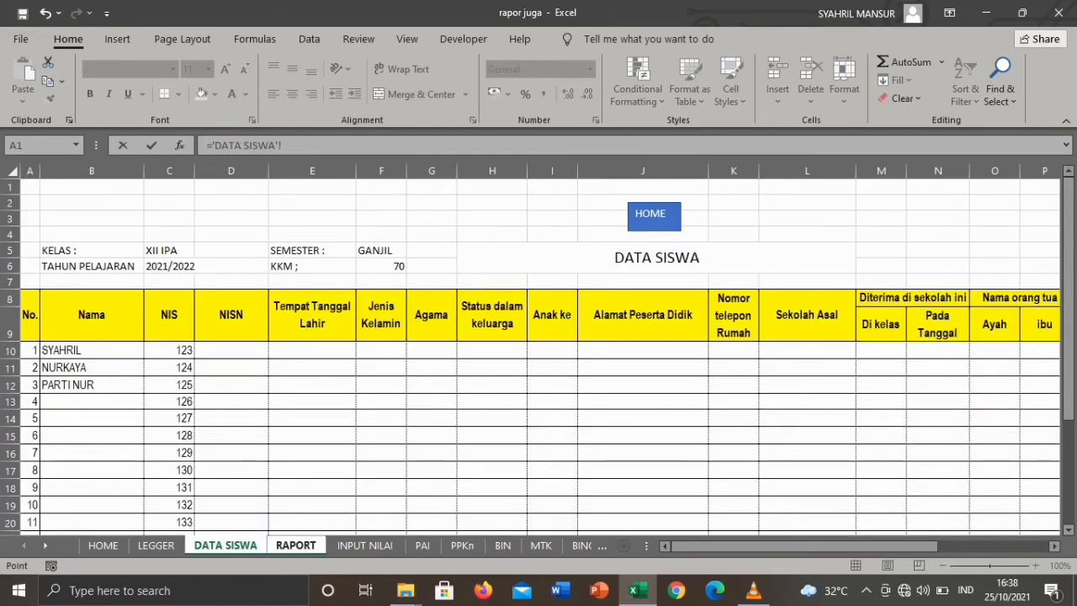
left_click(169, 251)
key("Return")
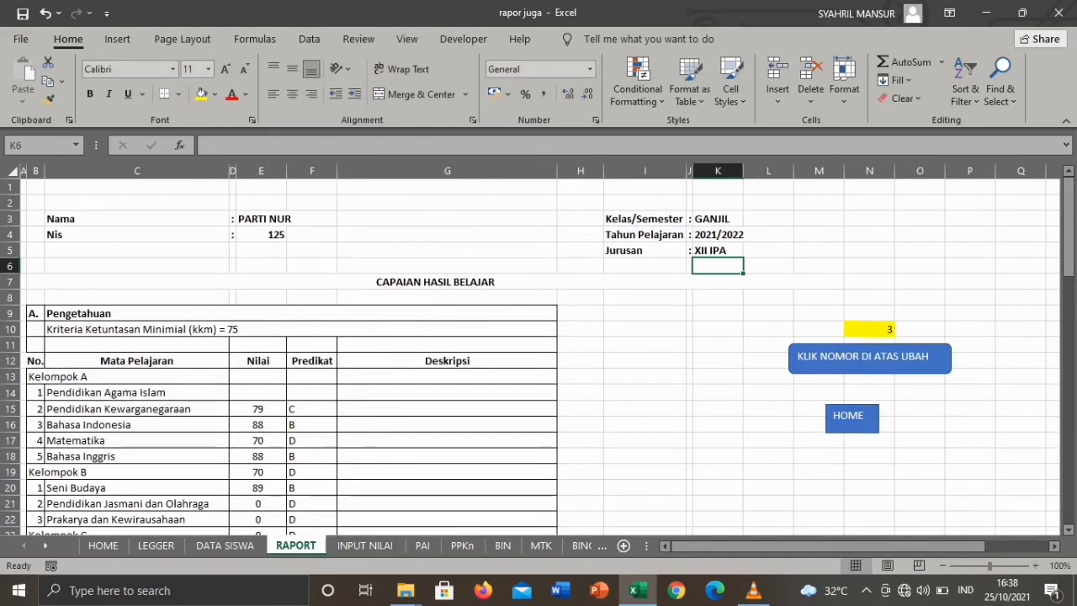
left_click(869, 329)
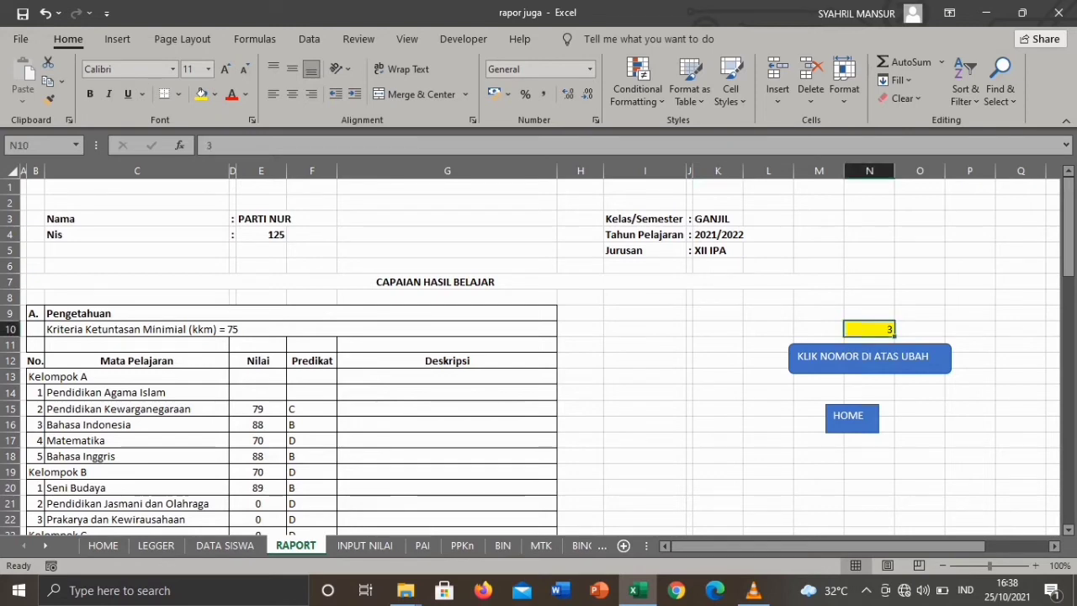
key("BackSpace")
Step: Switch the report to student 1 and select the Pendidikan Agama Islam score cell
type("1")
key("Return")
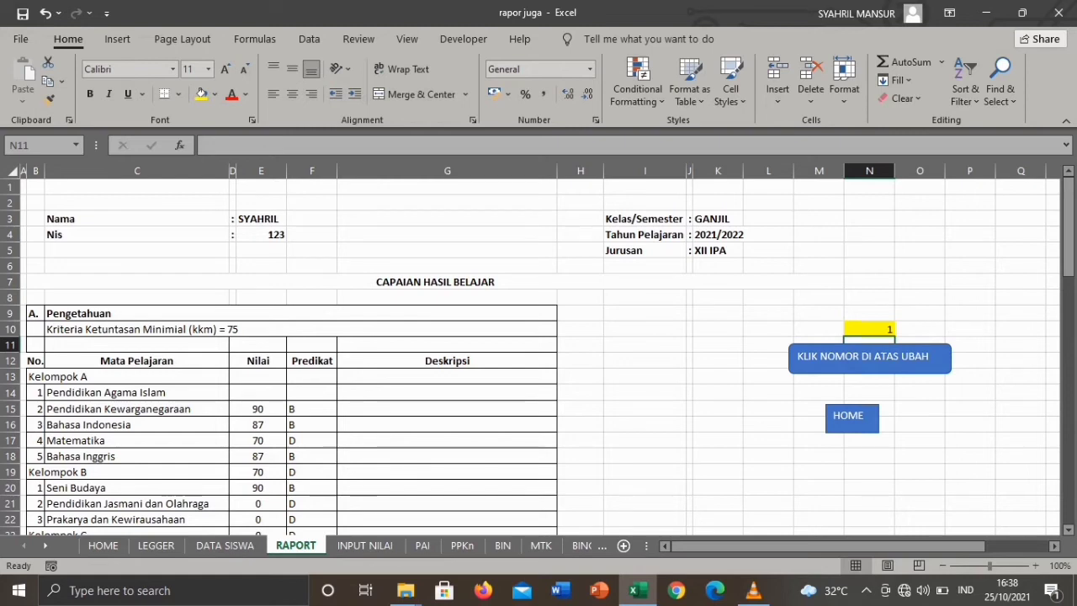
left_click(257, 392)
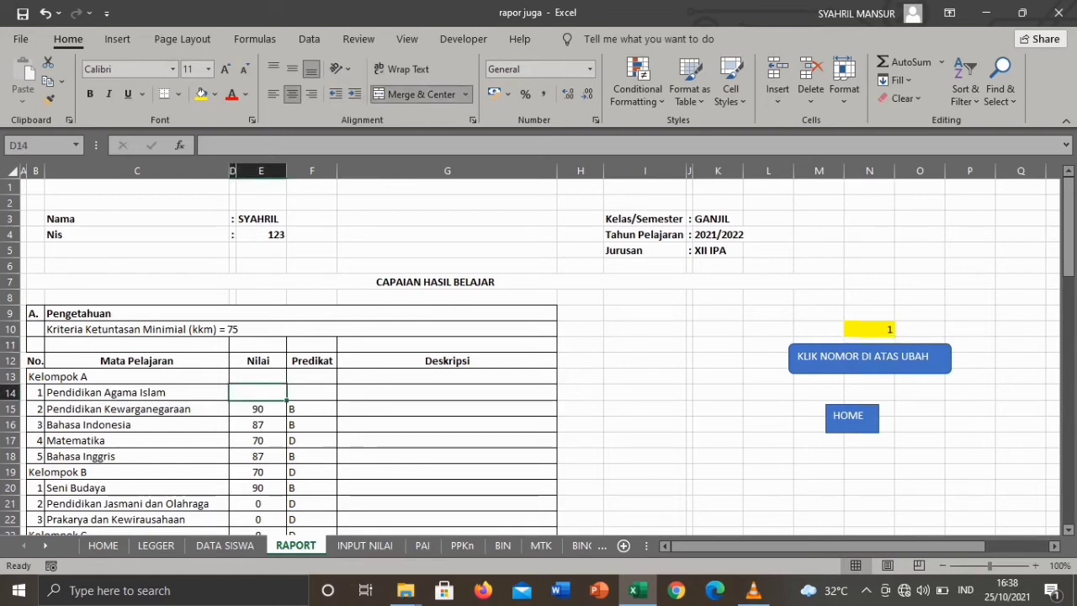
left_click(312, 392)
left_click(257, 393)
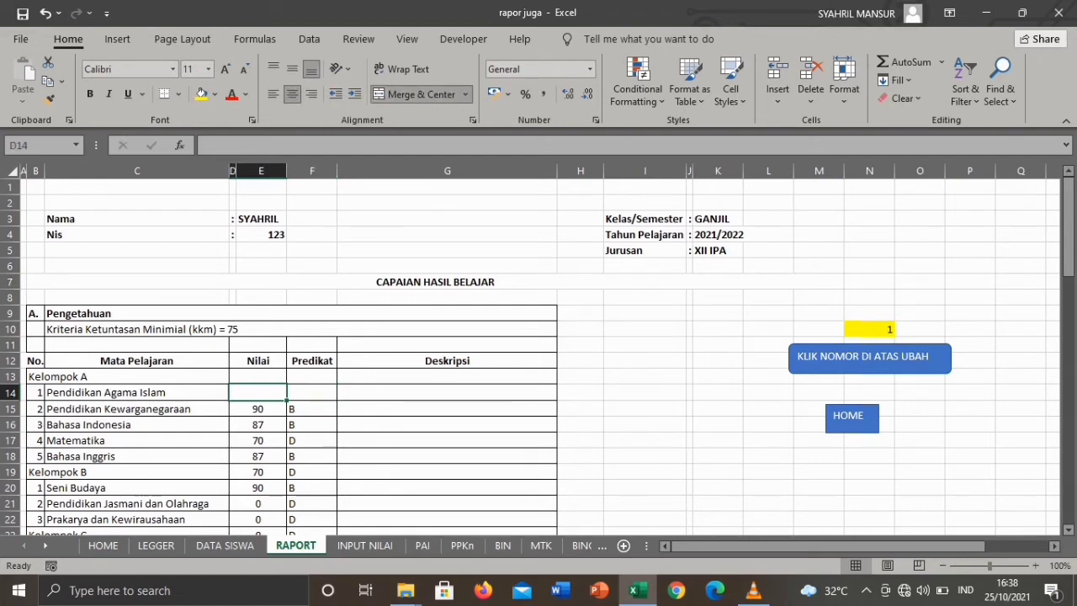
Step: Enter =VLOOKUP(N10;LEGGER!A11:AC37;4;FALSE) in D14, giving the score 90
type("=")
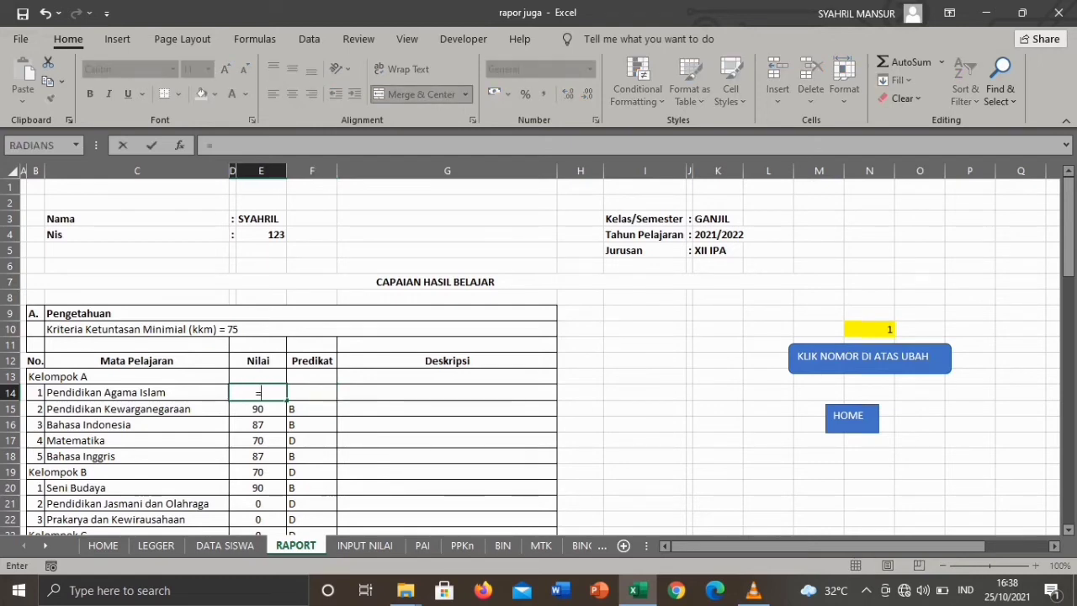
type("VLOO")
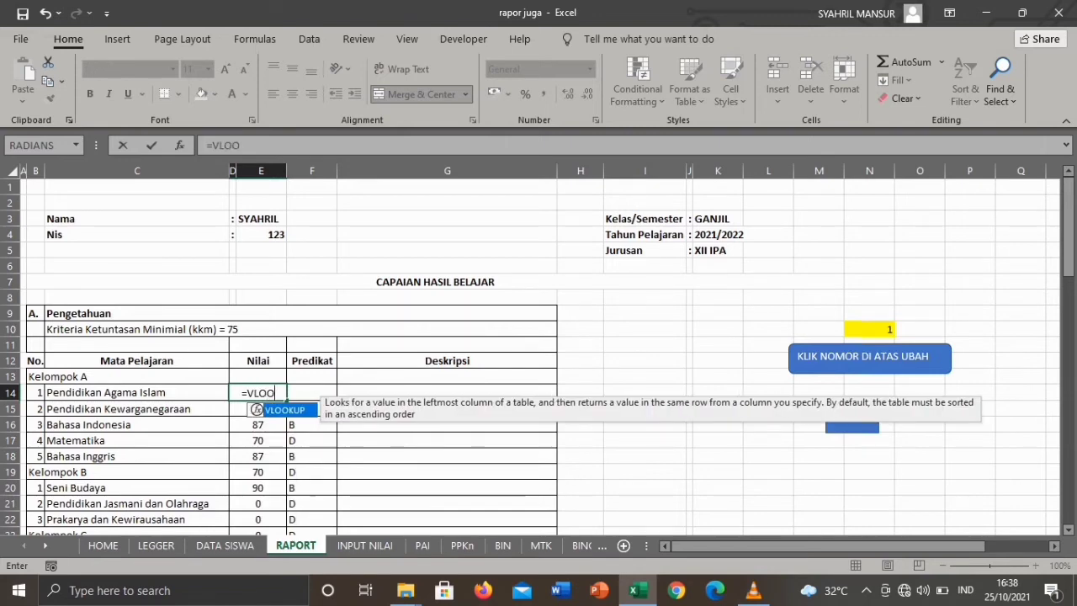
key("Tab")
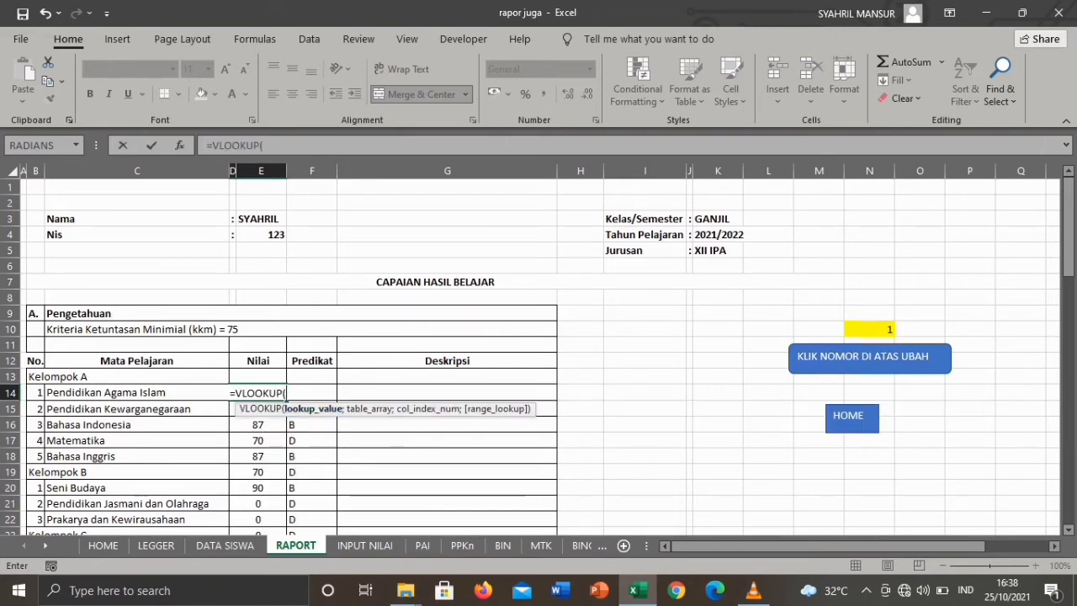
left_click(890, 329)
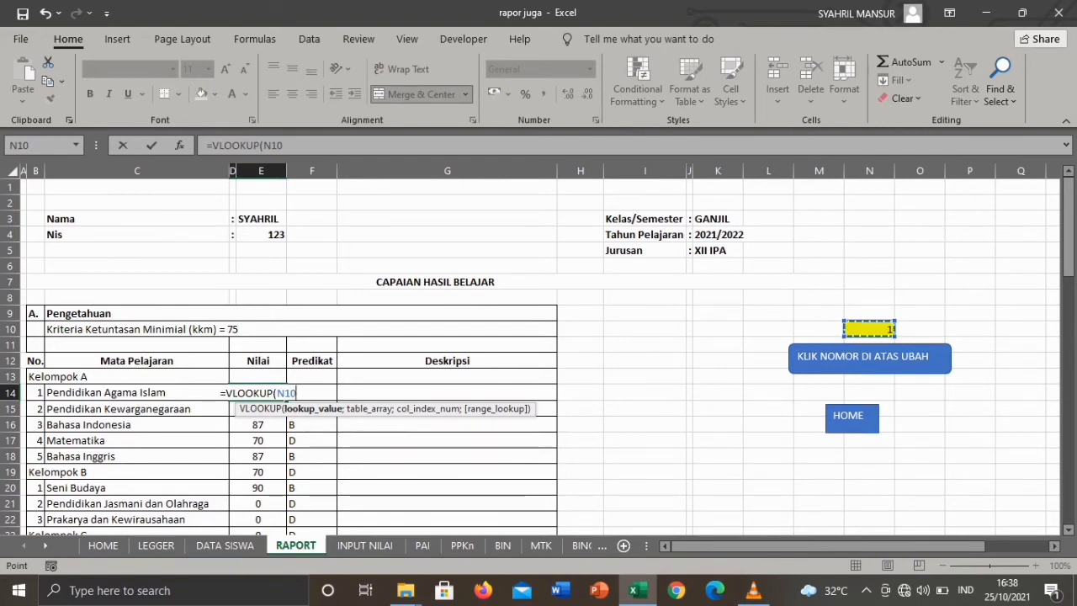
type(";")
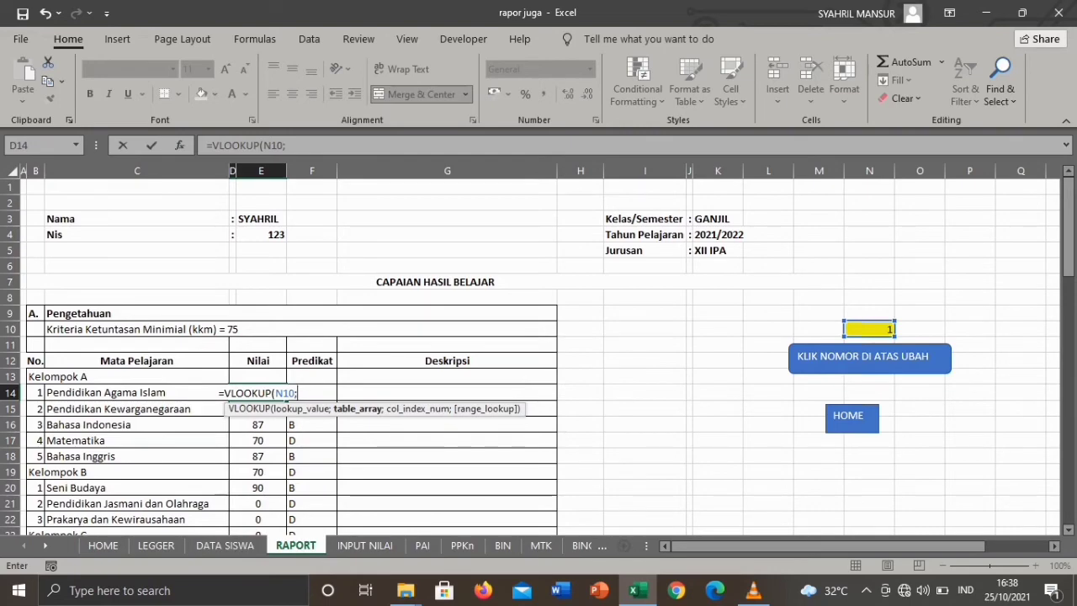
left_click(156, 545)
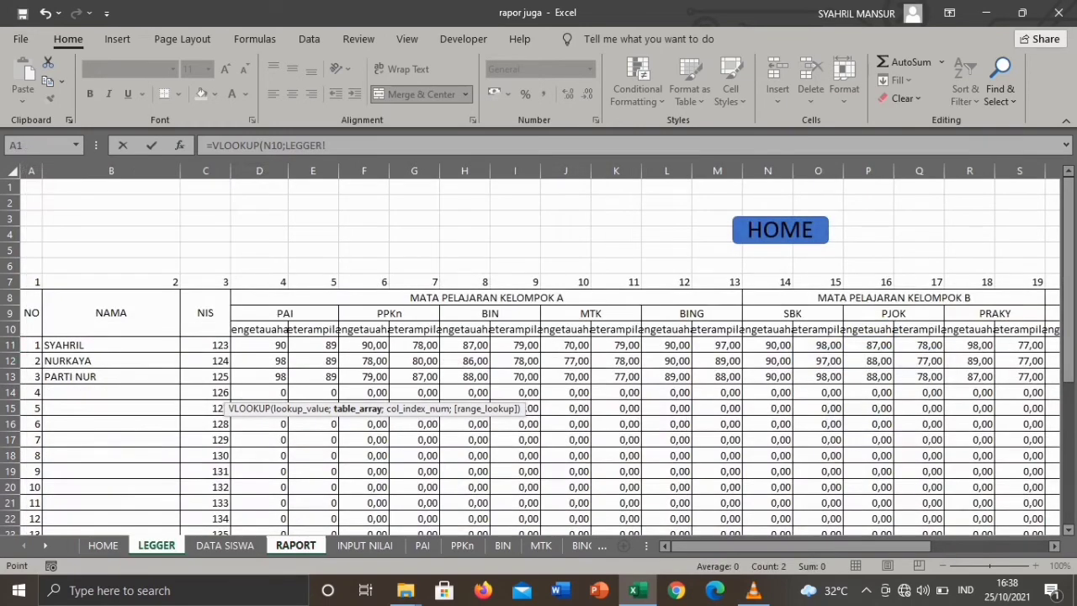
left_click_drag(31, 345, 1005, 415)
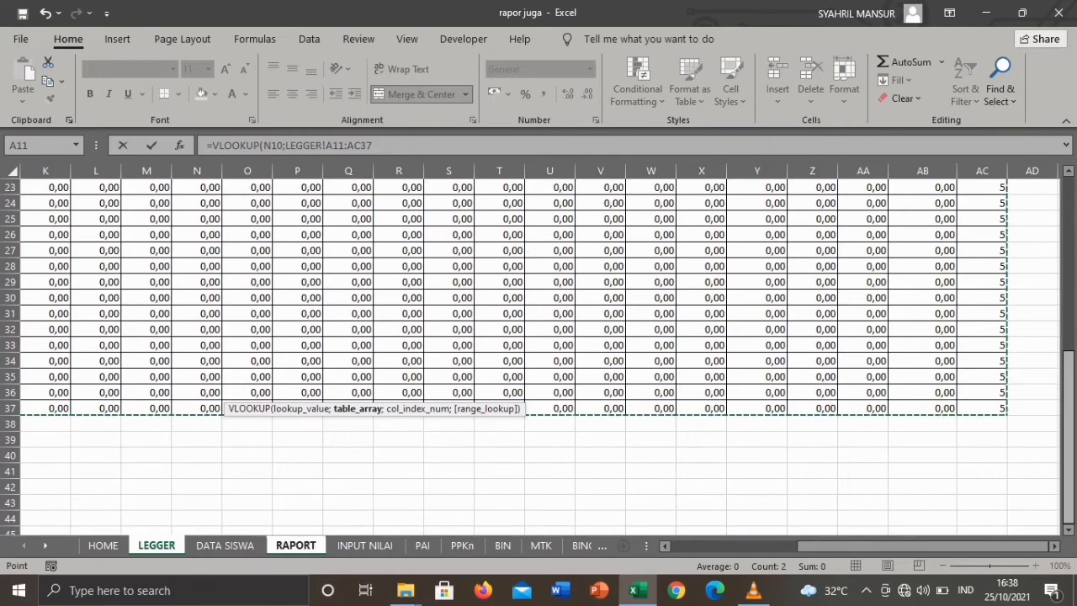
left_click_drag(1069, 422, 1069, 246)
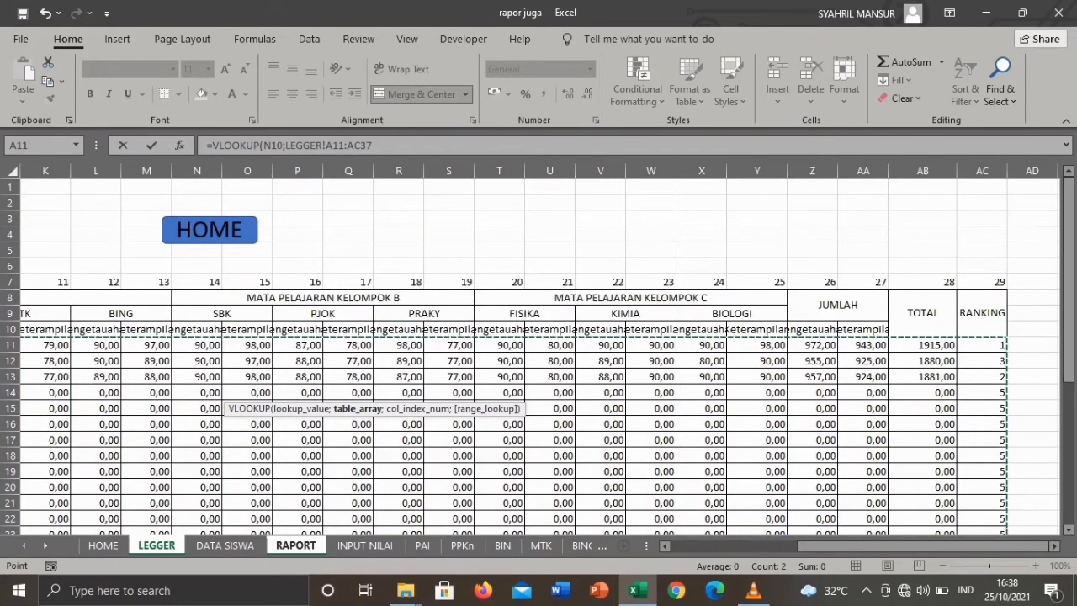
left_click_drag(832, 545, 698, 545)
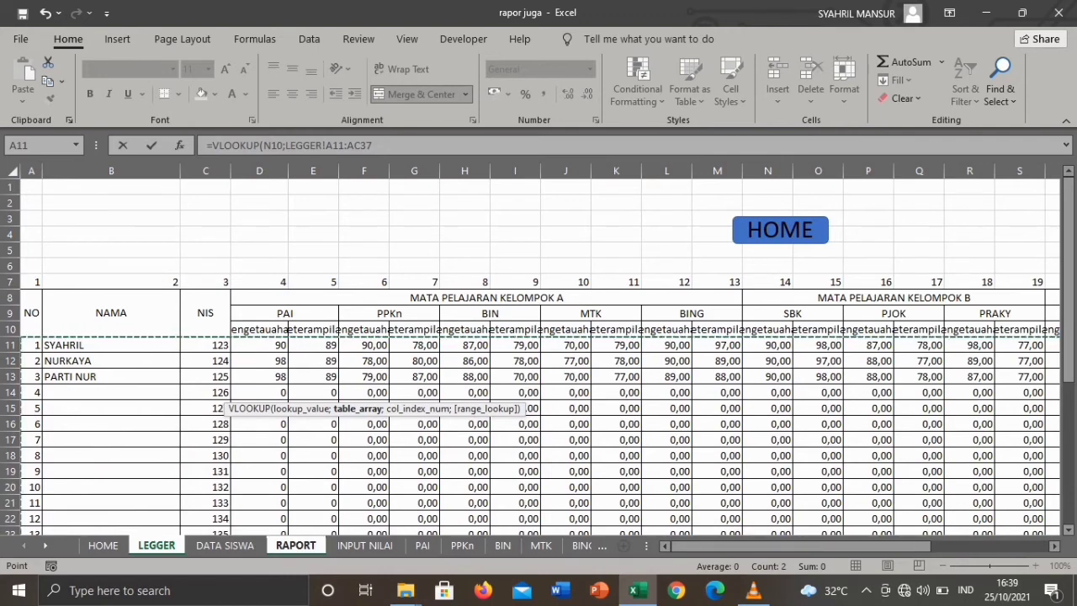
left_click(373, 146)
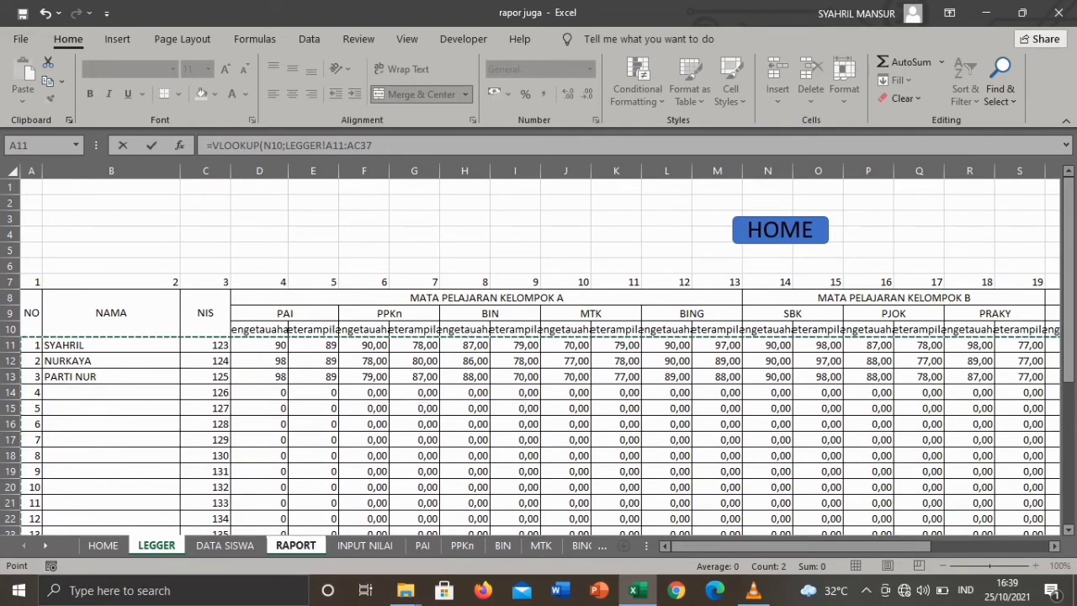
type(";")
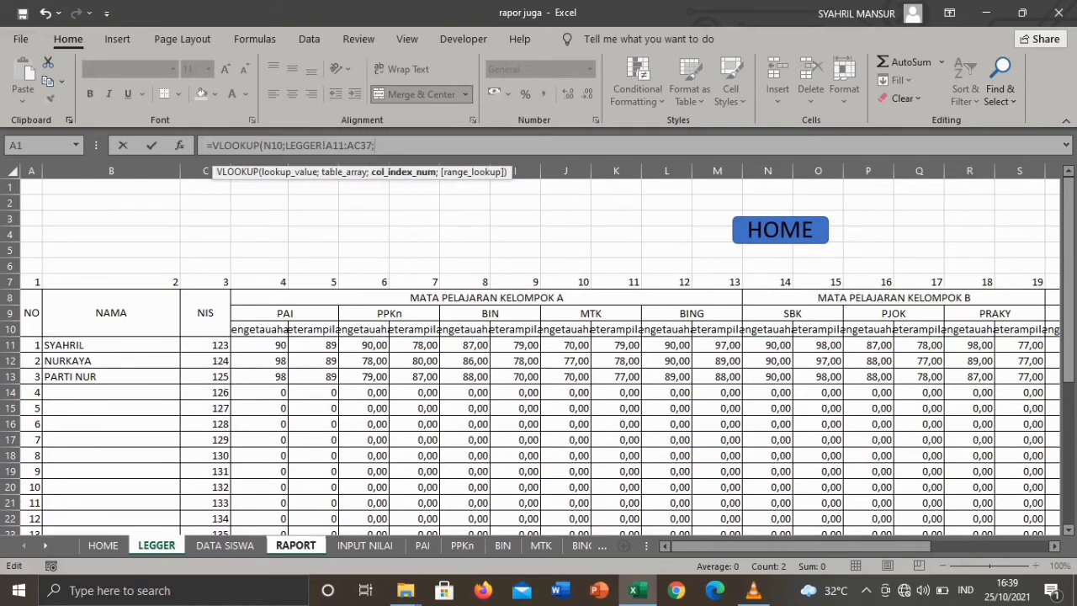
type("4;FAL")
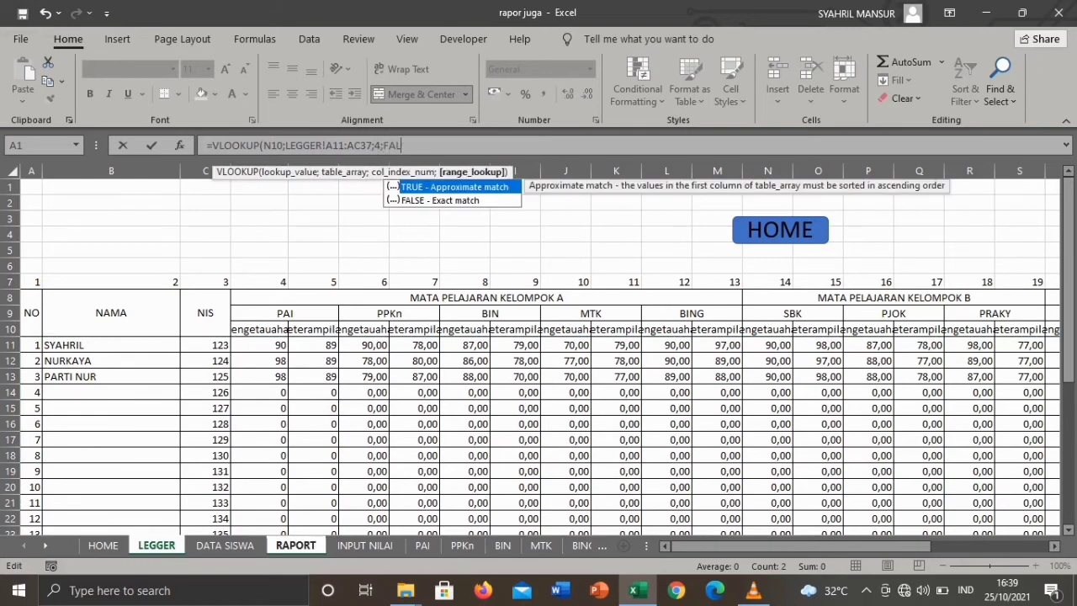
type("SE)")
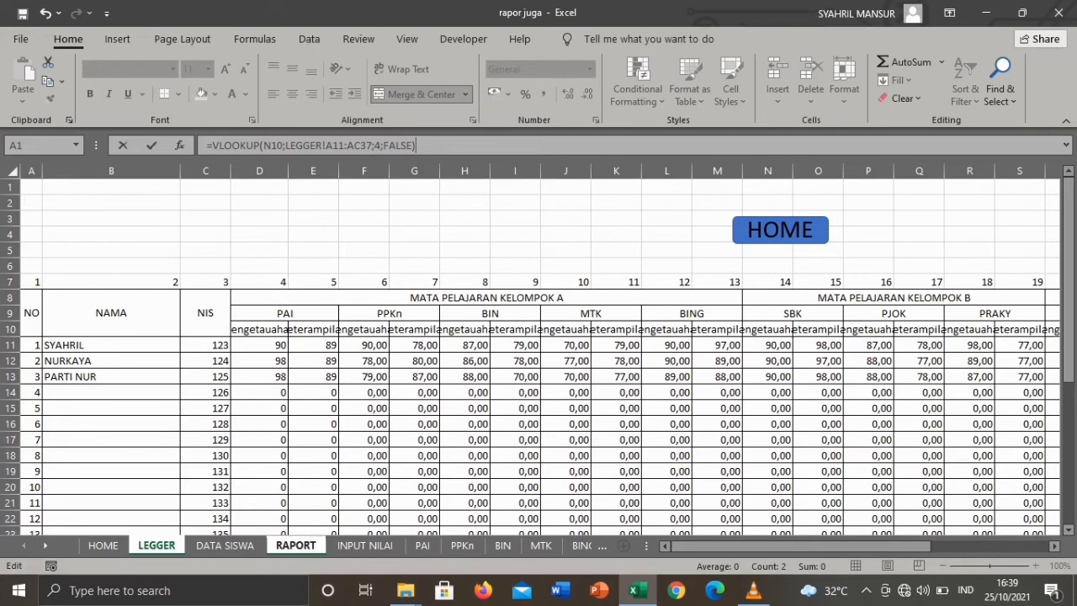
key("Return")
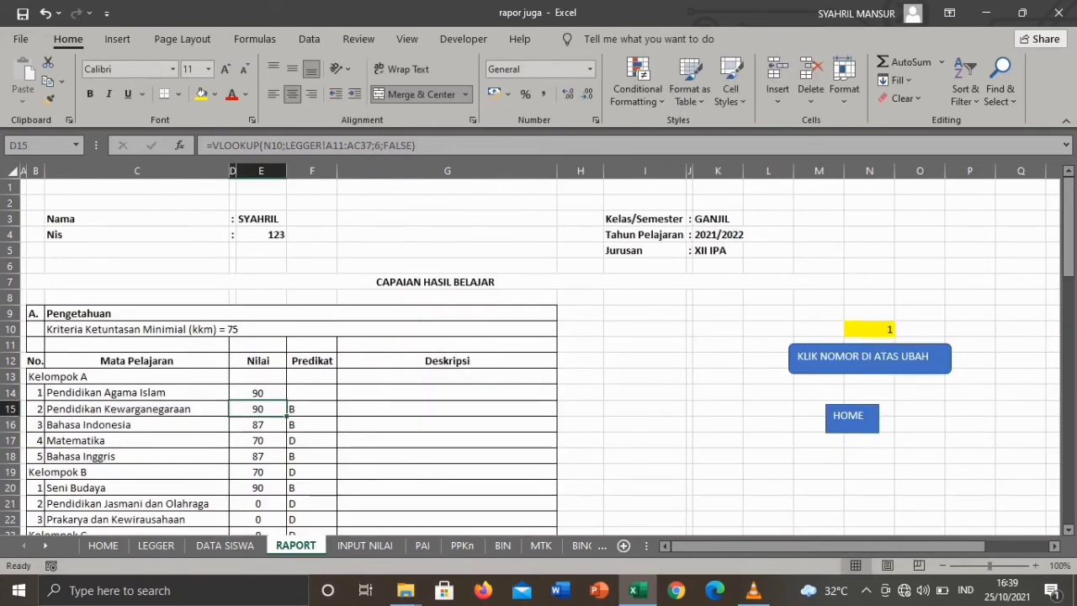
left_click(312, 393)
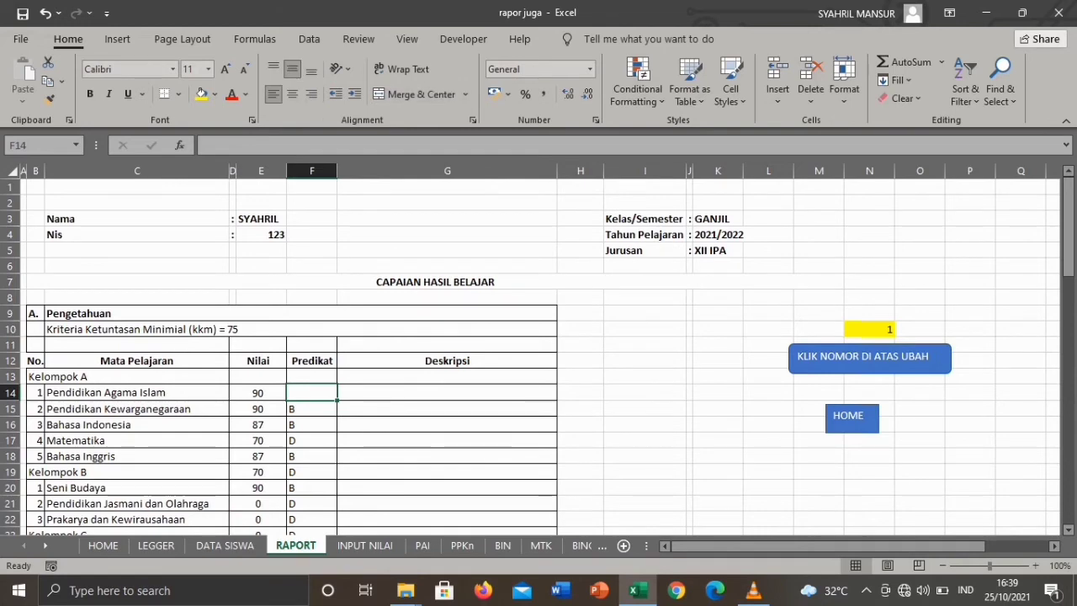
Step: Start an =IF(D14<=75 grade formula in F14, then erase it so the cell stays blank
type("=IF")
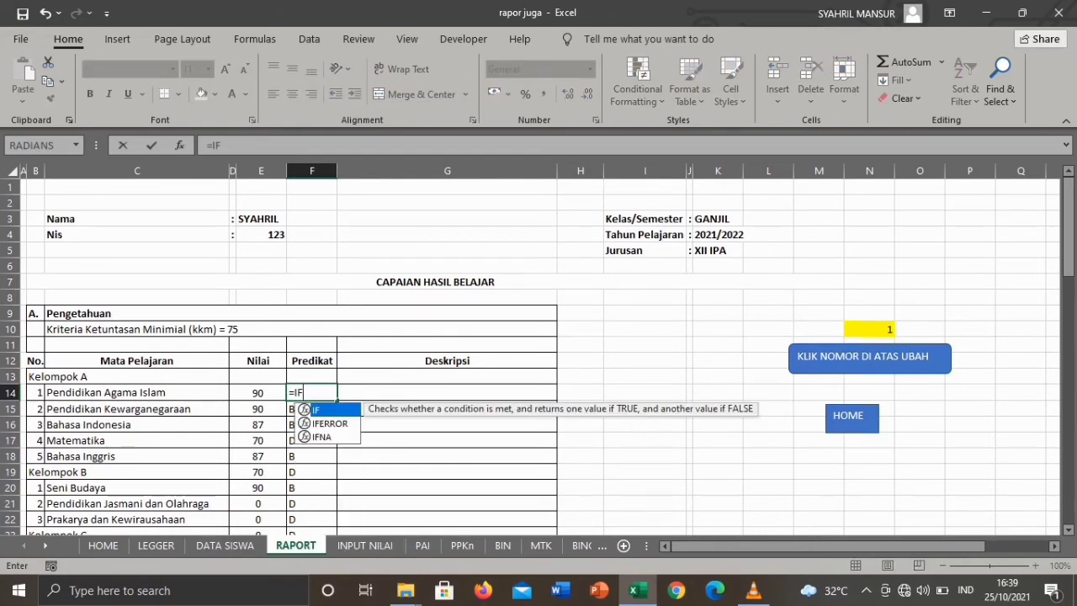
type("(")
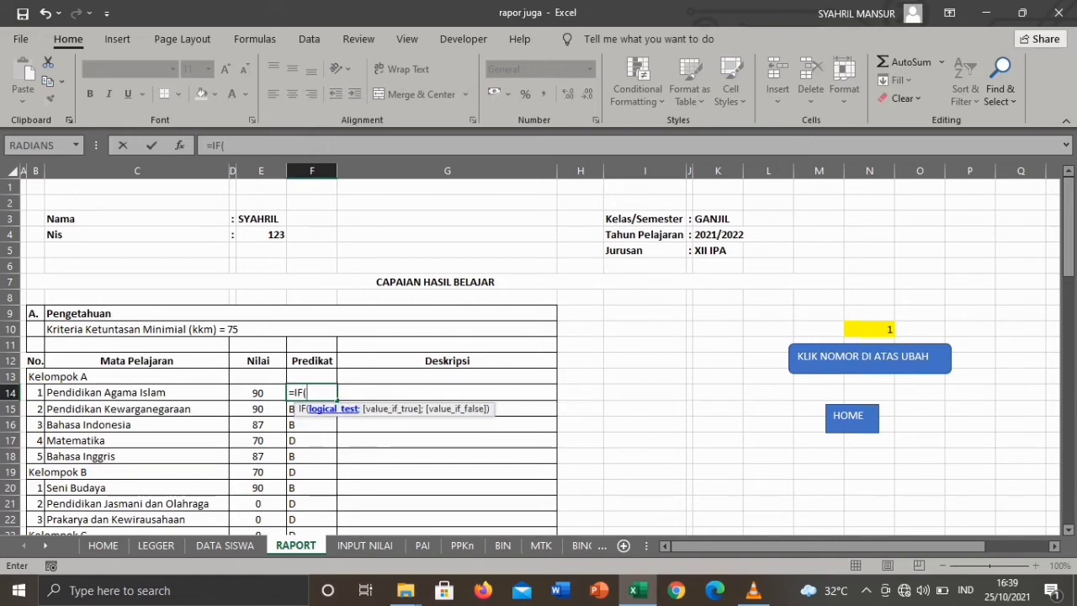
left_click(257, 393)
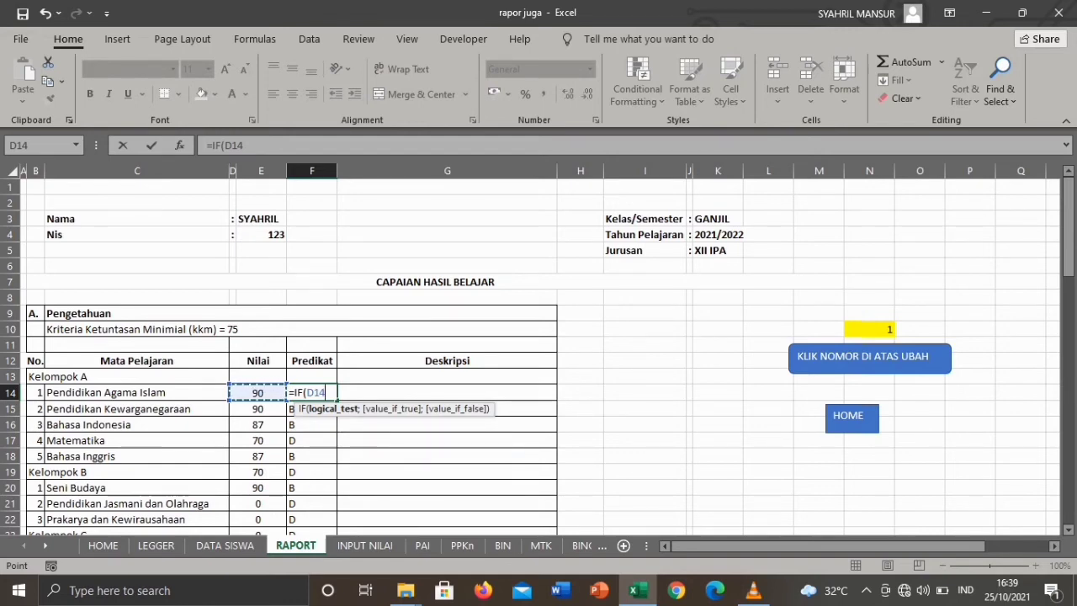
type(";")
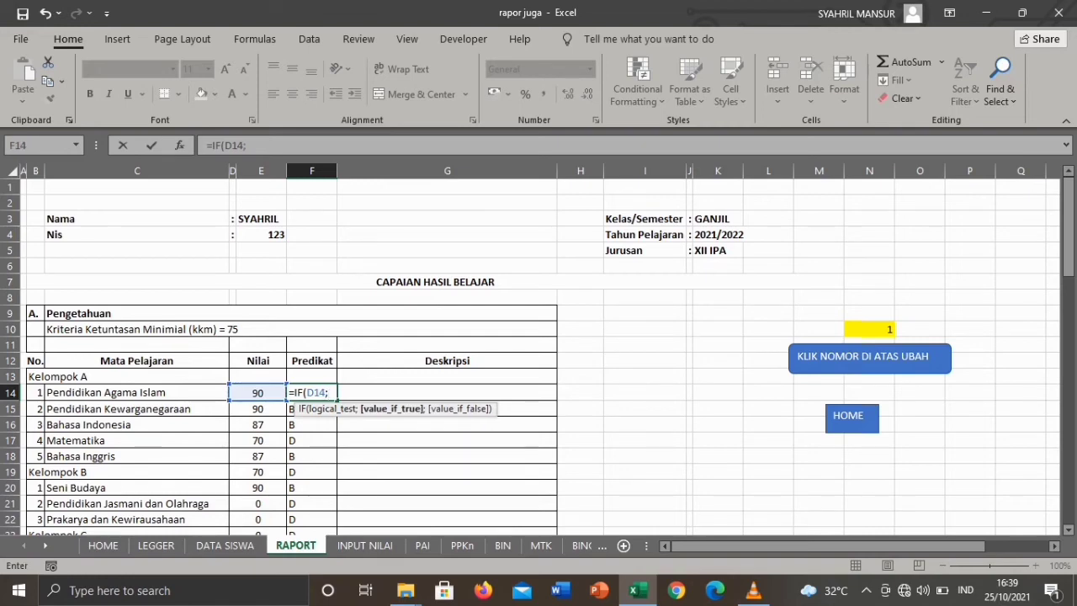
key("BackSpace")
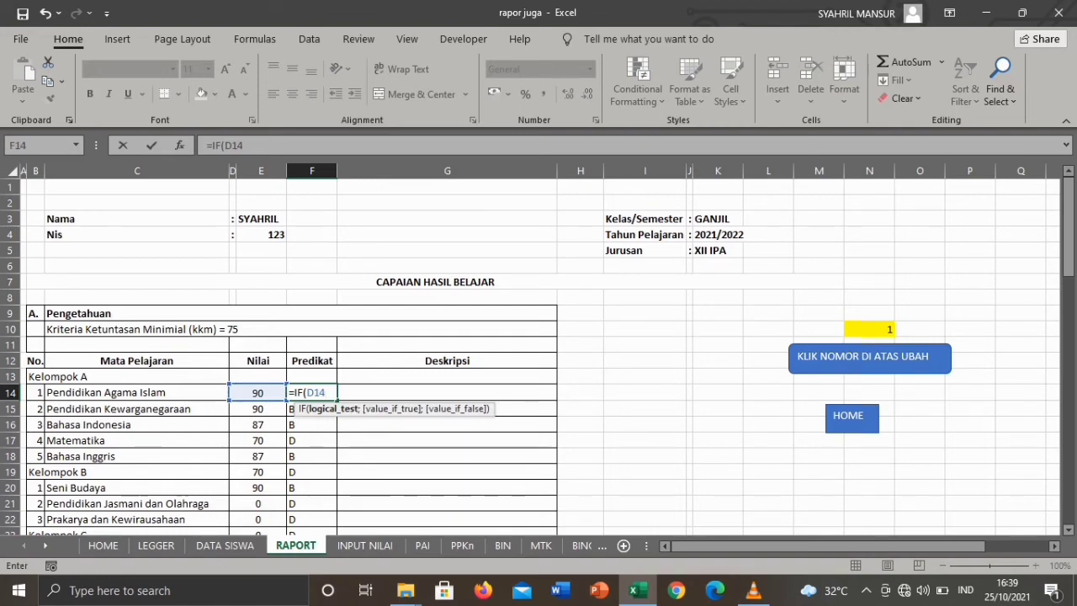
type("<=70")
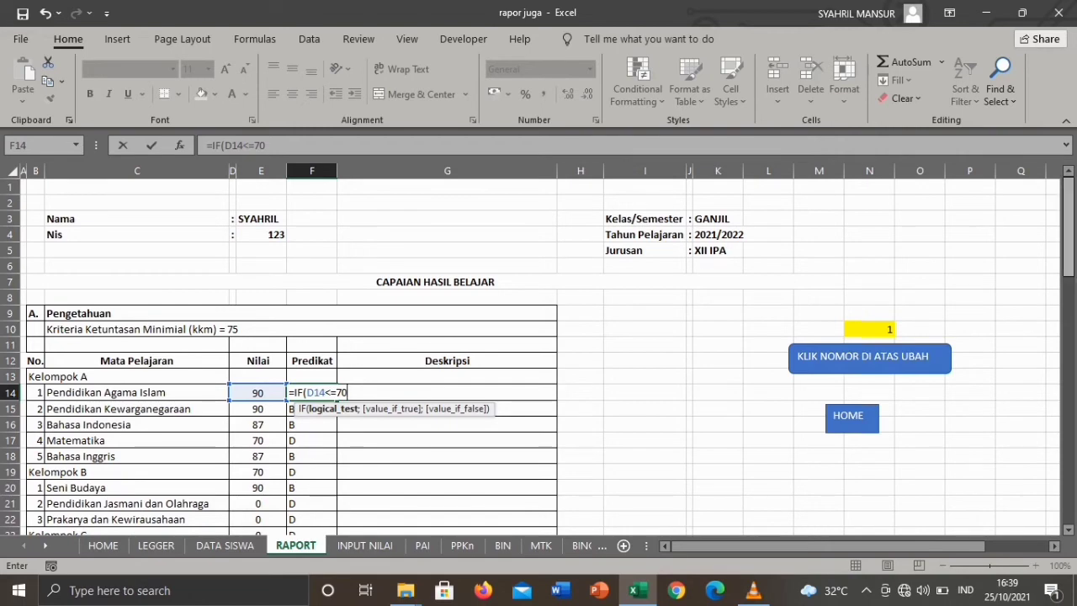
mouse_move(1068, 258)
left_mouse_down()
mouse_move(1068, 438)
mouse_move(1069, 256)
left_mouse_up()
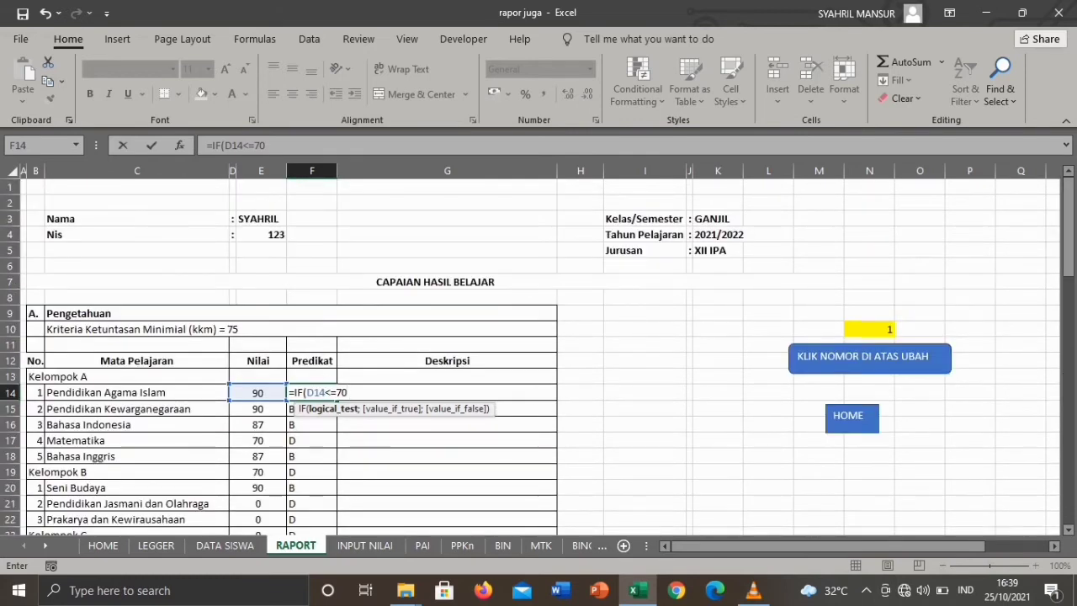
key("BackSpace")
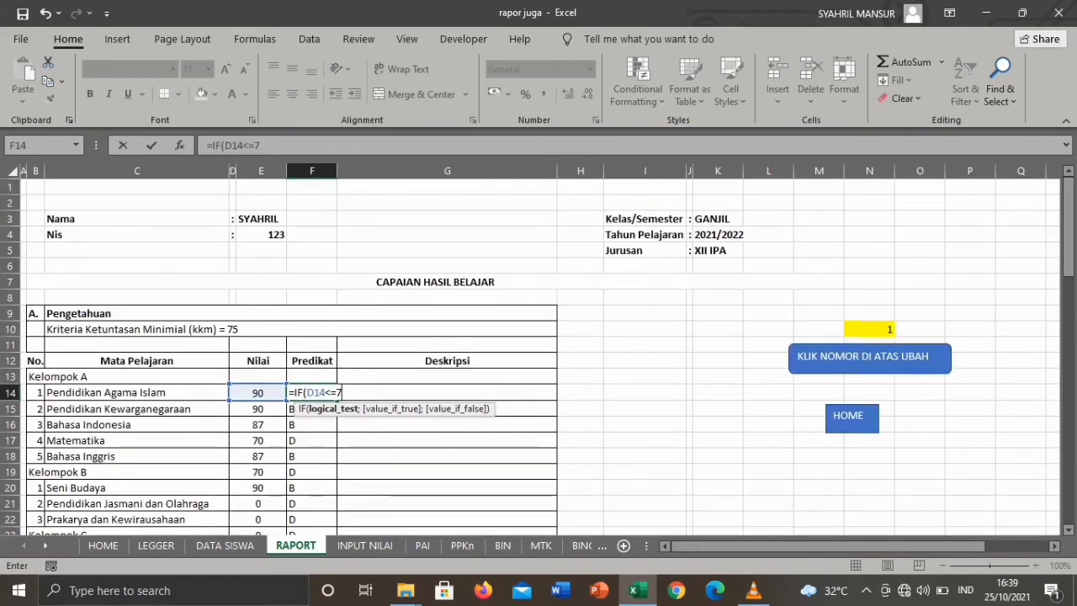
type("5")
key("BackSpace")
key("BackSpace")
key("BackSpace")
key("BackSpace")
key("BackSpace")
key("BackSpace")
key("BackSpace")
key("BackSpace")
key("BackSpace")
key("BackSpace")
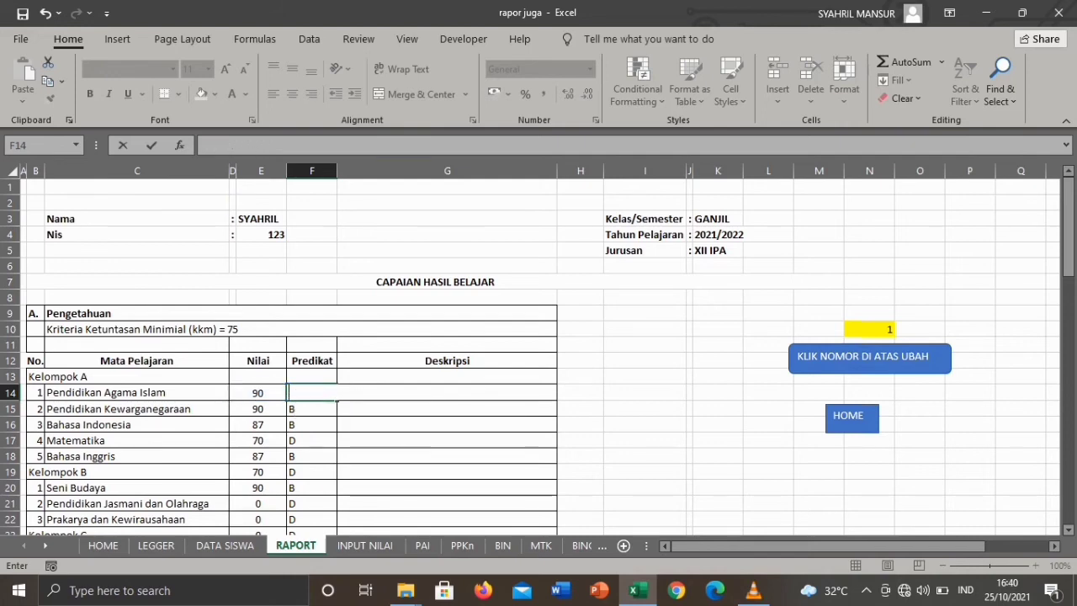
Step: Copy F15's nested IF grade formula into F14, giving Pendidikan Agama Islam Predikat B
key("Return")
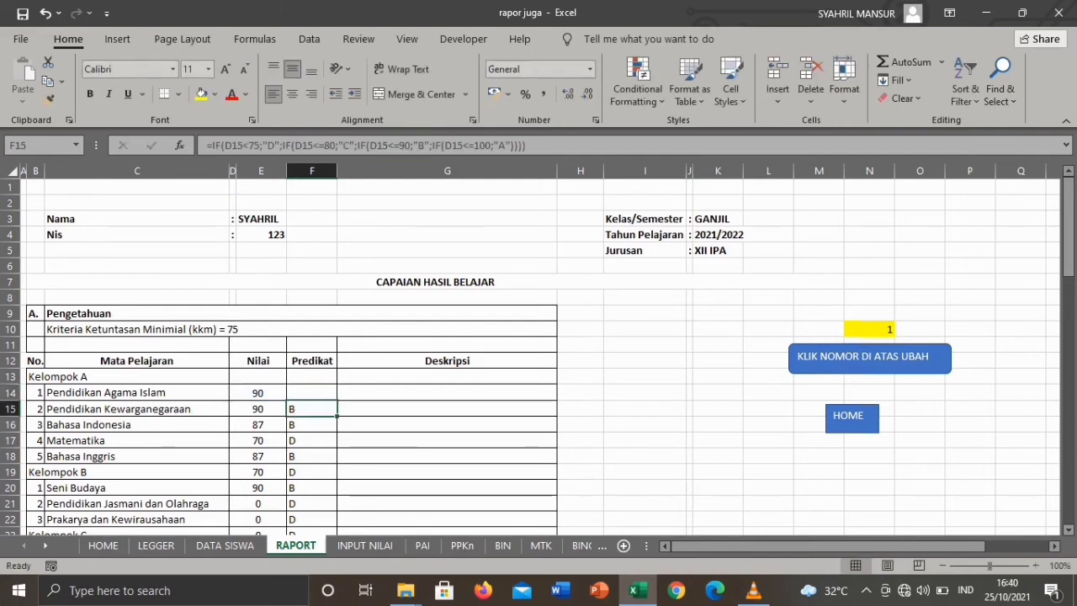
key("ctrl+c")
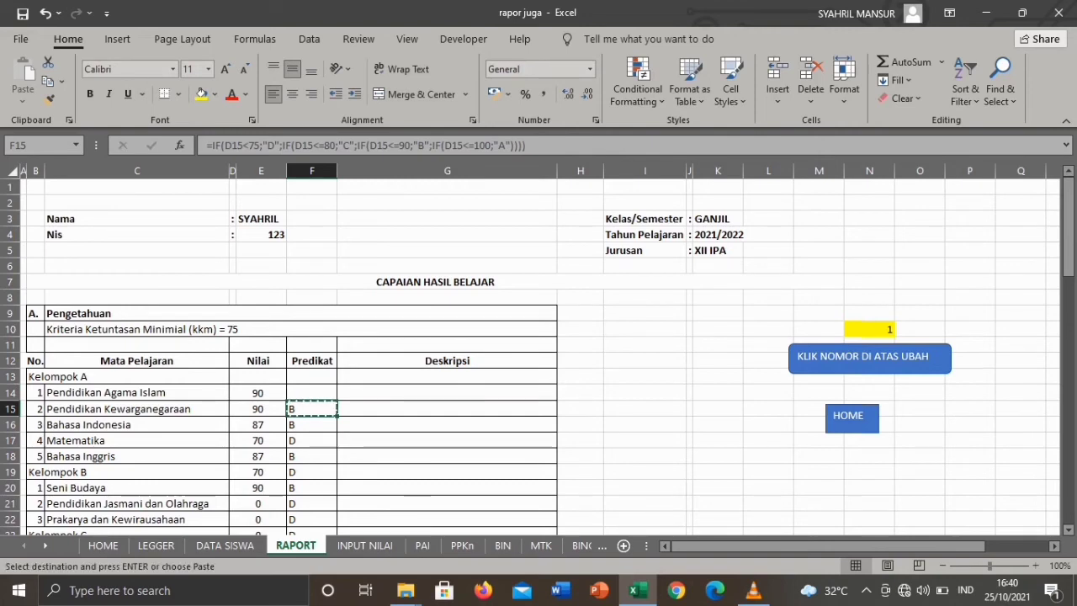
key("Up")
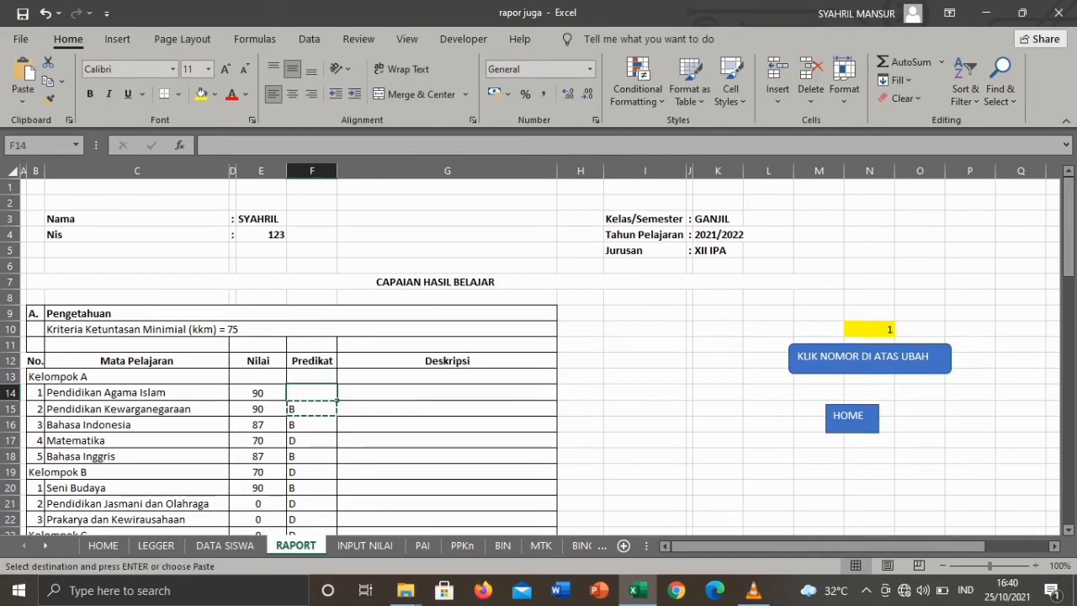
key("ctrl+v")
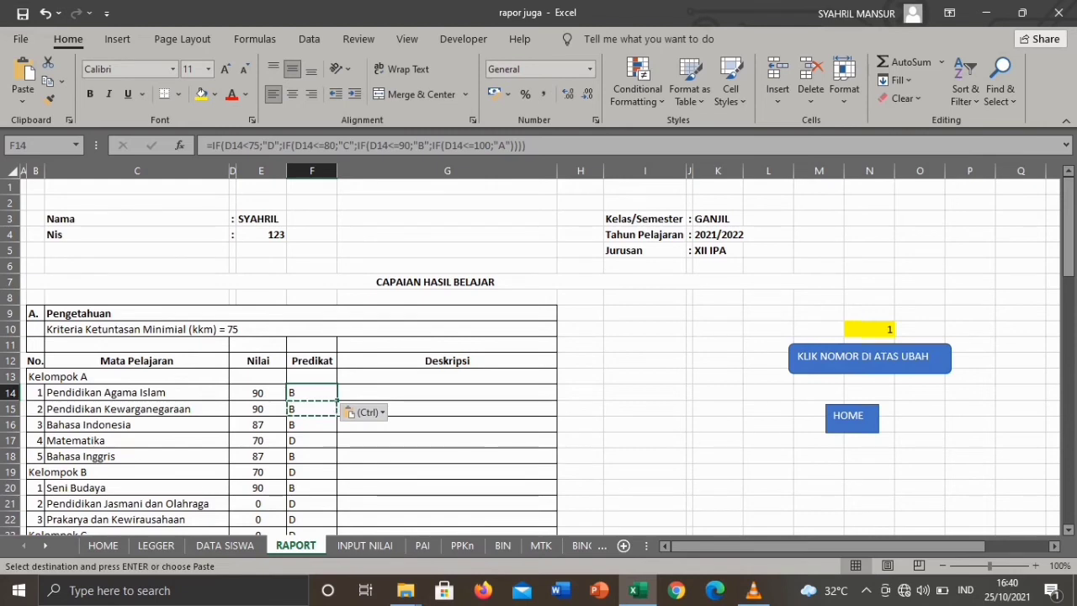
key("Down")
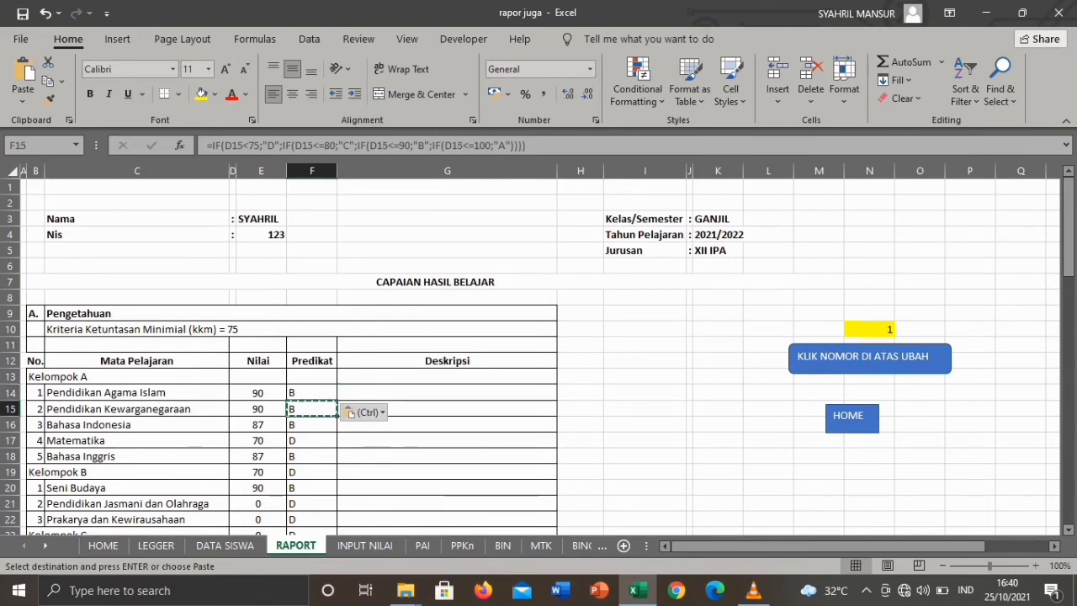
key("Up")
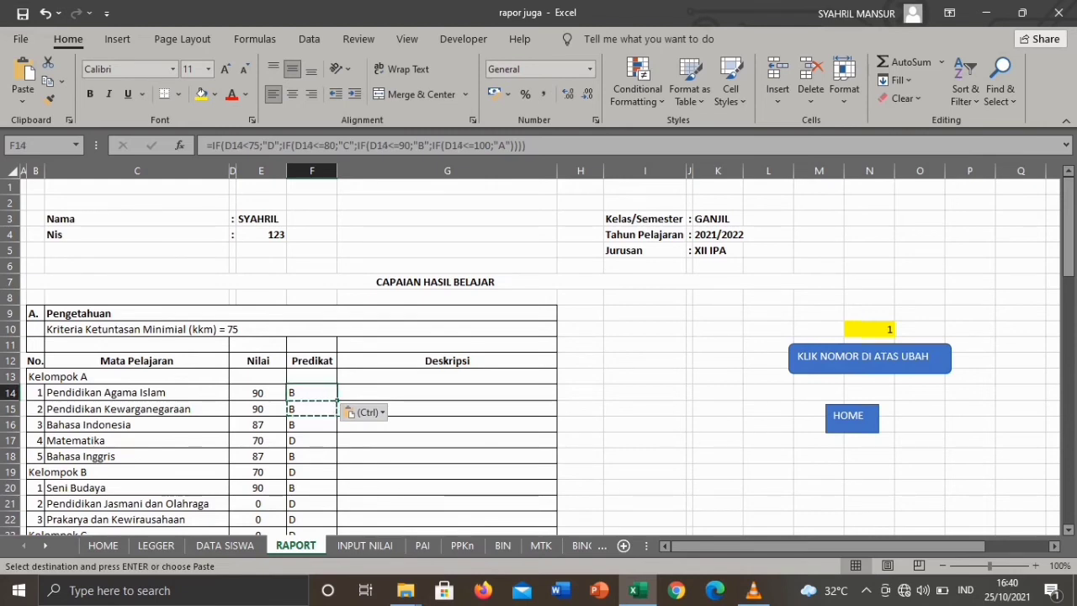
key("Left")
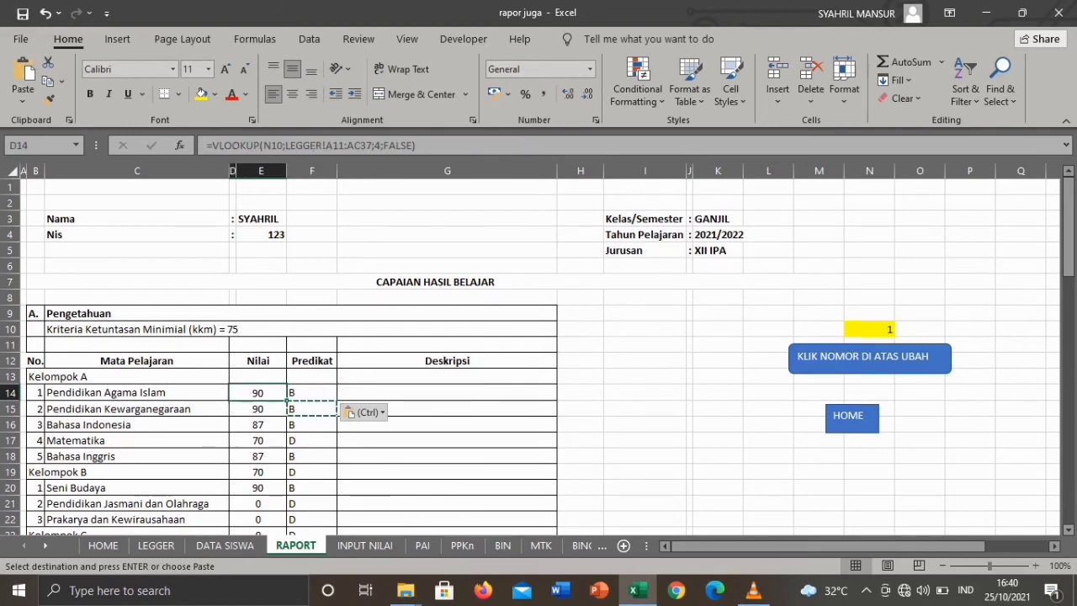
key("Right")
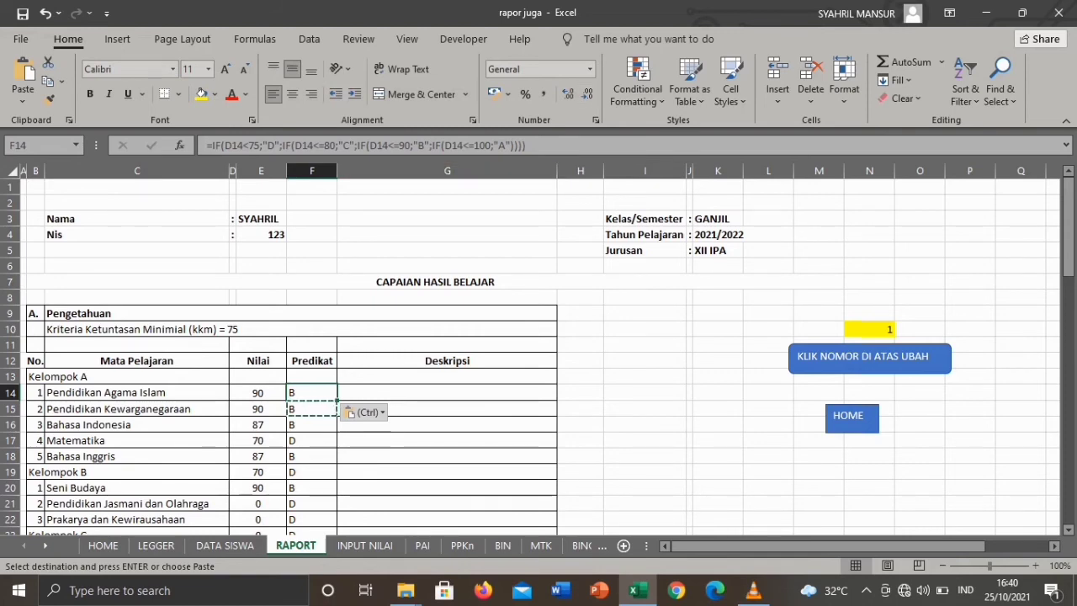
left_click(527, 146)
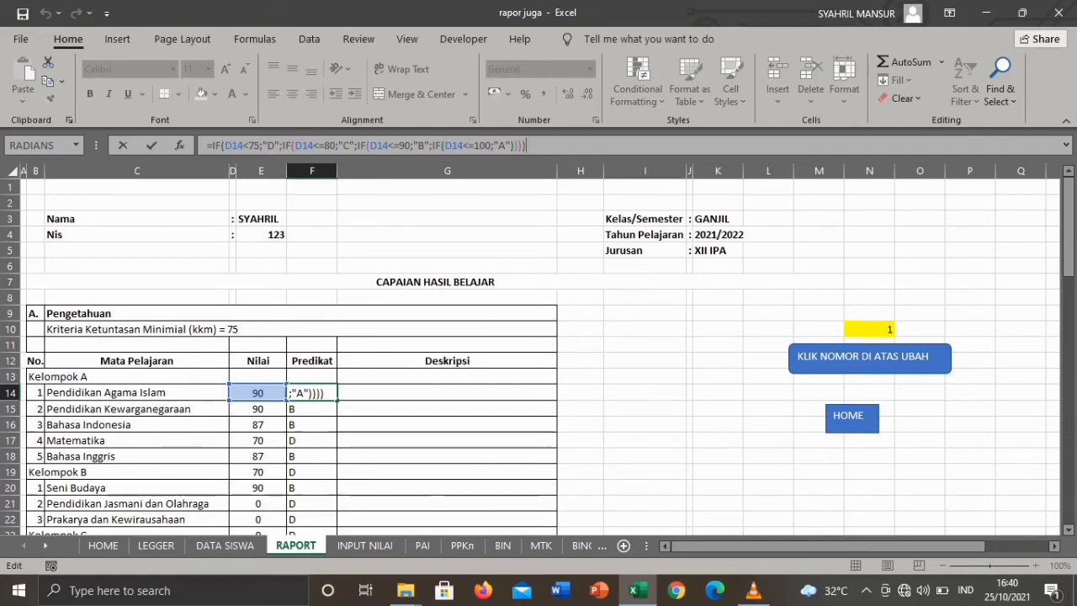
key("Return")
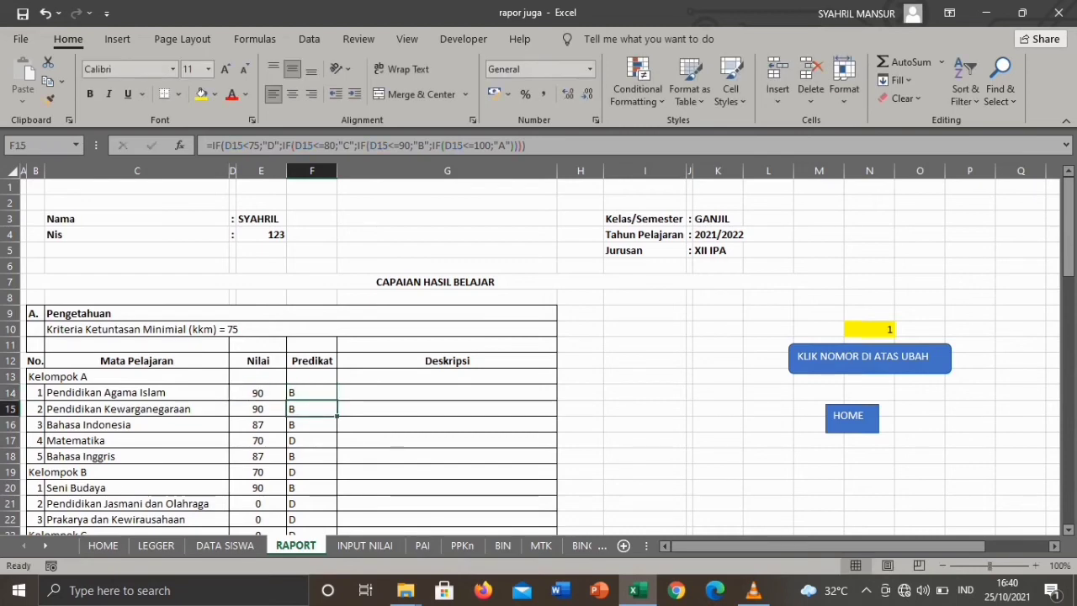
left_click(311, 393)
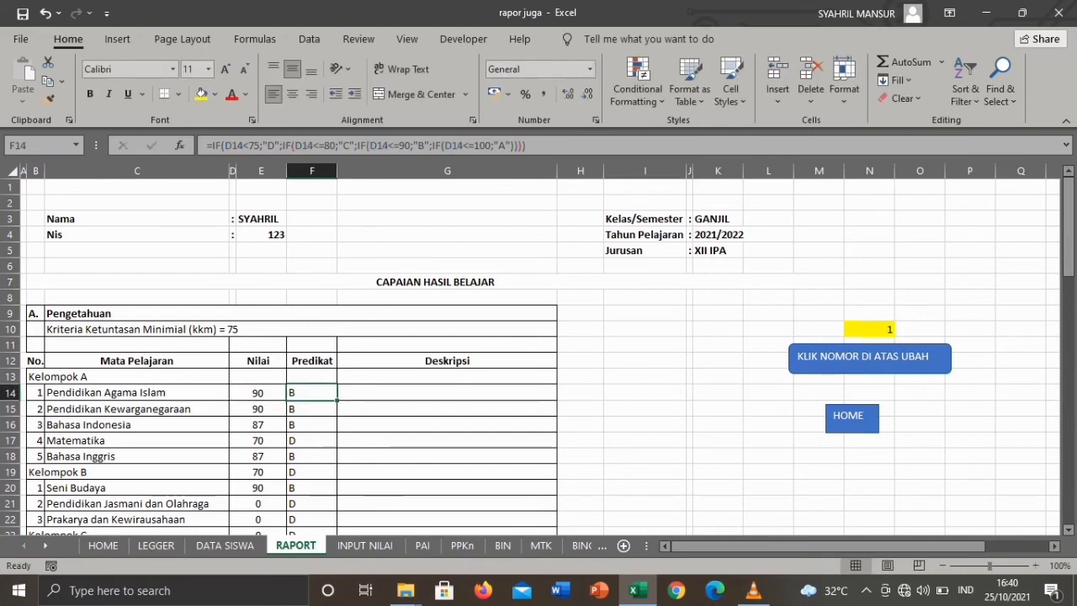
Step: Fill F14's grade formula down the Predikat column to Biologi and review the scores below
double_click(337, 400)
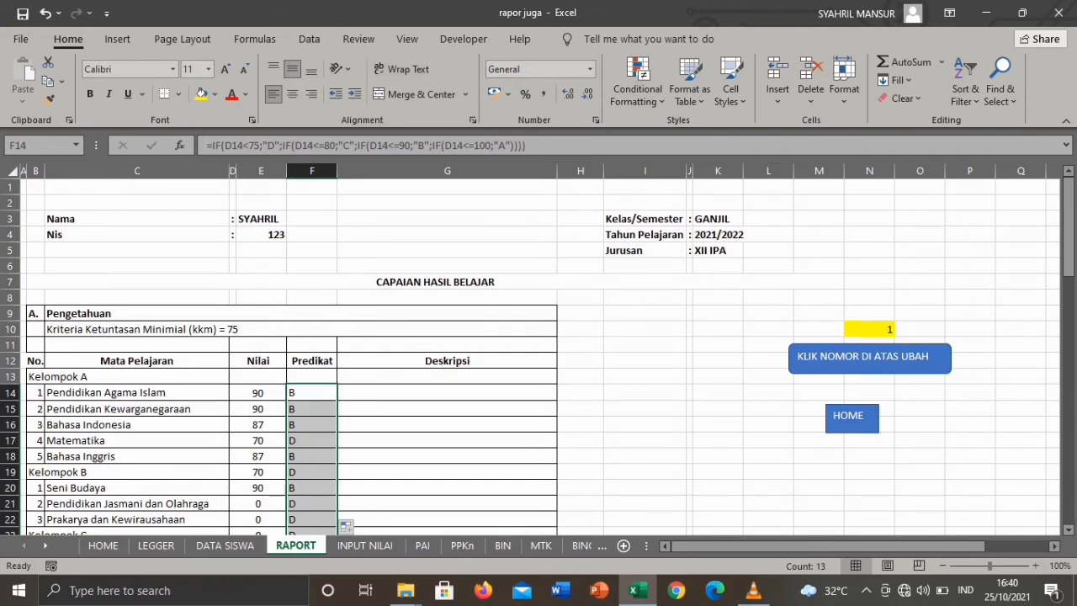
left_click(258, 409)
left_click(138, 409)
left_click(138, 425)
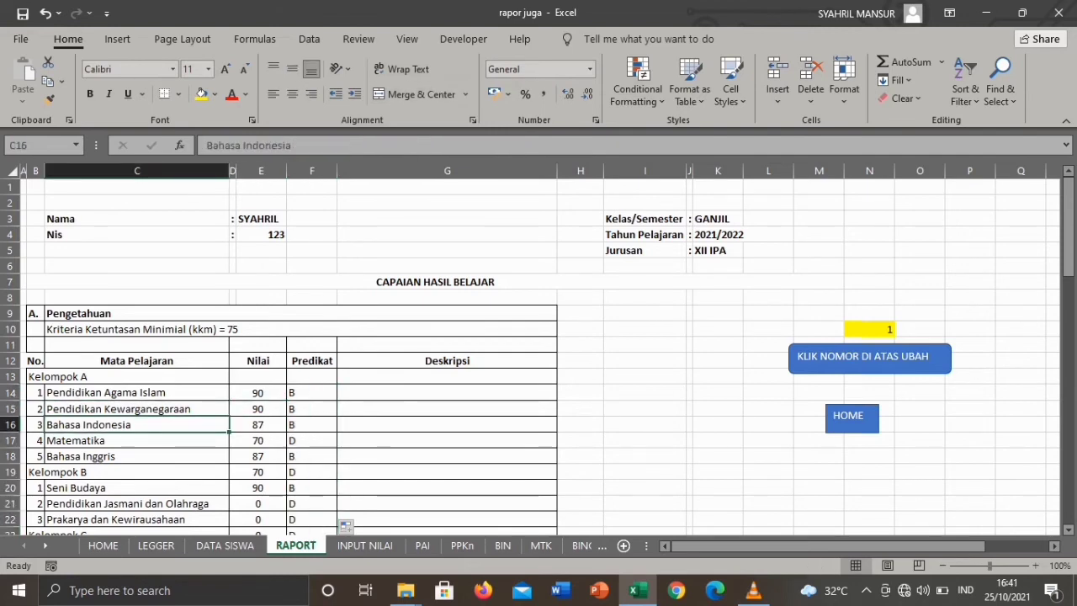
key("Down")
key("Down")
key("Down")
key("Down")
key("Down")
key("Down")
key("Down")
key("Down")
key("Down")
key("Down")
key("Down")
key("Down")
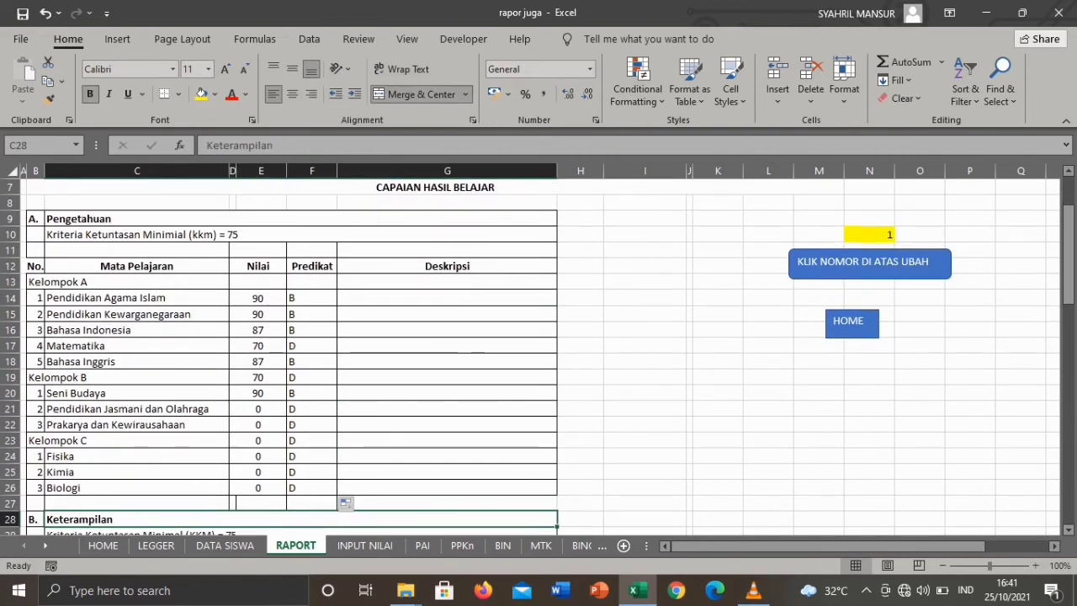
left_click(258, 393)
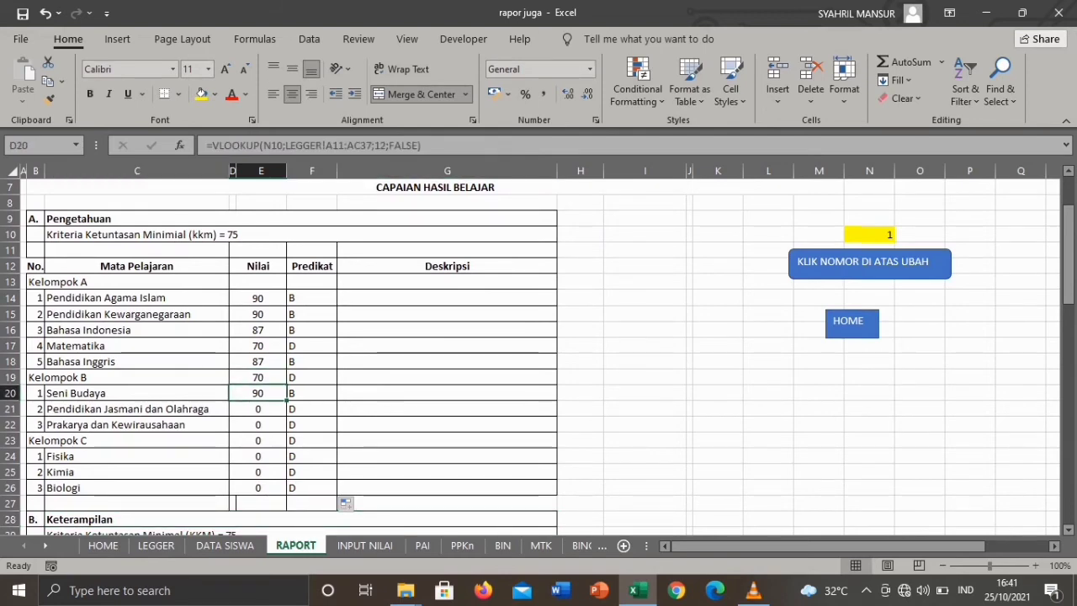
Step: Fix D21's lookup cell reference and change its LEGGER range to start at A11
left_click(258, 409)
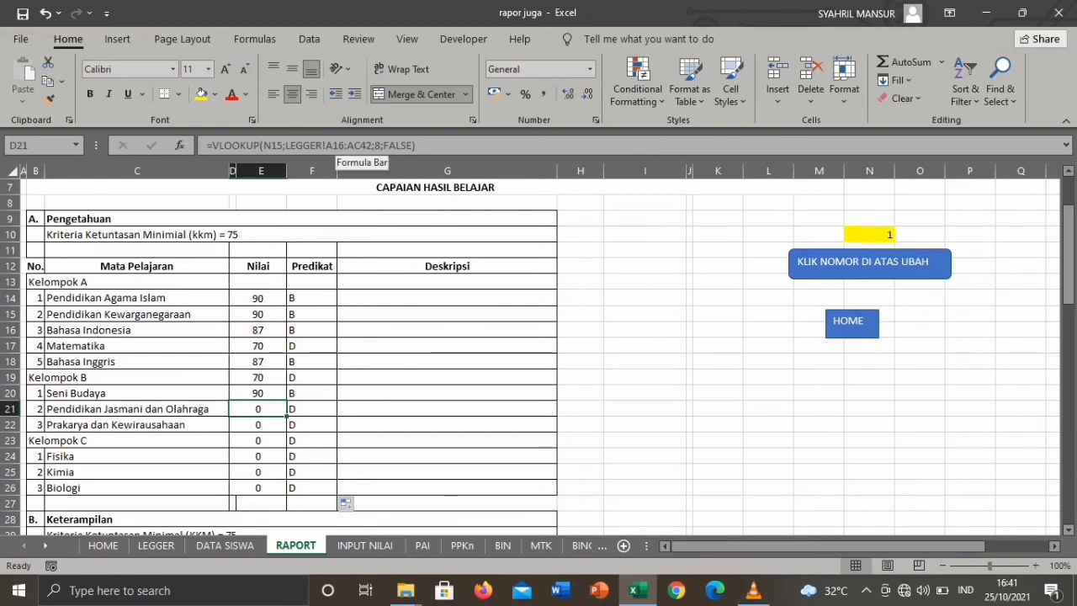
left_click(270, 145)
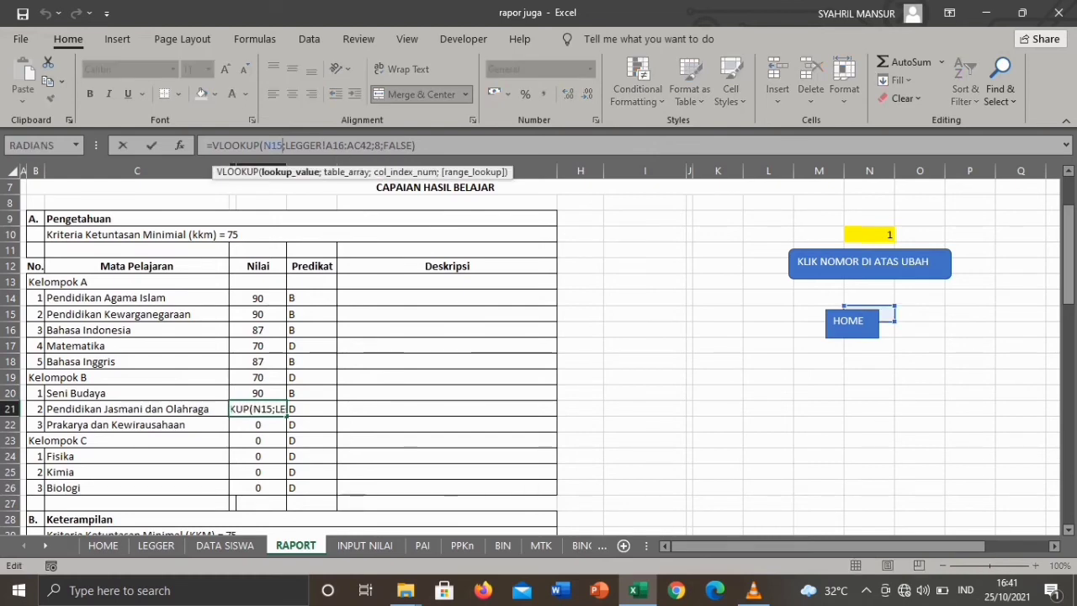
key("BackSpace")
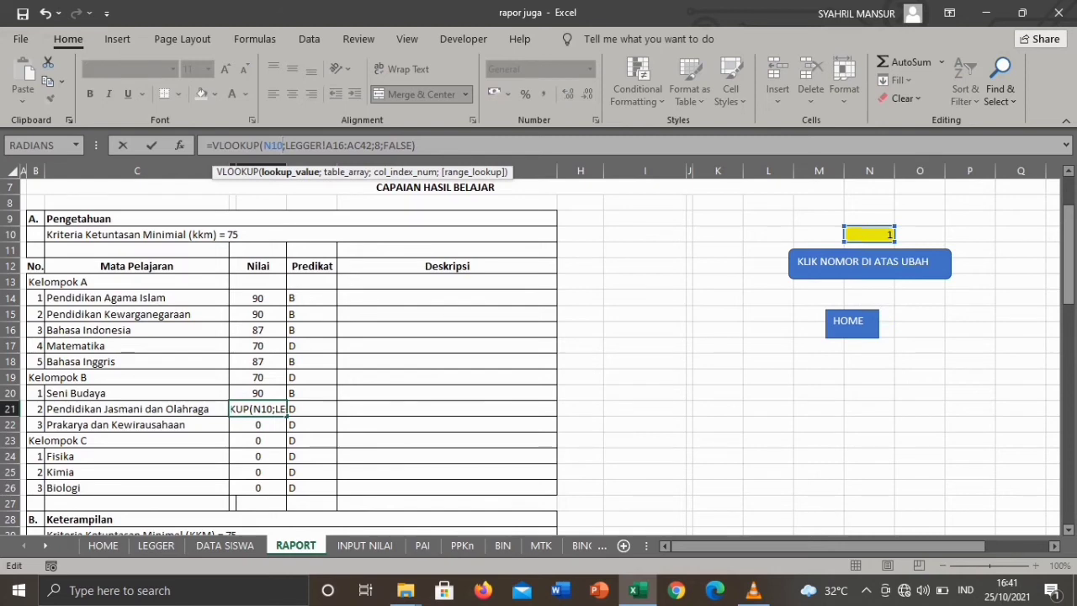
key("Right")
key("Right")
key("Right")
key("Right")
key("Right")
key("Right")
key("Right")
key("Right")
key("Right")
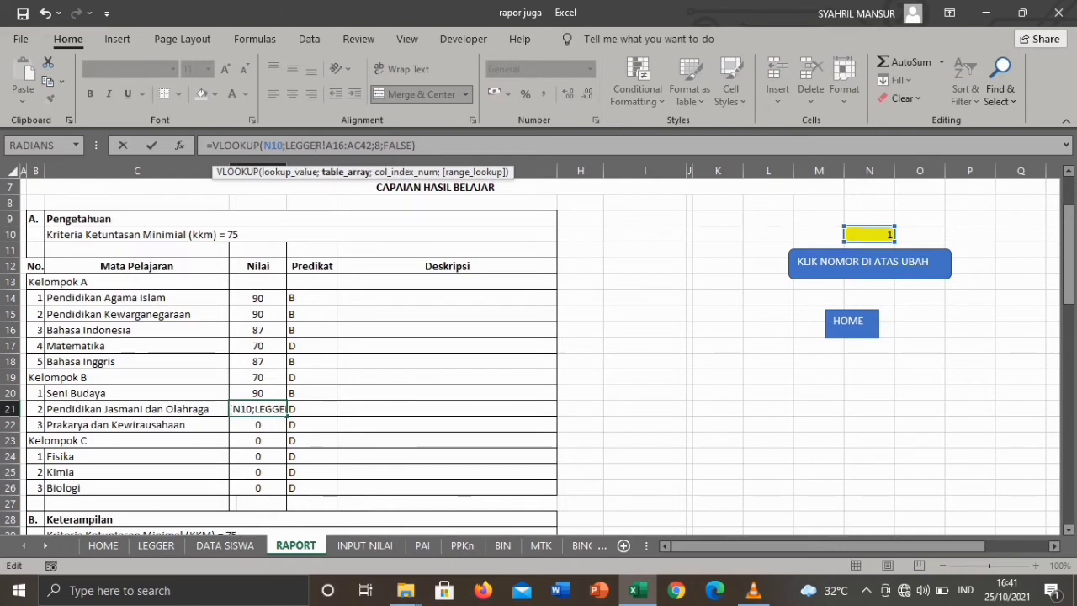
key("Right")
key("BackSpace")
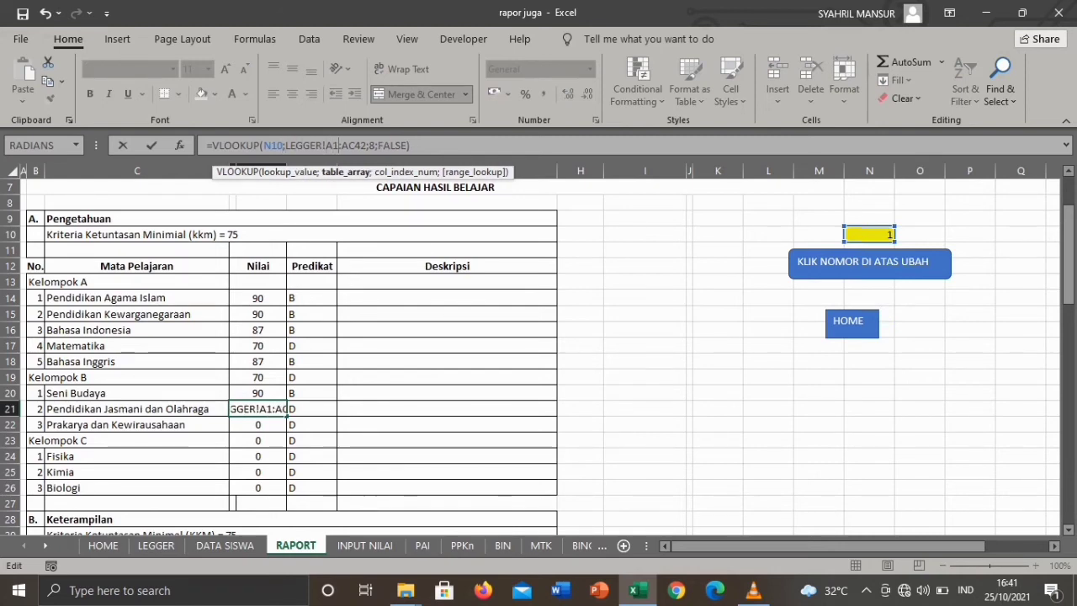
type("1")
Step: End D21's range at row 37 and change its column index from 8 to 14
key("Right")
key("Right")
key("Right")
key("Right")
key("Right")
key("BackSpace")
key("BackSpace")
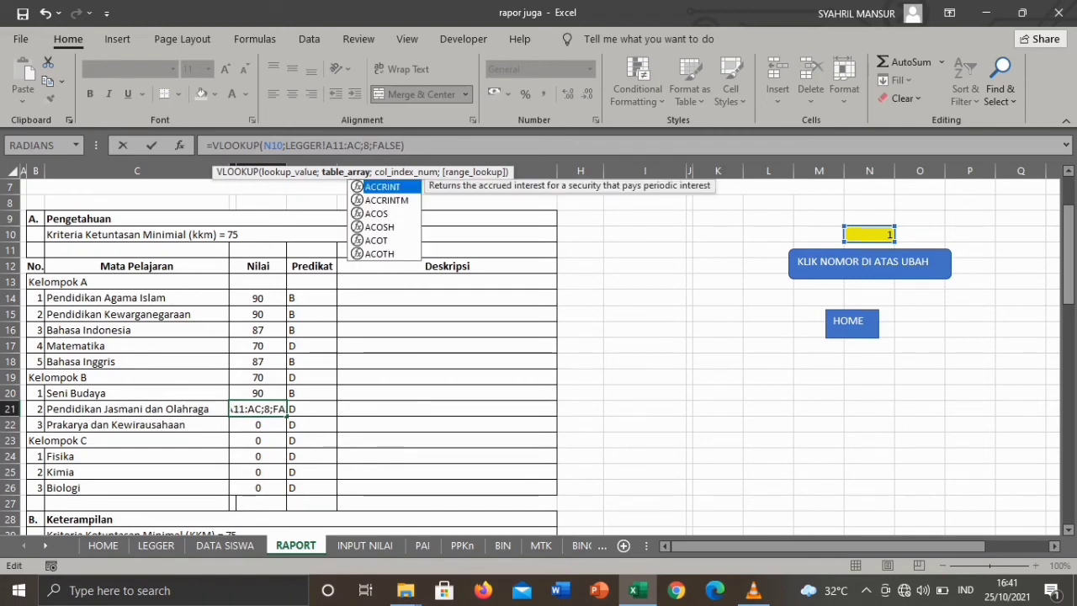
type("37")
key("Right")
key("Right")
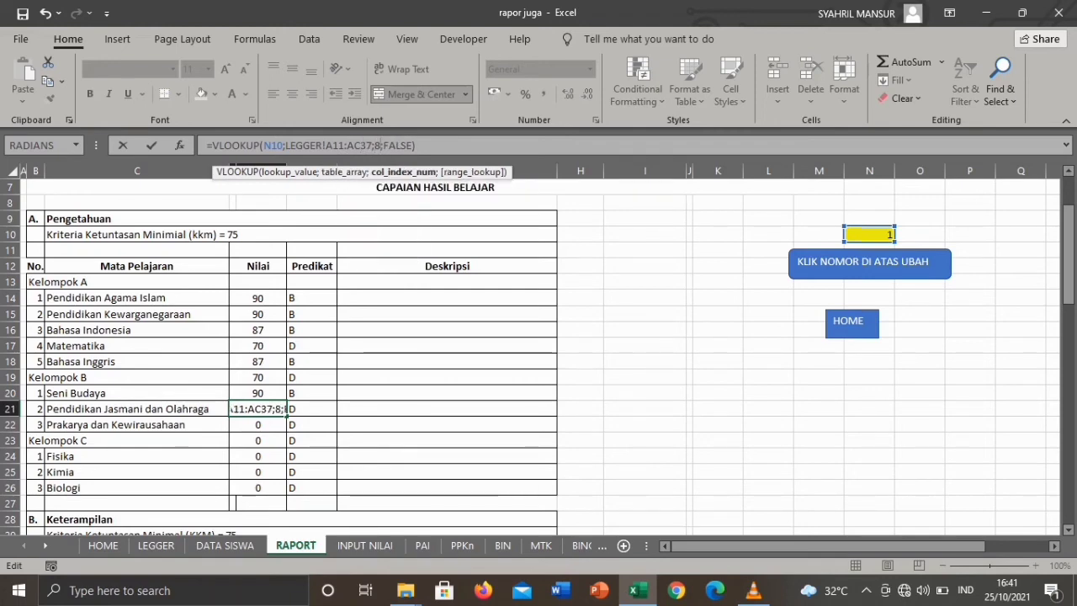
key("BackSpace")
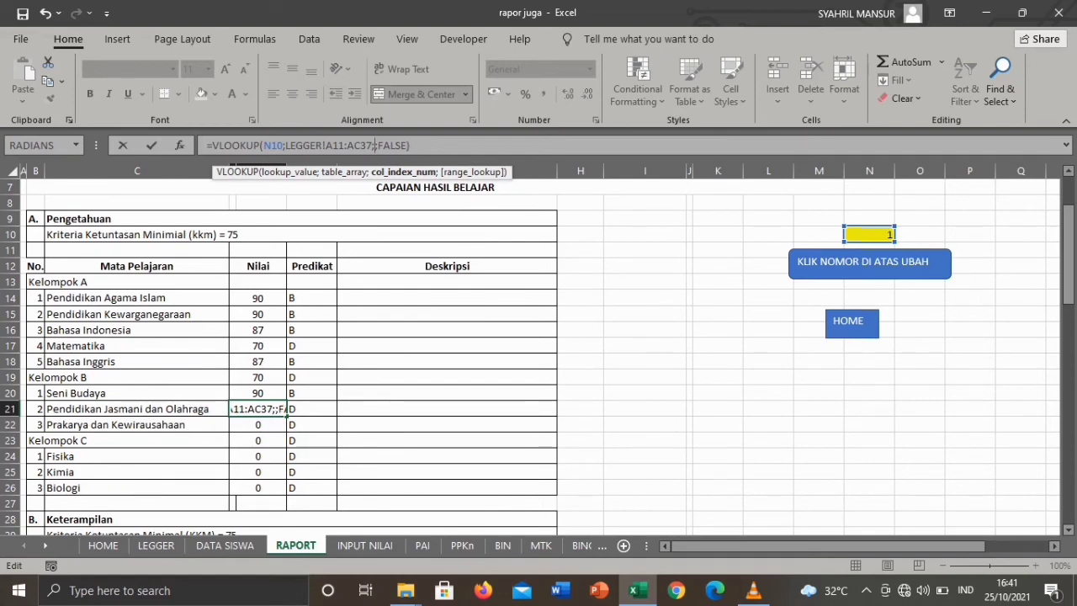
type("14")
key("Return")
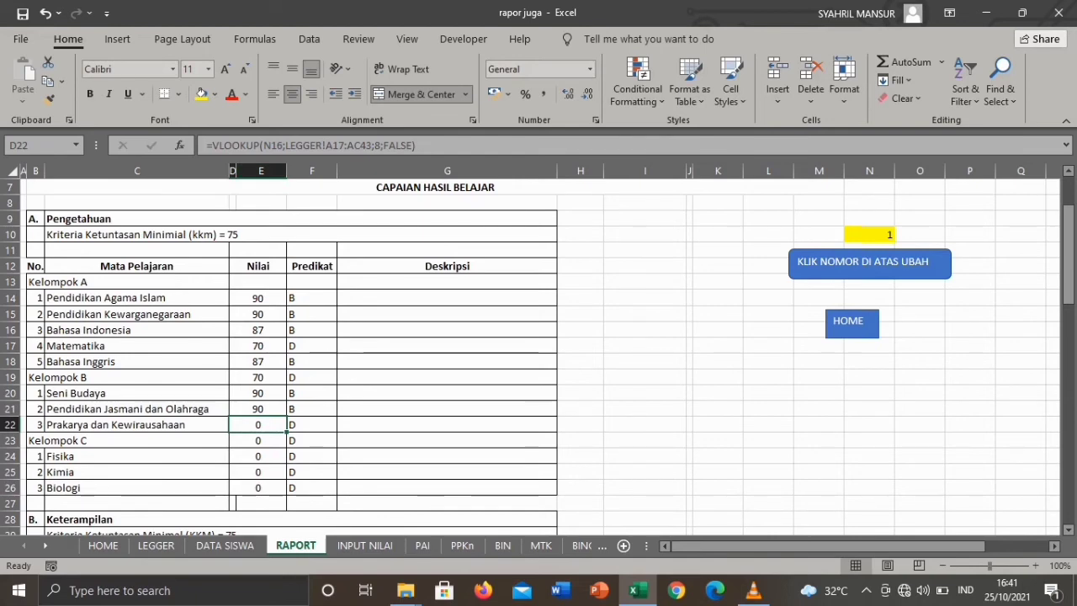
Step: Discard a stray formula and fill the Pendidikan Jasmani score formula down into the Prakarya row
type("=")
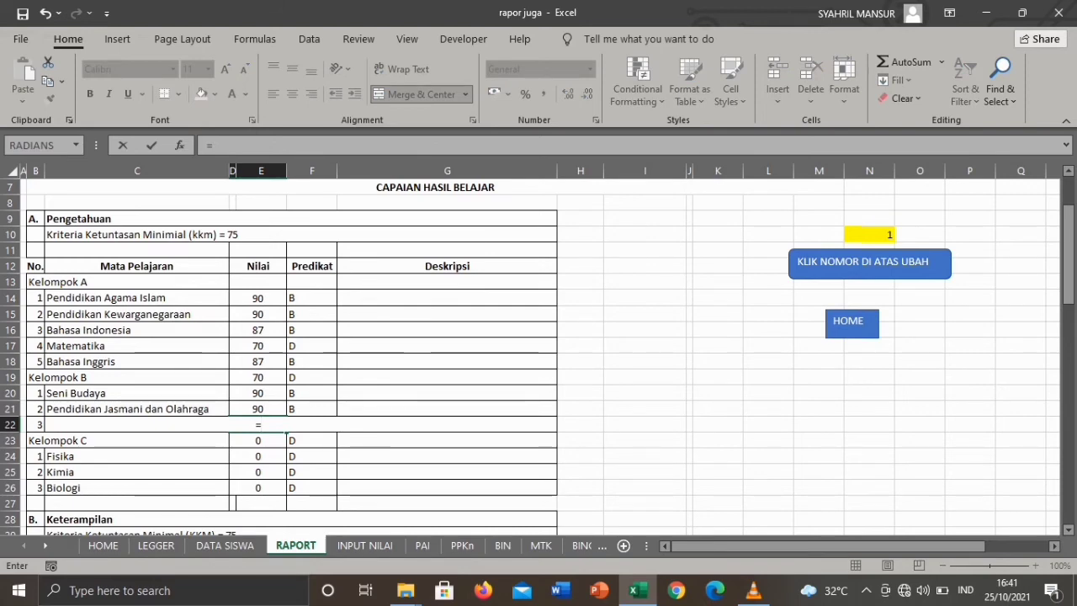
left_click(257, 440)
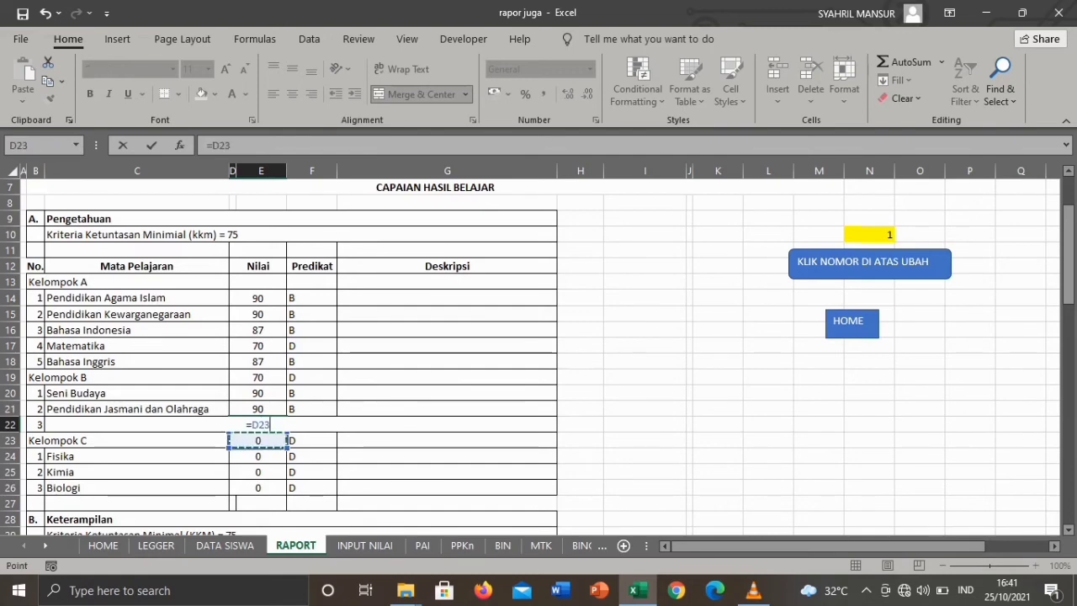
key("BackSpace")
key("BackSpace")
key("BackSpace")
key("BackSpace")
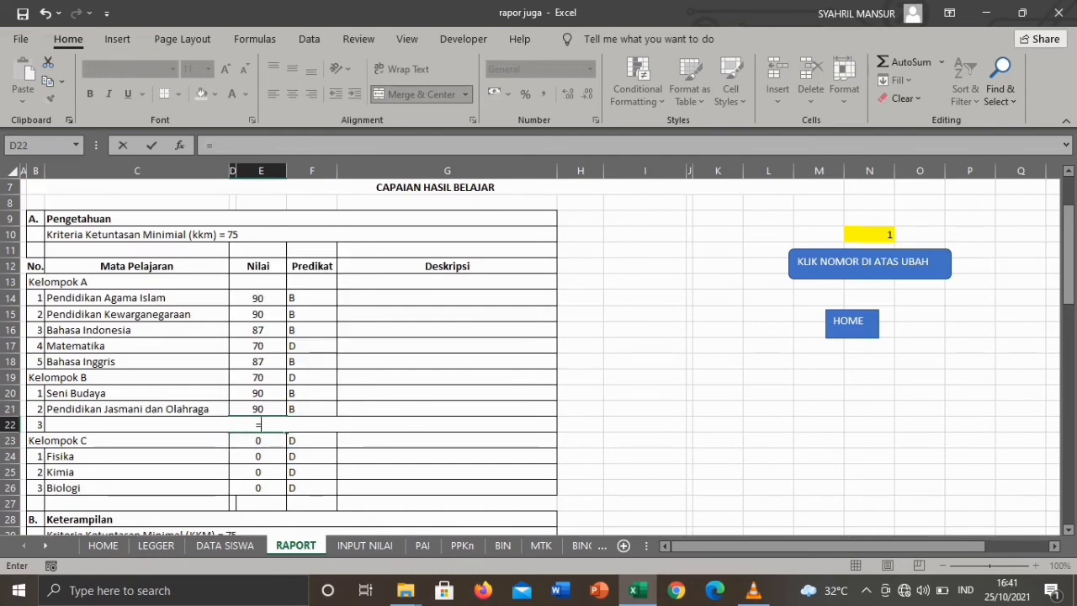
left_click(258, 456)
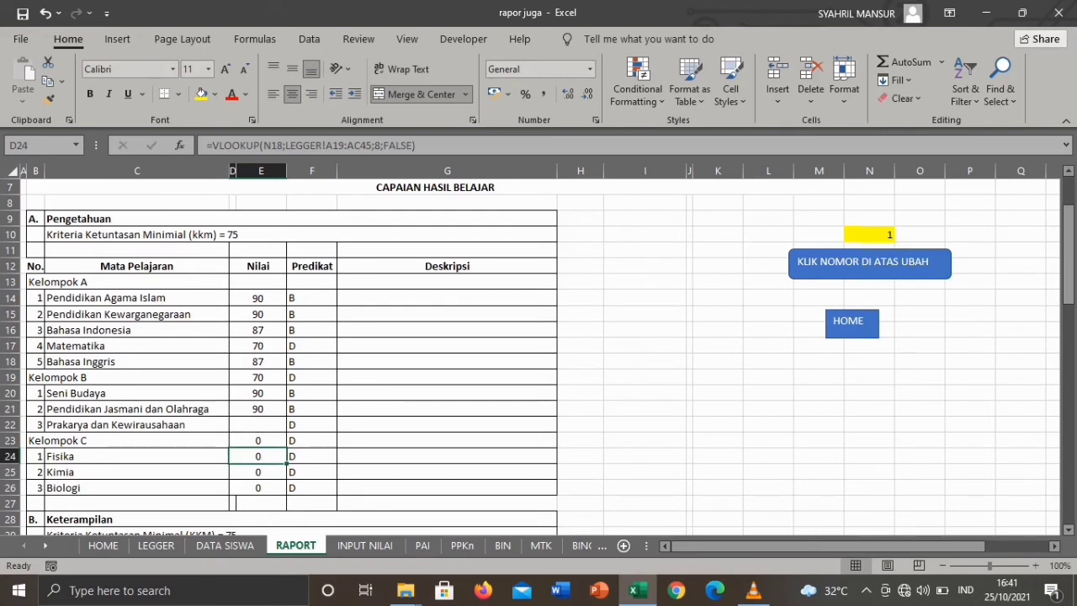
left_click(258, 409)
left_click_drag(286, 416, 286, 428)
left_click(257, 424)
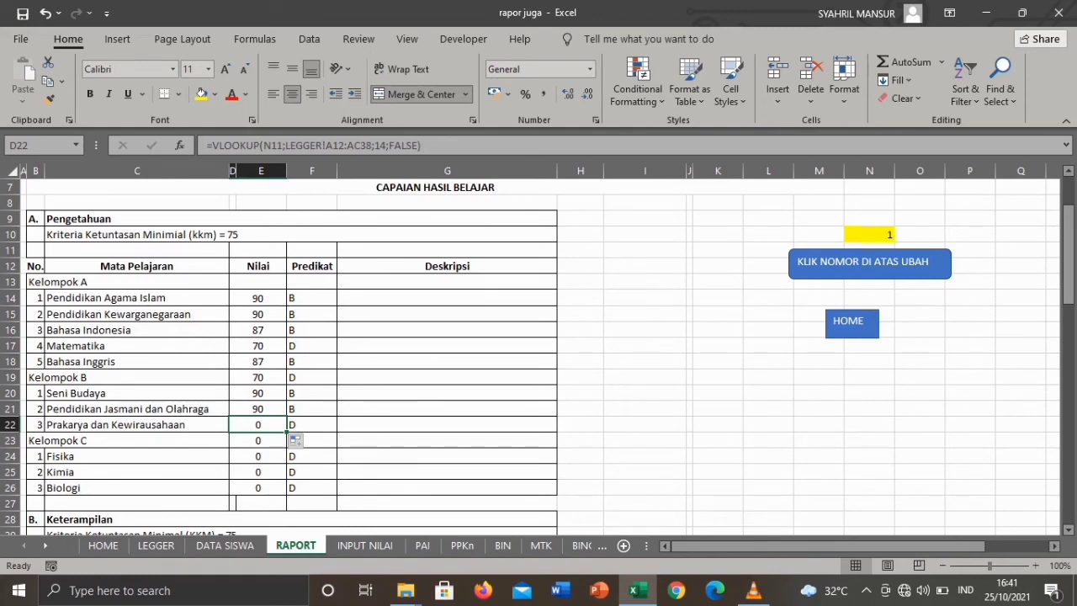
Step: Correct the Prakarya lookup to use N10 and the range LEGGER!A11:AC37
double_click(257, 424)
key("BackSpace")
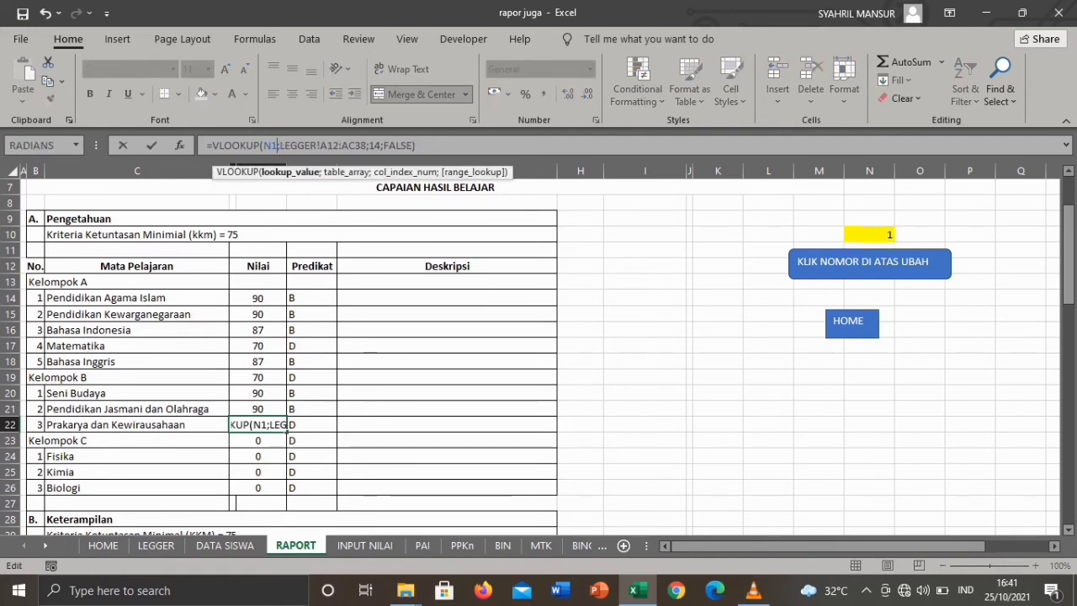
type("0")
key("Right")
key("Right")
key("Right")
key("Right")
key("Right")
key("Right")
key("Right")
key("Right")
key("Right")
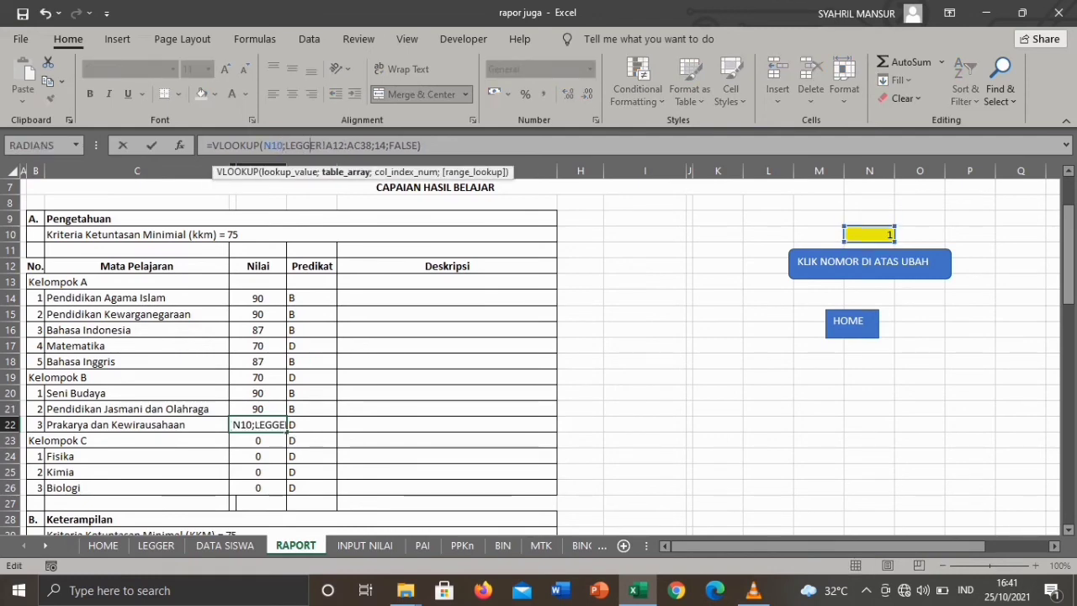
key("Right")
key("Right")
key("BackSpace")
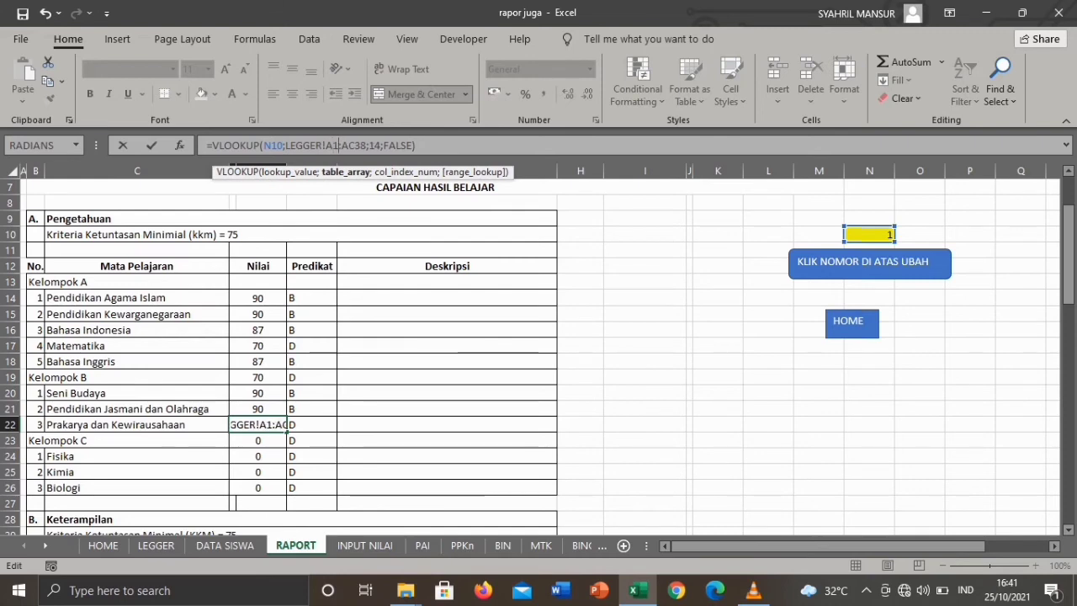
type("1")
key("Right")
key("Right")
key("Right")
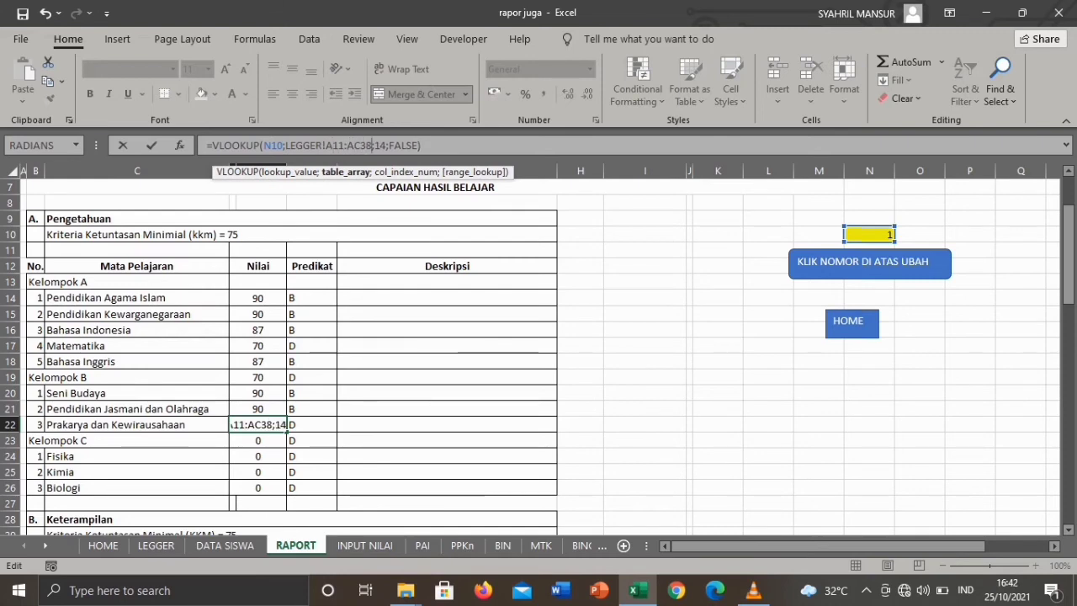
key("BackSpace")
type("7")
key("Right")
key("Right")
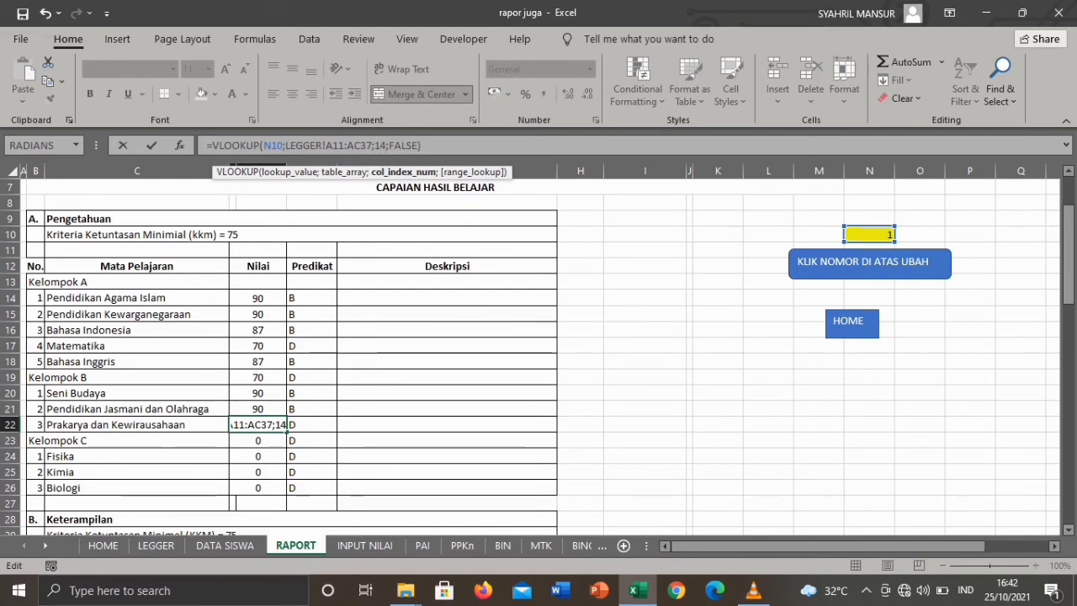
key("Return")
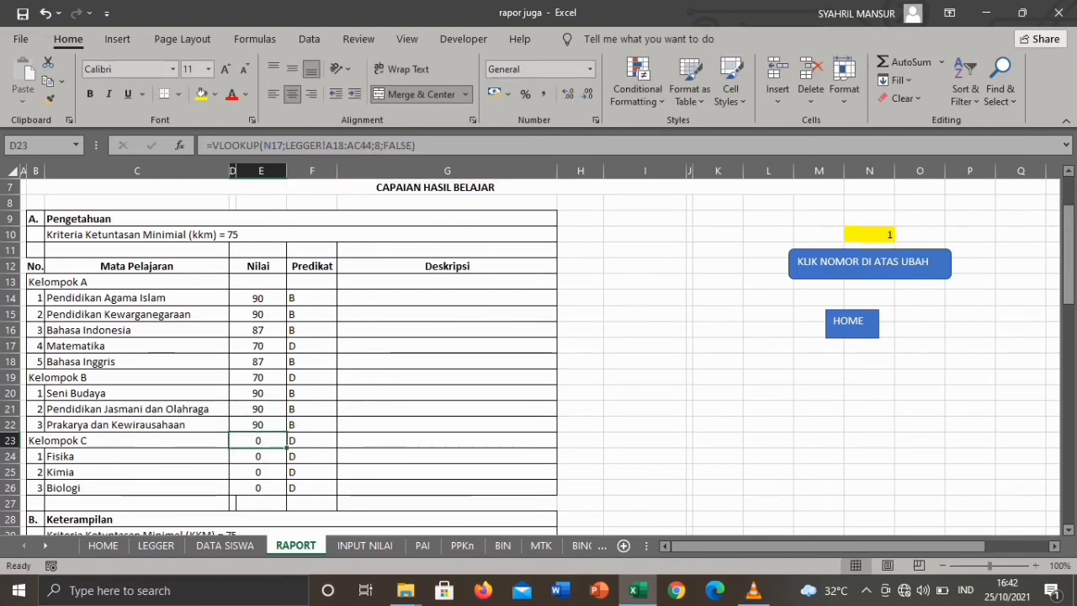
Step: Change the Prakarya lookup's column index from 14 to 16
left_click(258, 408)
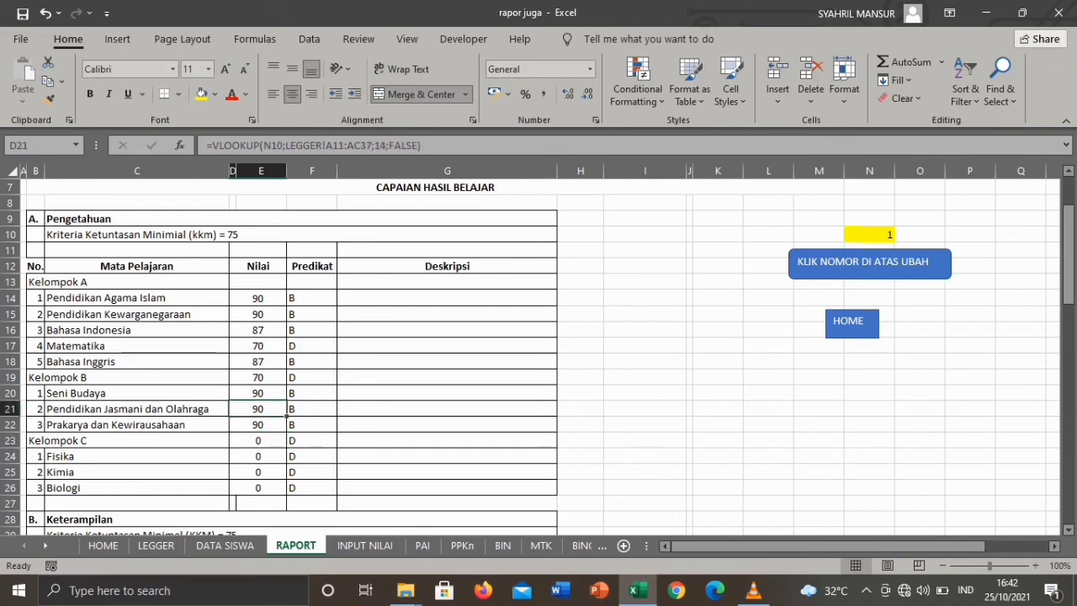
left_click(259, 425)
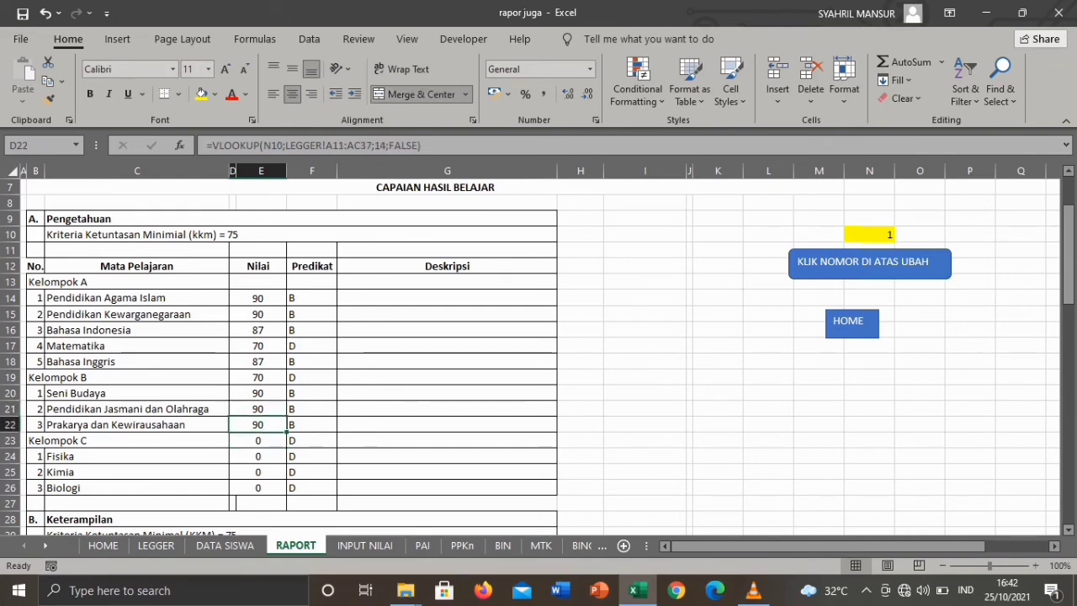
left_click(386, 145)
key("BackSpace")
type("6")
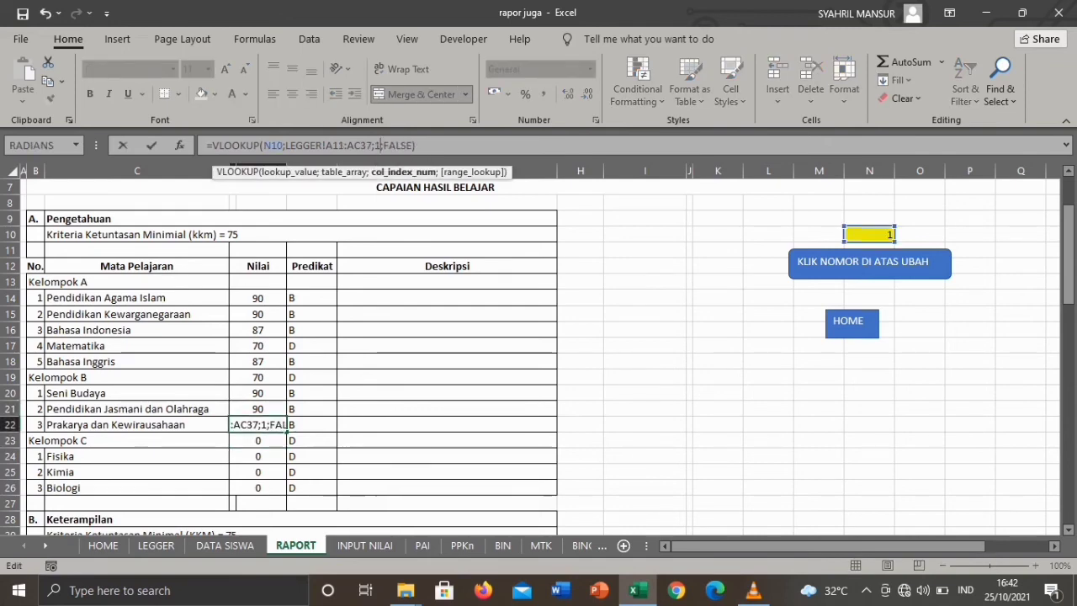
key("Return")
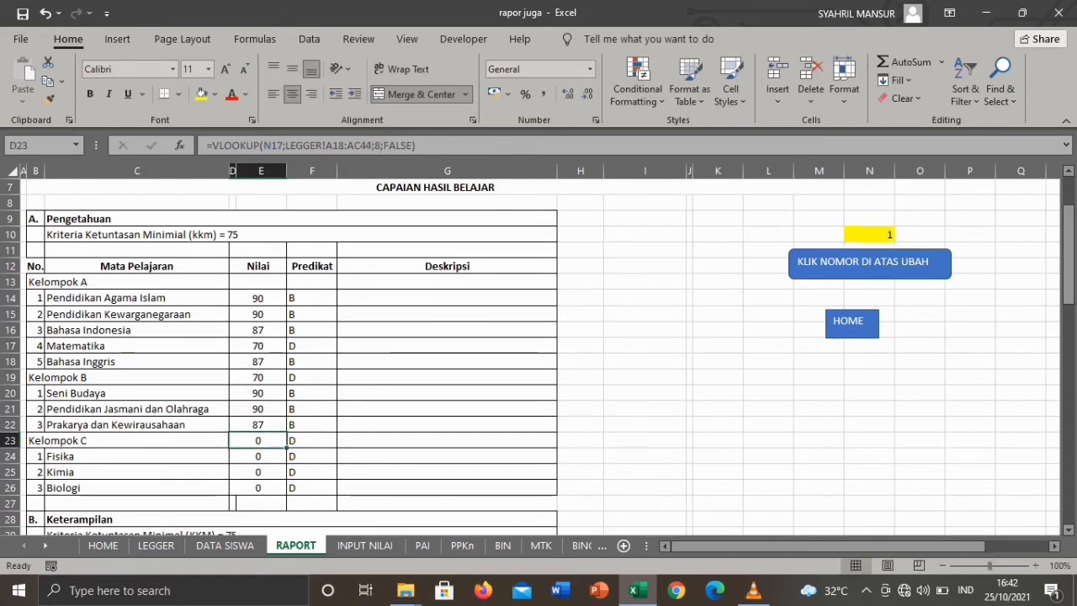
Step: Clear the stray scores in the Kelompok C and Kelompok B header rows
key("BackSpace")
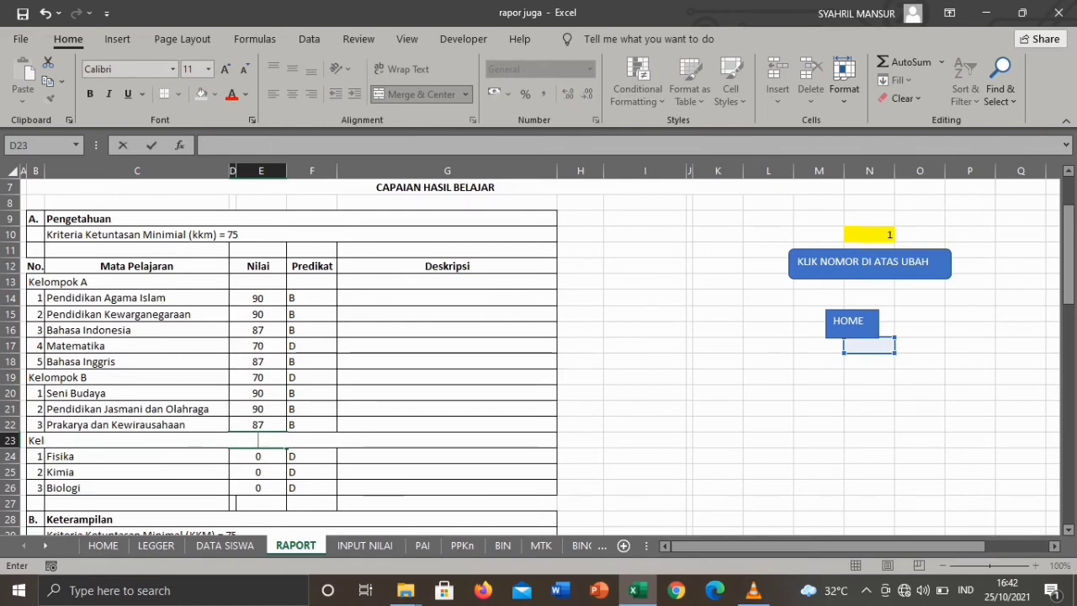
left_click(258, 376)
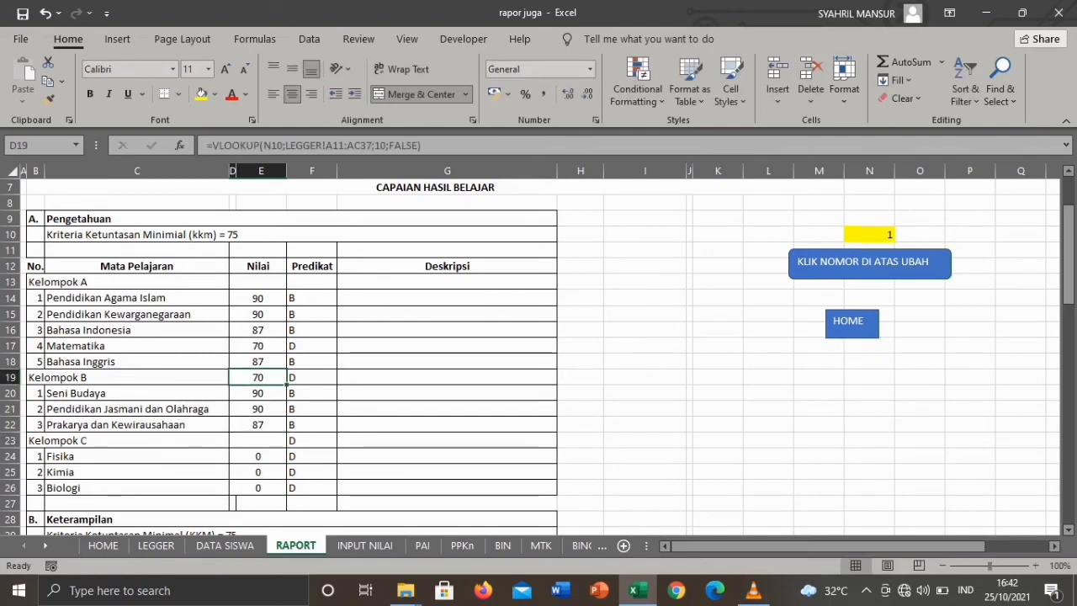
key("BackSpace")
key("Return")
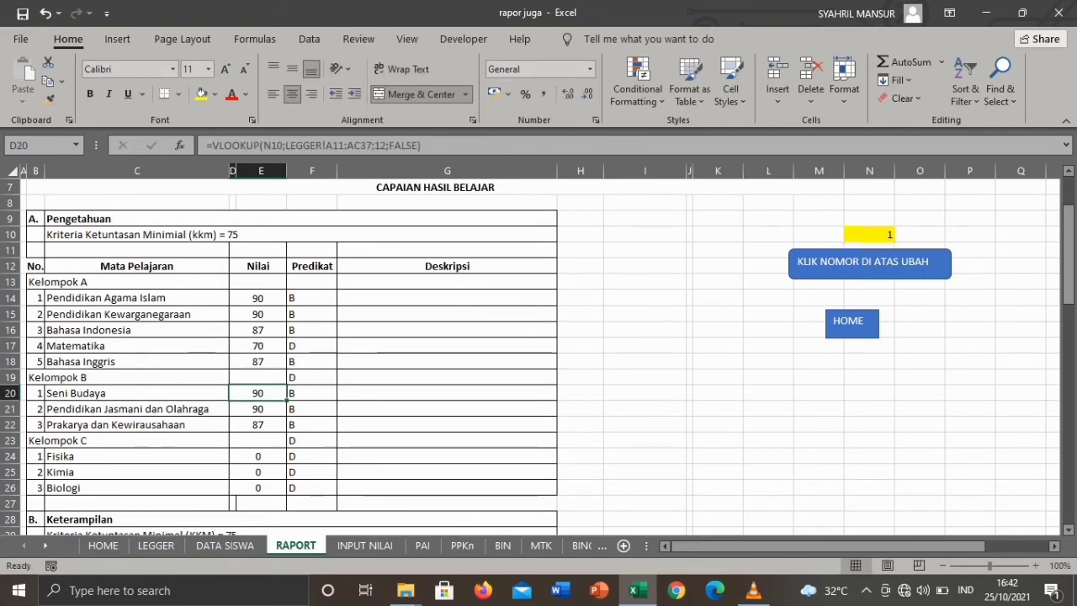
Step: Change the Seni Budaya lookup's column index from 12 to 14
left_click(257, 362)
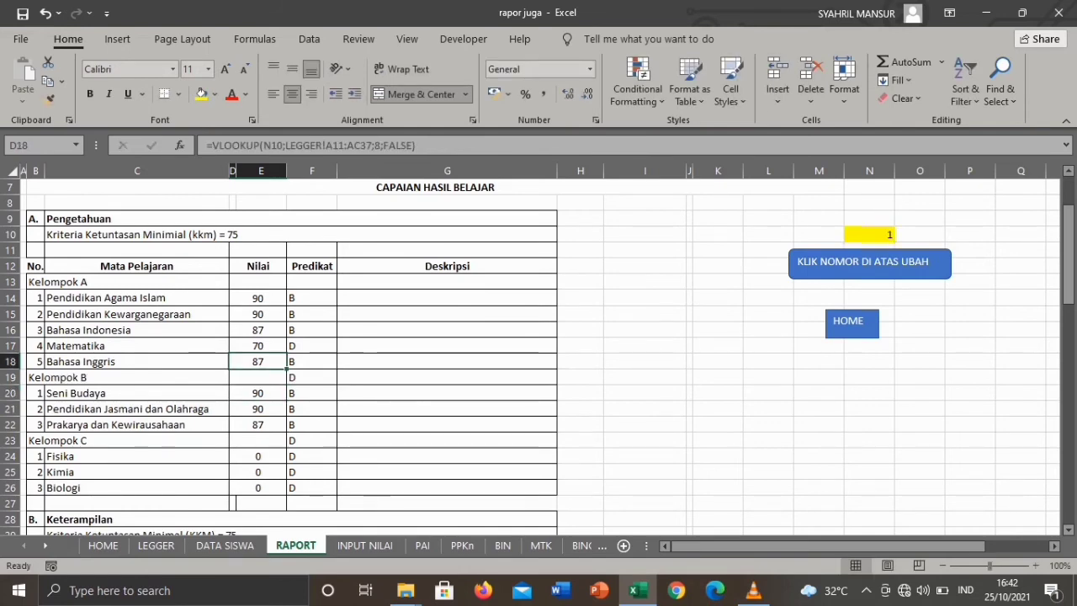
left_click(258, 393)
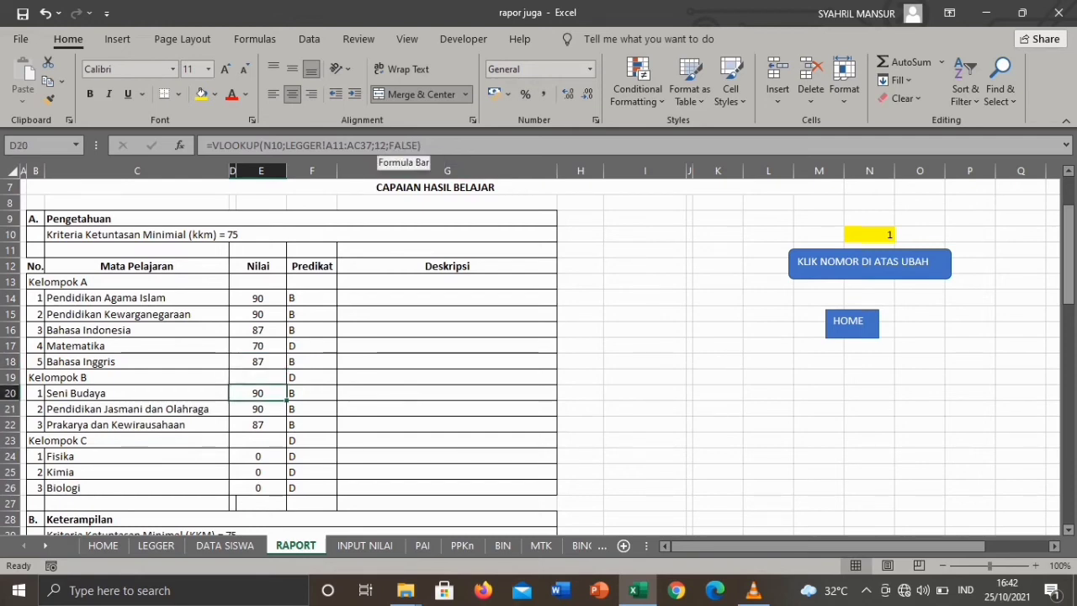
left_click(385, 145)
key("BackSpace")
type("4")
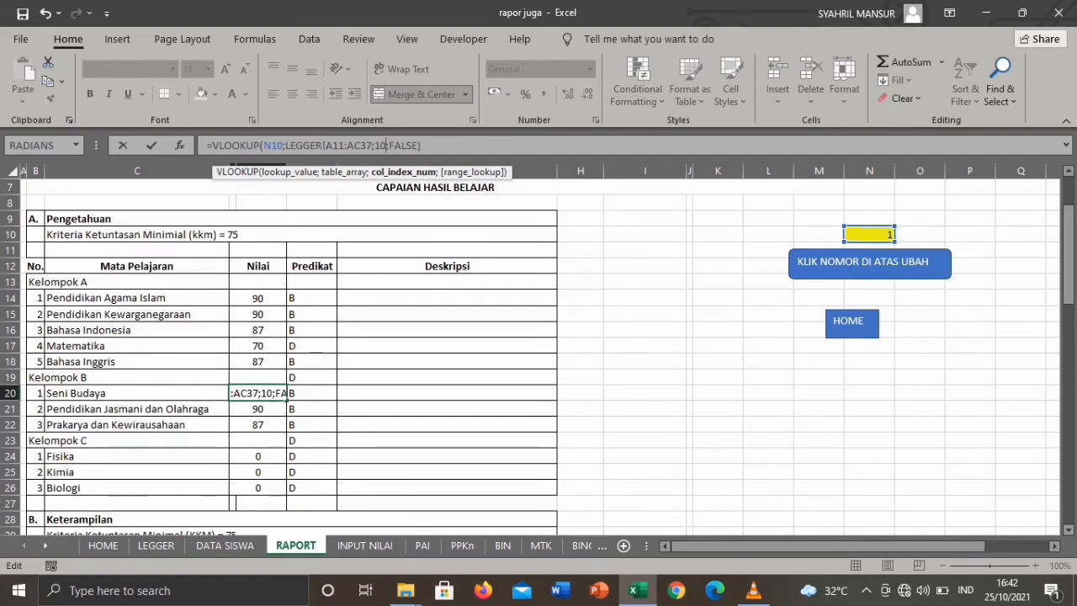
key("Return")
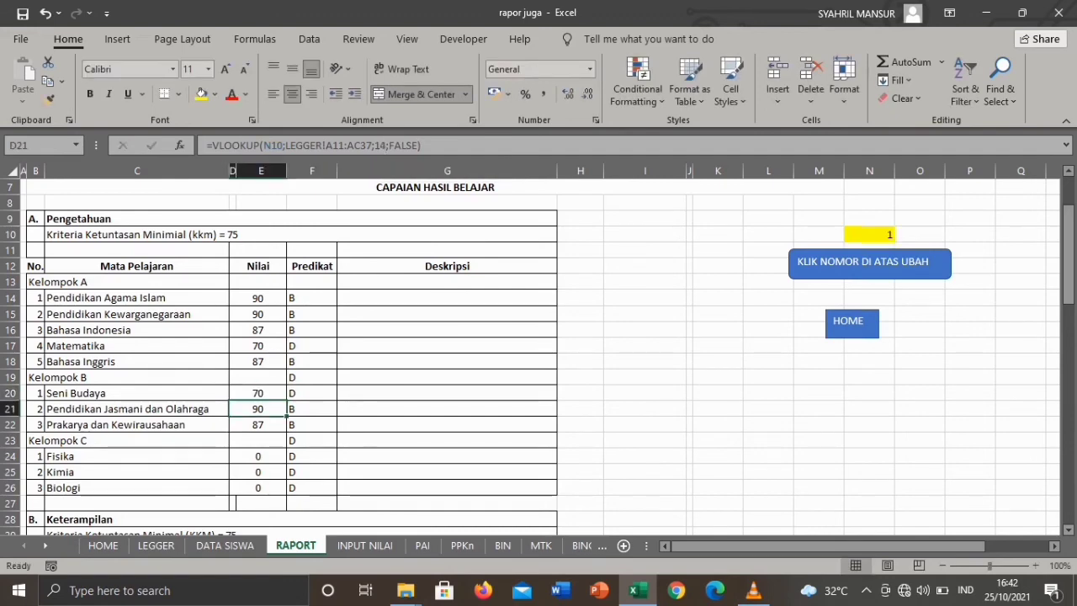
Step: Set the Pendidikan Jasmani lookup to column 12 and the Prakarya lookup to column 14
left_click(386, 145)
key("BackSpace")
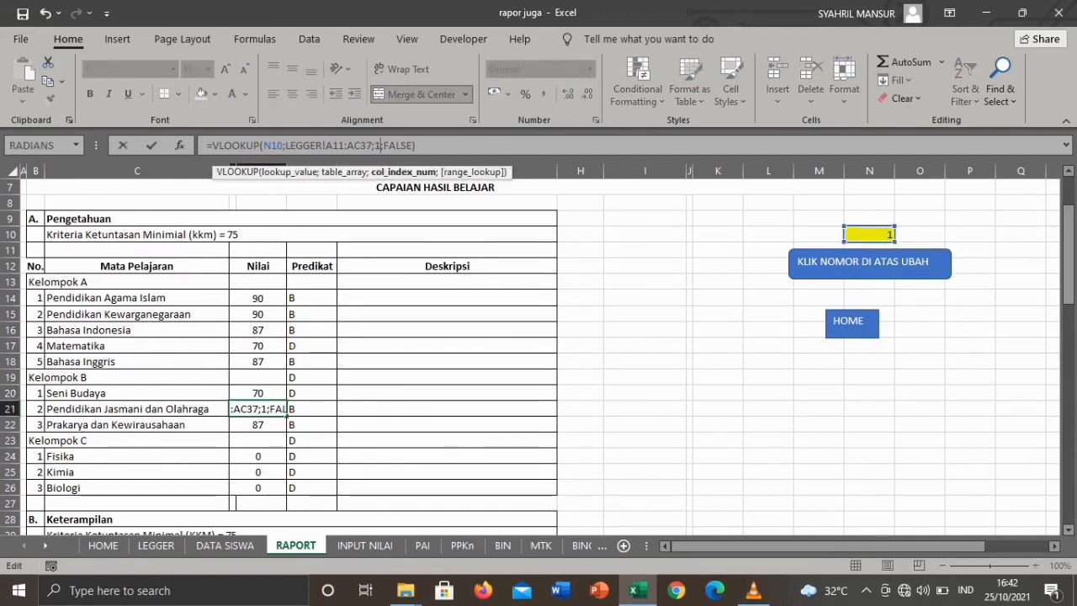
type("2")
key("Return")
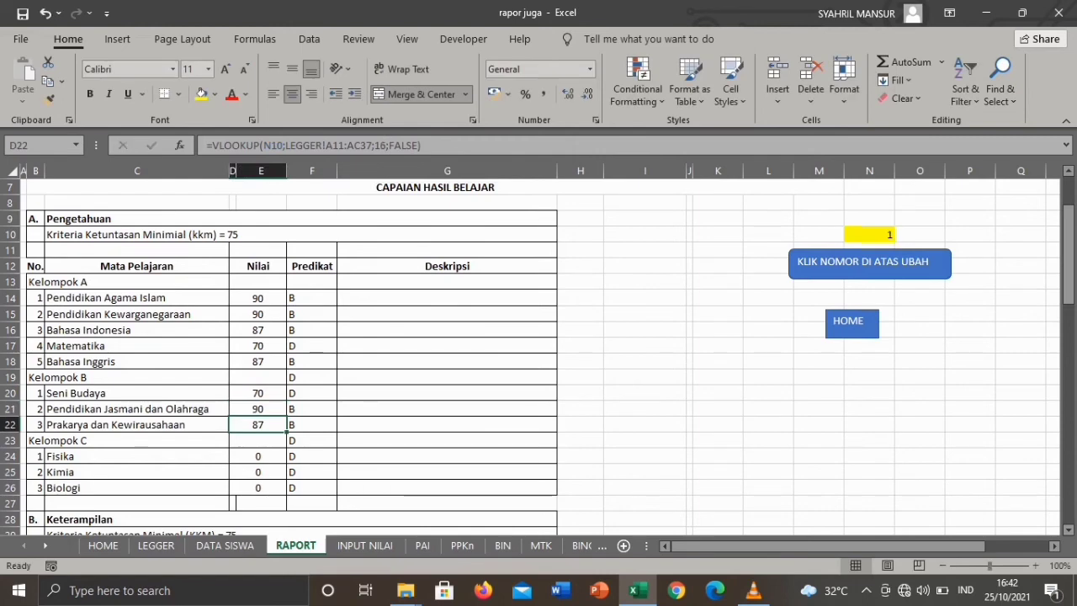
left_click(385, 145)
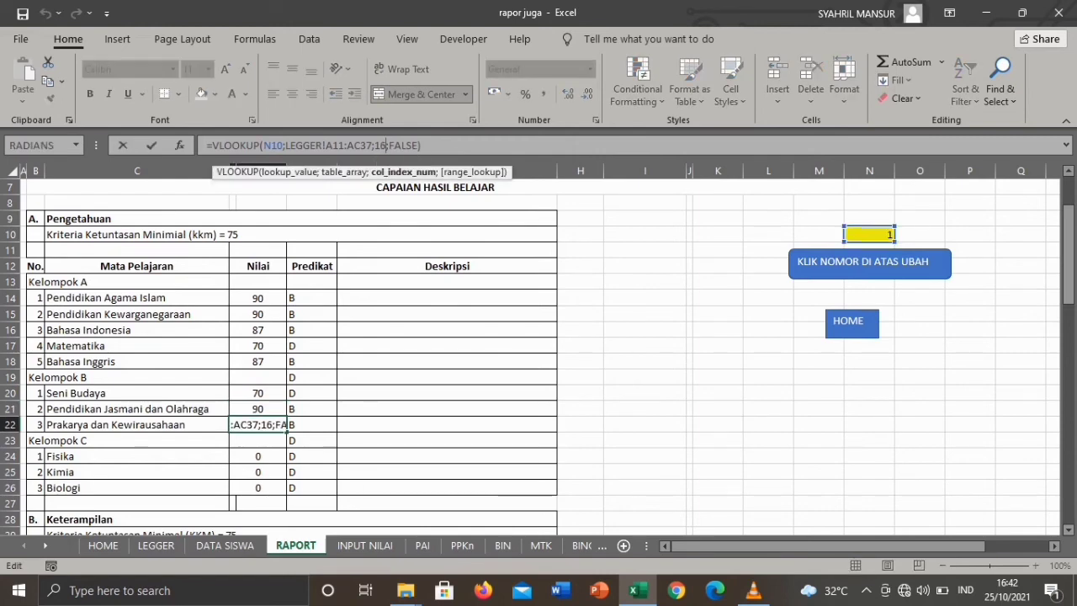
key("BackSpace")
type("4")
key("Return")
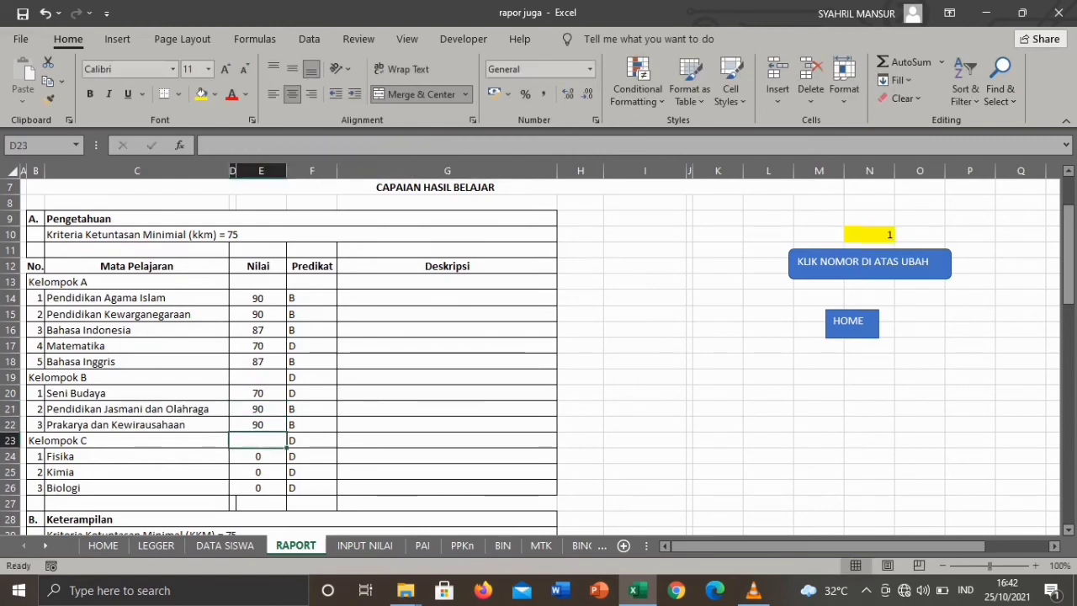
Step: Correct the Fisika VLOOKUP to look up N10 in the LEGGER range from row 11, column 16, showing 87
left_click(258, 456)
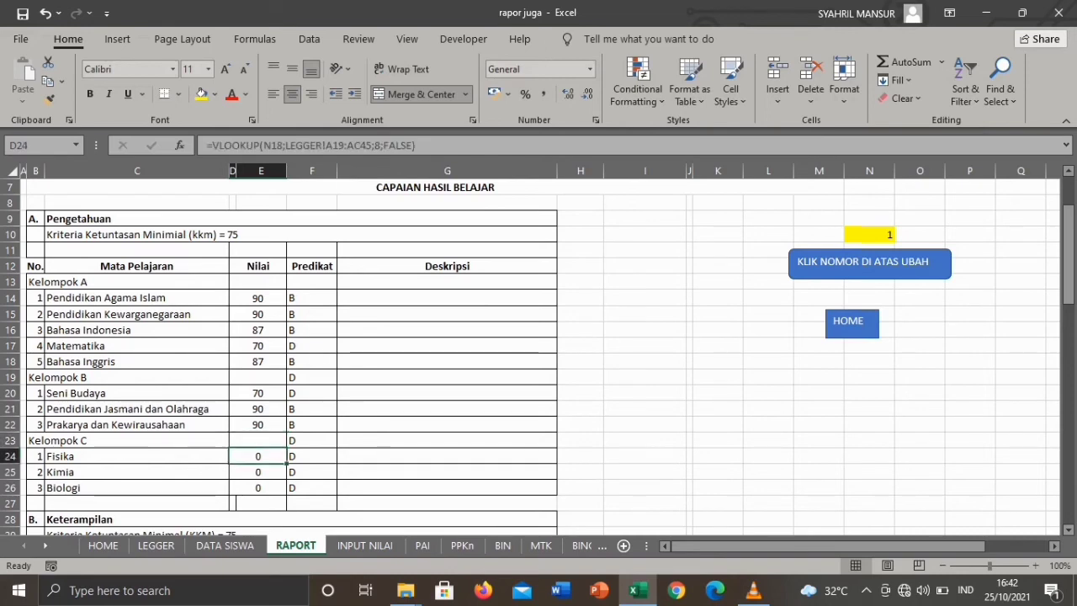
left_click(284, 144)
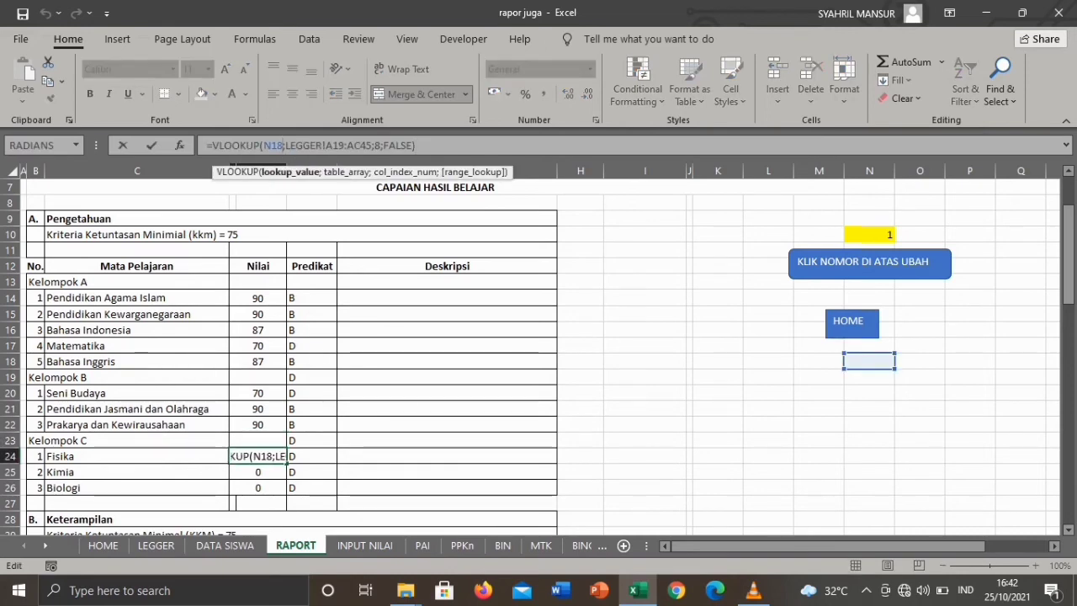
key("BackSpace")
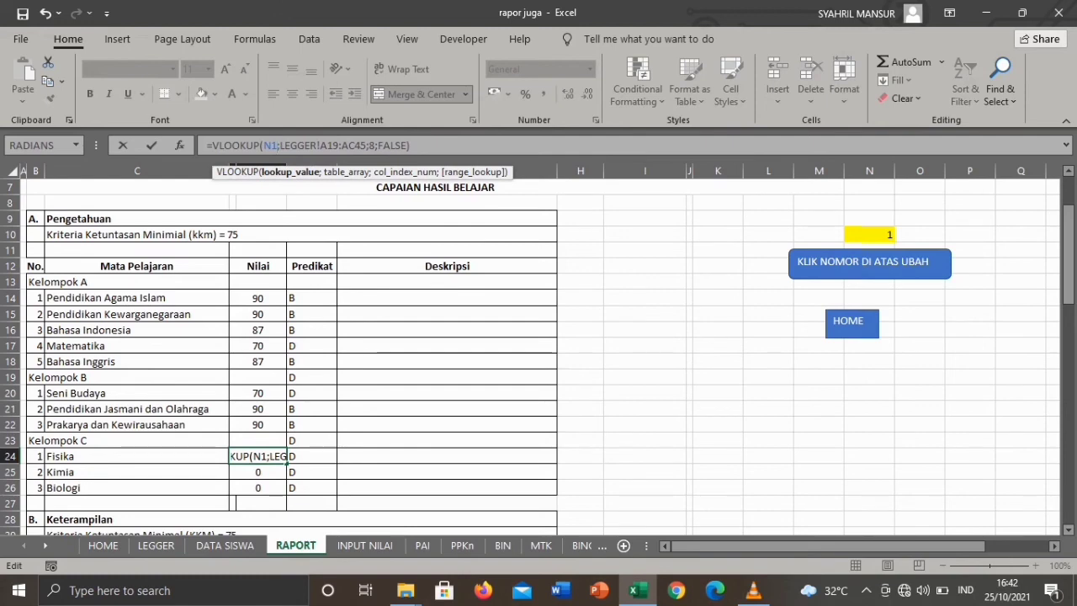
type("0")
key("Right")
key("Right")
key("Right")
key("Right")
key("Right")
key("Right")
key("Right")
key("Right")
key("Right")
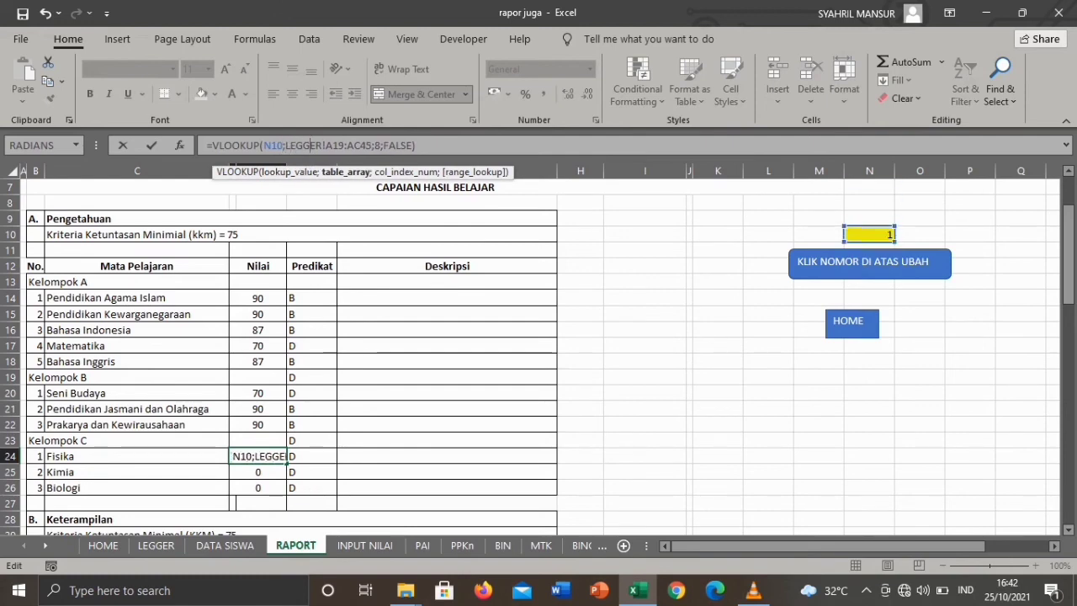
key("Right")
key("Right")
key("BackSpace")
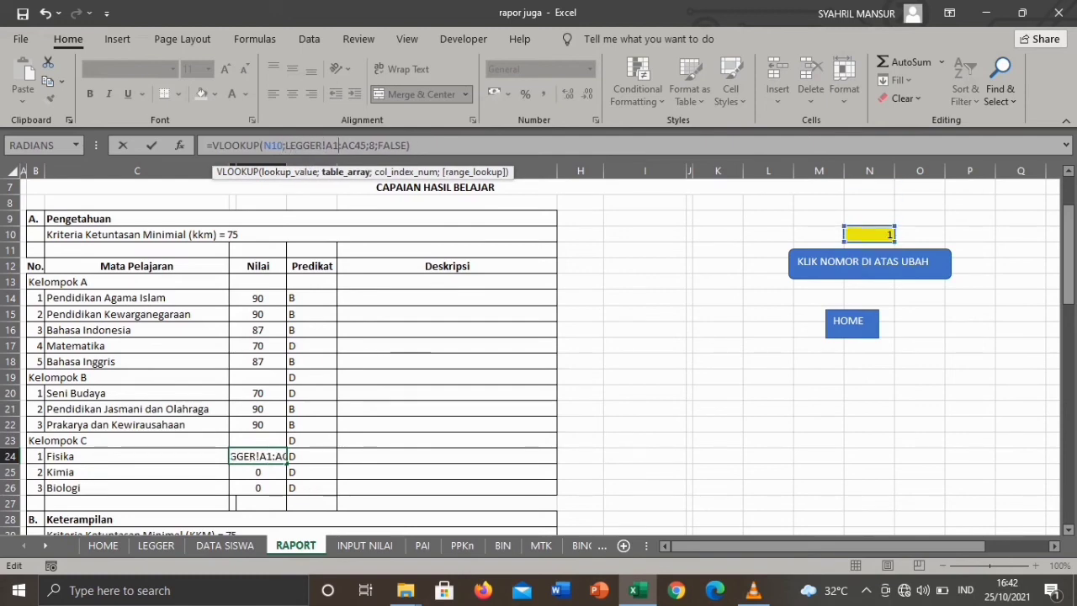
type("1")
key("Right")
key("Right")
key("Right")
key("Right")
key("Right")
key("Right")
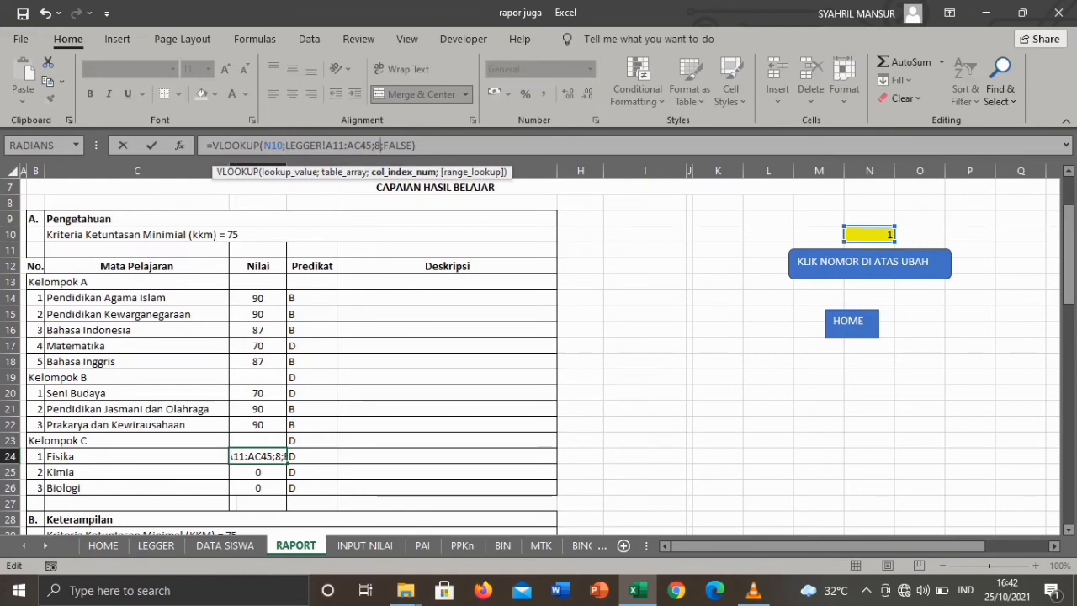
key("Delete")
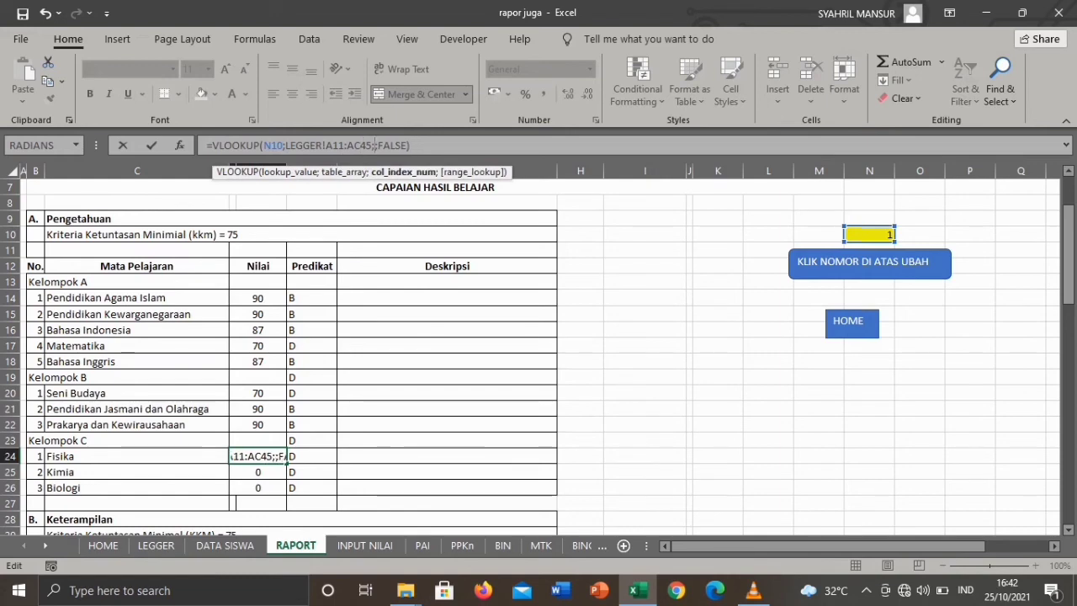
type("16")
key("ctrl+Return")
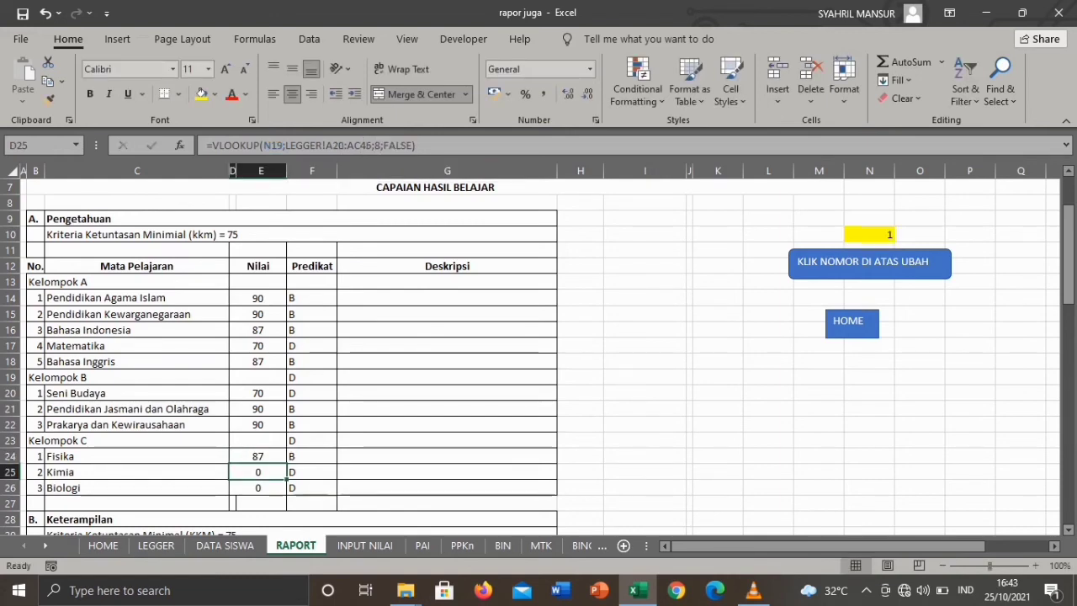
Step: Begin rewriting the Kimia VLOOKUP to use N10 and a LEGGER range ending at AC37
left_click(257, 425)
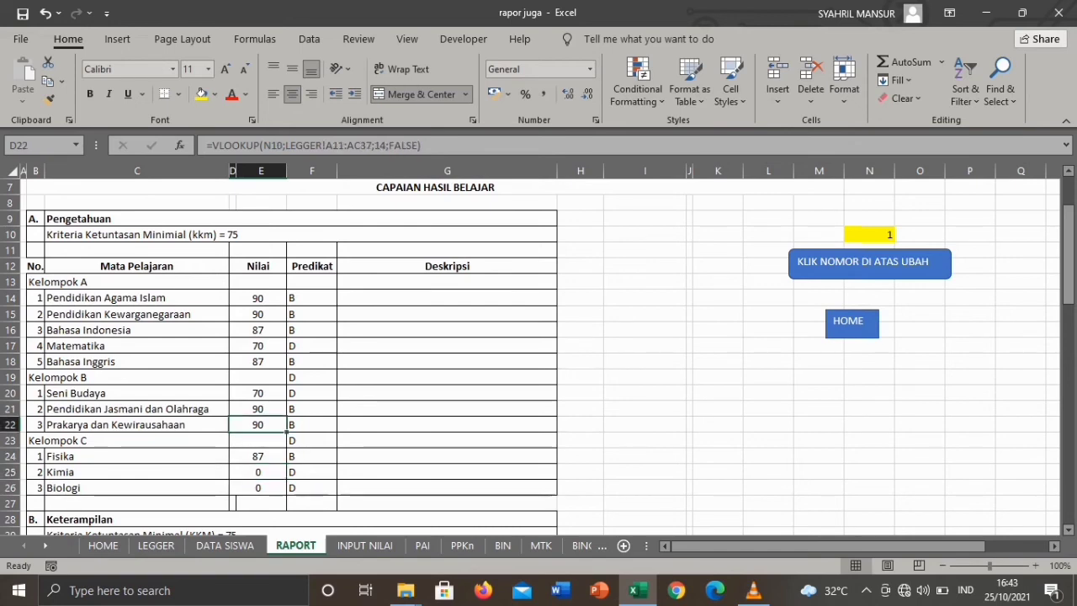
left_click(257, 472)
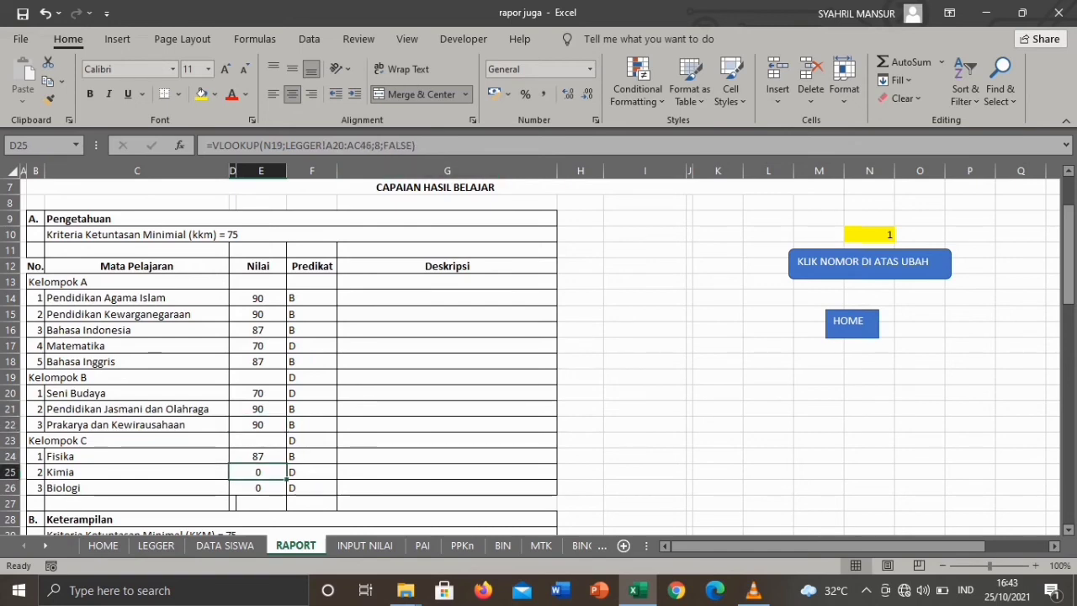
left_click(281, 145)
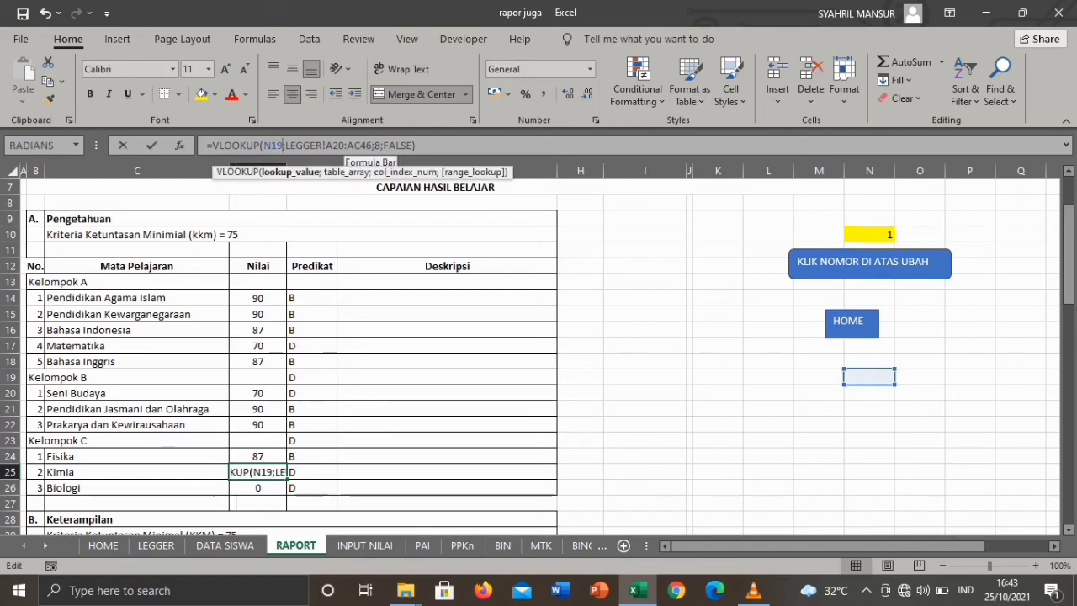
key("BackSpace")
type("0")
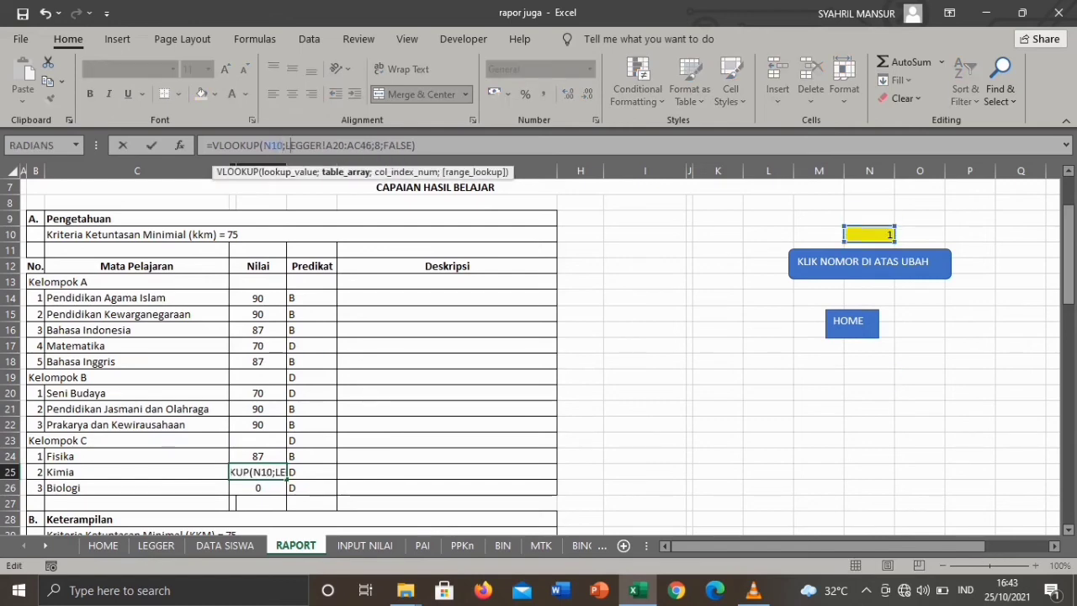
key("Right")
key("Right")
key("Right")
key("Right")
key("Right")
key("Right")
key("Right")
key("Right")
key("Right")
key("Right")
key("Right")
key("BackSpace")
key("BackSpace")
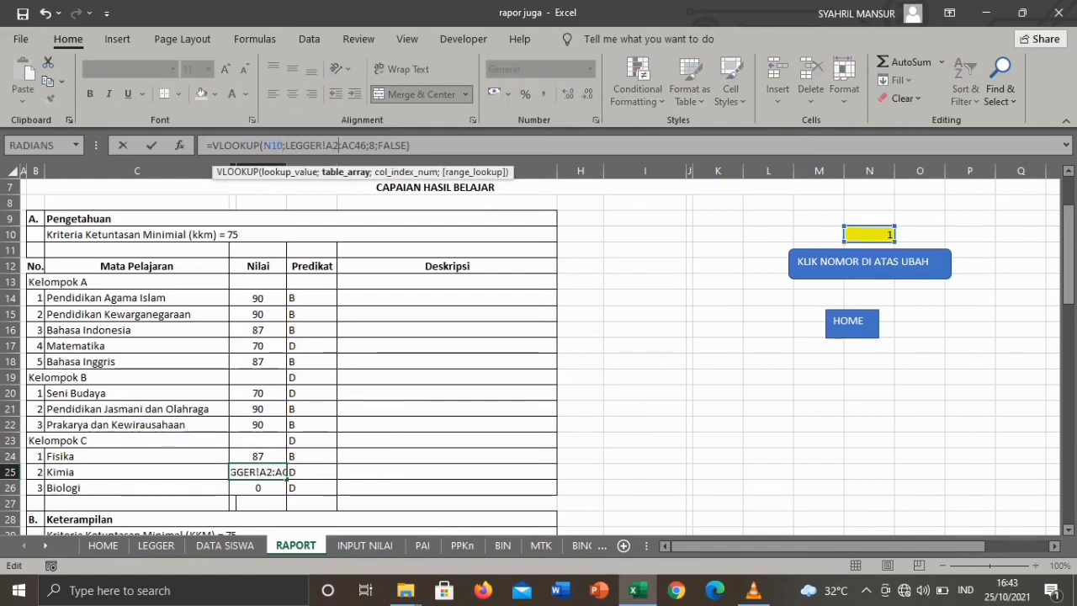
type("C37")
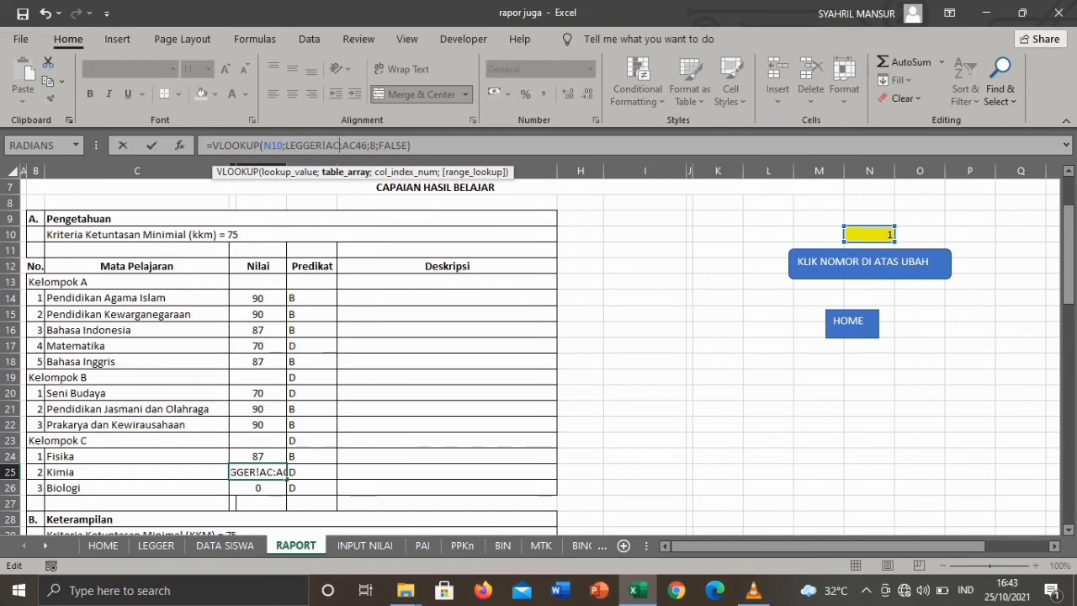
key("Right")
key("Right")
key("Right")
key("Right")
key("Right")
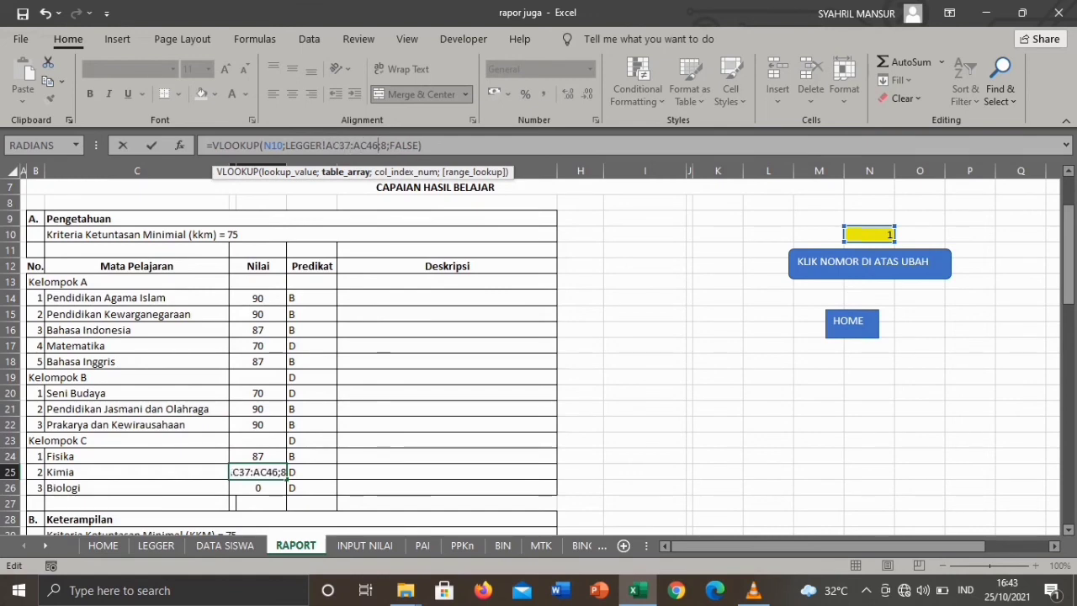
key("Left")
key("Left")
key("Left")
key("Left")
key("Left")
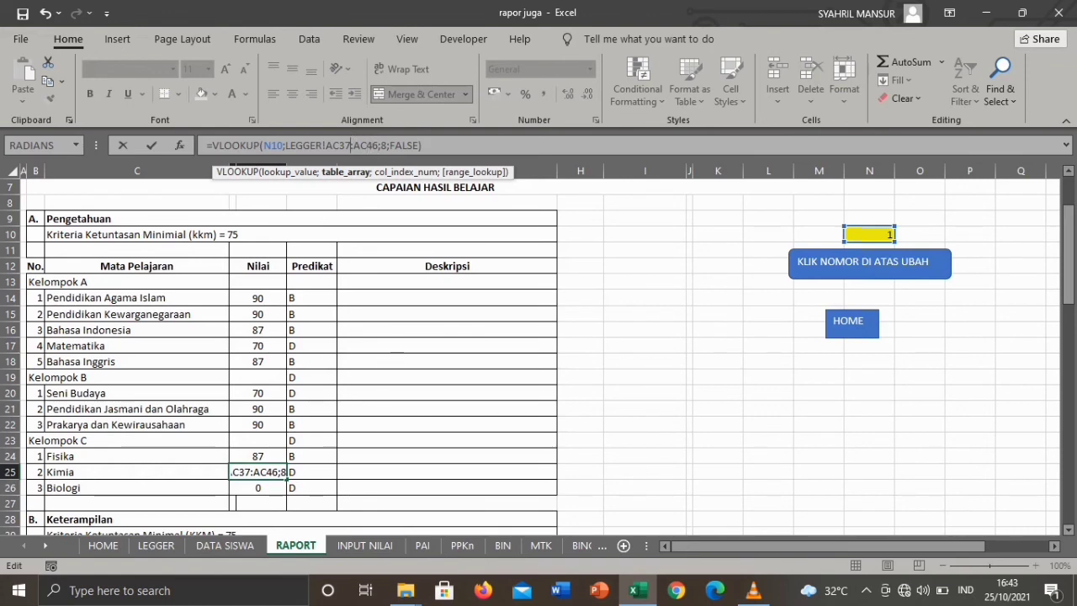
left_click(258, 456)
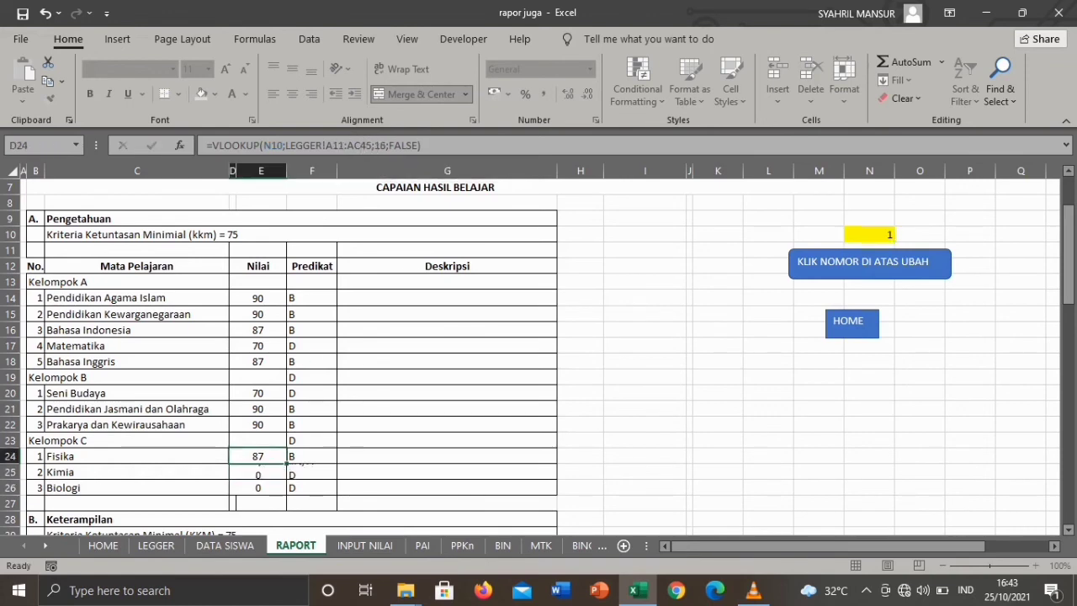
Step: Fix the Kimia formula's #N/A by setting the range to rows 11–37 and column index 18
left_click(257, 472)
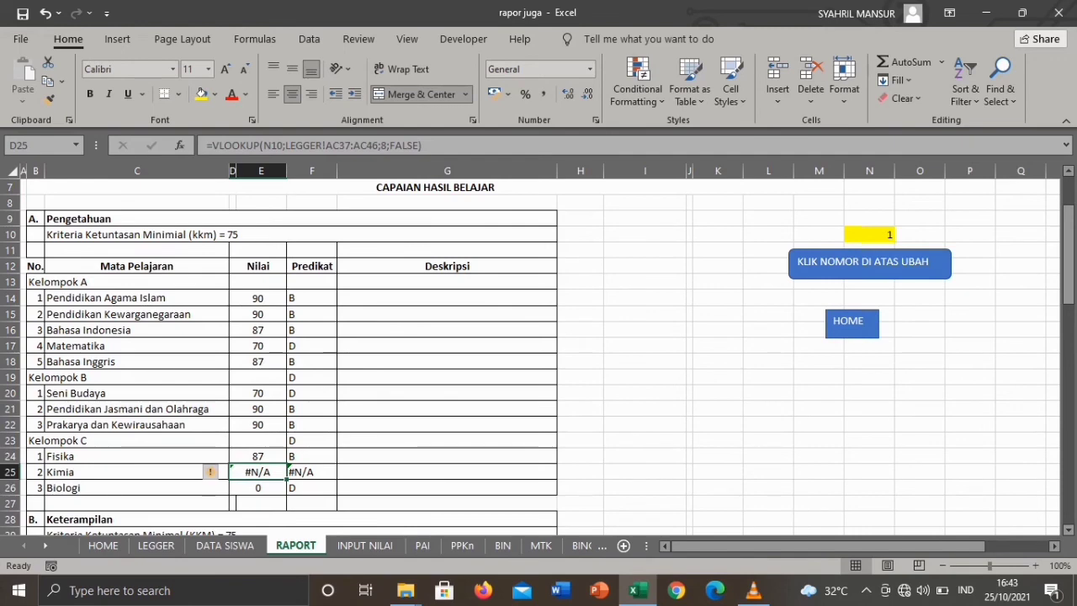
key("F2")
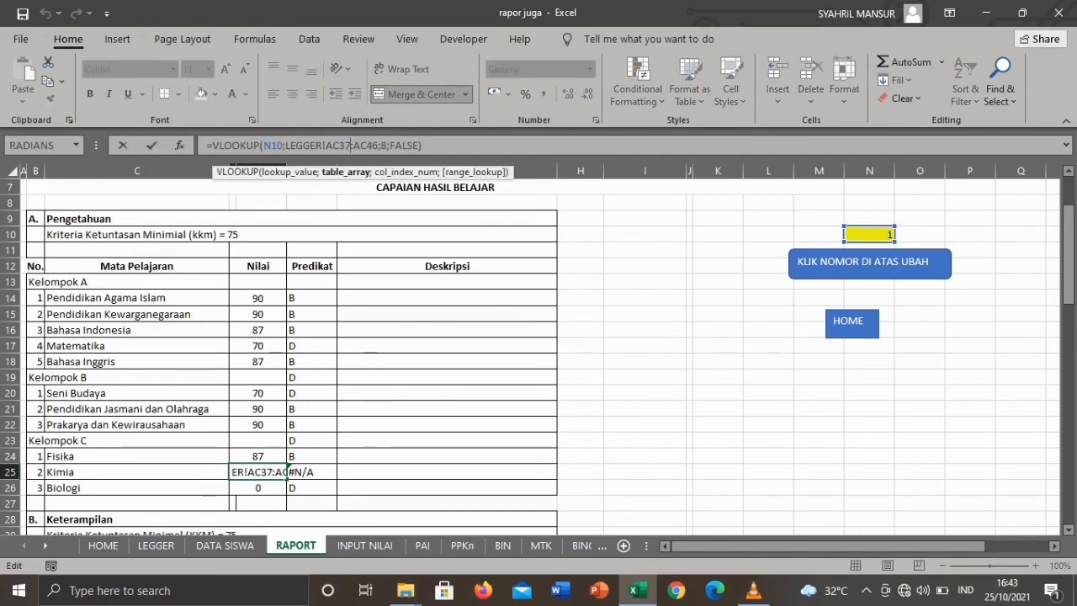
key("BackSpace")
key("BackSpace")
key("BackSpace")
type("11")
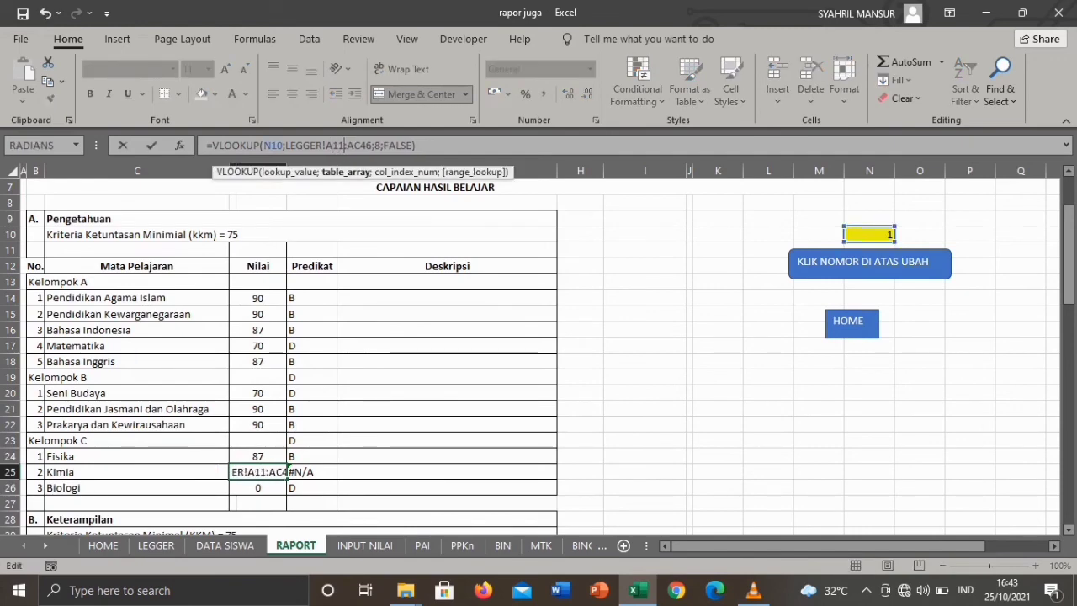
key("Delete")
key("Delete")
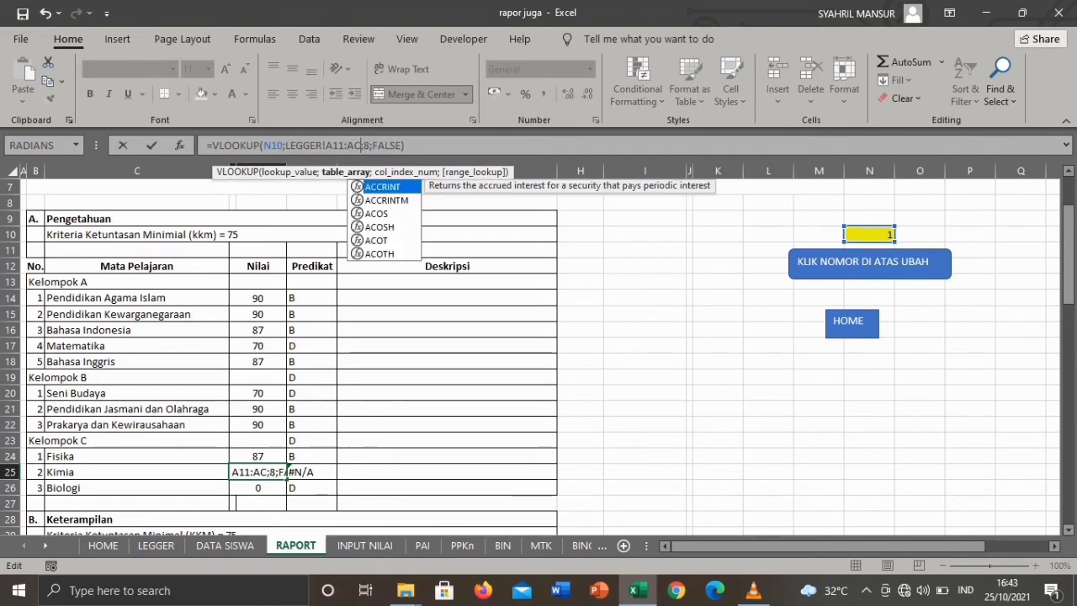
type("37")
key("Right")
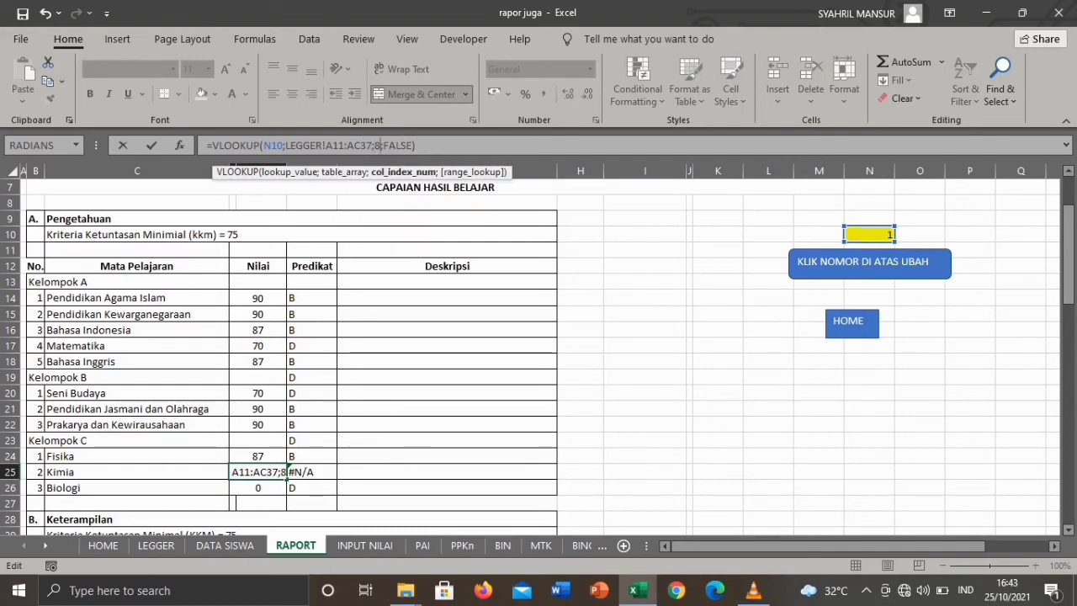
key("Delete")
type("1")
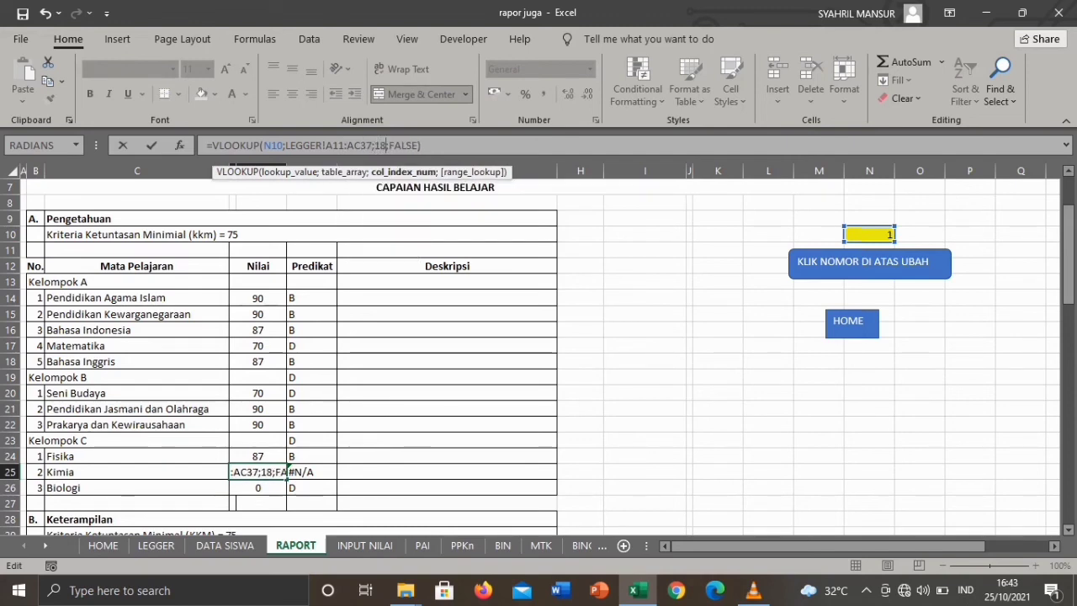
key("Return")
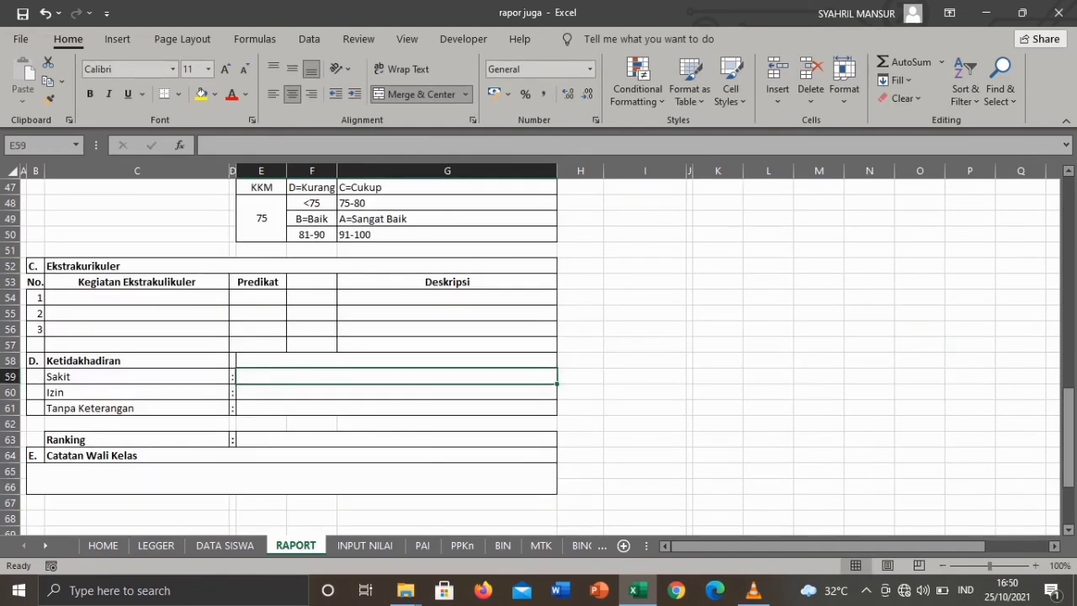
Step: Start a VLOOKUP in the Ranking cell using the student number in N10 as the lookup value
left_click(395, 392)
left_click(396, 408)
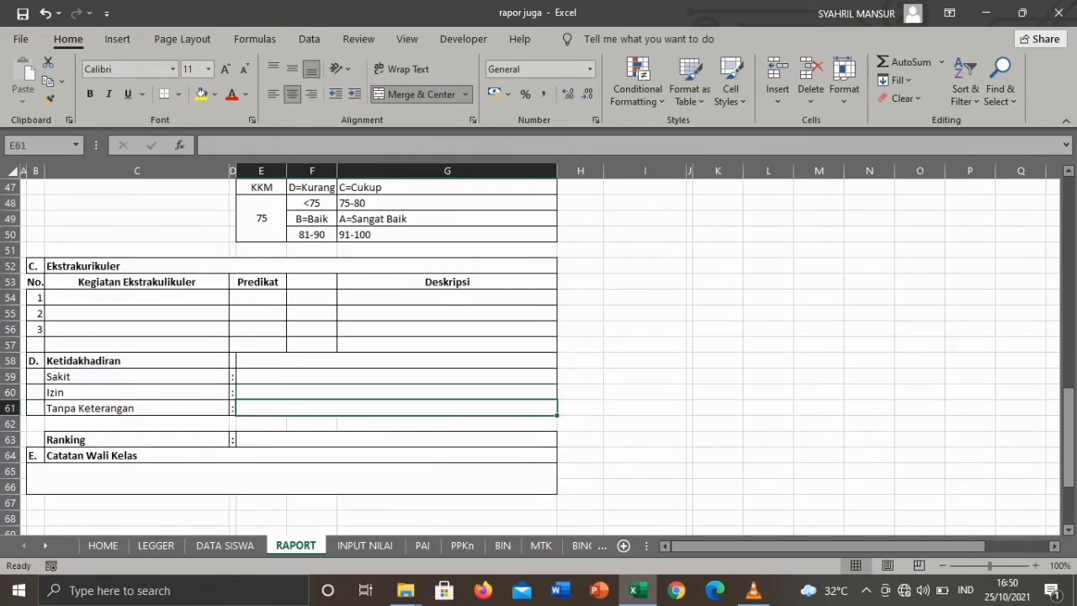
left_click(396, 440)
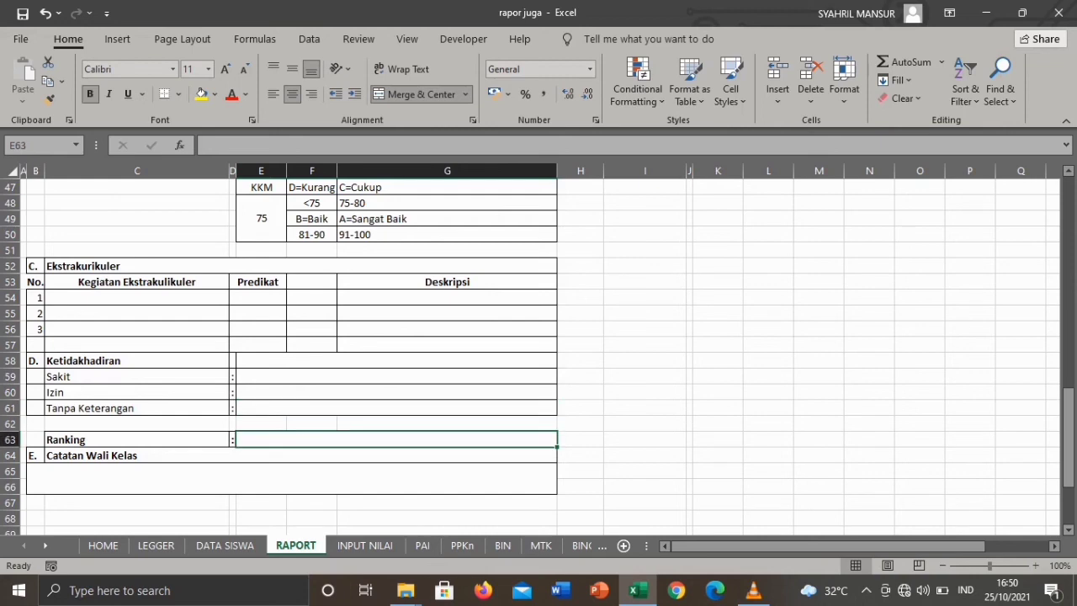
type("=")
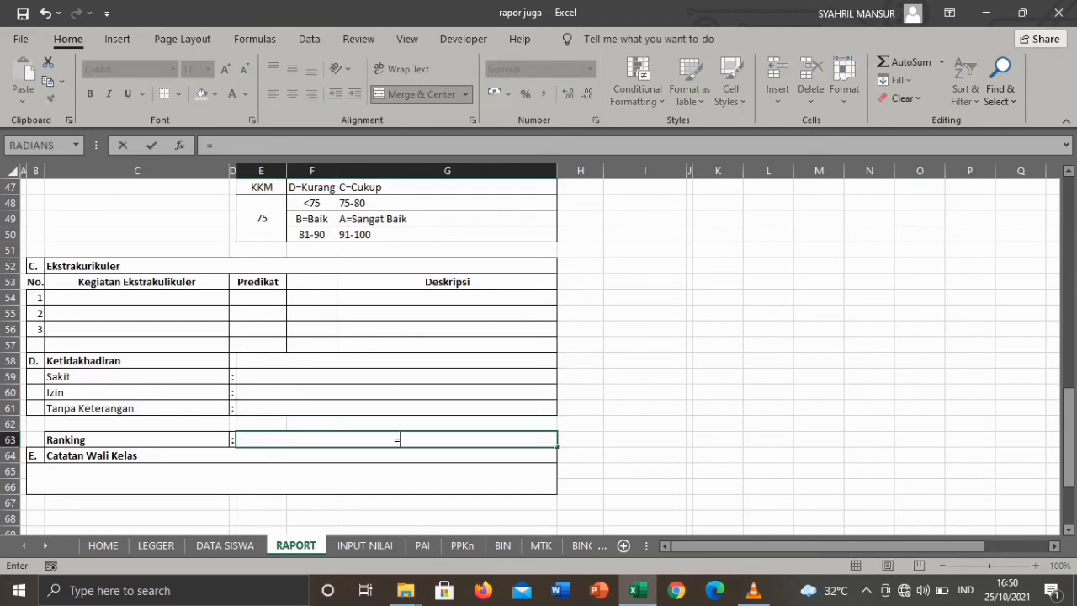
type("VLOO")
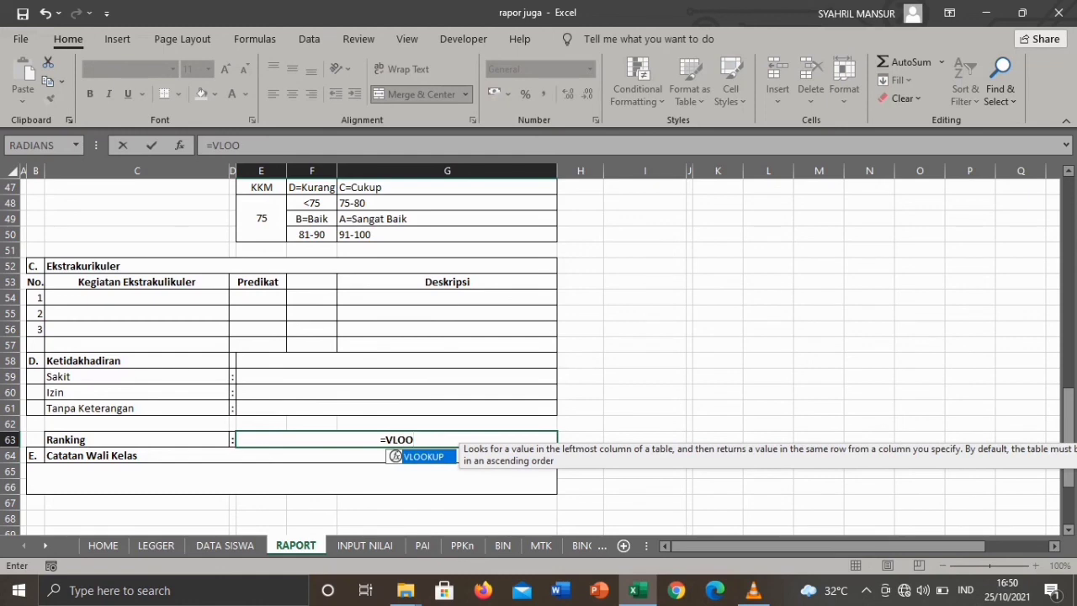
key("Tab")
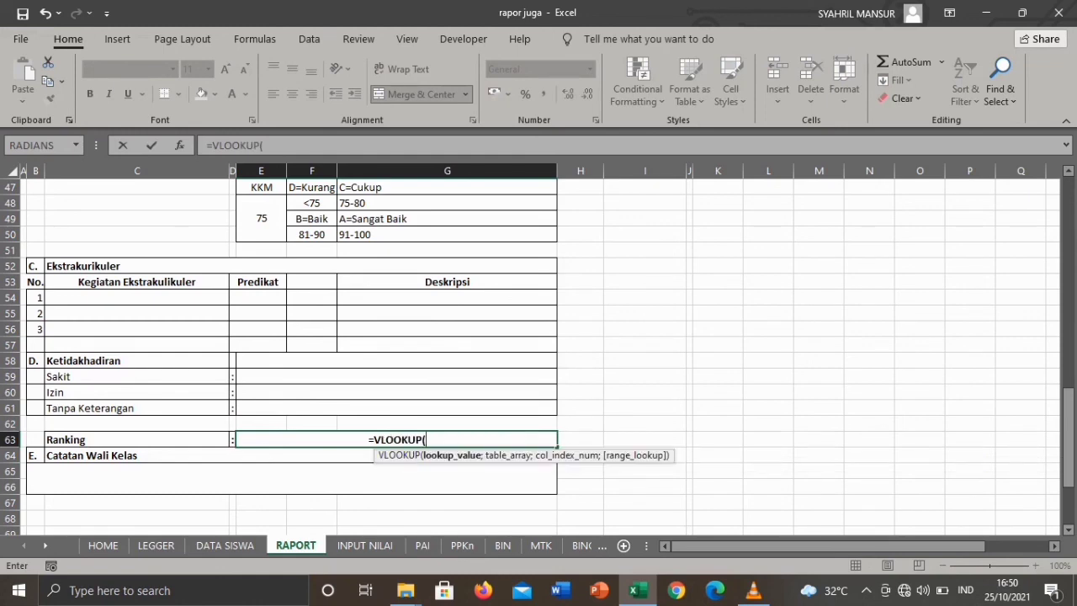
scroll(539, 354, "up", 15)
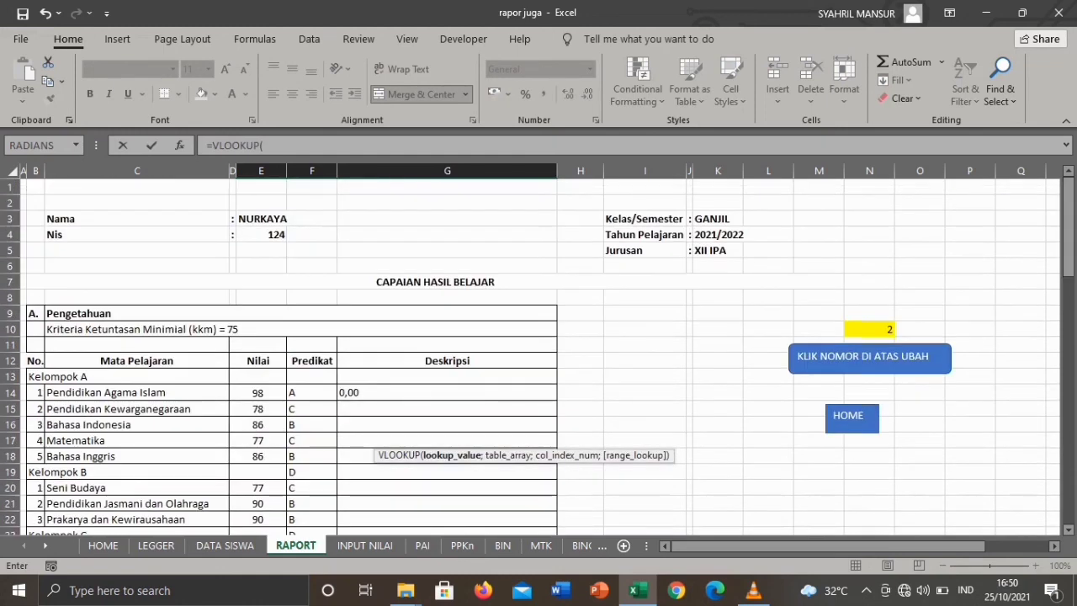
left_click(890, 329)
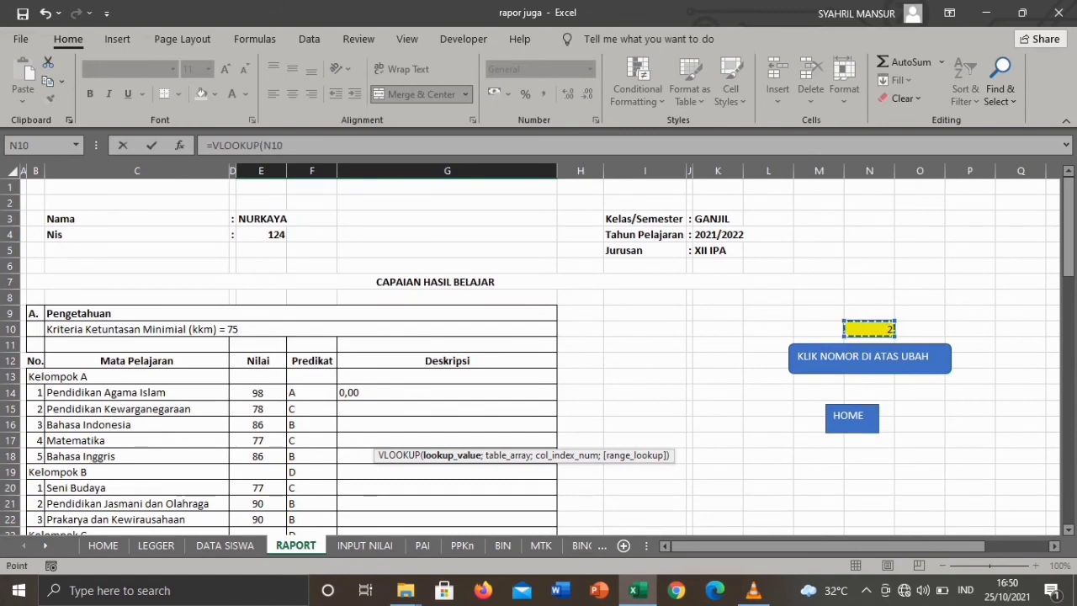
type(";")
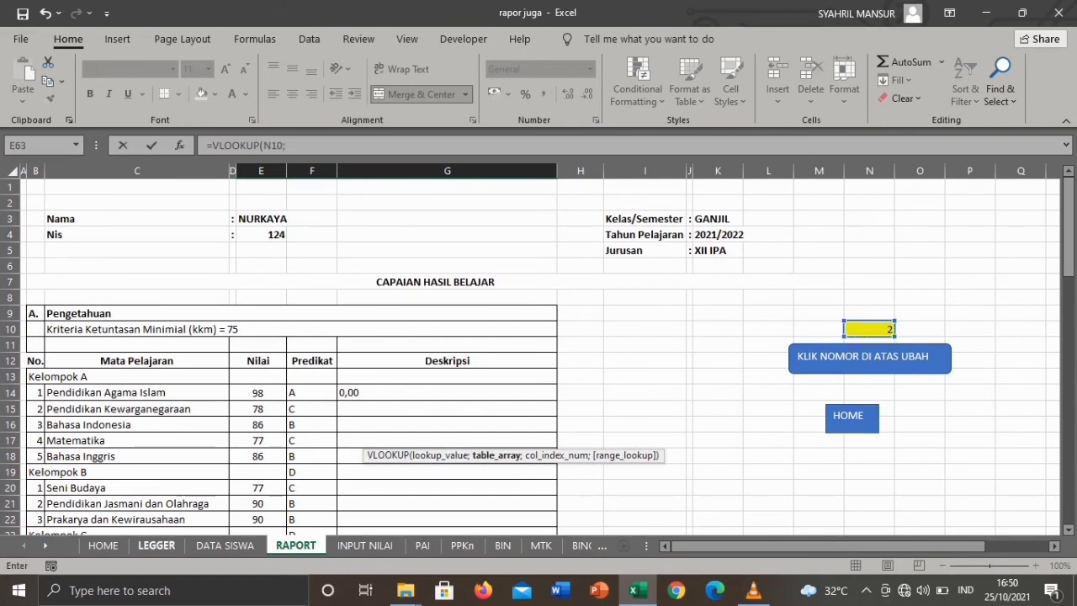
Step: Complete the Ranking formula with range LEGGER!A11:AC37, column 29 and FALSE
left_click(156, 545)
left_click_drag(32, 345, 1008, 444)
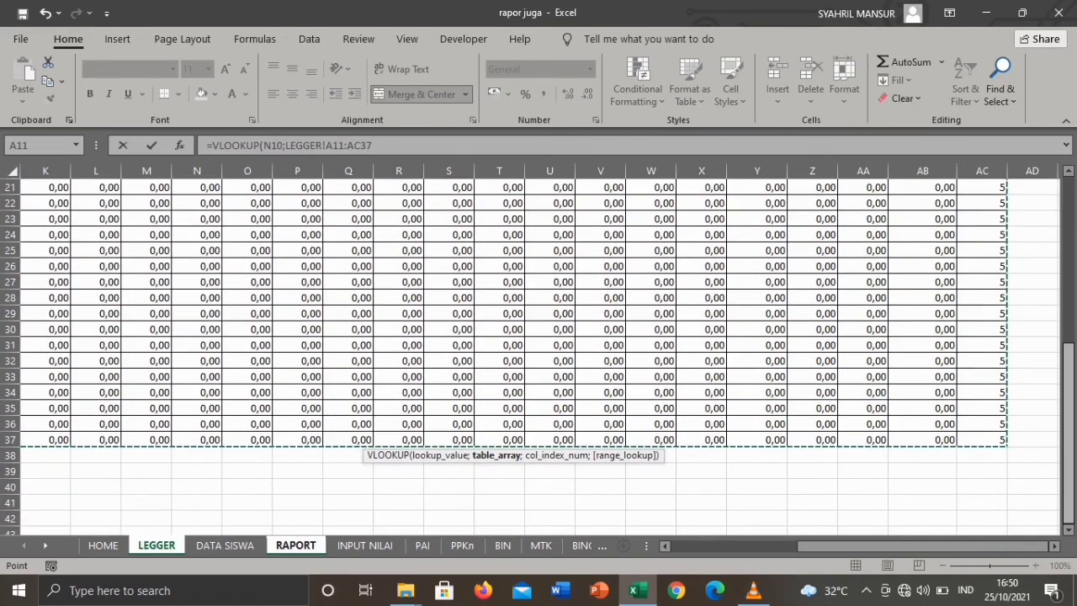
scroll(1008, 444, "up", 7)
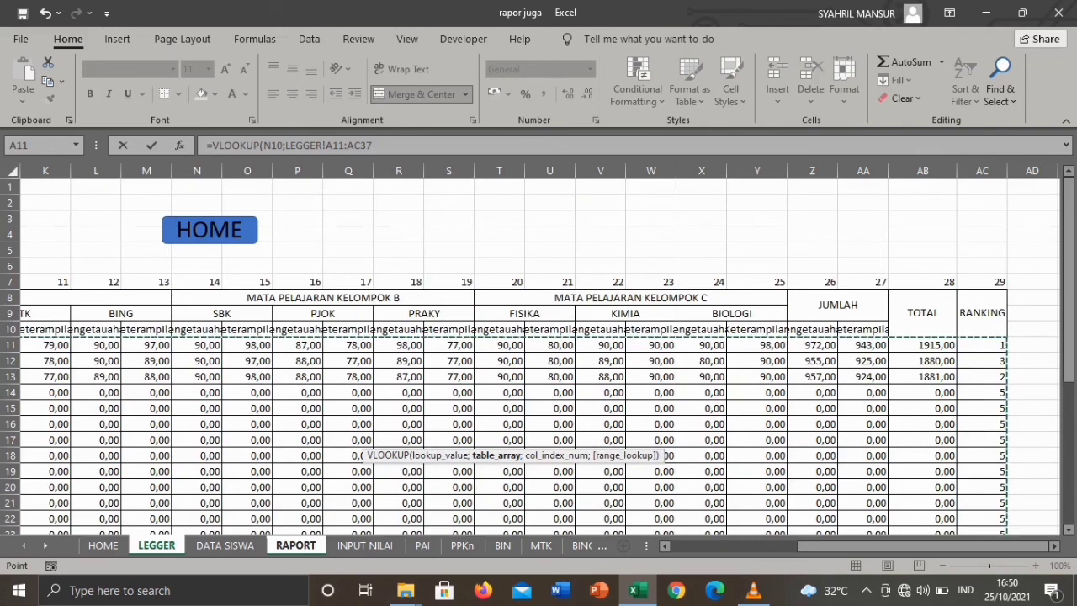
left_click(372, 146)
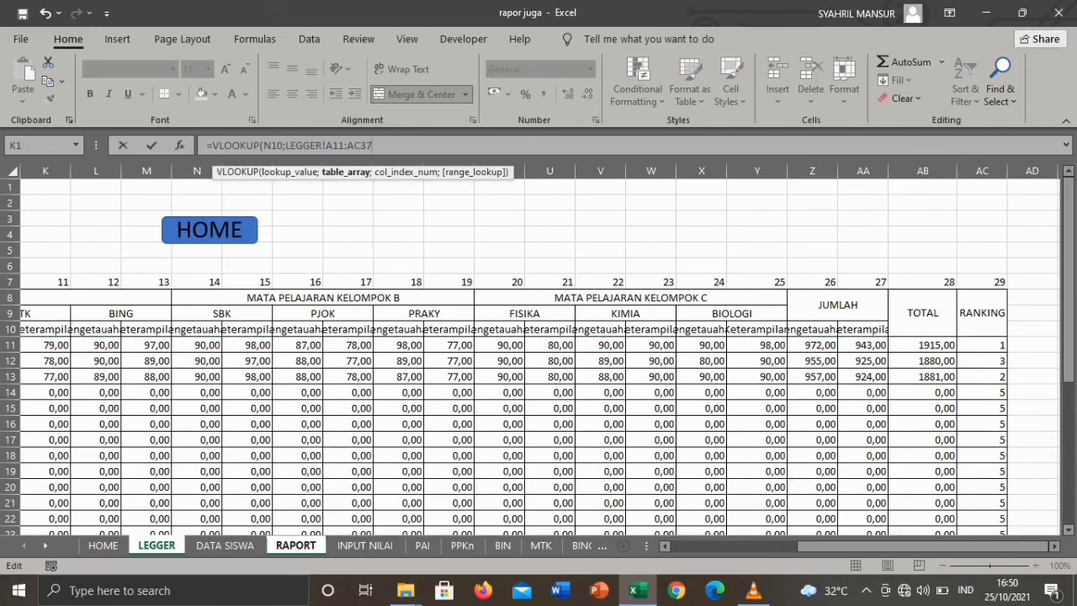
type(";29")
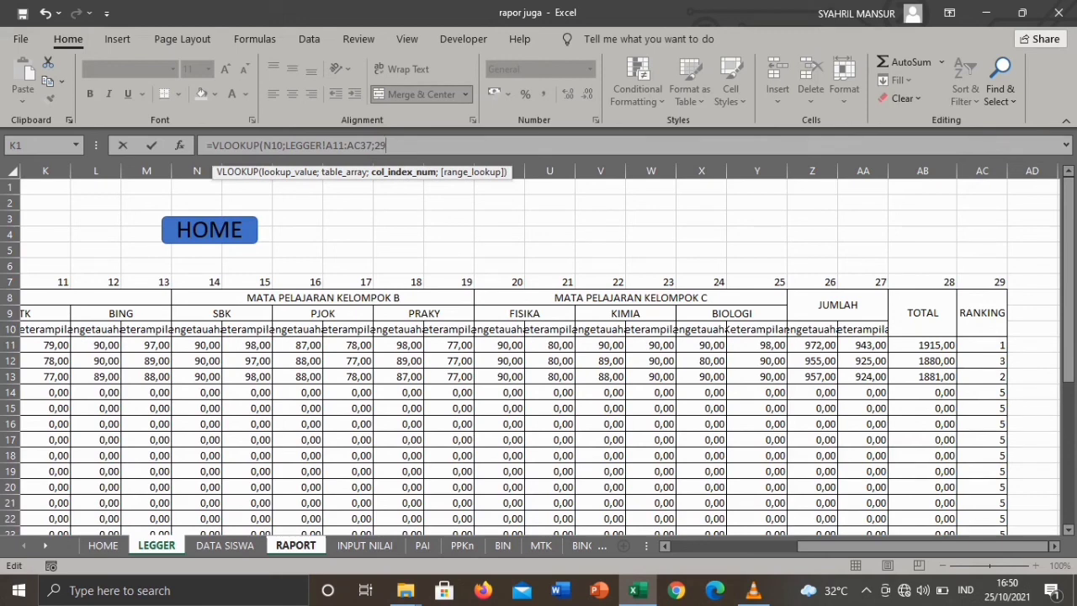
type(";")
type("FALS")
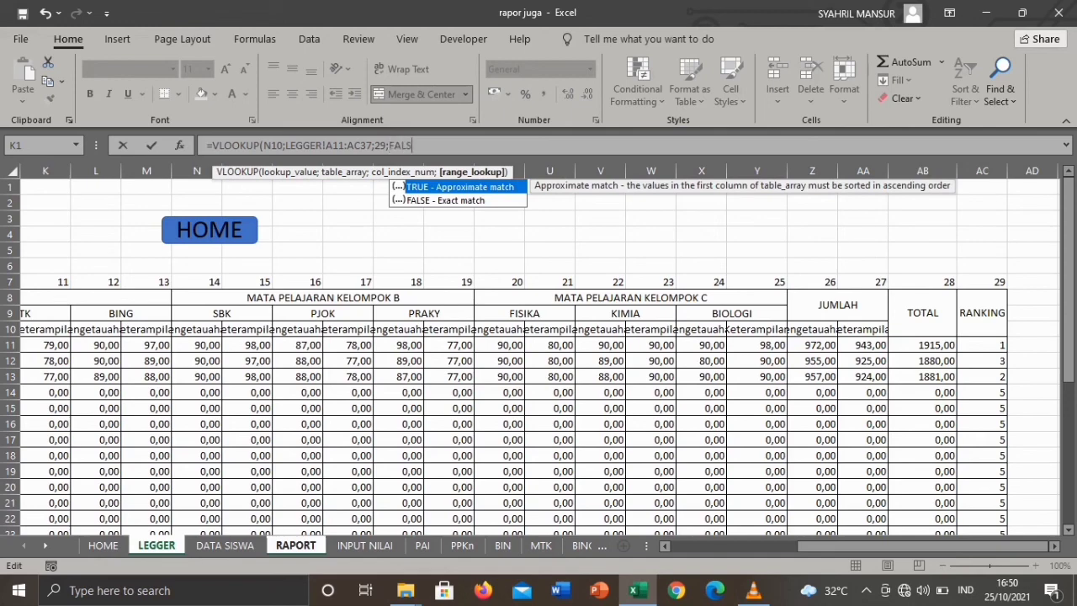
type("E)")
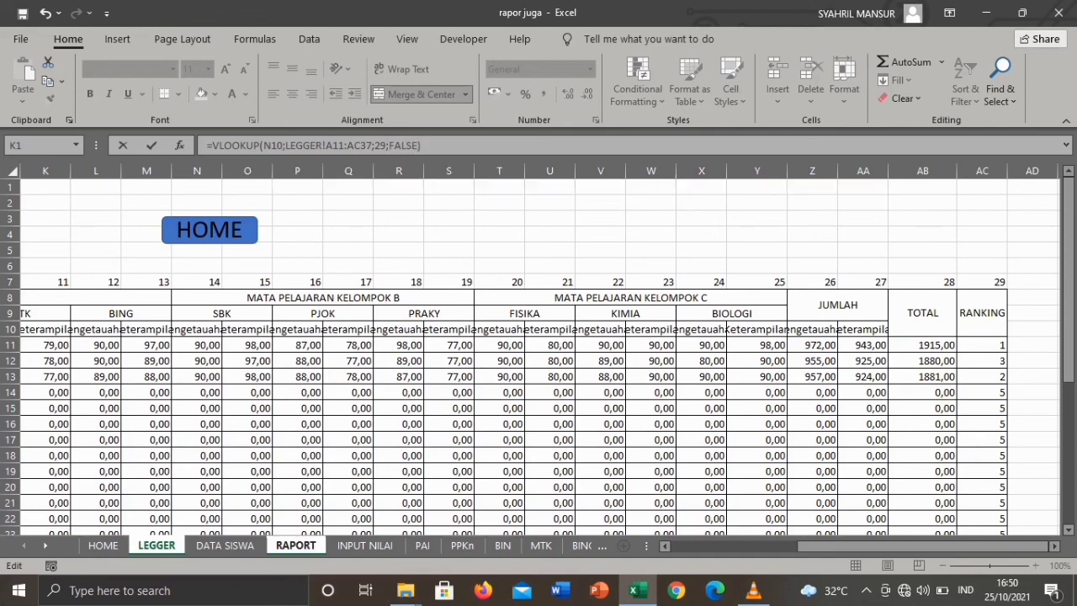
key("Return")
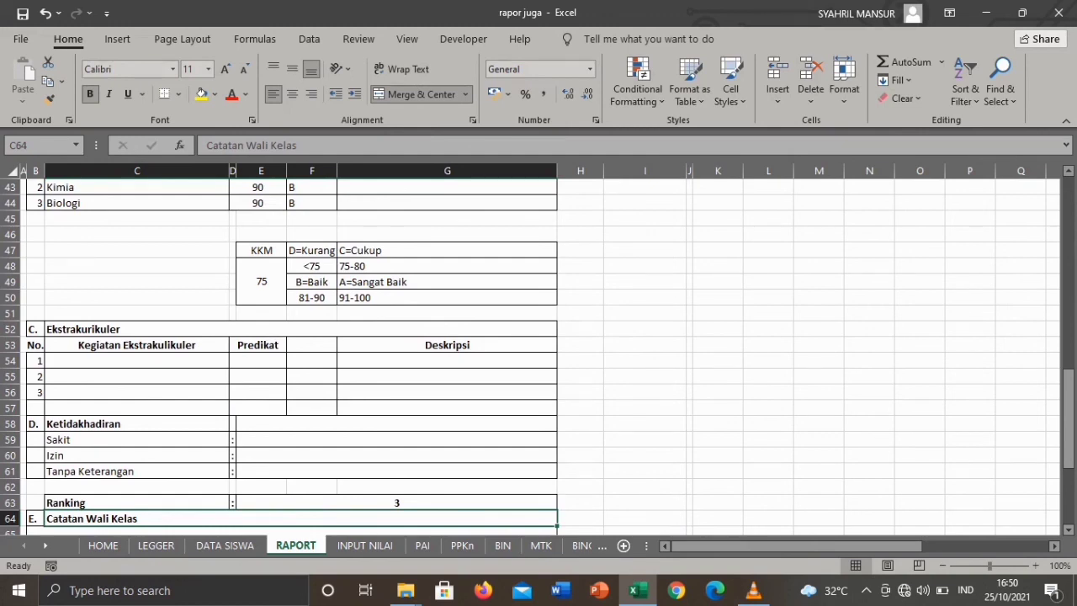
Step: Check the lookup formula behind the Biologi score
left_click_drag(1067, 417, 1067, 338)
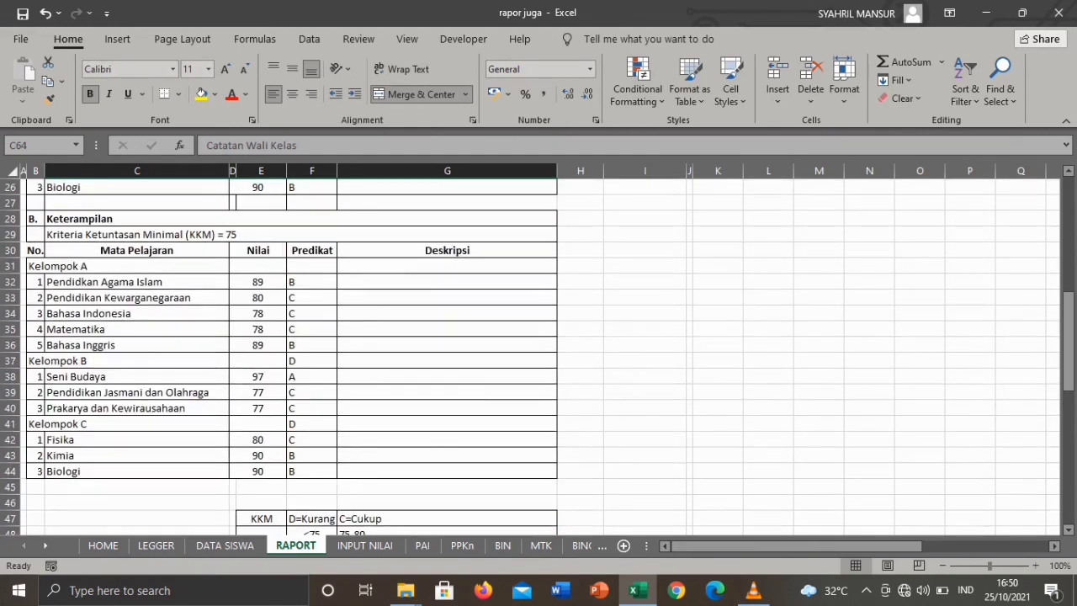
left_click(258, 471)
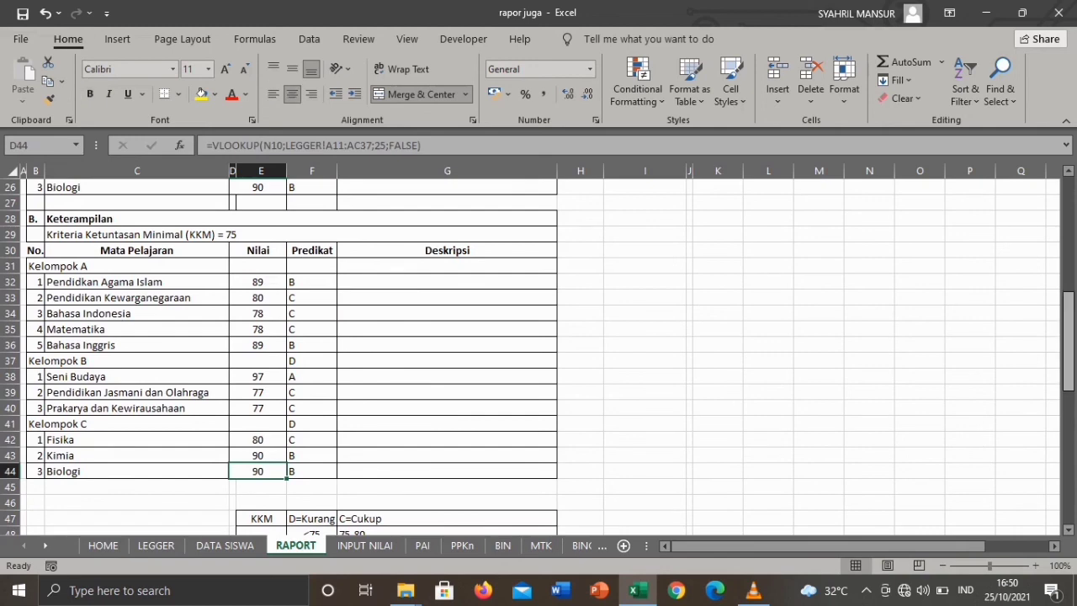
left_click_drag(1067, 360, 1068, 252)
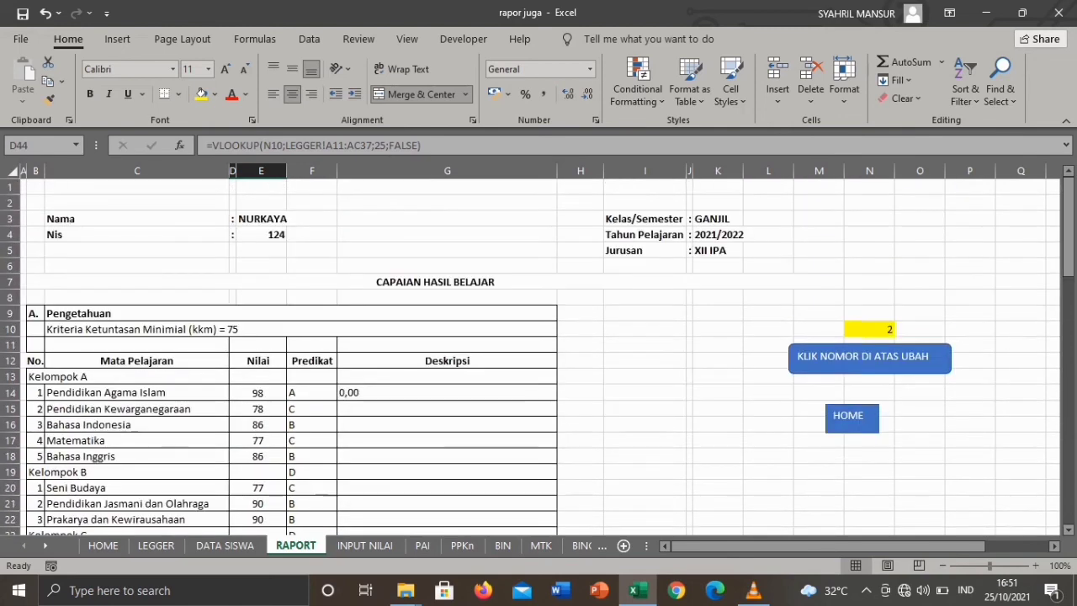
mouse_move(894, 546)
left_mouse_down()
mouse_move(910, 546)
mouse_move(890, 546)
left_mouse_up()
Step: Test the report with student numbers 11, 45 and 10 in N10, finishing on student 1
left_click(869, 329)
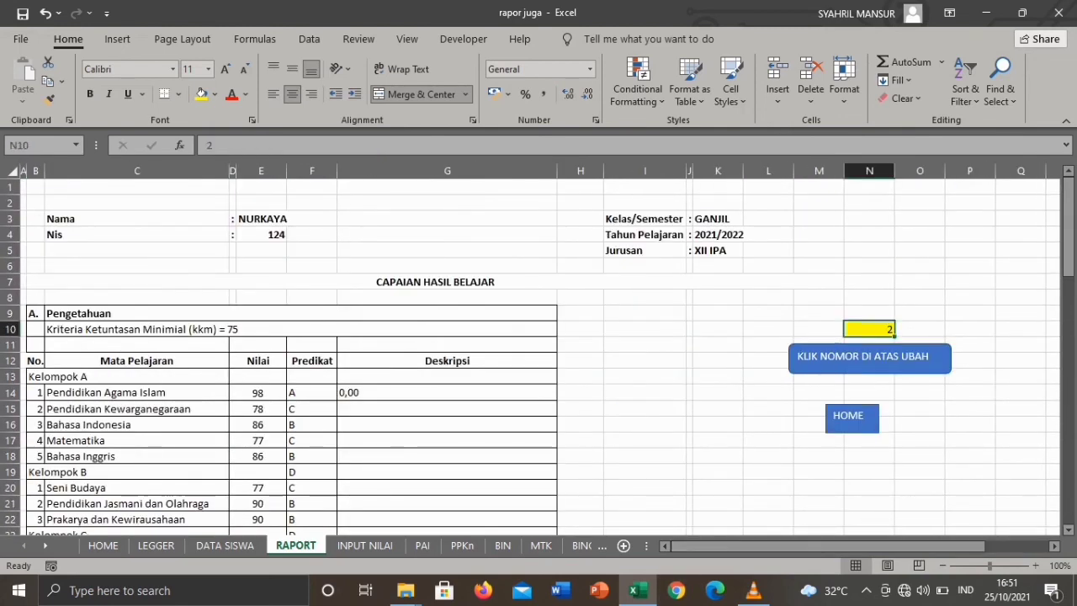
type("11")
key("Return")
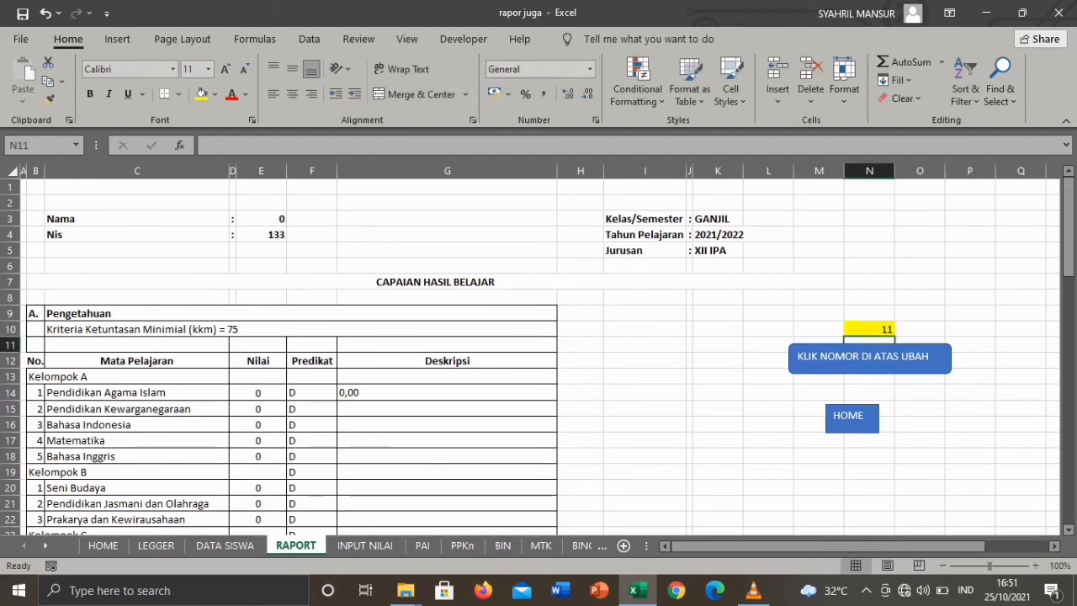
left_click(869, 329)
key("BackSpace")
type("45")
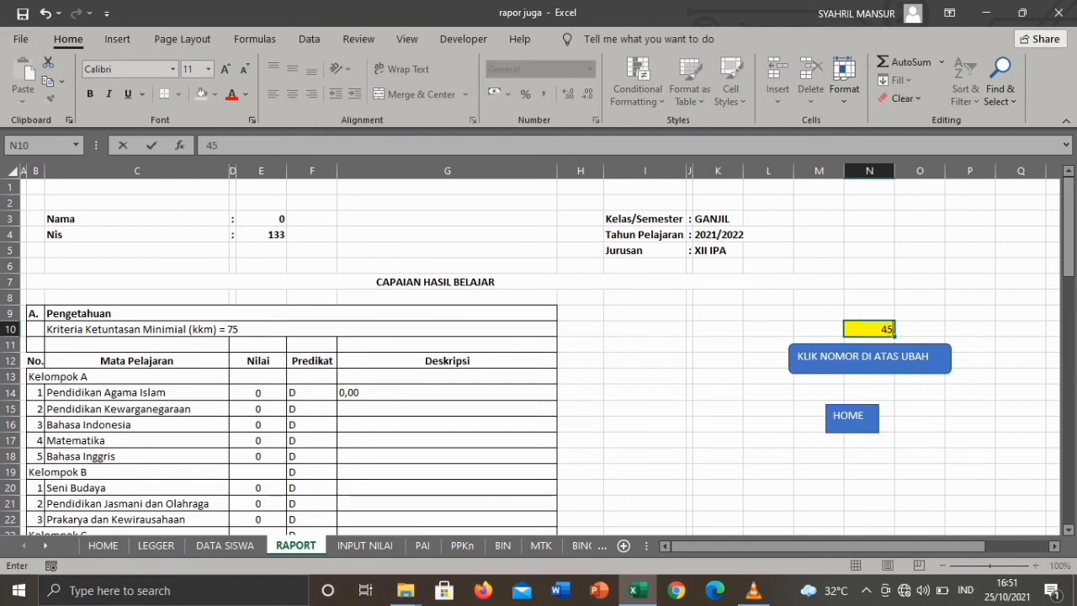
key("Return")
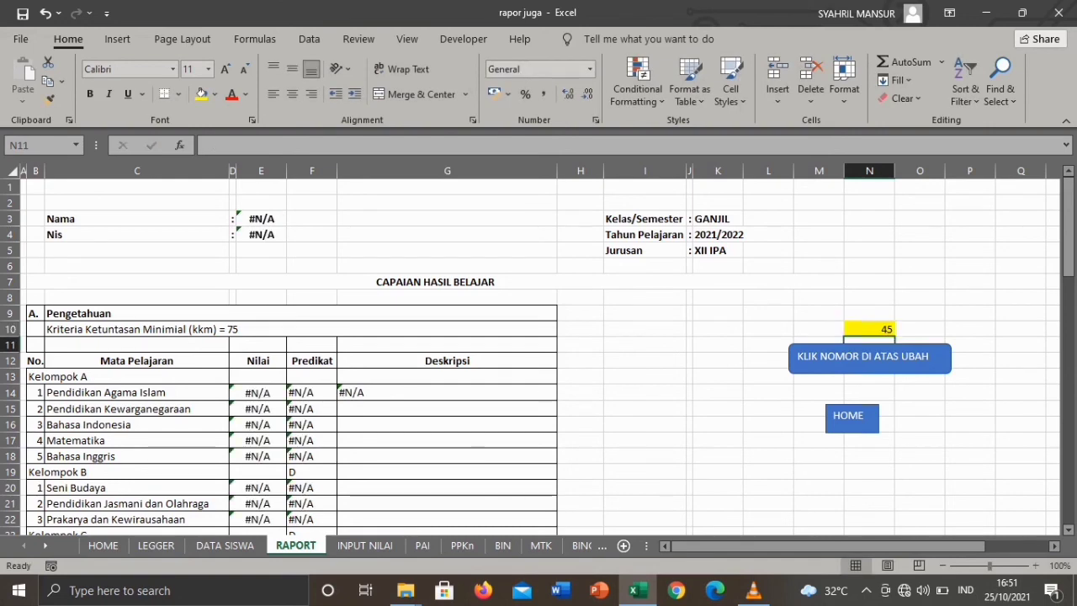
left_click(869, 329)
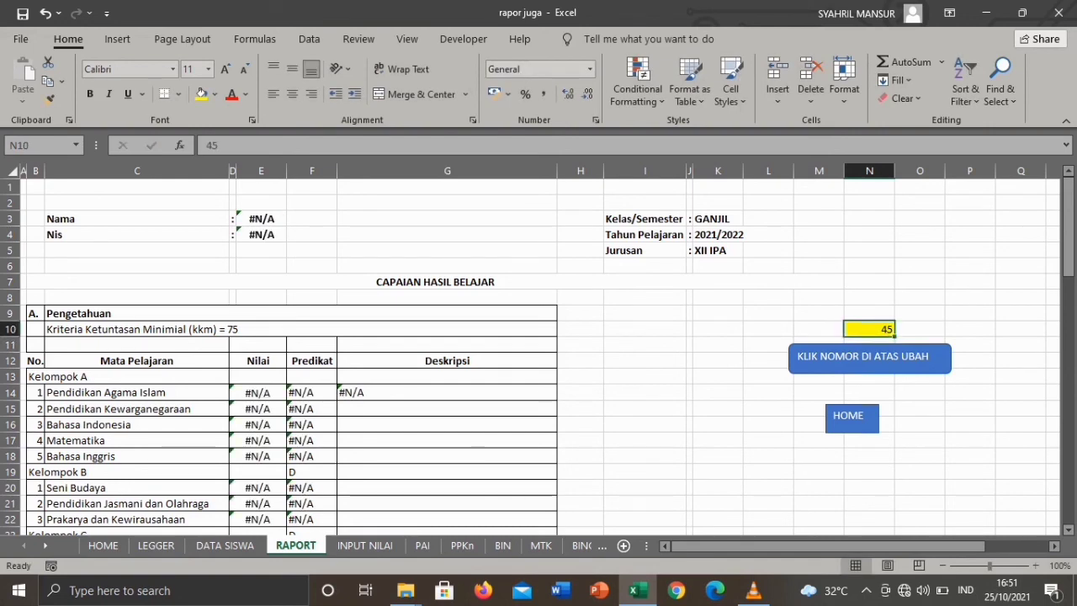
key("BackSpace")
type("10")
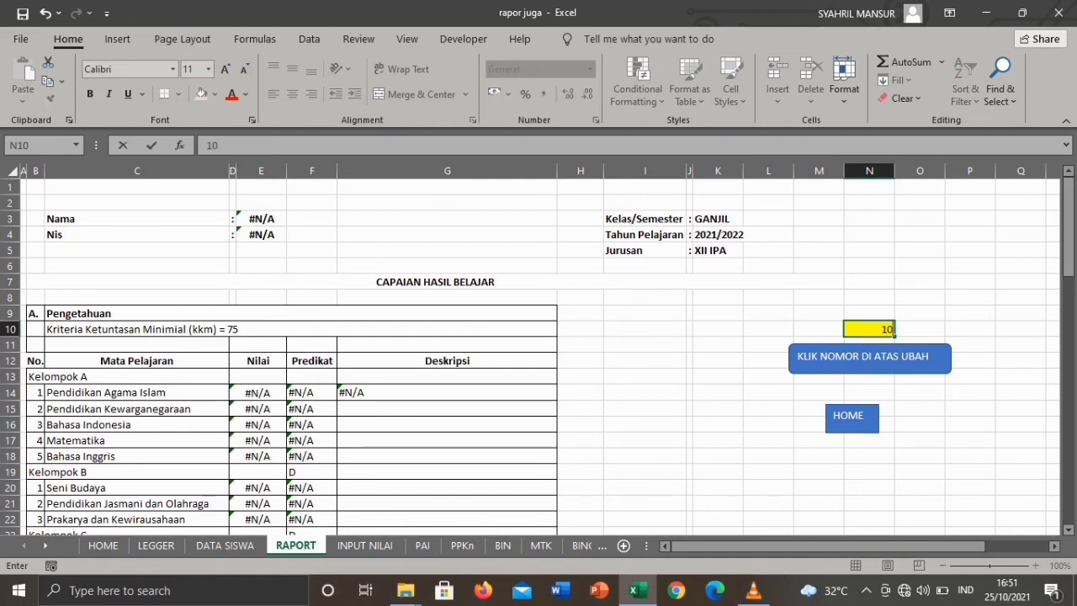
key("Return")
left_click(869, 329)
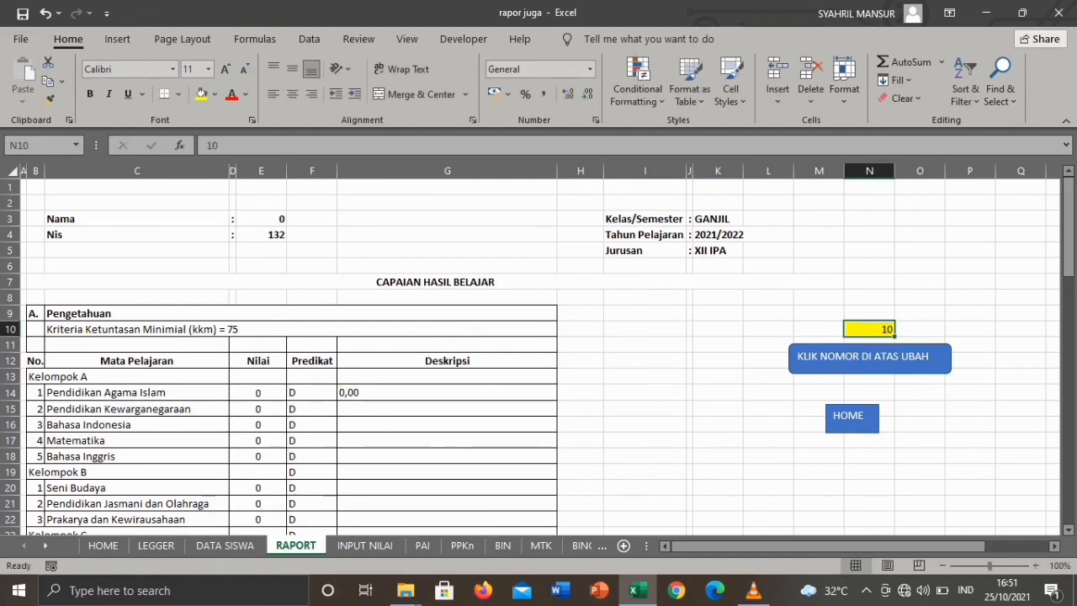
type("1")
key("Return")
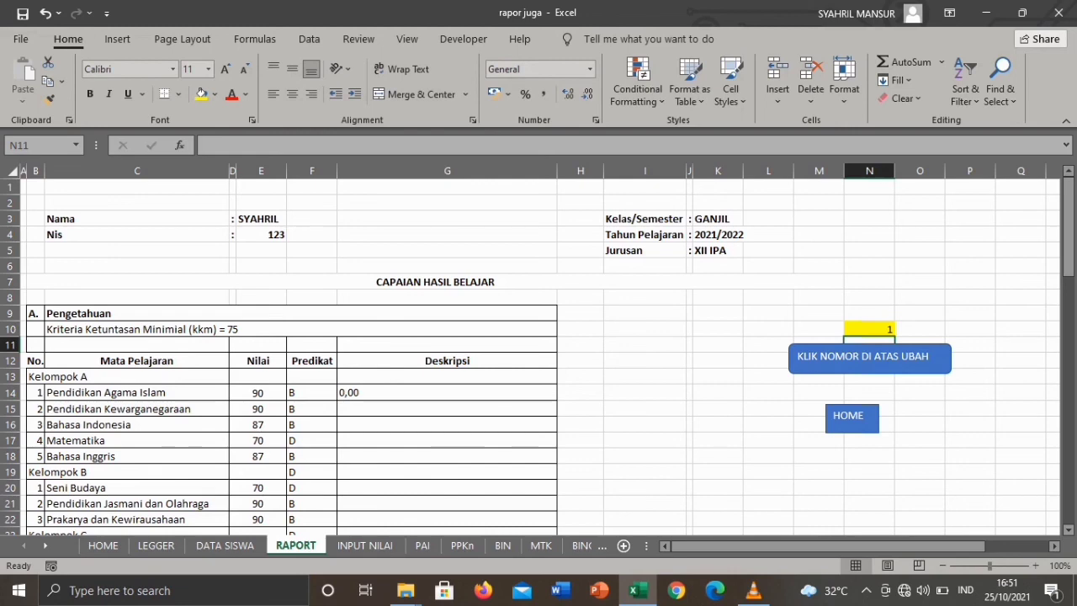
Step: Return to the HOME sheet of the workbook
mouse_move(727, 546)
left_mouse_down()
mouse_move(777, 546)
mouse_move(725, 546)
left_mouse_up()
mouse_move(1066, 221)
left_mouse_down()
mouse_move(1067, 414)
mouse_move(1067, 221)
left_mouse_up()
left_click(103, 545)
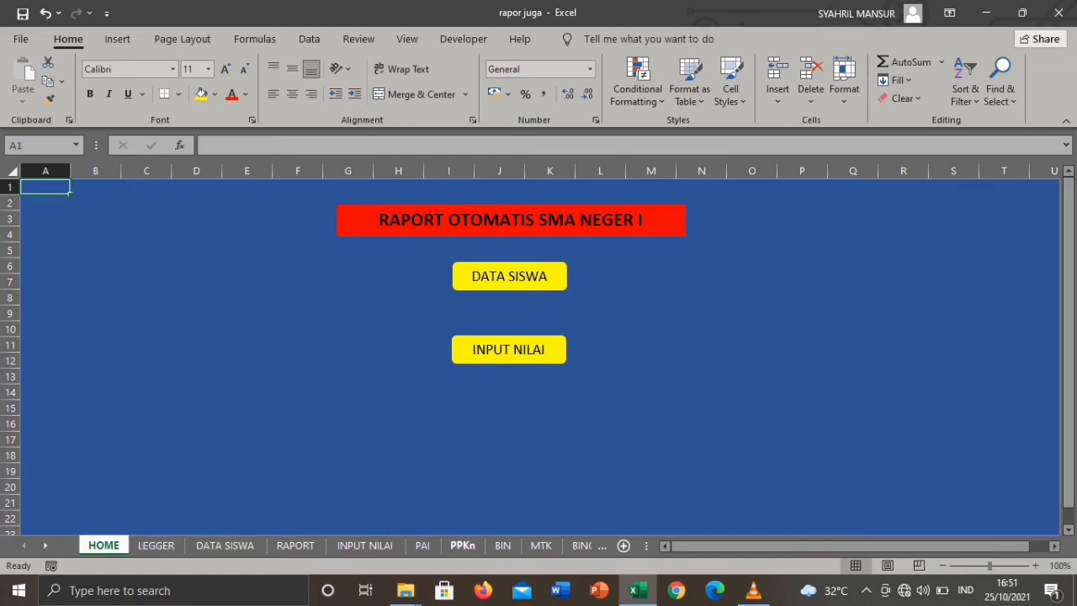
mouse_move(753, 590)
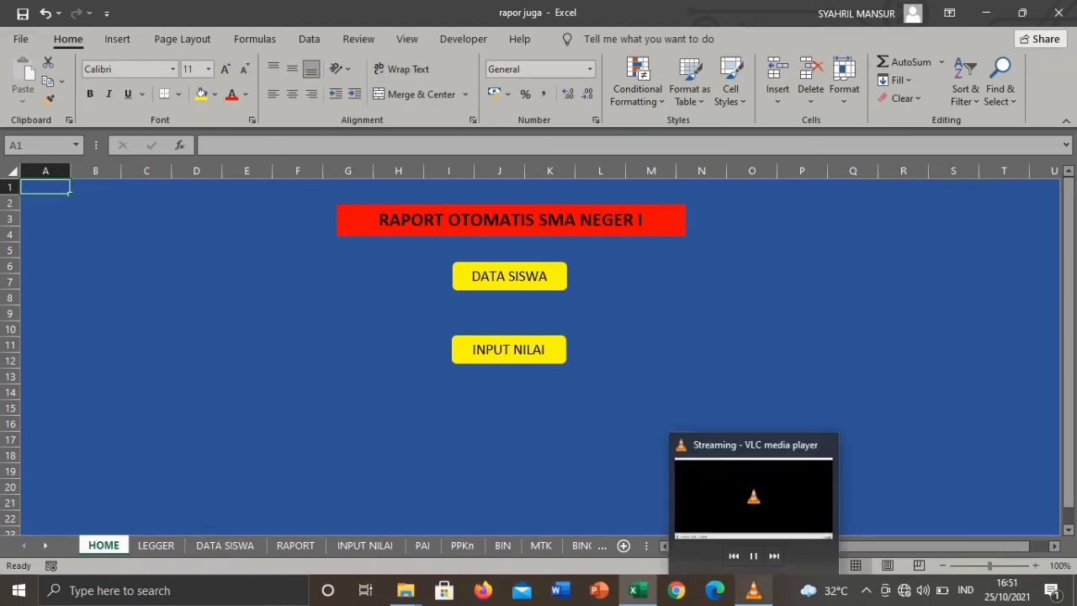